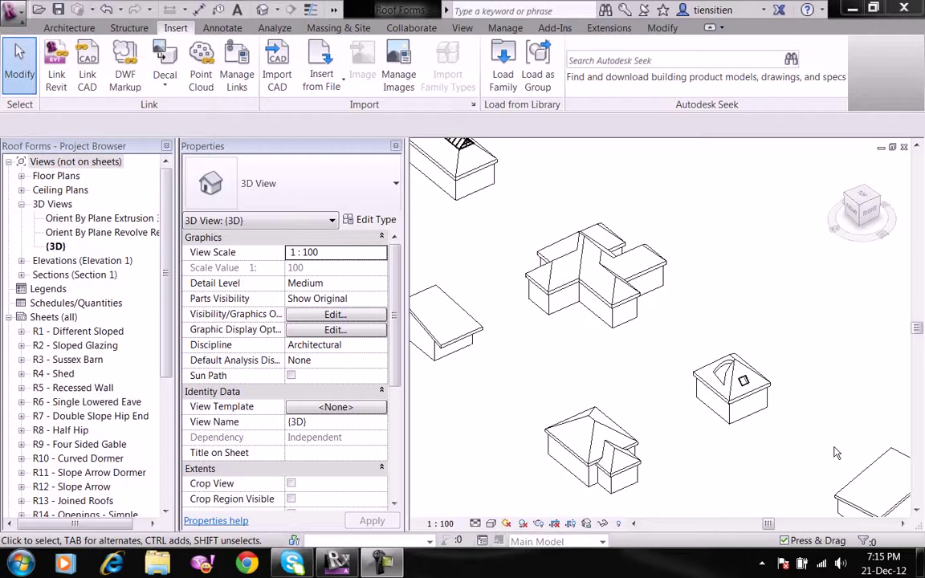
Open the cross-shaped building's roof footprint sketch, then finish editing it.
scroll(673, 295, up, 3)
scroll(673, 295, up, 2)
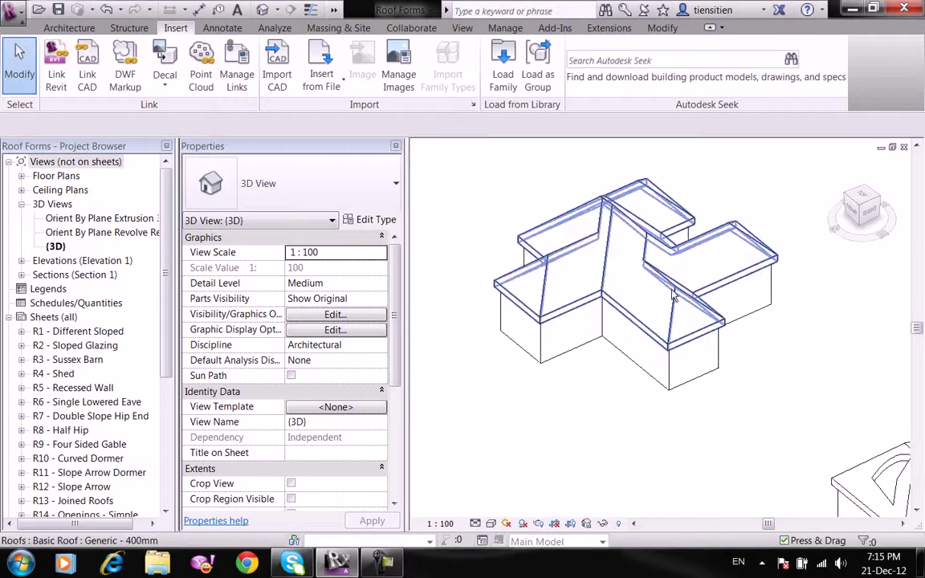
click(673, 296)
click(563, 62)
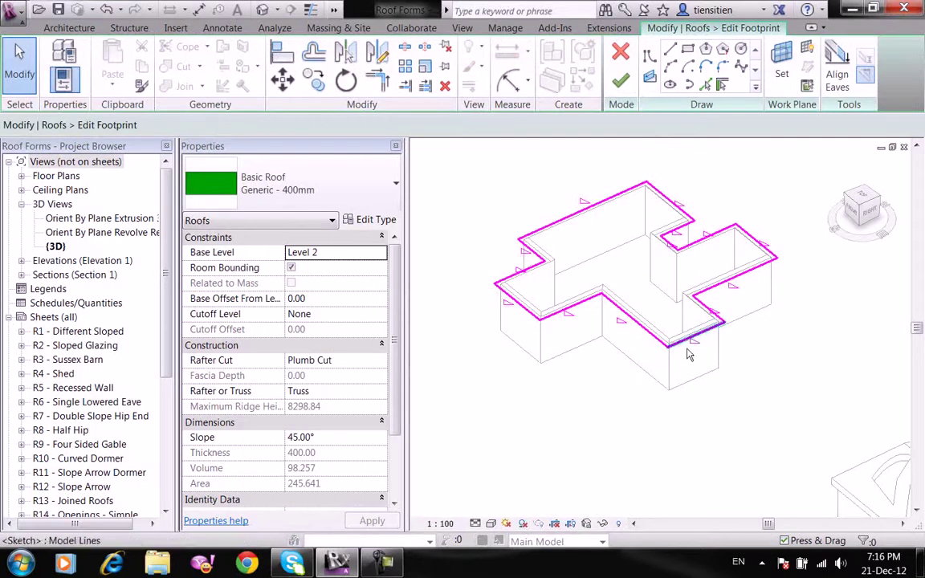
click(619, 81)
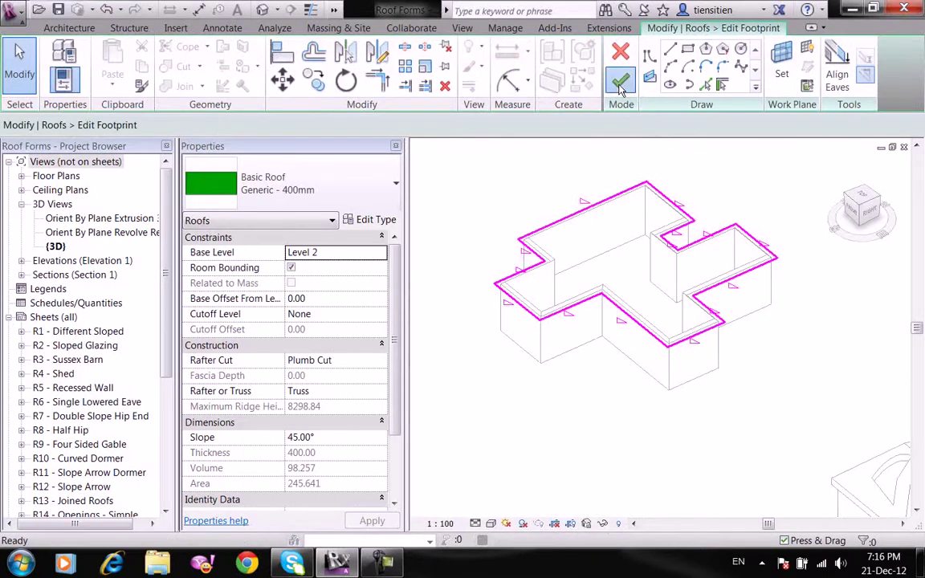
Pan to the next building and inspect the skylight on its roof.
middle_drag(819, 285, 611, 197)
scroll(592, 301, up, 2)
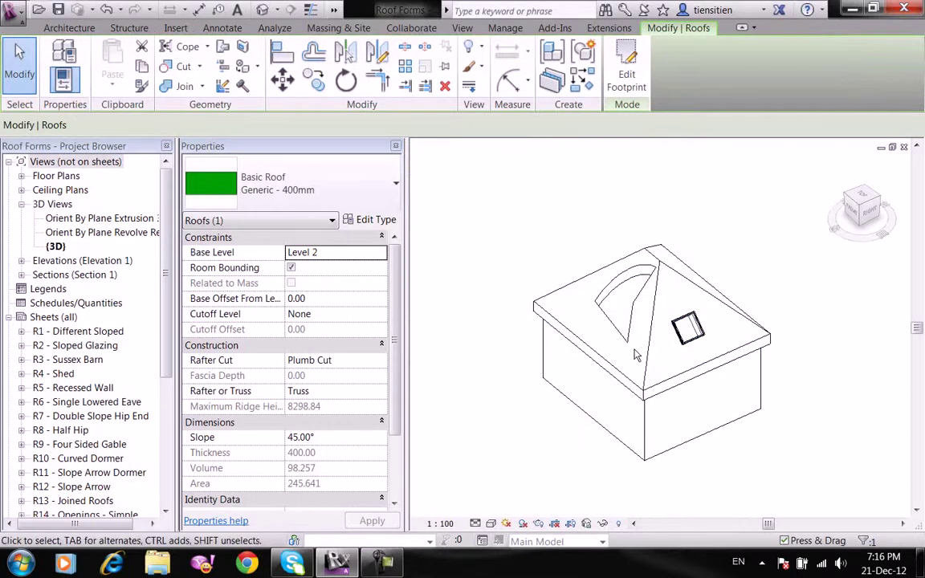
scroll(634, 355, up, 2)
scroll(708, 320, up, 2)
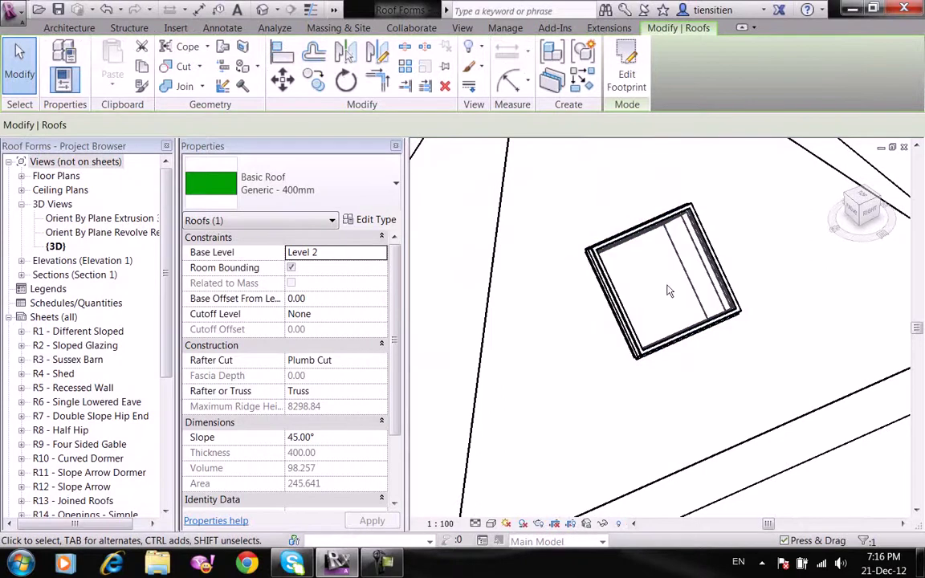
click(681, 221)
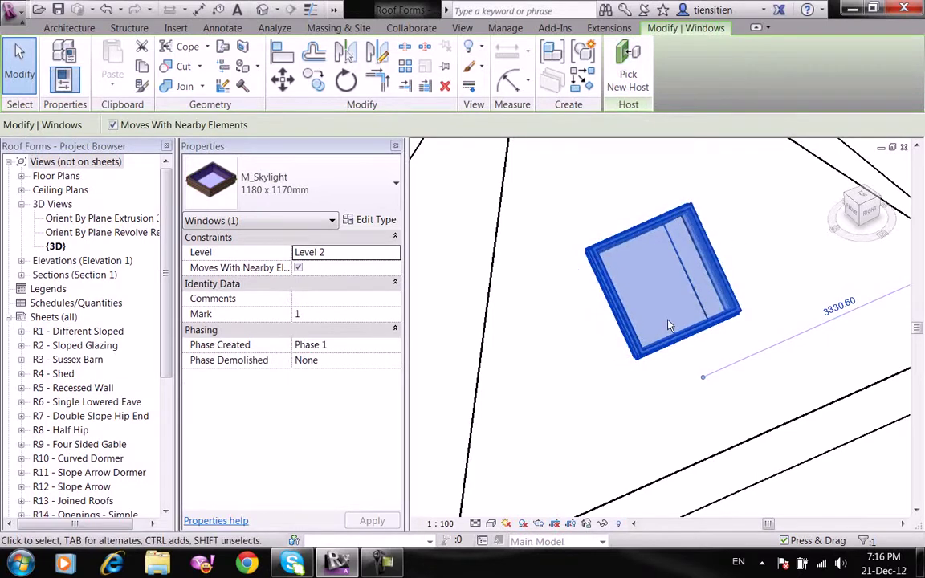
click(761, 245)
Check the sloped roof's slope arrow Height Offset at Head, finish the sketch, and start a new project.
scroll(762, 245, down, 3)
mouse_move(599, 182)
middle_down()
mouse_move(599, 212)
mouse_move(583, 227)
middle_up()
middle_click(599, 212)
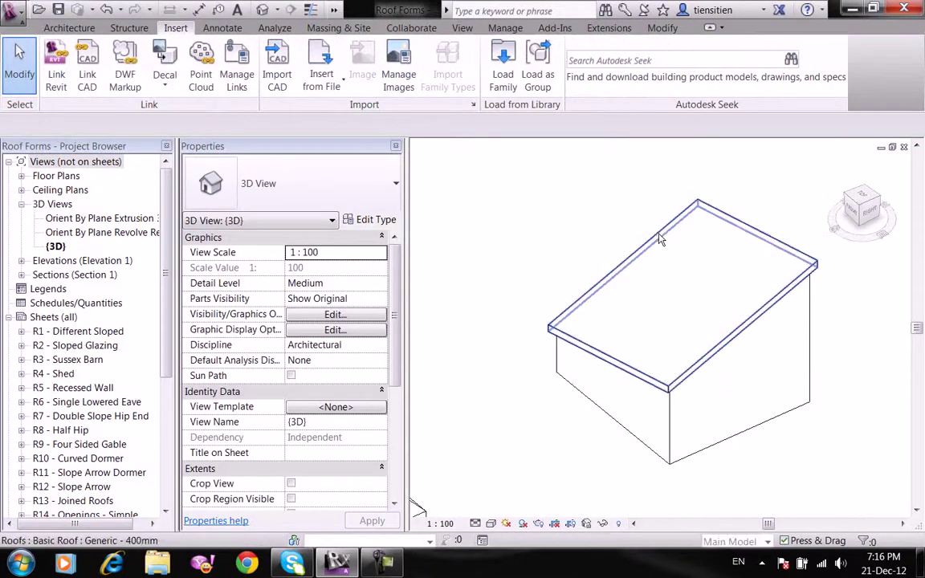
click(655, 237)
click(844, 74)
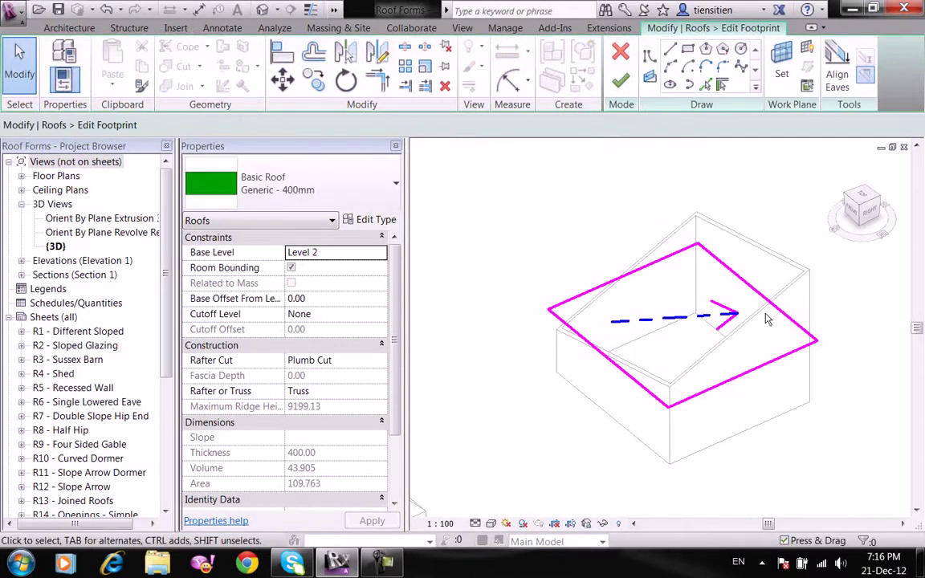
click(684, 319)
scroll(649, 343, up, 3)
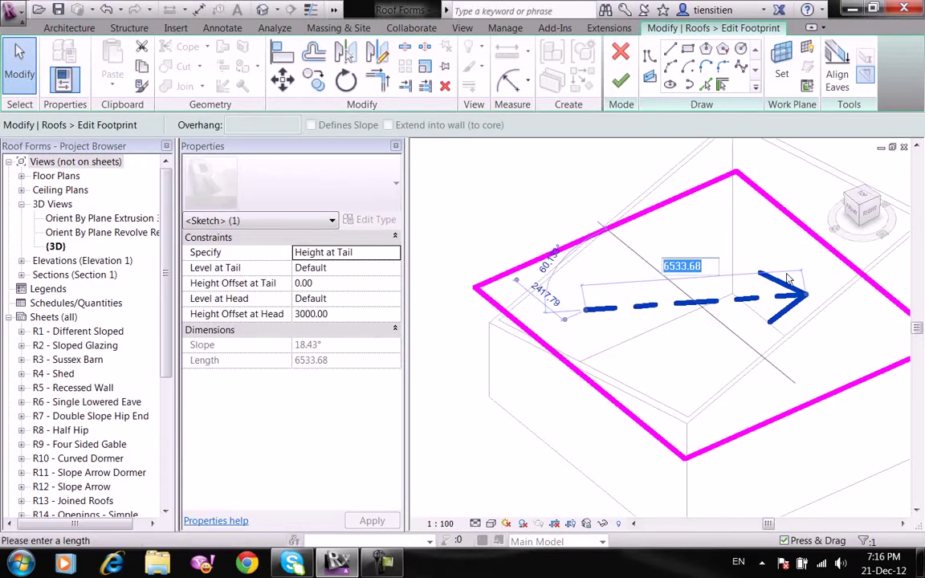
click(347, 316)
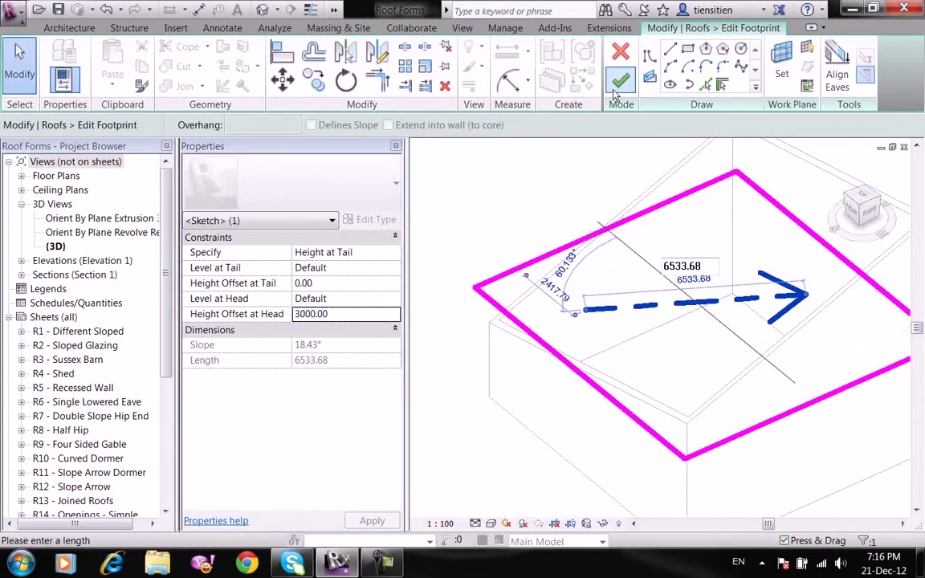
click(554, 233)
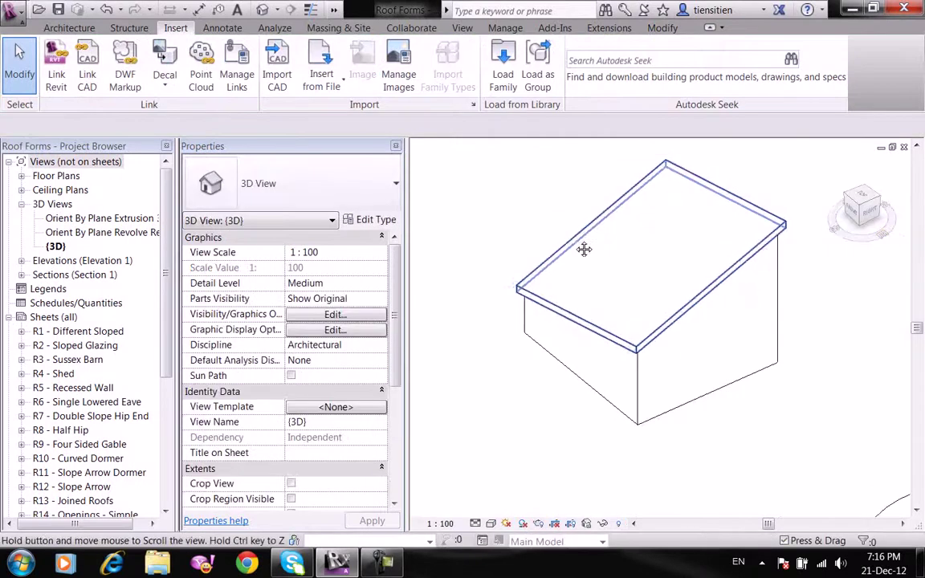
key(ctrl+n)
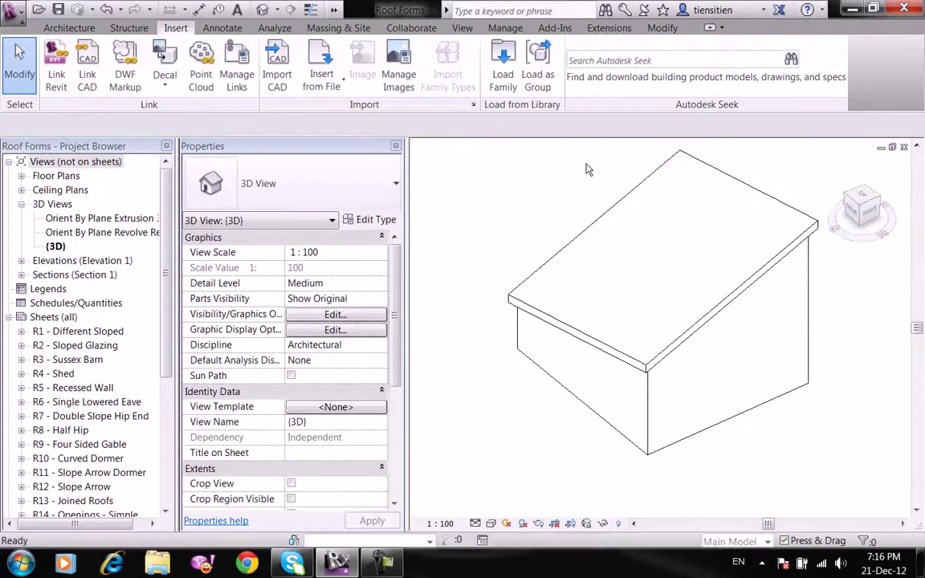
click(447, 329)
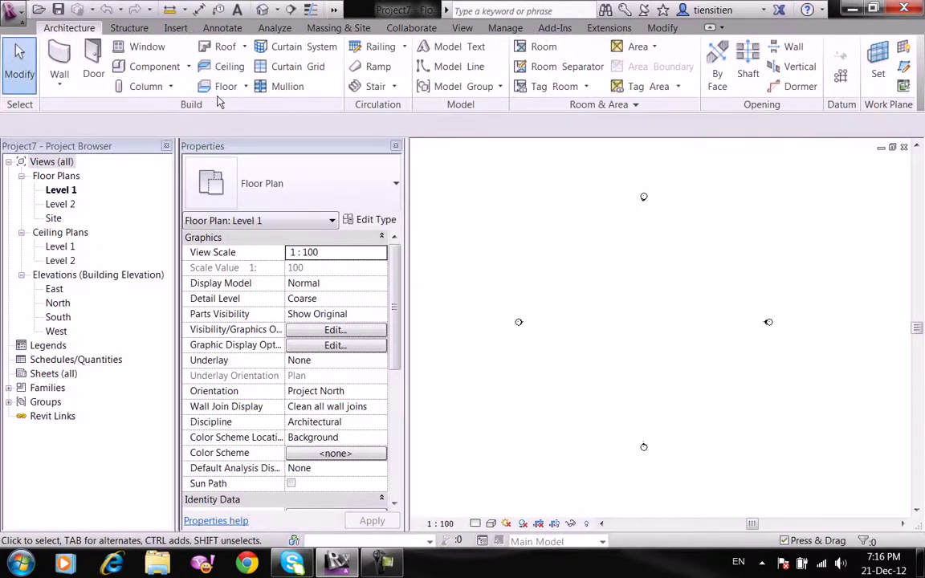
Draw a rectangle of architectural walls with Height set to Level 2, then open the Level 2 plan.
click(60, 80)
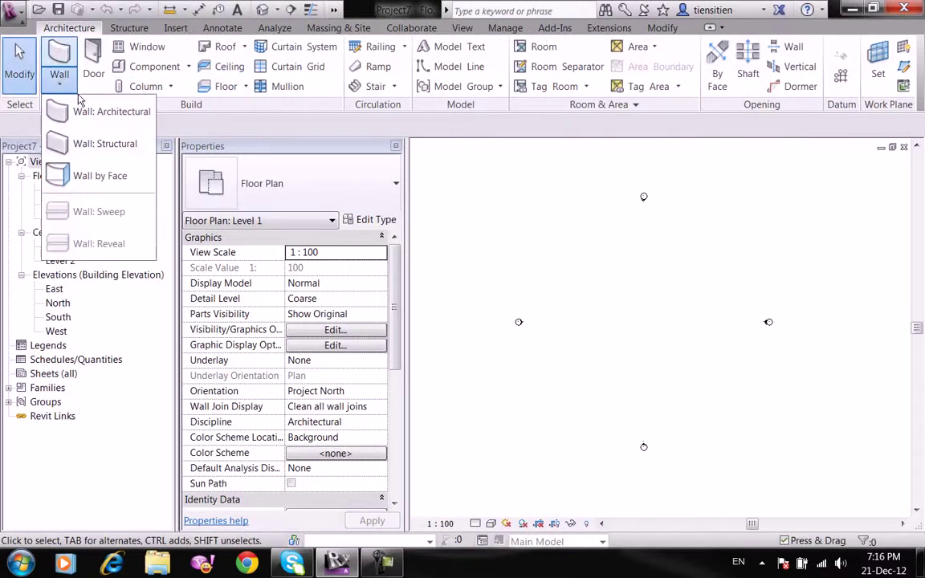
click(71, 110)
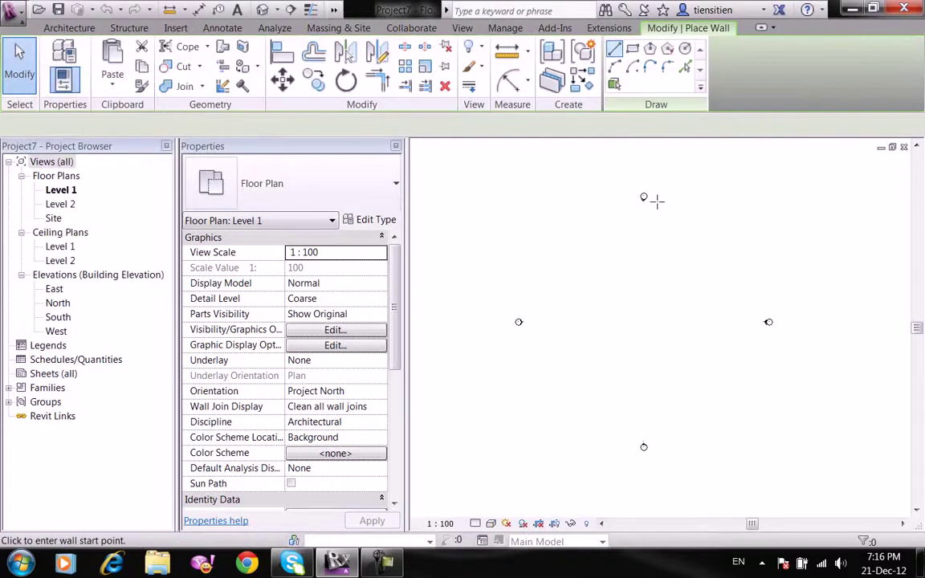
click(635, 50)
click(180, 125)
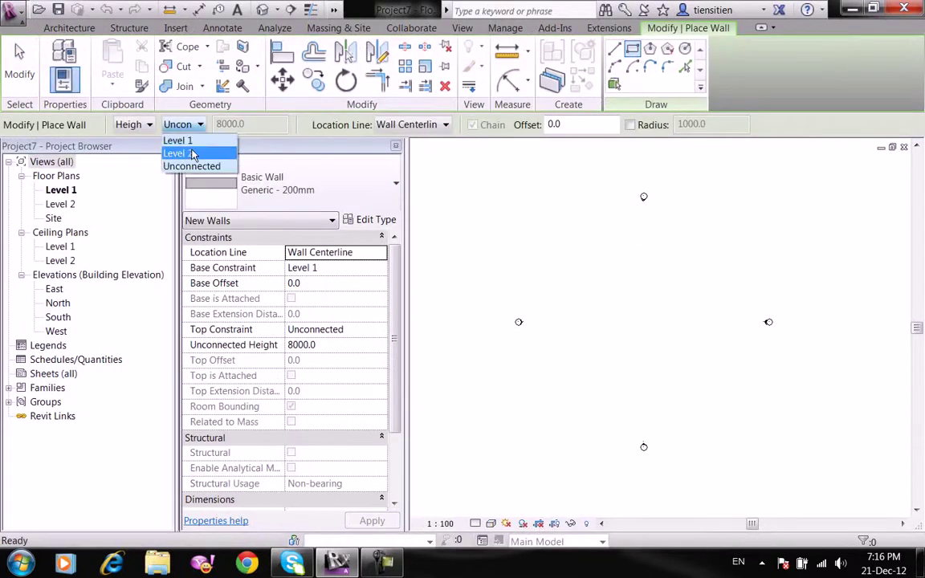
click(193, 154)
click(605, 290)
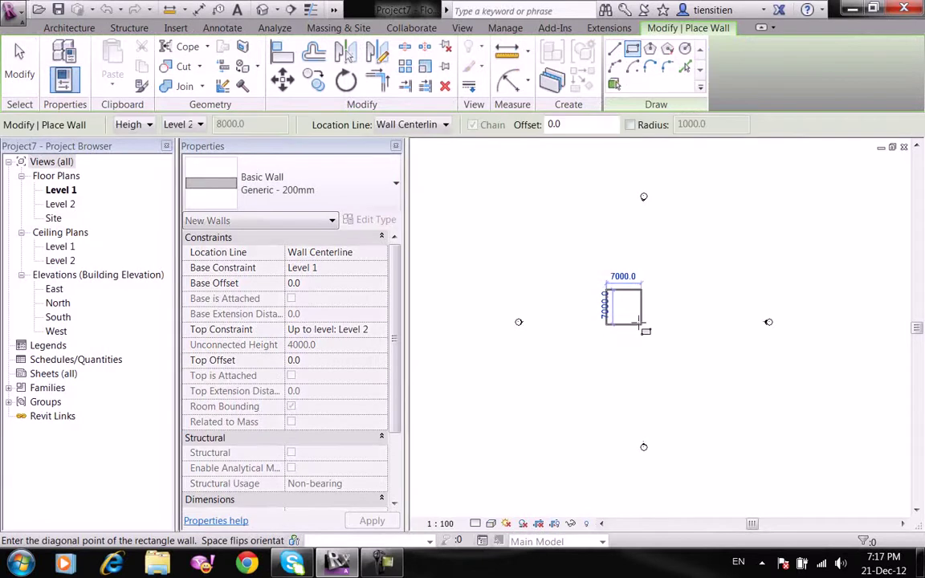
click(639, 324)
right_click(631, 267)
right_click(647, 271)
click(652, 281)
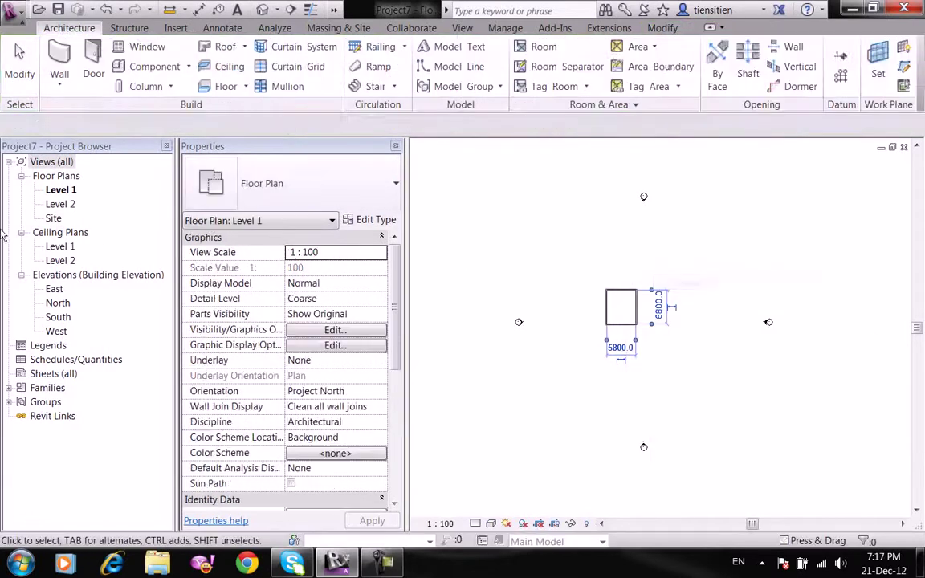
double_click(60, 204)
scroll(597, 252, up, 1)
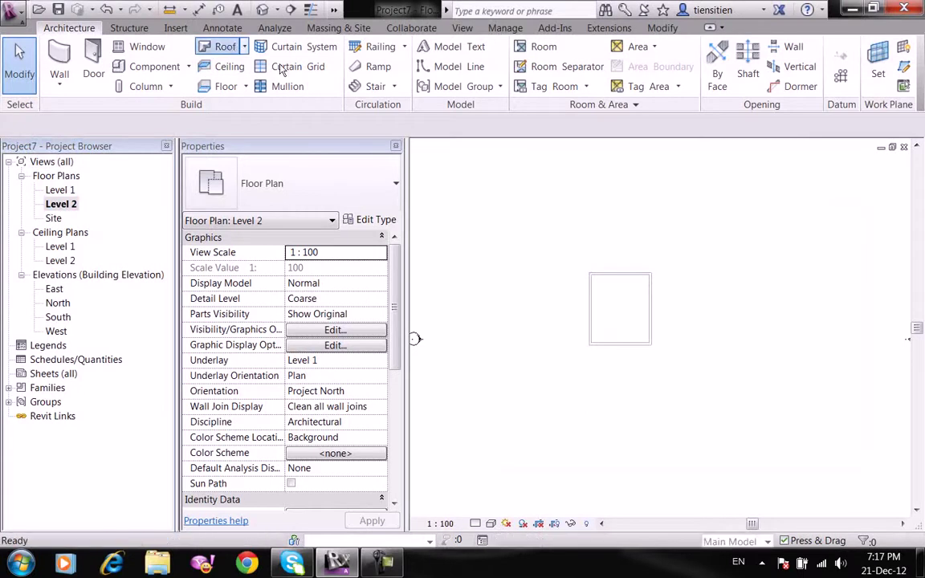
Sketch a footprint roof with a 500 overhang from the walls, with no edges defining slope.
click(228, 47)
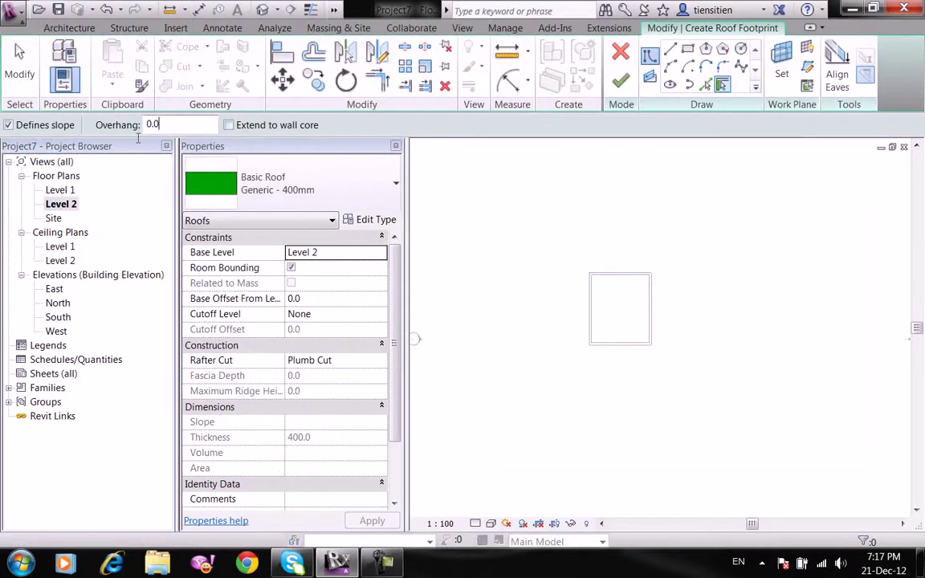
text(00)
key(Return)
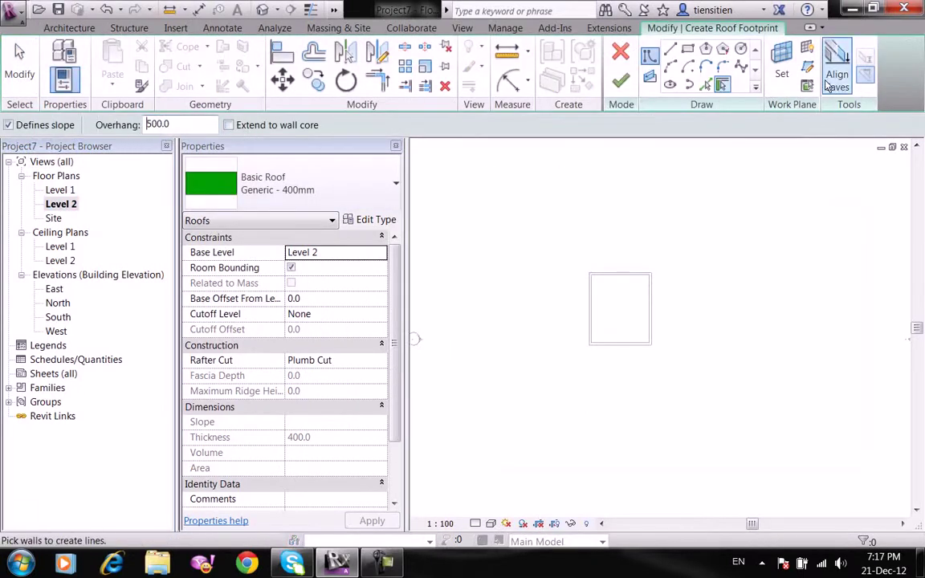
click(634, 274)
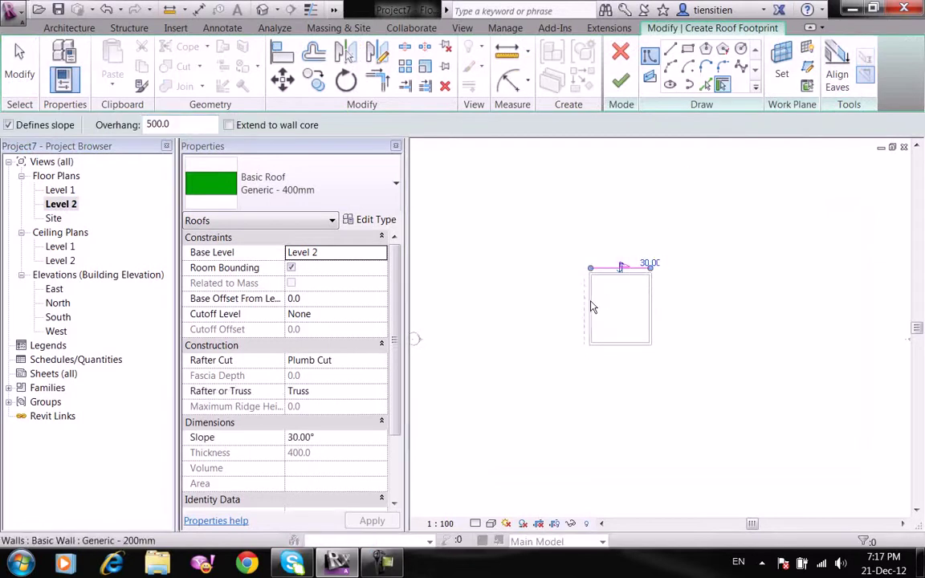
right_click(651, 220)
click(678, 228)
drag(546, 207, 685, 374)
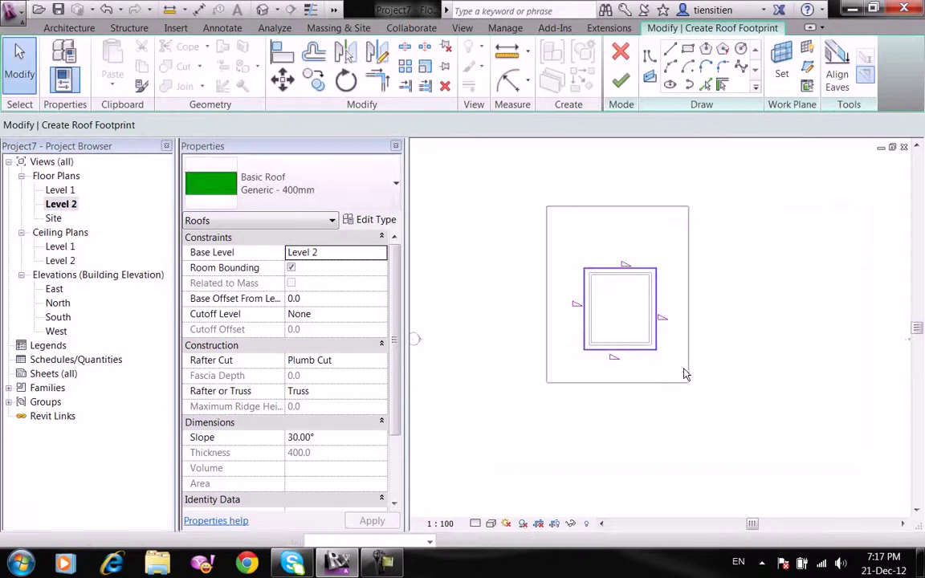
click(308, 125)
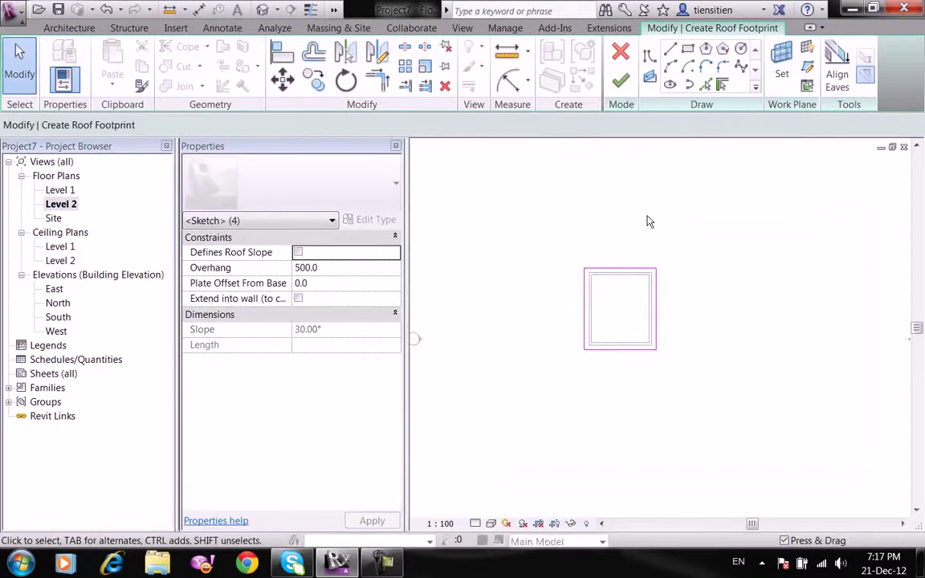
click(677, 143)
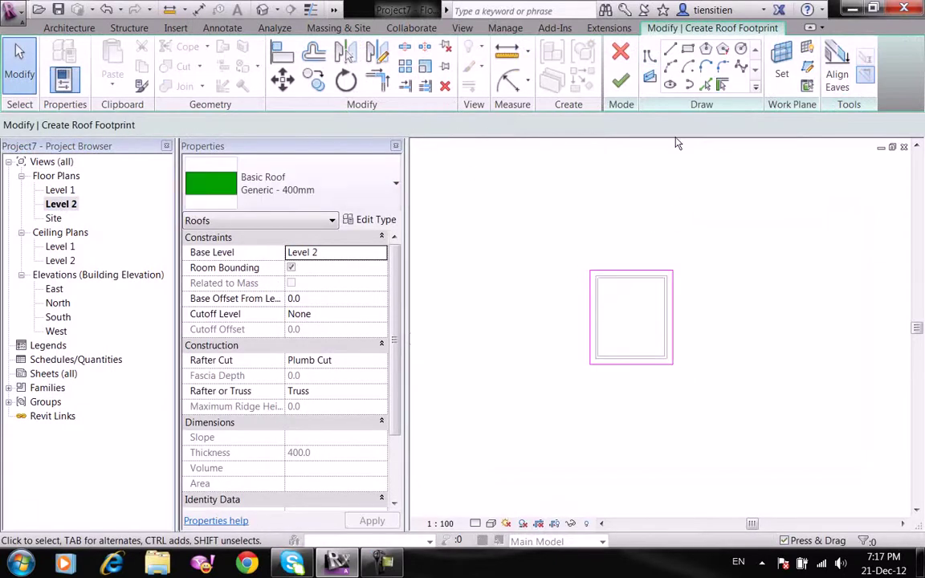
Add a slope arrow from the left edge with Height Offset at Head 3000, and finish the roof.
click(657, 83)
scroll(655, 241, up, 2)
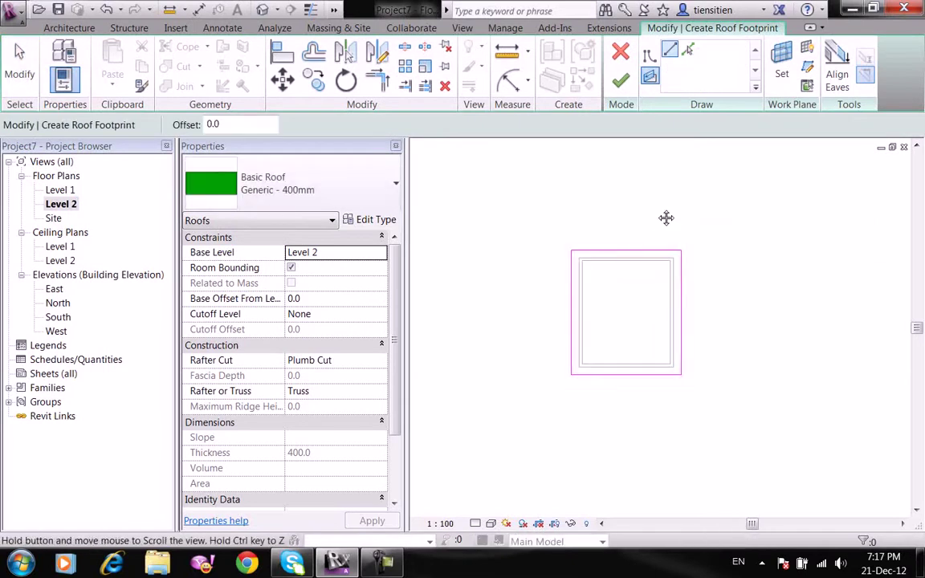
scroll(618, 233, up, 2)
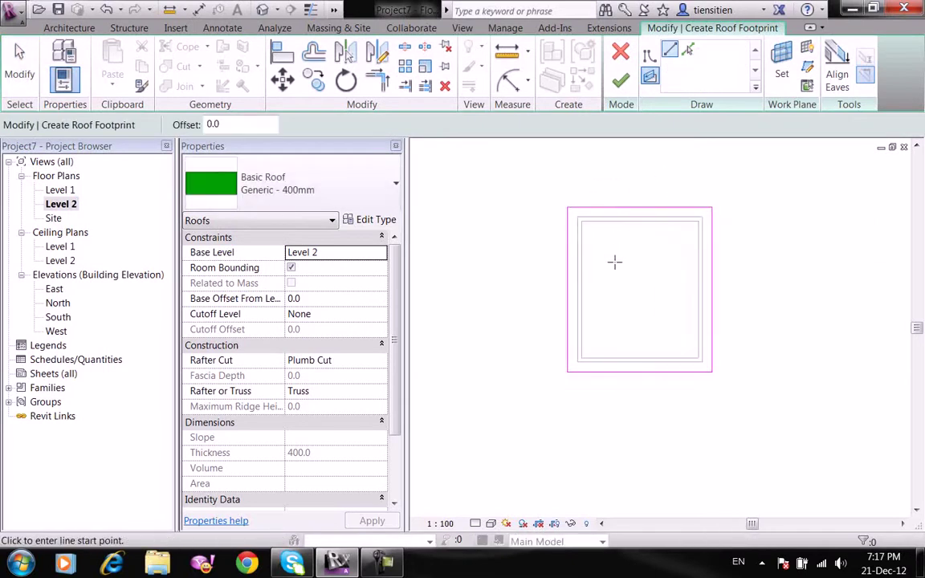
click(567, 252)
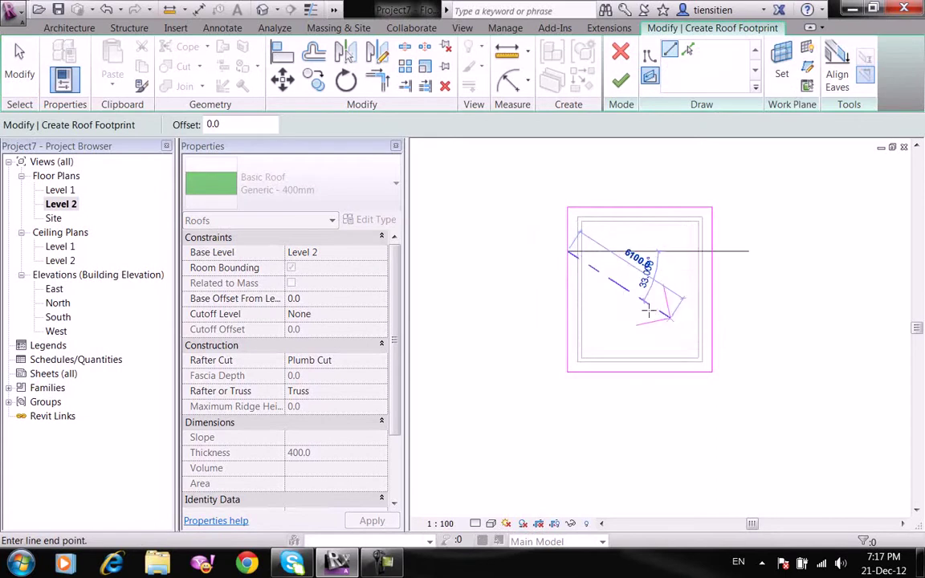
click(657, 341)
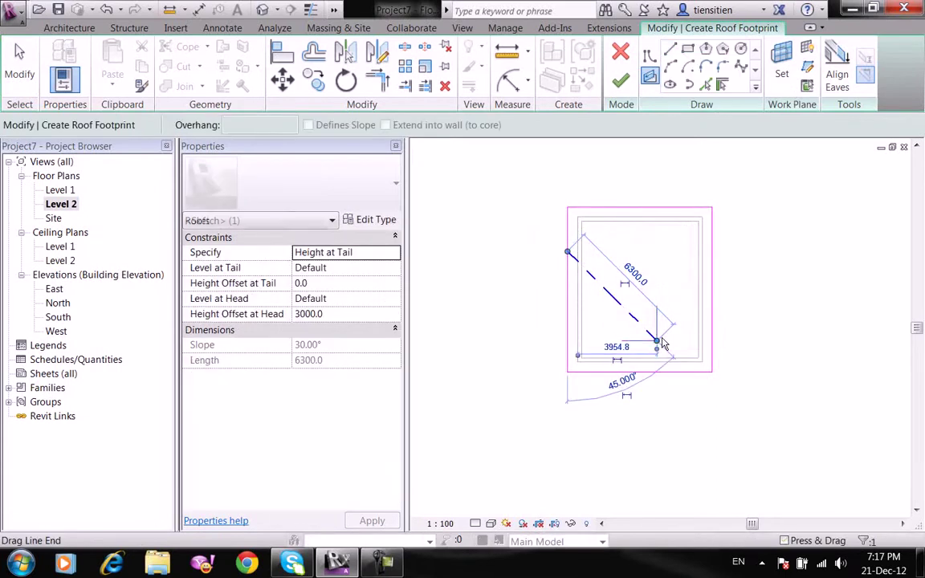
click(336, 314)
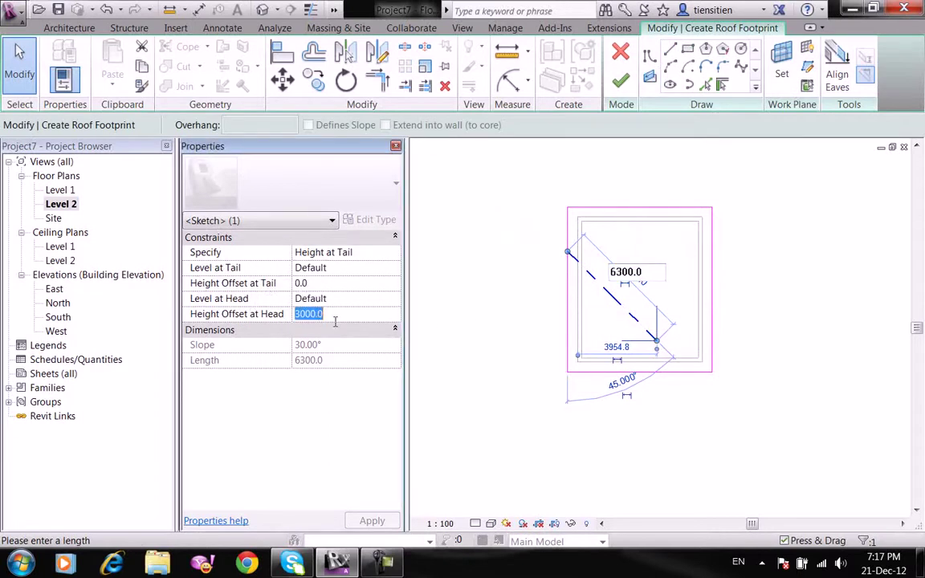
click(623, 82)
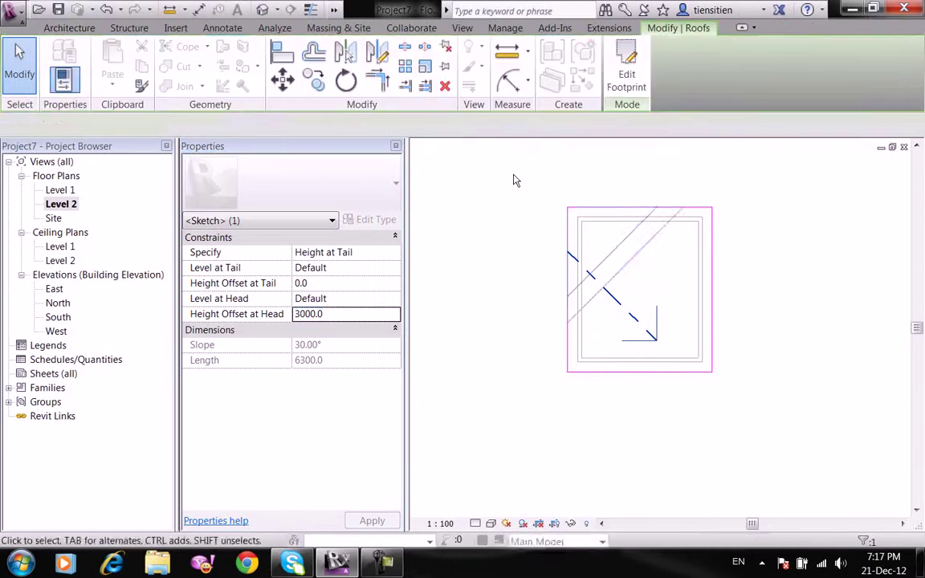
click(485, 181)
click(462, 27)
Open the default 3D view, orbit the model, and select all four walls of the box.
click(452, 87)
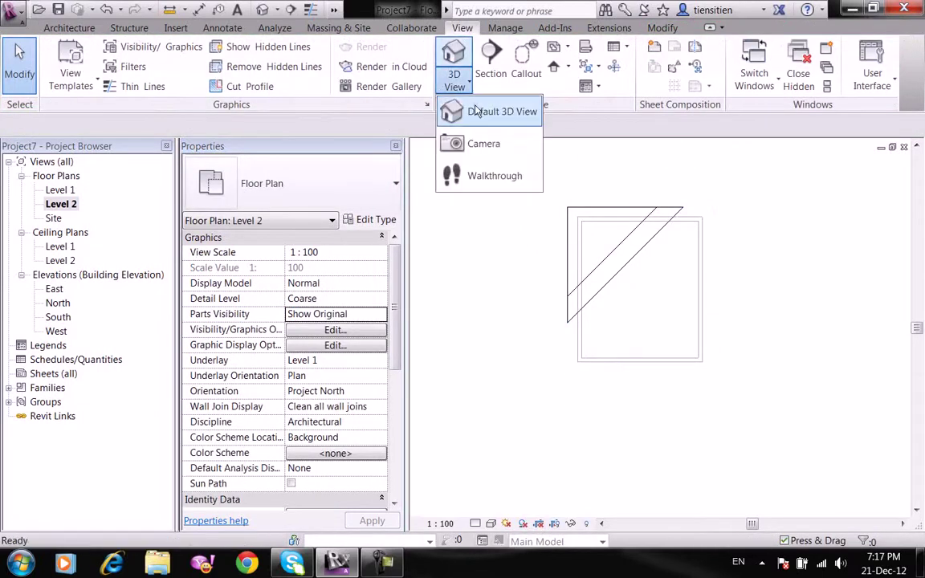
click(466, 170)
shift+middle_drag(501, 290, 708, 271)
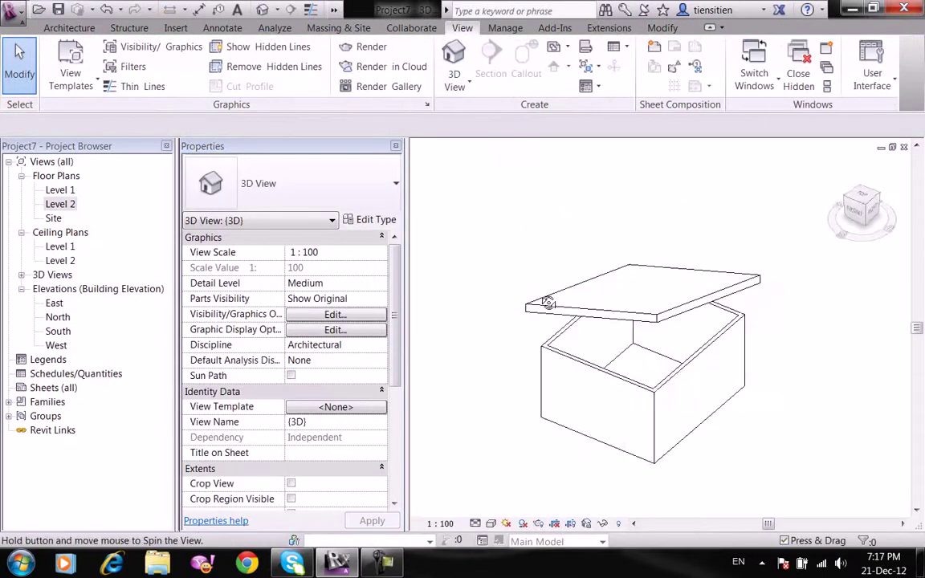
right_click(737, 345)
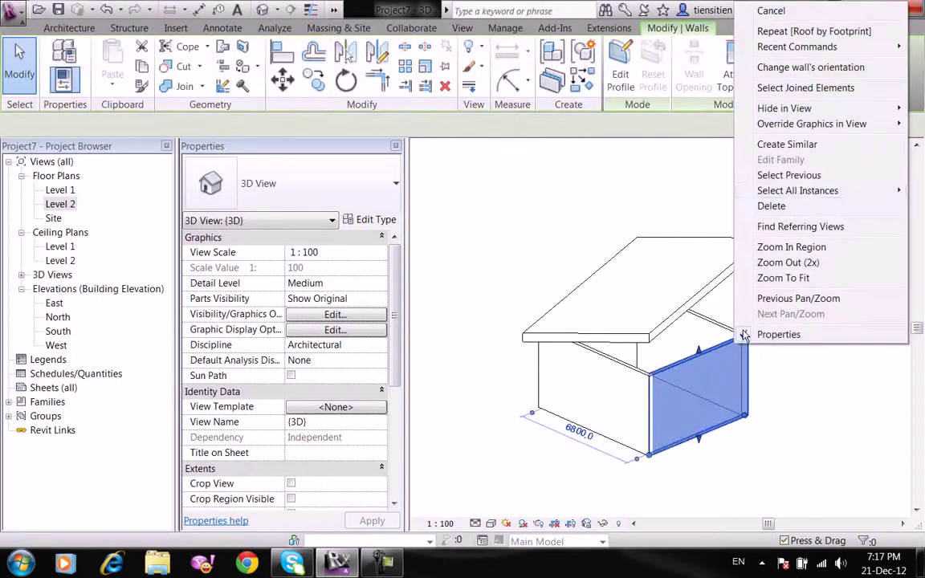
mouse_move(798, 190)
click(670, 205)
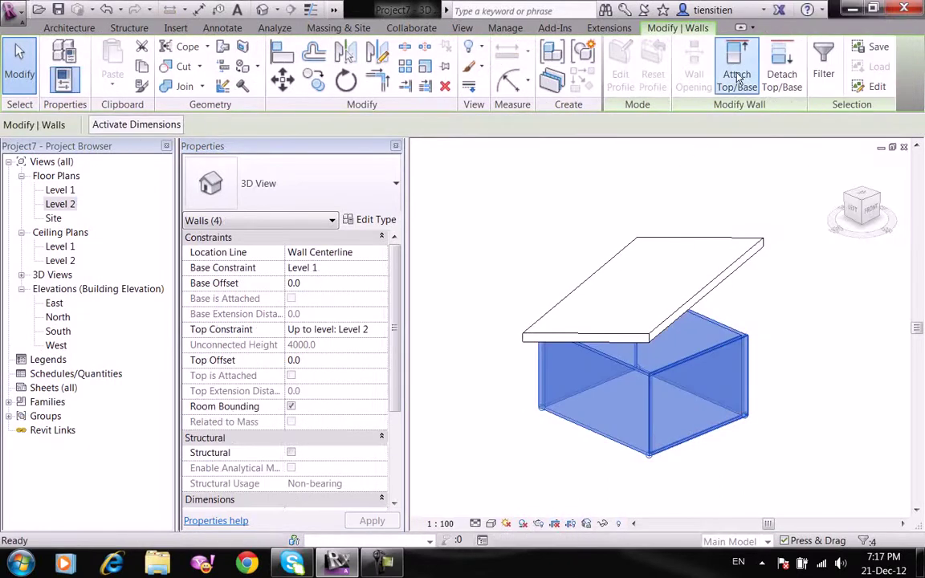
key(Escape)
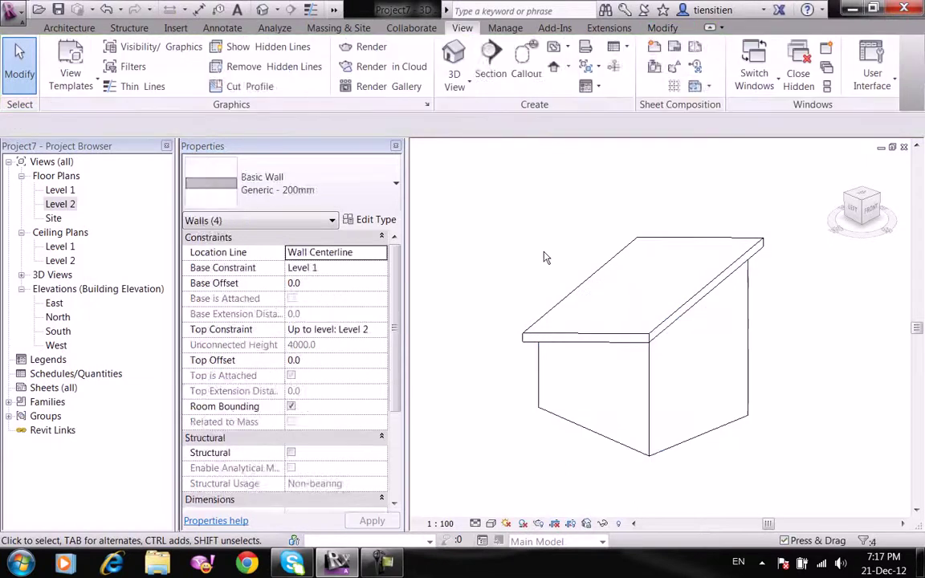
Close Project7 without saving, then centre the Roof Forms view on the dormer hip roof.
click(27, 15)
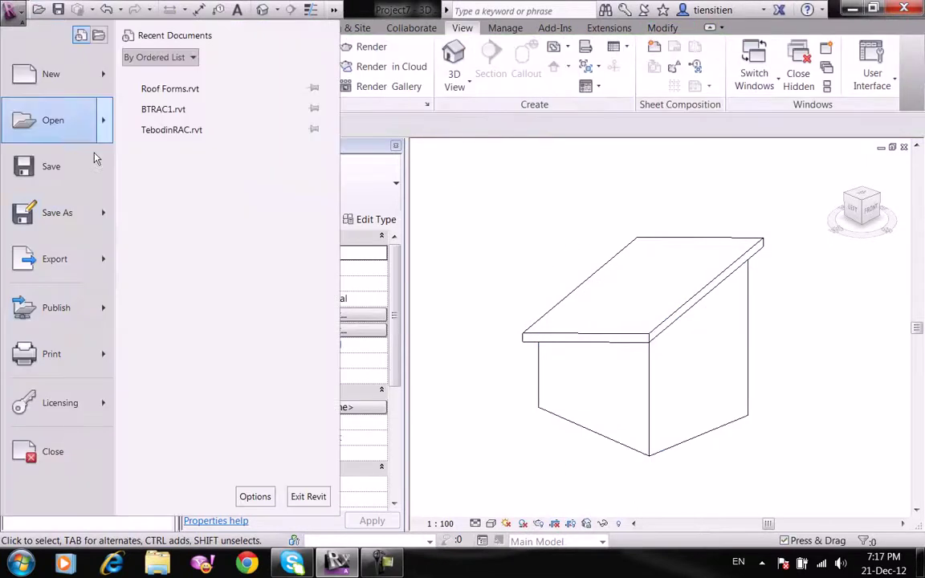
click(51, 451)
click(529, 291)
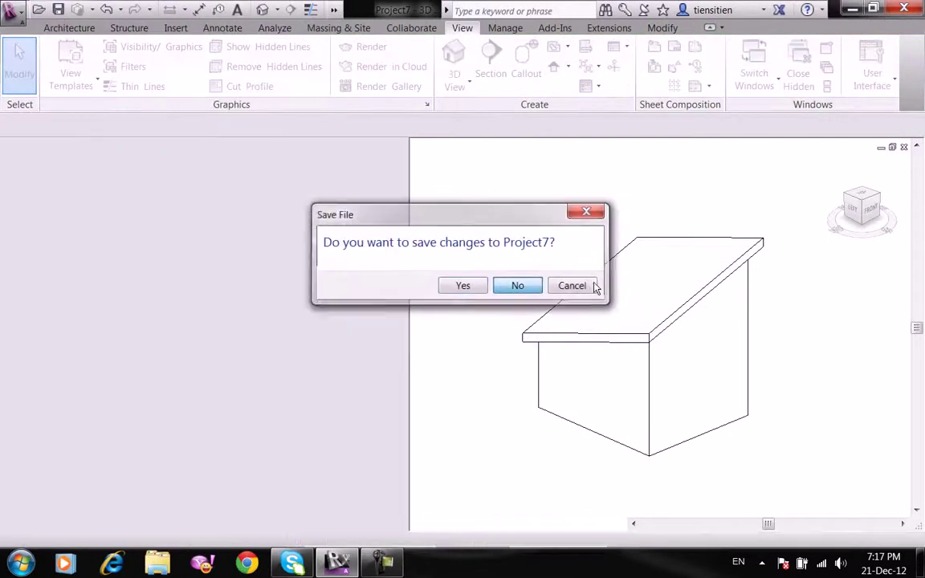
middle_drag(742, 318, 619, 227)
scroll(763, 370, up, 2)
scroll(762, 369, up, 5)
middle_drag(798, 394, 758, 330)
scroll(746, 331, up, 1)
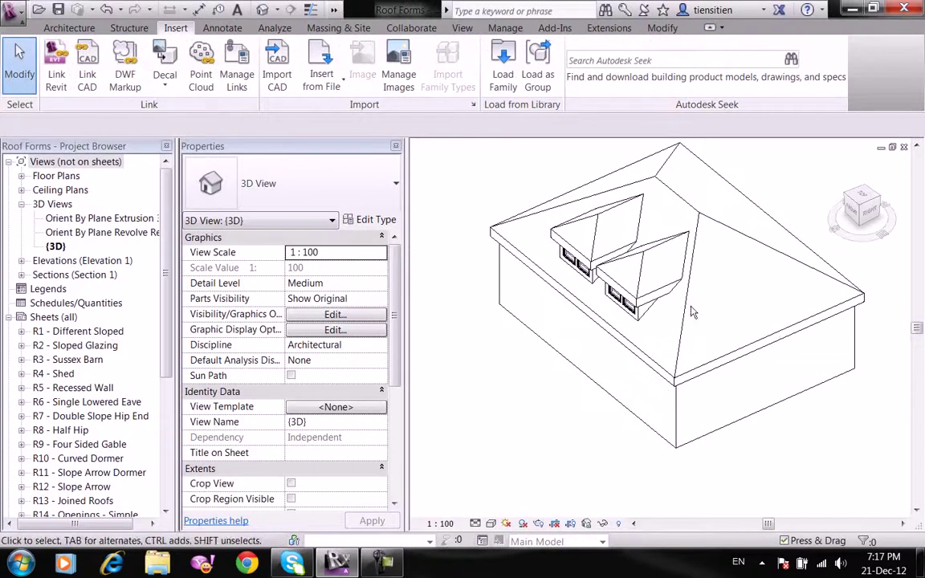
scroll(693, 334, up, 3)
scroll(694, 334, down, 5)
middle_drag(694, 334, 871, 428)
scroll(871, 429, up, 1)
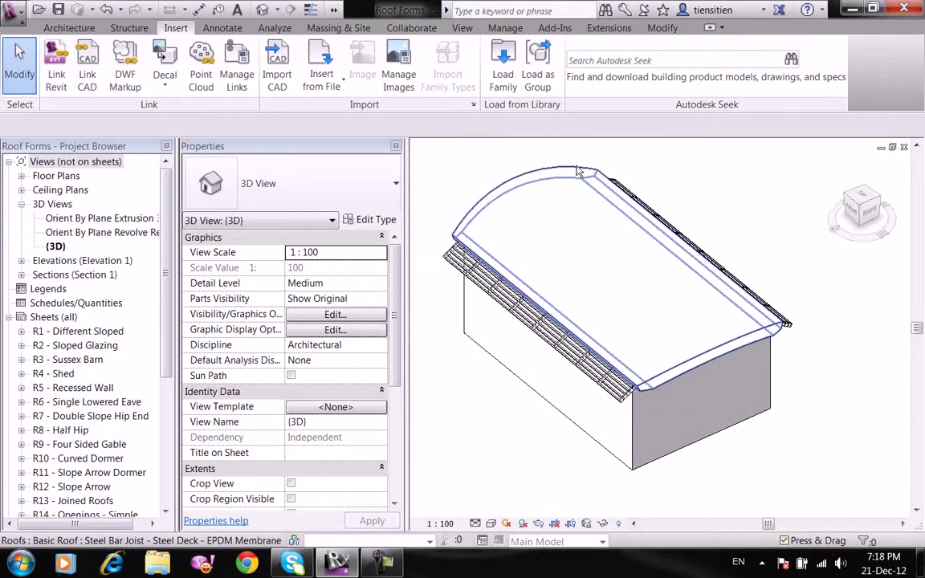
click(600, 175)
click(610, 74)
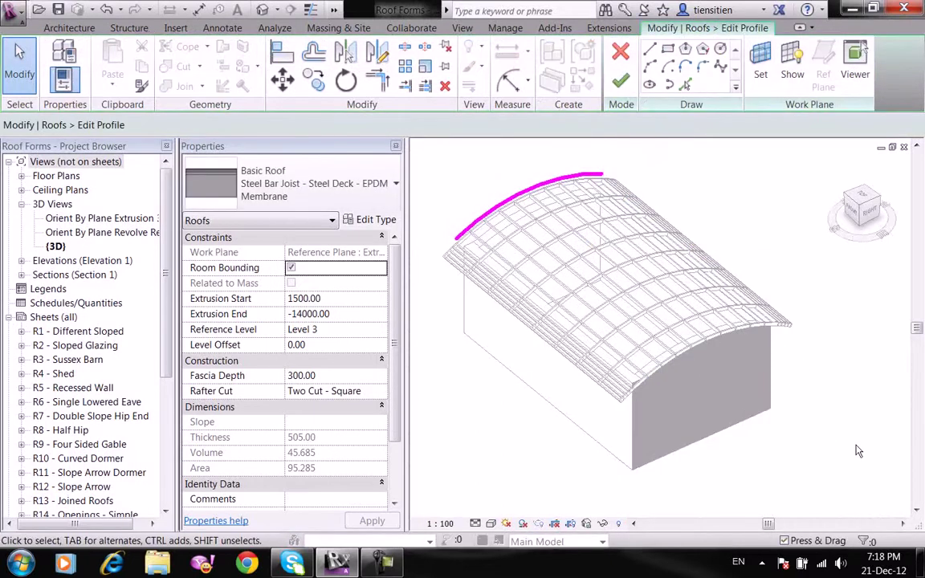
click(621, 80)
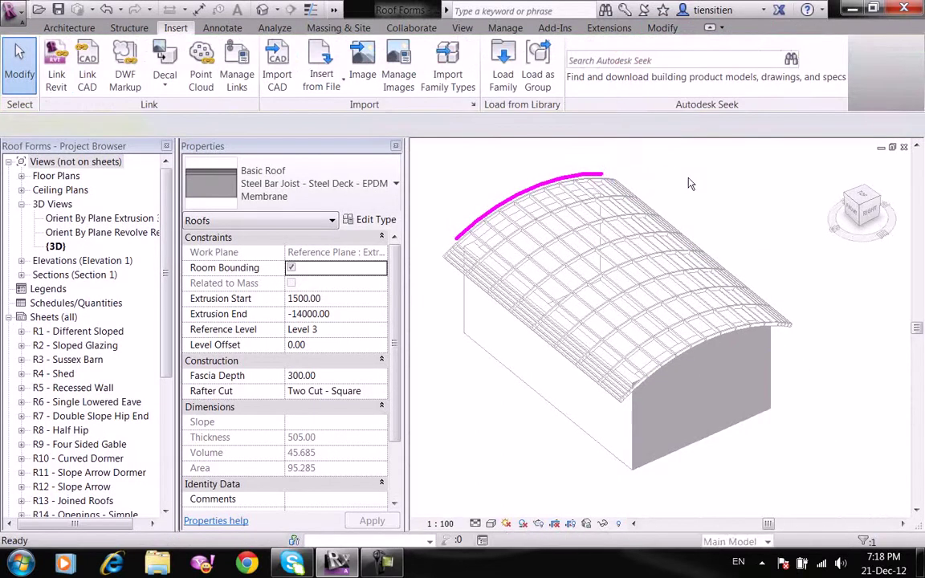
scroll(678, 449, up, 4)
middle_drag(679, 444, 640, 277)
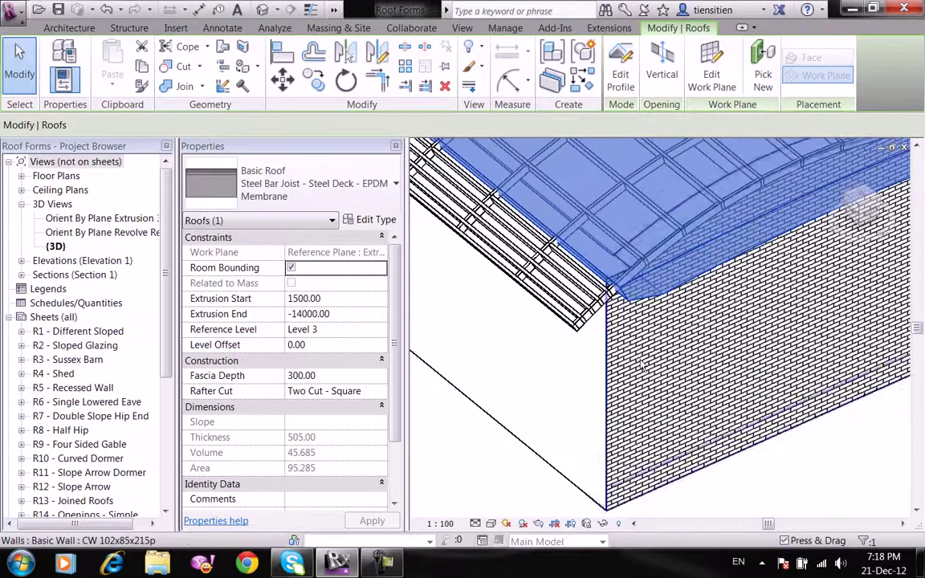
key(Delete)
key(ctrl+z)
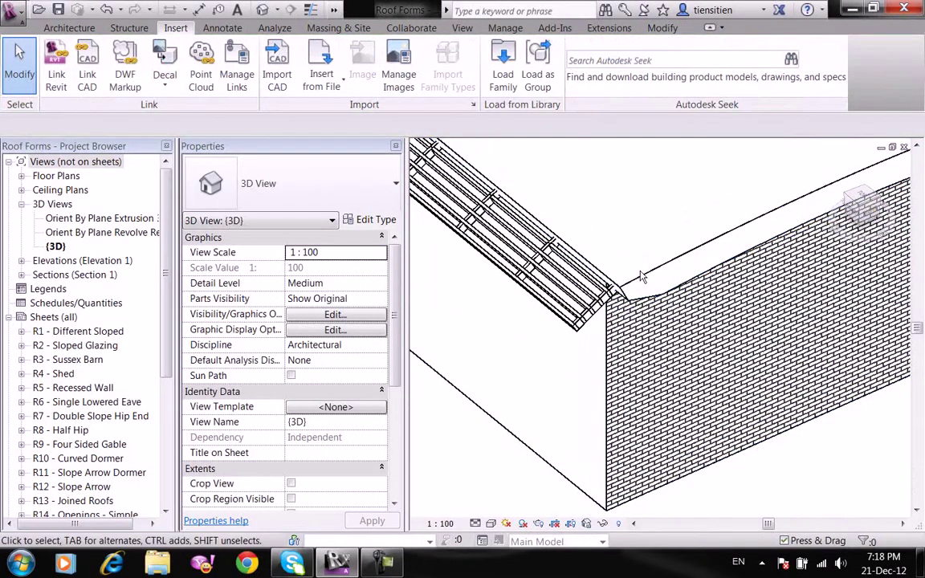
click(576, 189)
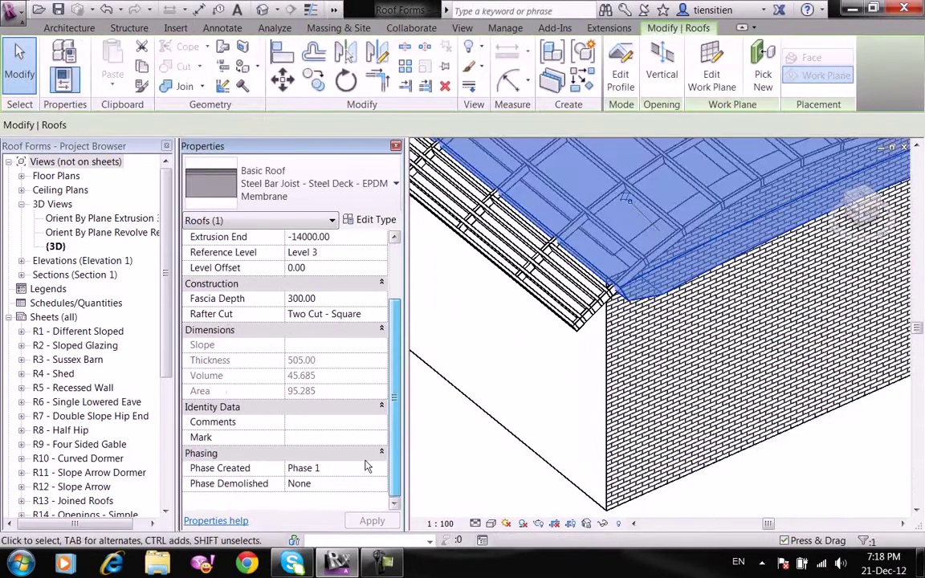
scroll(365, 457, up, 2)
click(383, 361)
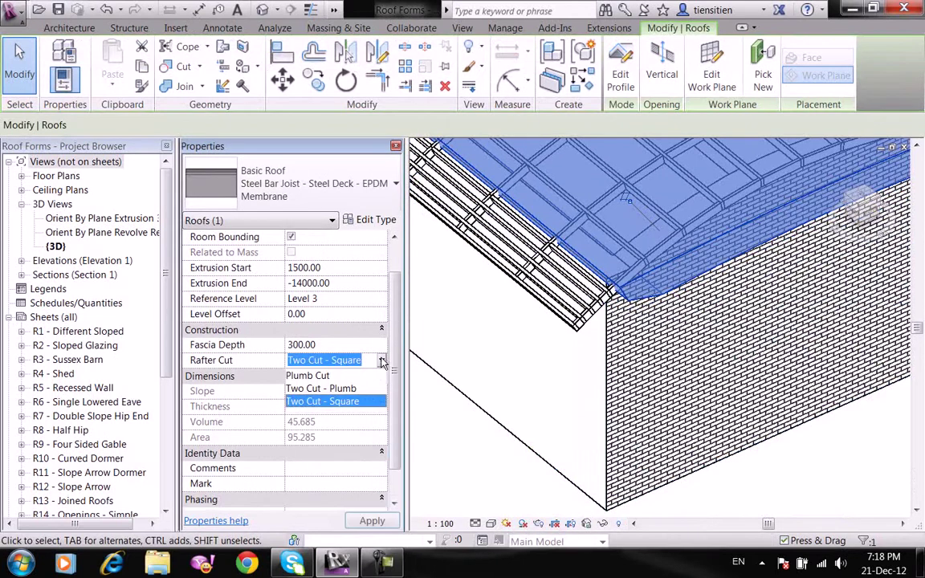
click(309, 376)
click(378, 521)
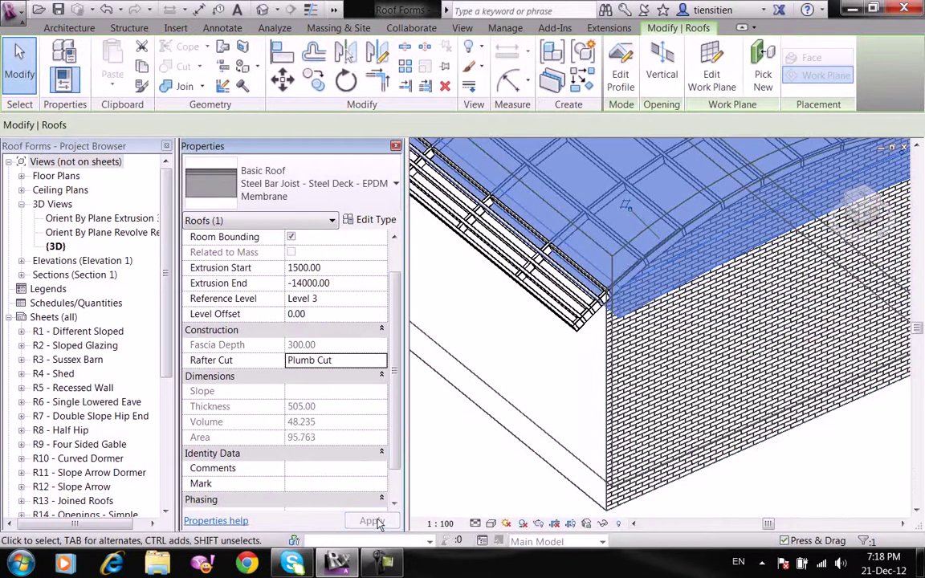
click(380, 362)
click(345, 400)
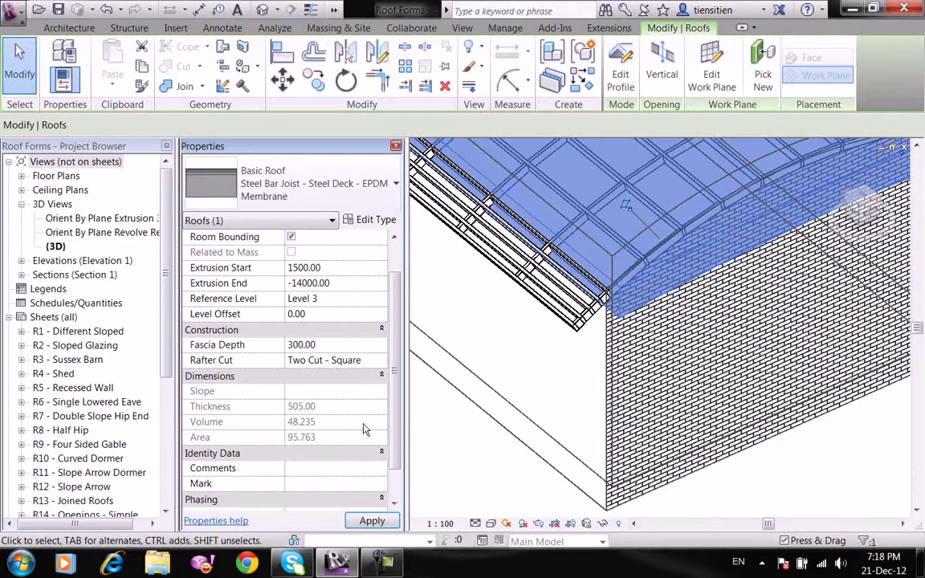
click(373, 521)
click(383, 522)
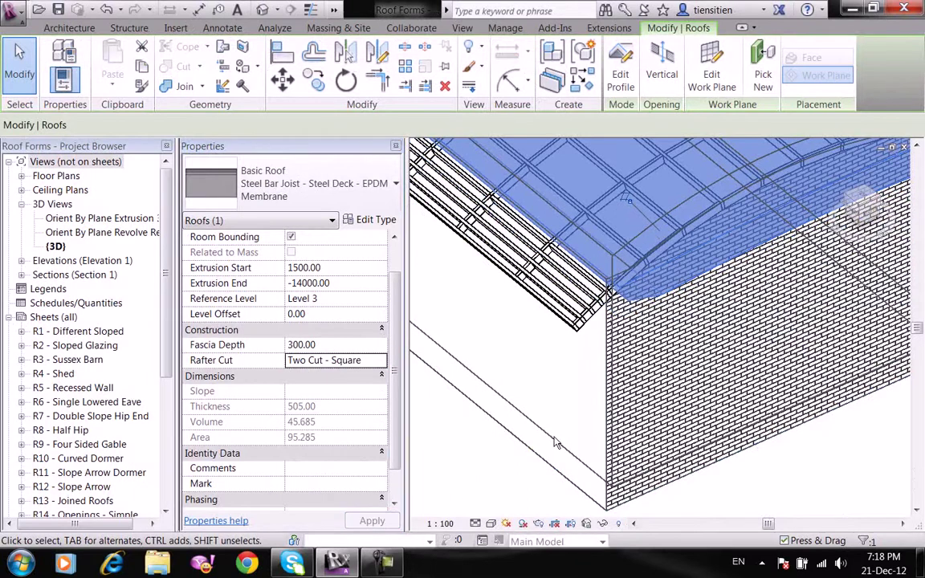
click(488, 446)
shift+middle_drag(488, 366, 719, 347)
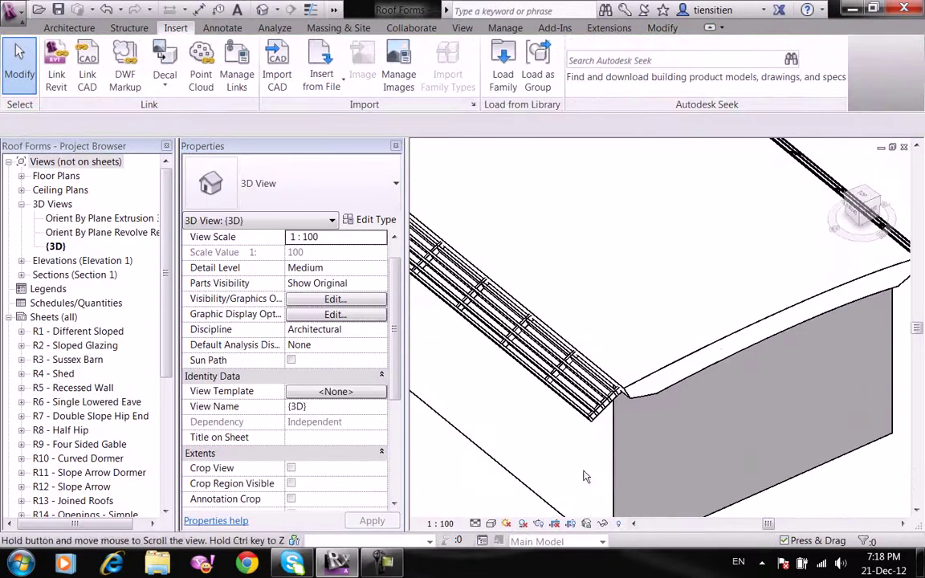
click(718, 347)
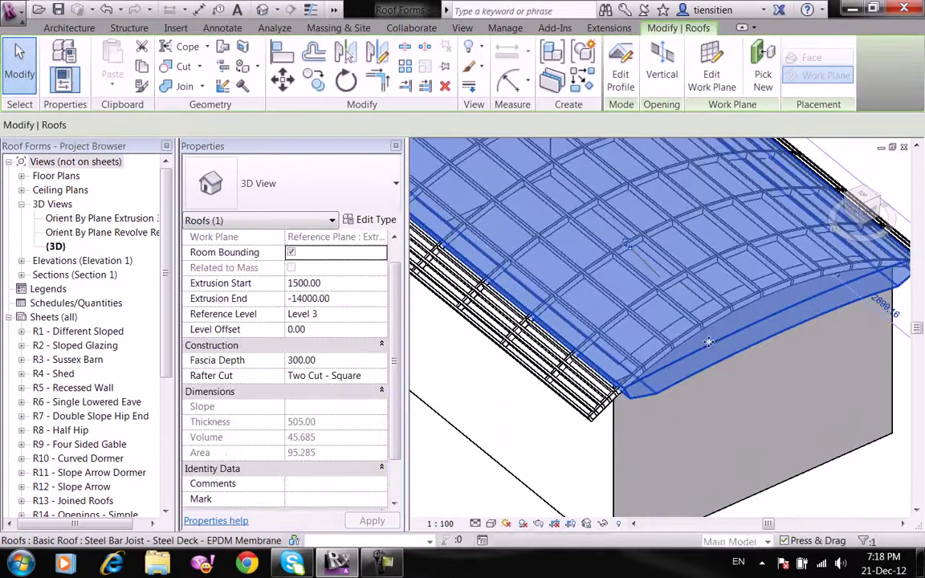
right_click(712, 343)
mouse_move(758, 106)
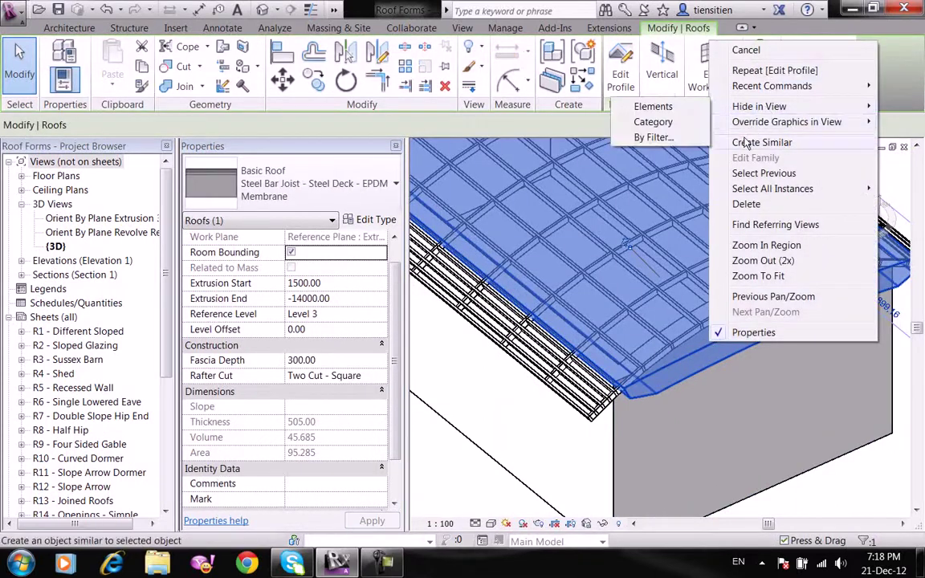
Hide the curved roof in this view and open the sloped glazing roof's profile for editing.
click(634, 105)
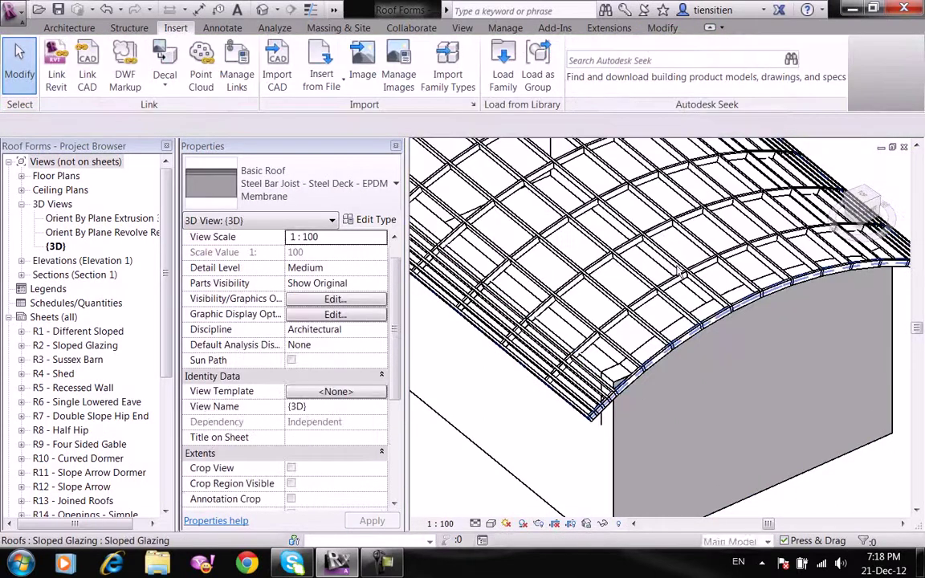
scroll(540, 185, down, 4)
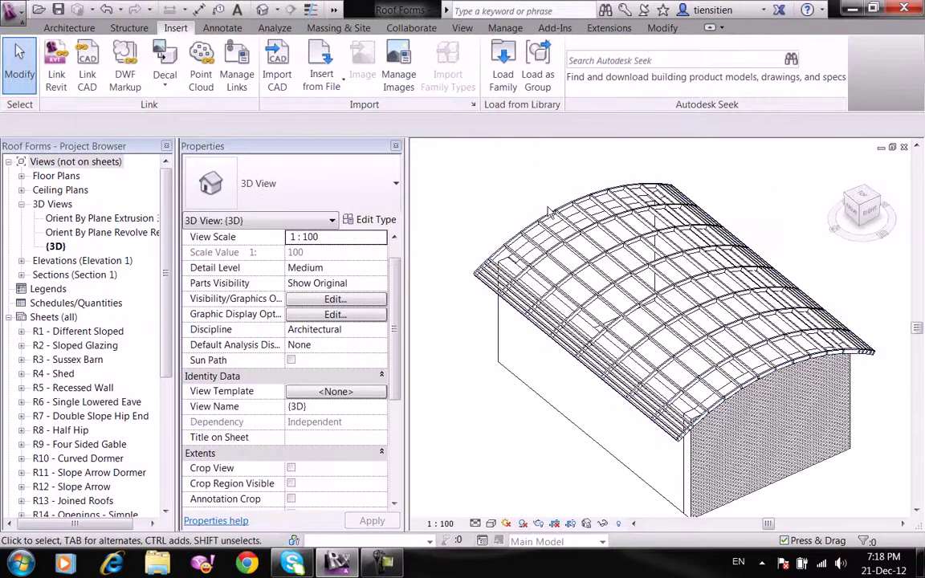
click(548, 215)
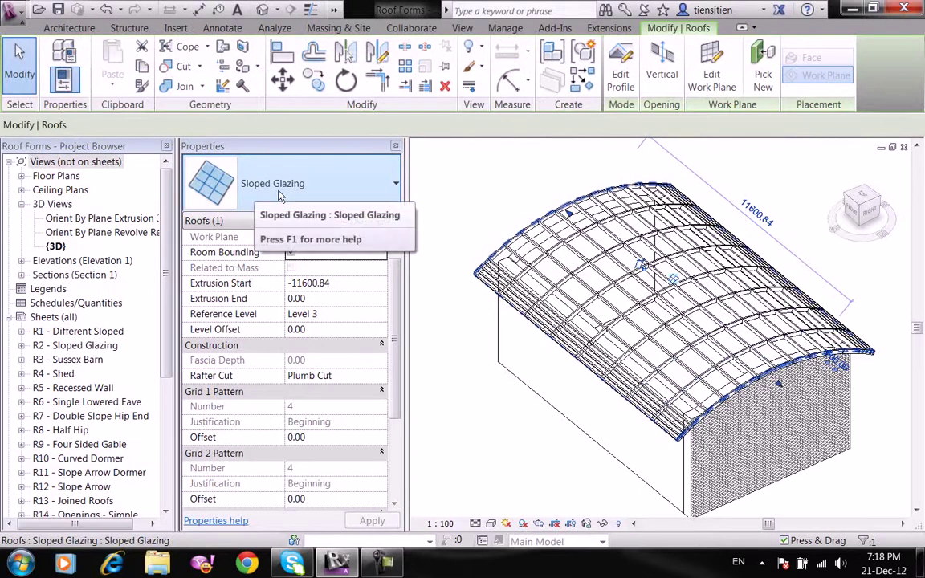
click(621, 74)
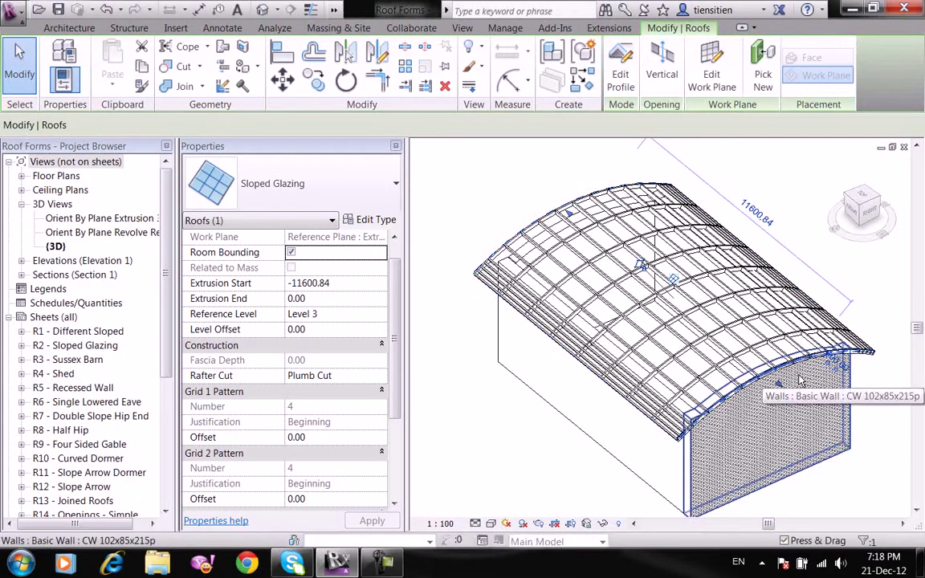
click(531, 195)
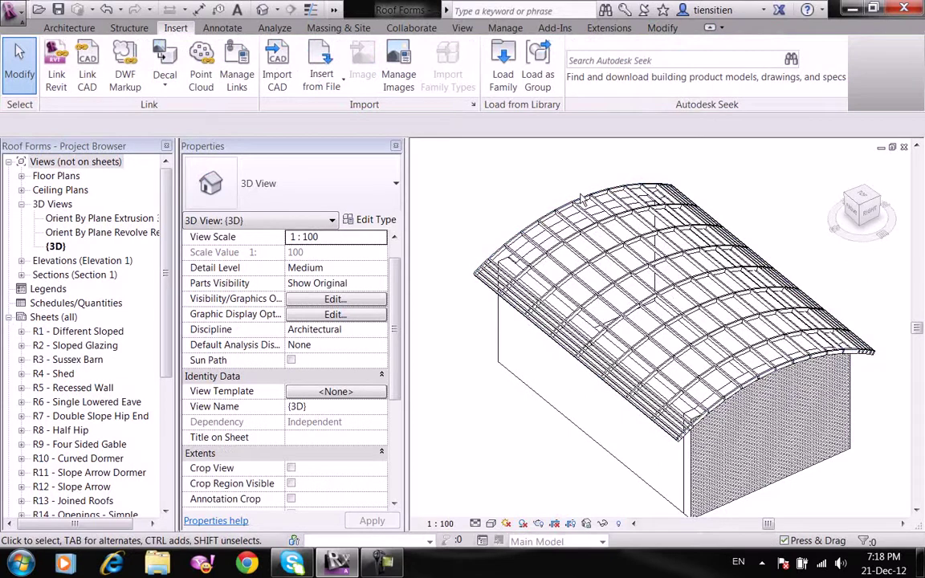
click(578, 197)
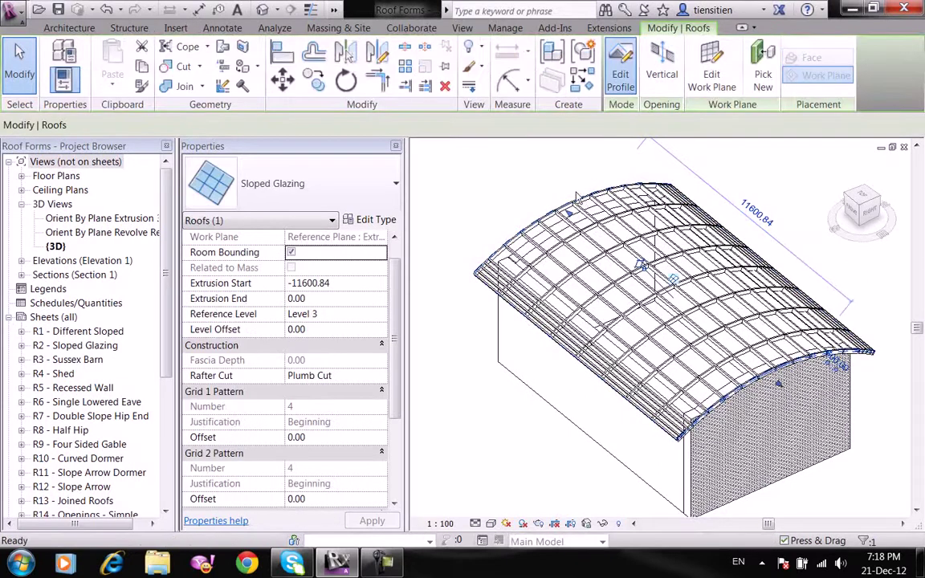
double_click(577, 197)
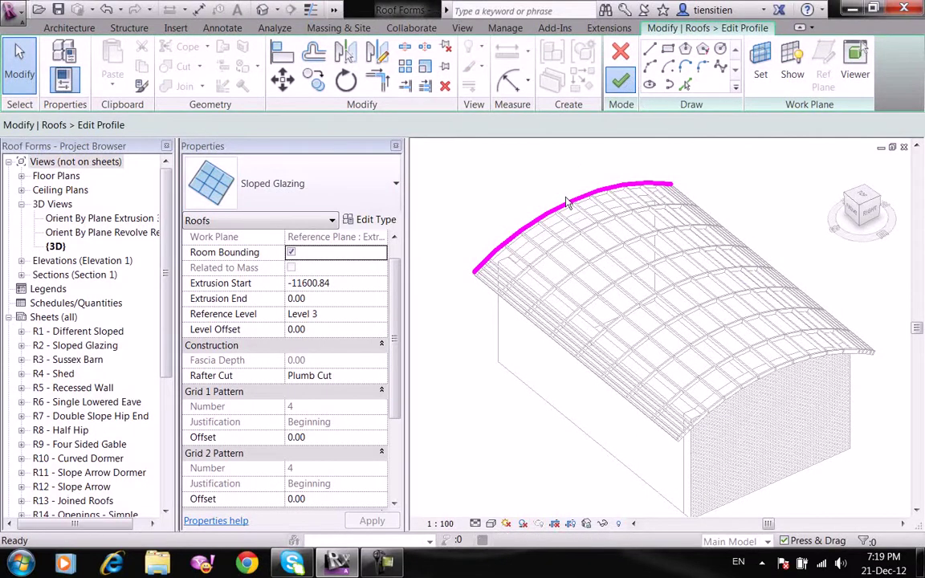
click(56, 29)
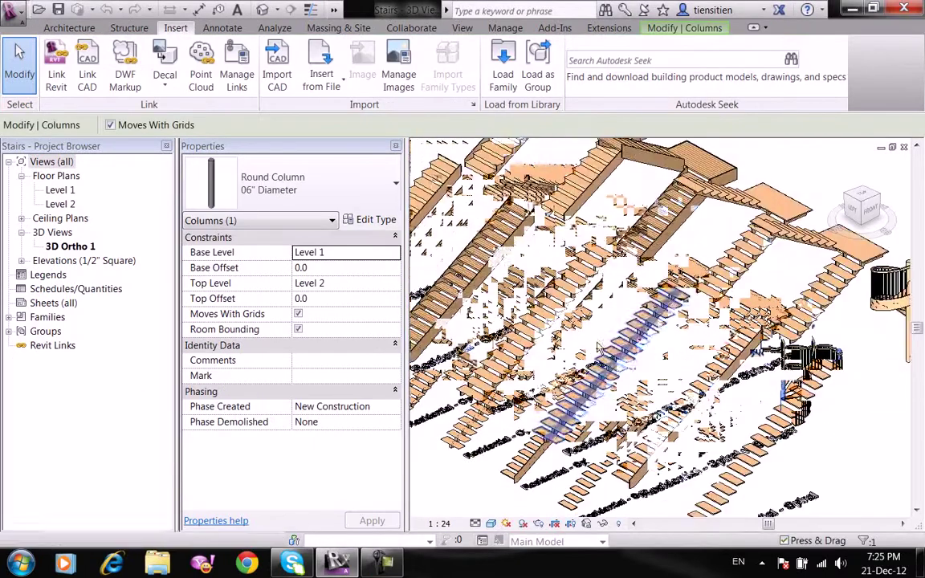
Review the long straight stair's type properties, then cancel an Open file dialog.
scroll(598, 347, up, 3)
scroll(642, 305, up, 2)
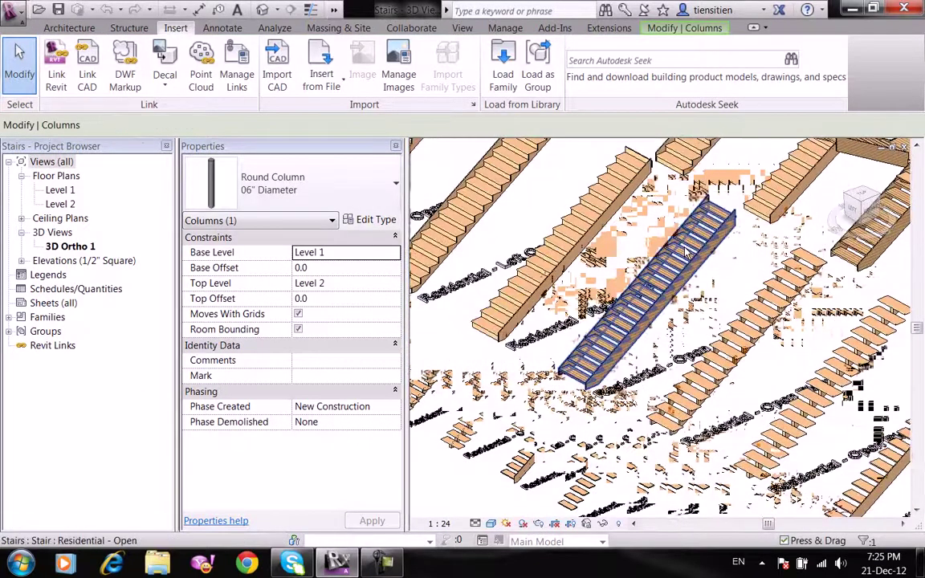
click(687, 251)
scroll(586, 313, up, 1)
scroll(581, 316, up, 1)
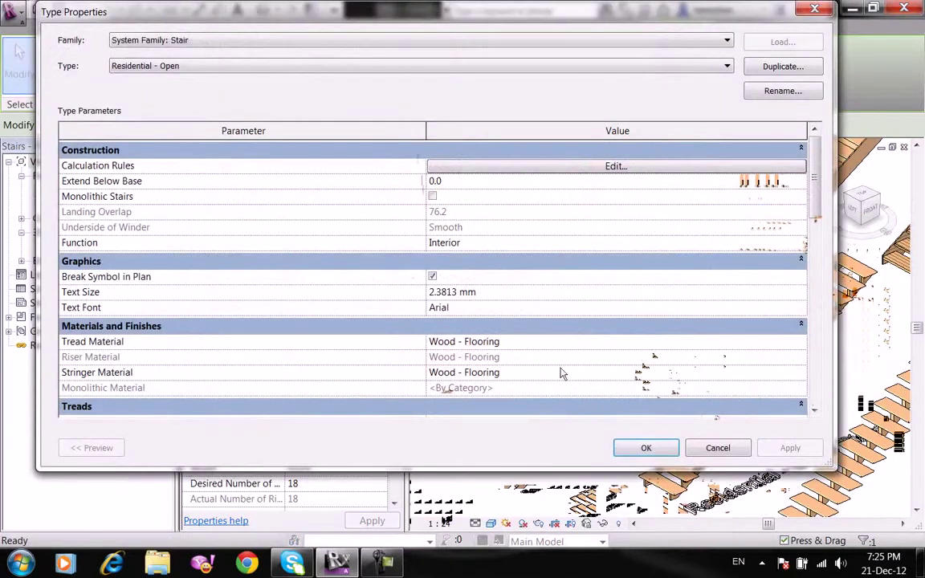
click(646, 447)
click(575, 281)
scroll(575, 281, down, 3)
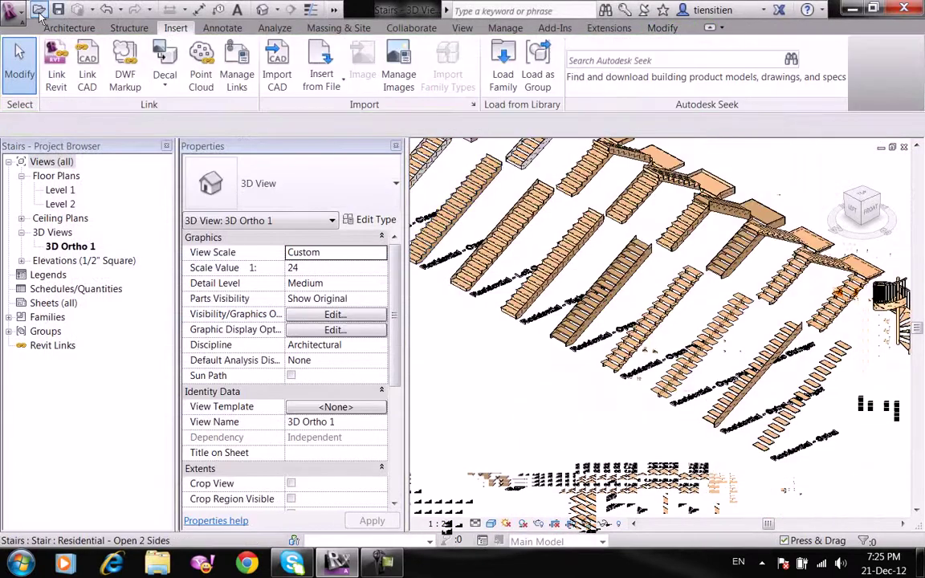
click(38, 10)
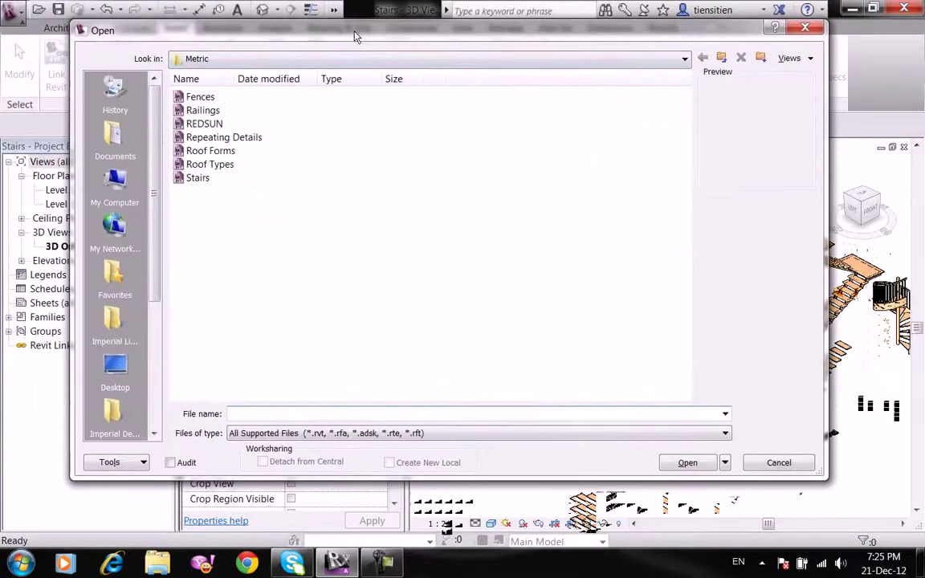
click(767, 461)
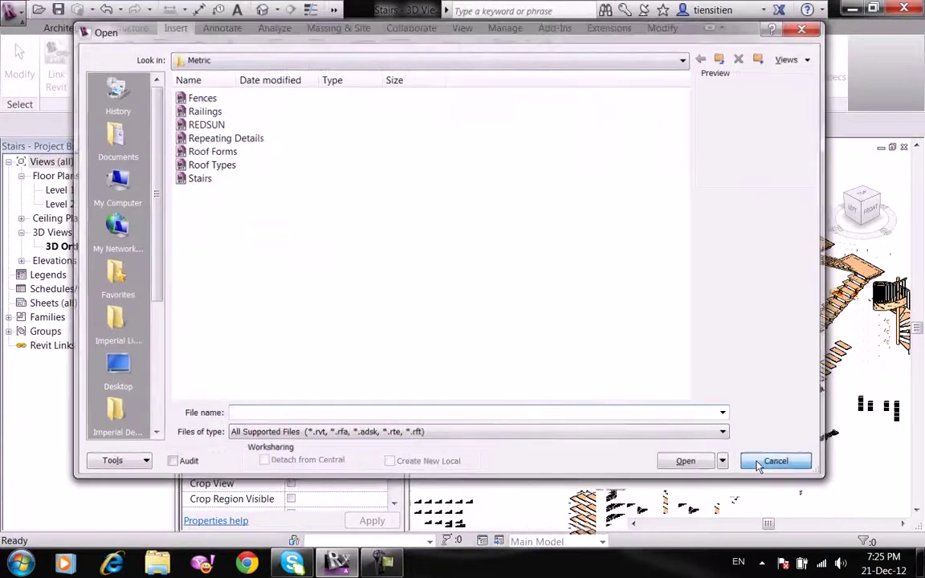
Zoom around the stairs in the 3D view, then choose Close for the Stairs project.
scroll(503, 201, up, 2)
scroll(504, 201, up, 2)
scroll(503, 200, up, 1)
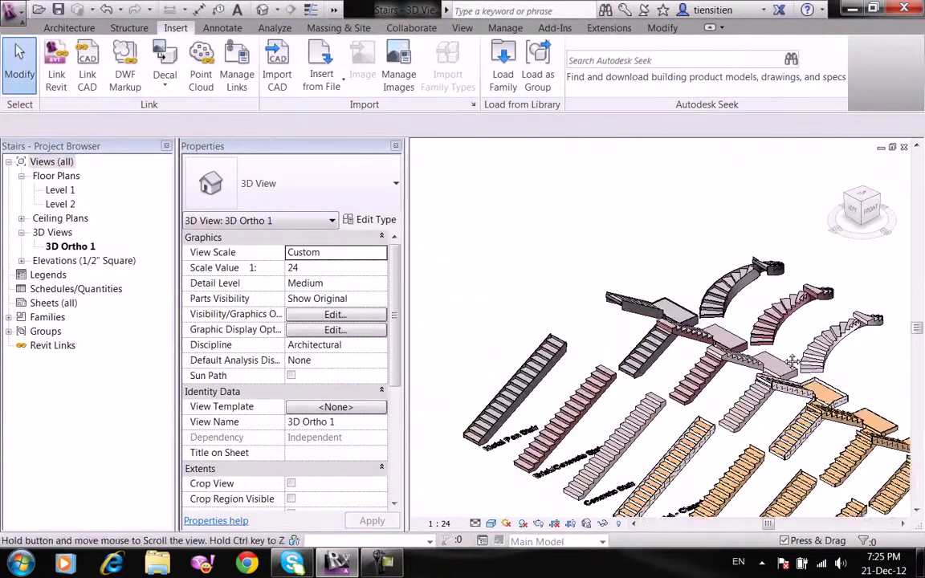
scroll(680, 229, up, 2)
scroll(847, 309, up, 2)
scroll(847, 309, down, 2)
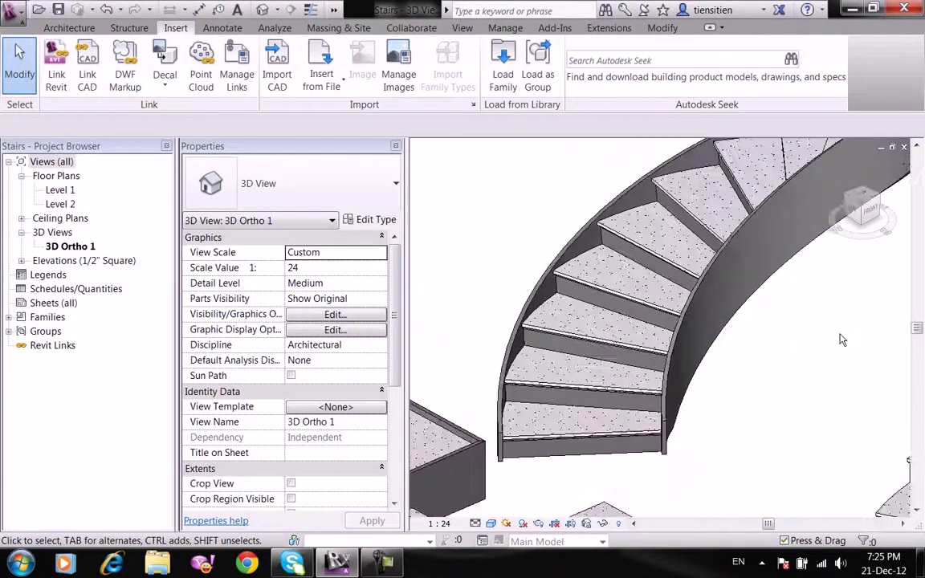
scroll(803, 337, down, 2)
scroll(723, 361, up, 2)
mouse_move(679, 357)
middle_down()
mouse_move(708, 376)
mouse_move(723, 440)
middle_up()
scroll(754, 331, up, 1)
scroll(755, 331, up, 1)
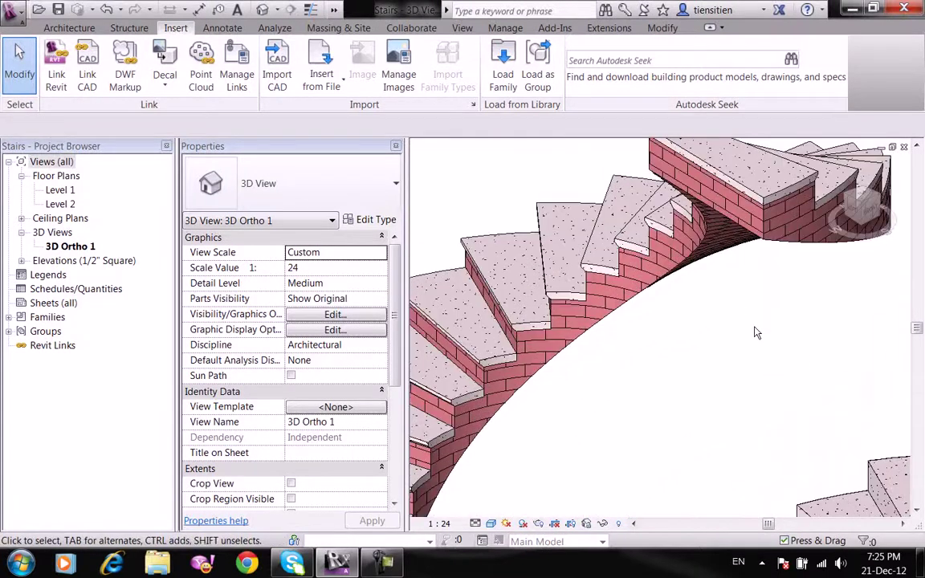
scroll(695, 330, down, 3)
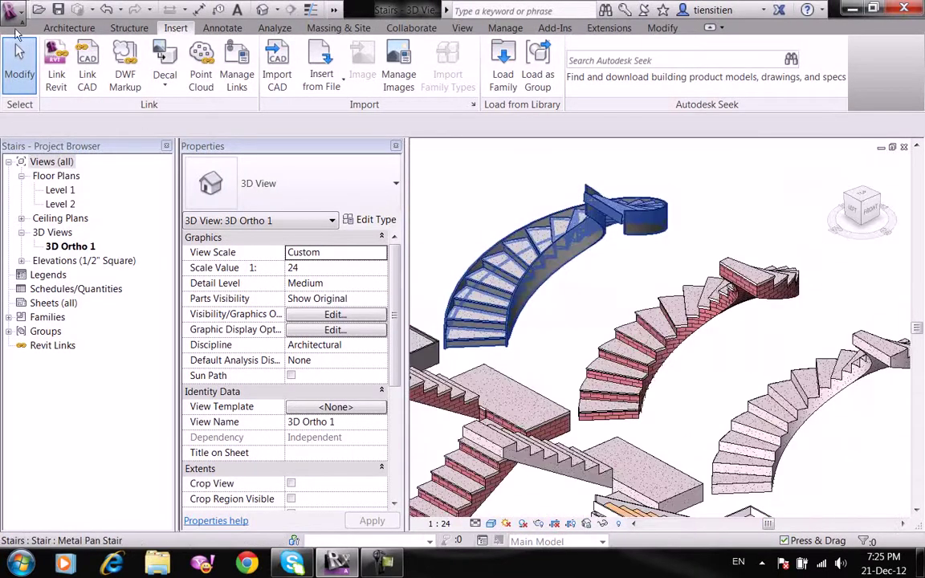
click(12, 12)
click(56, 451)
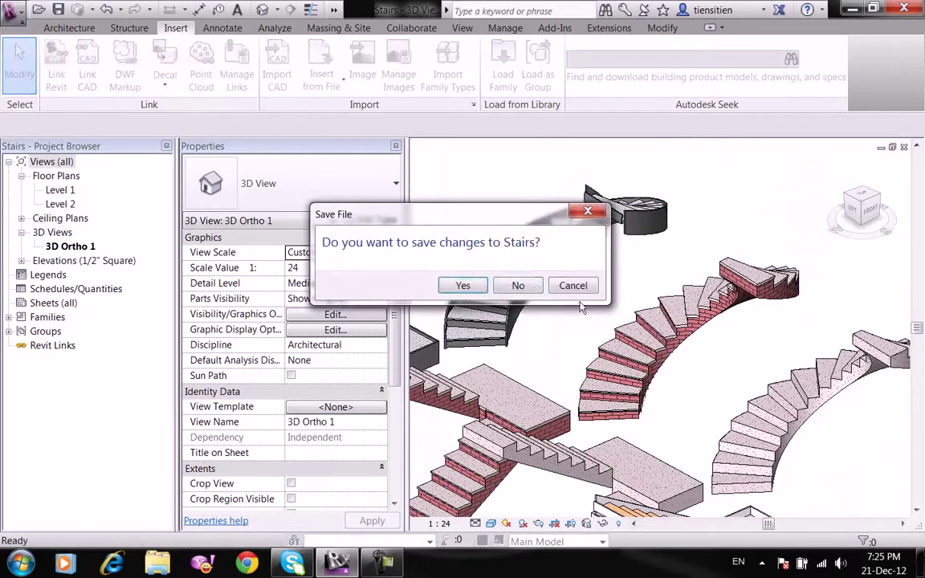
Discard the Stairs changes and browse Detail Items such as Beam and Block Floor and Lightweight Block types.
click(540, 285)
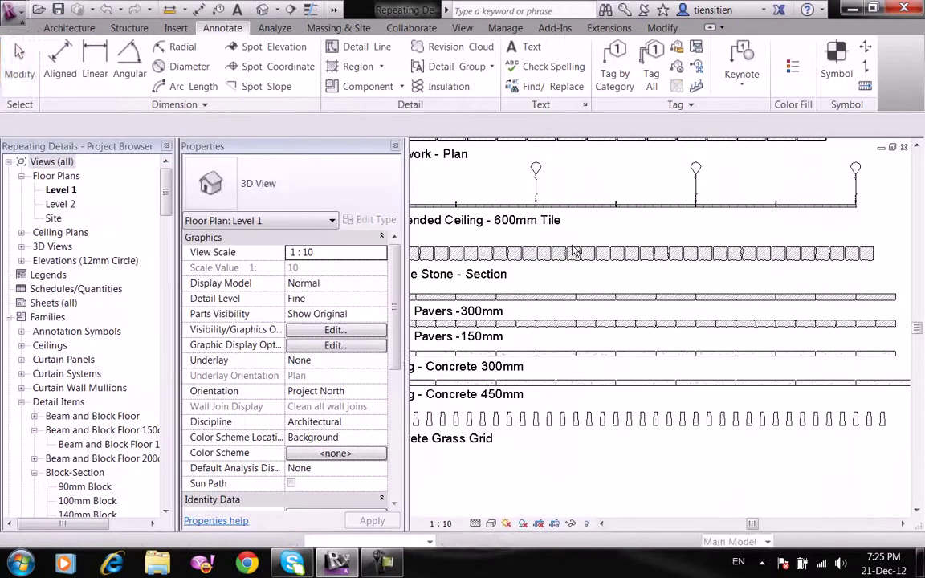
mouse_move(639, 308)
middle_down()
mouse_move(556, 271)
mouse_move(668, 201)
middle_up()
scroll(556, 270, up, 3)
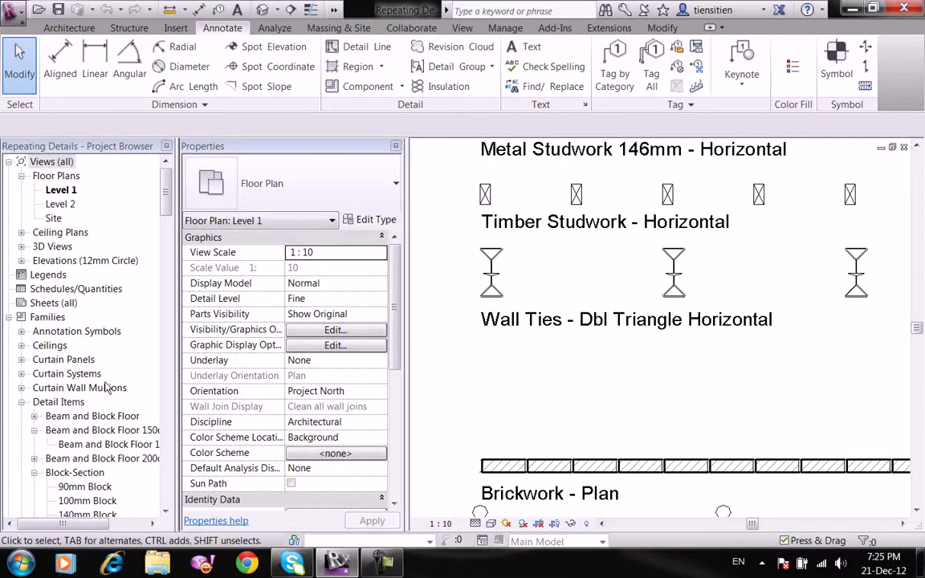
click(81, 416)
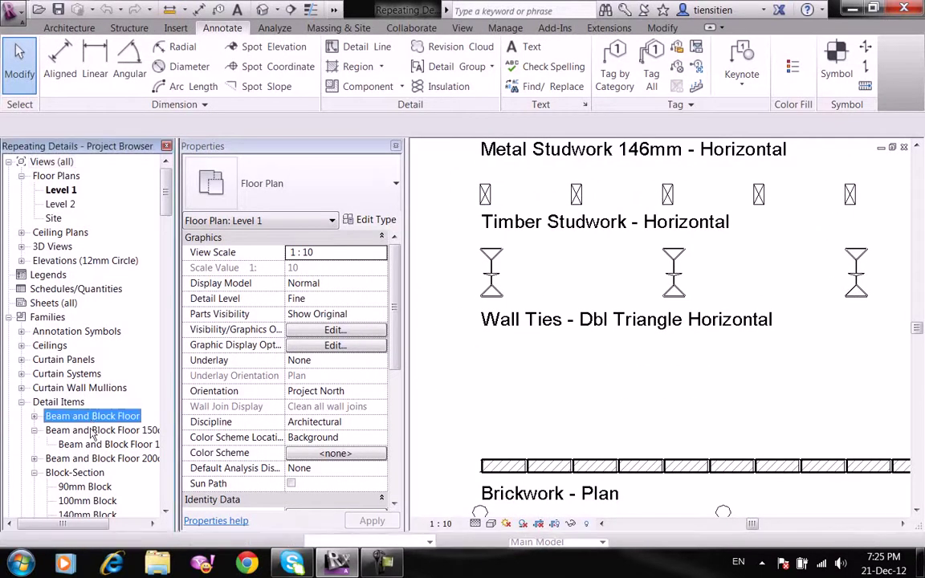
click(21, 403)
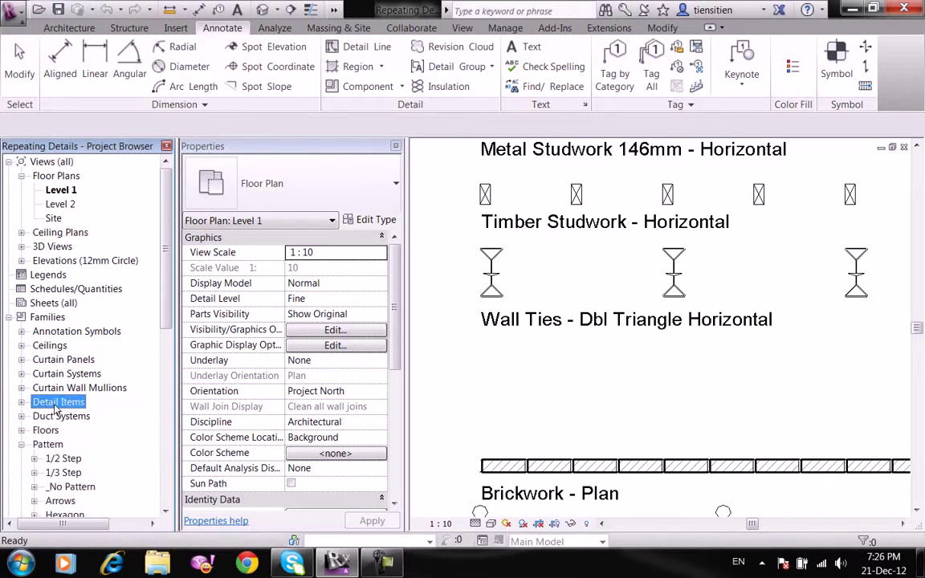
click(21, 403)
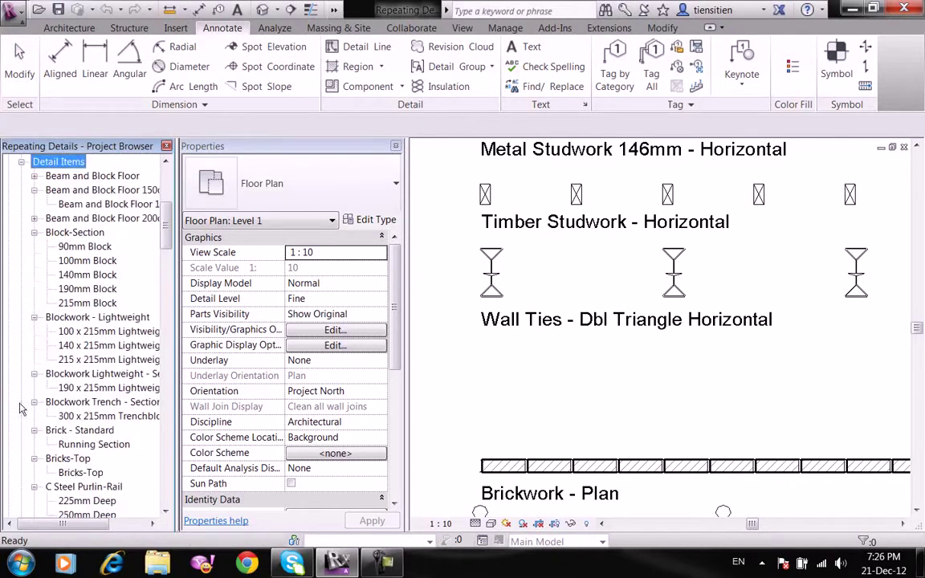
click(107, 358)
click(105, 347)
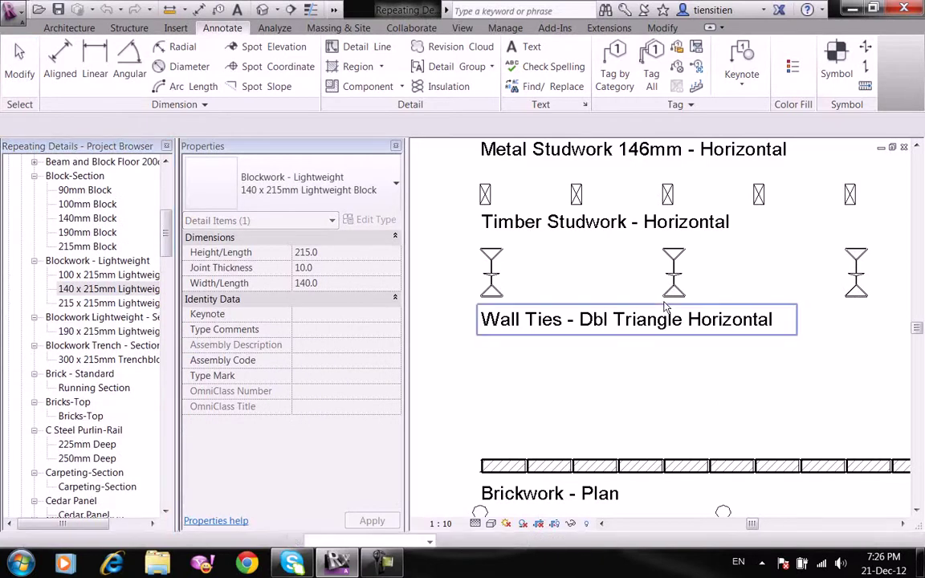
click(603, 269)
scroll(767, 257, down, 3)
middle_drag(766, 257, 622, 361)
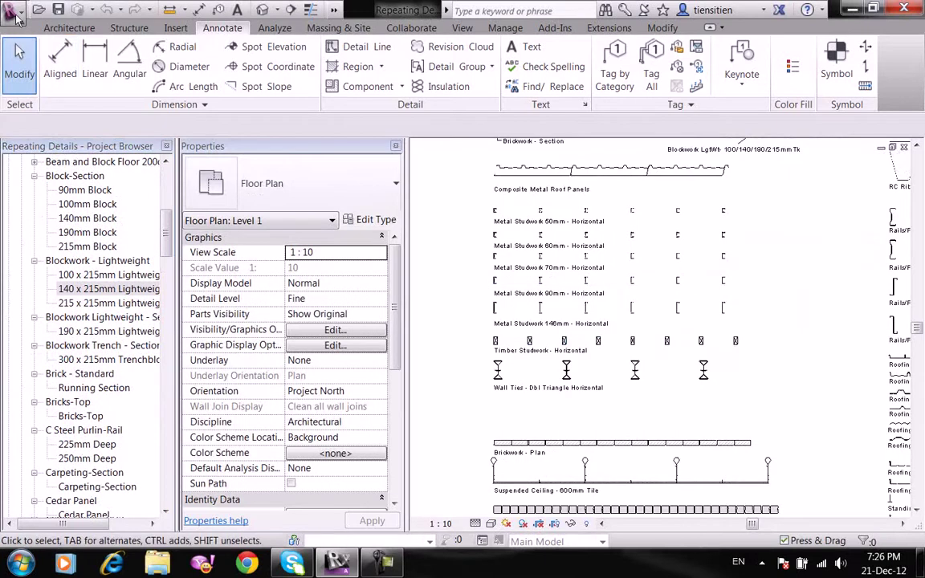
Create a new blank project from the Application menu.
click(14, 11)
click(130, 77)
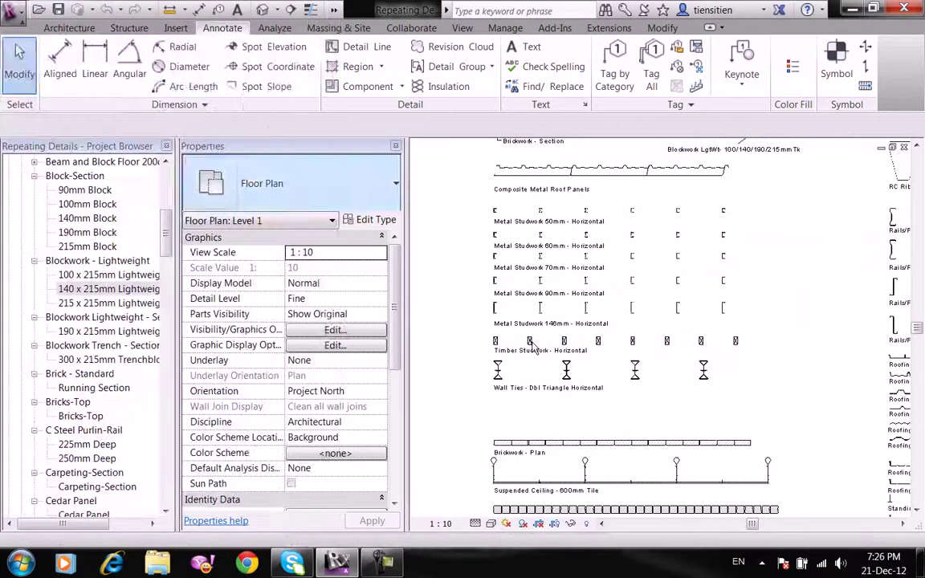
click(424, 334)
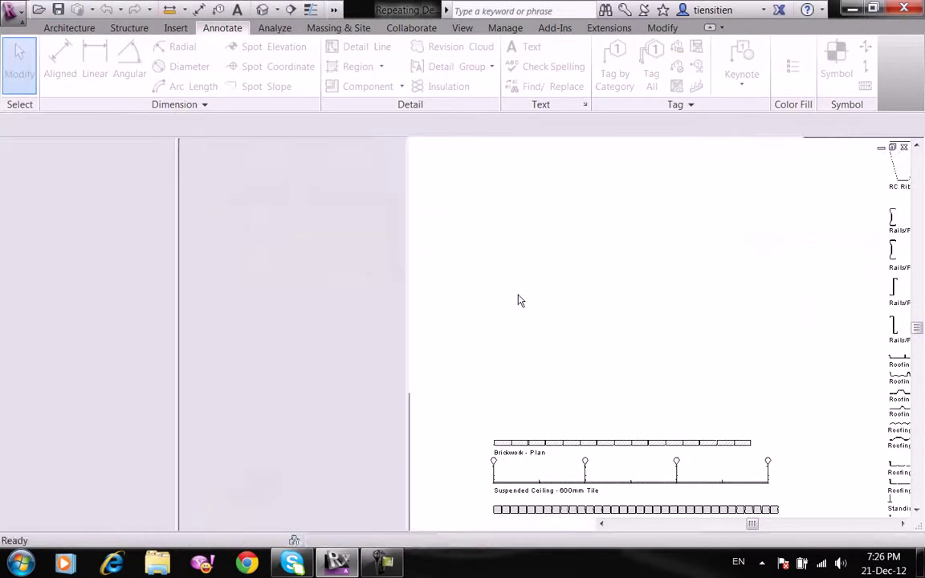
Transfer Project Standards from Repeating Details with Check All, choosing Overwrite for duplicate types.
click(514, 31)
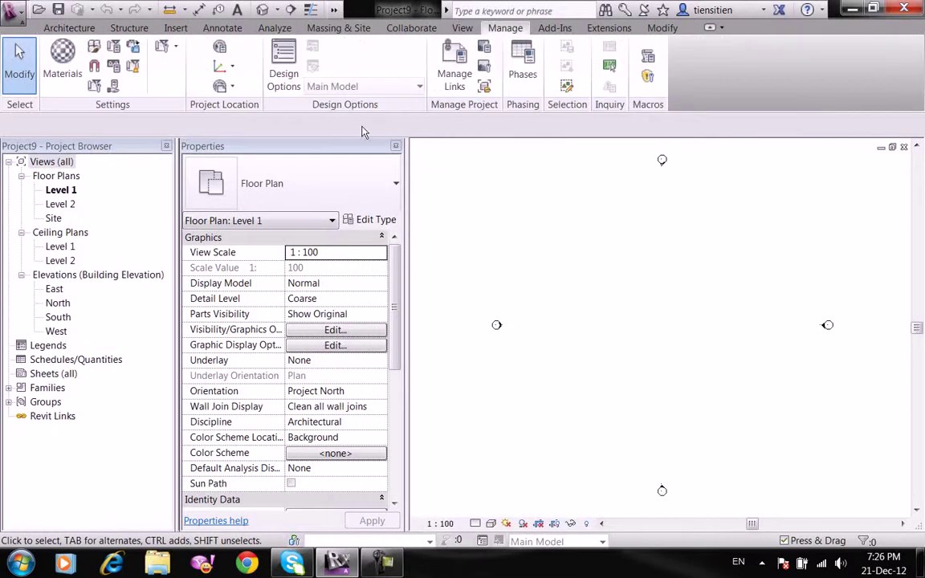
click(133, 48)
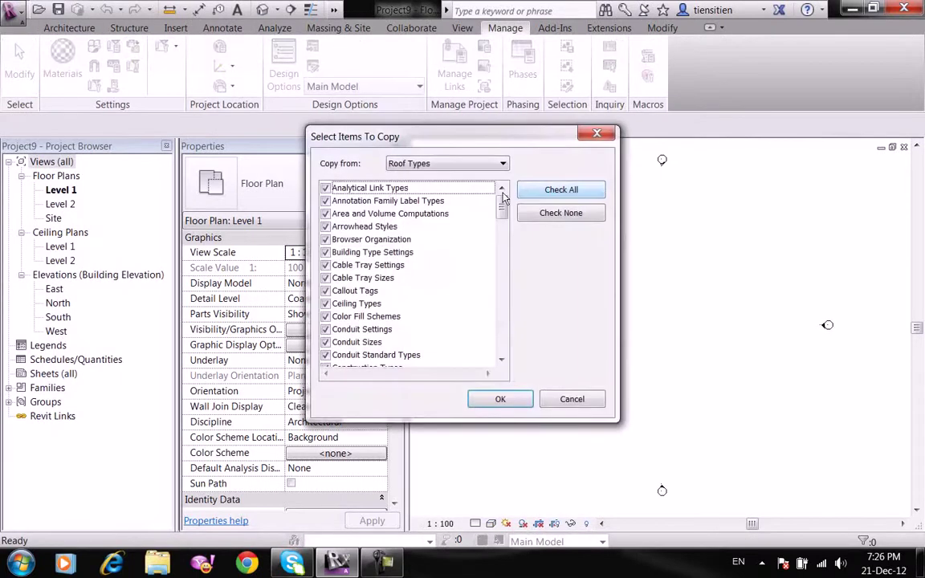
click(444, 166)
click(437, 176)
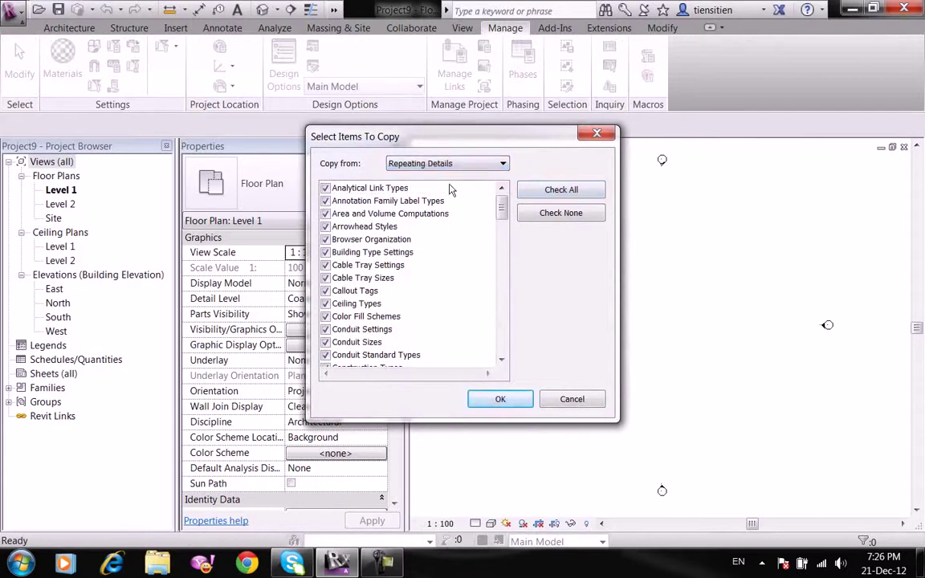
click(560, 213)
drag(502, 210, 501, 238)
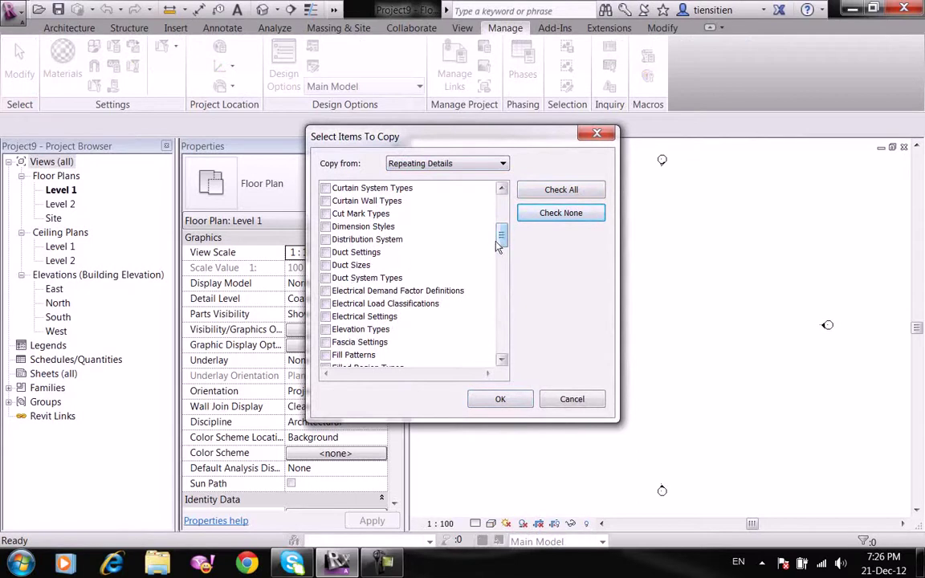
drag(497, 250, 497, 237)
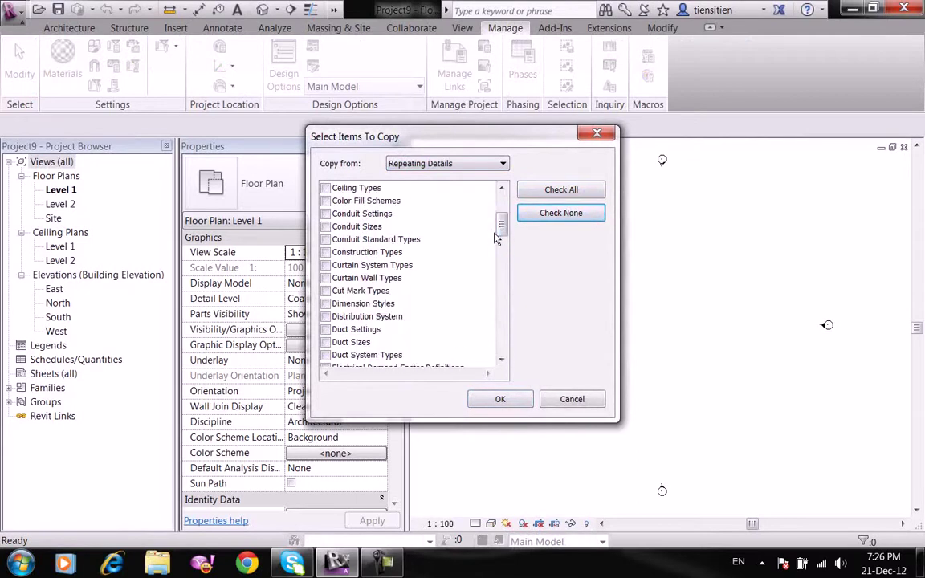
mouse_move(508, 235)
mouse_down()
mouse_move(514, 295)
mouse_move(504, 297)
mouse_up()
click(561, 189)
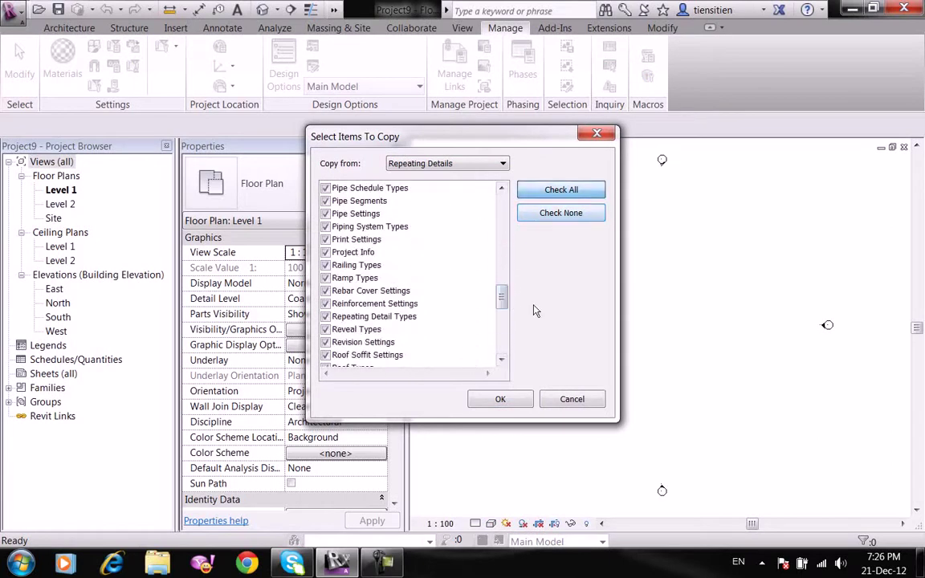
click(496, 401)
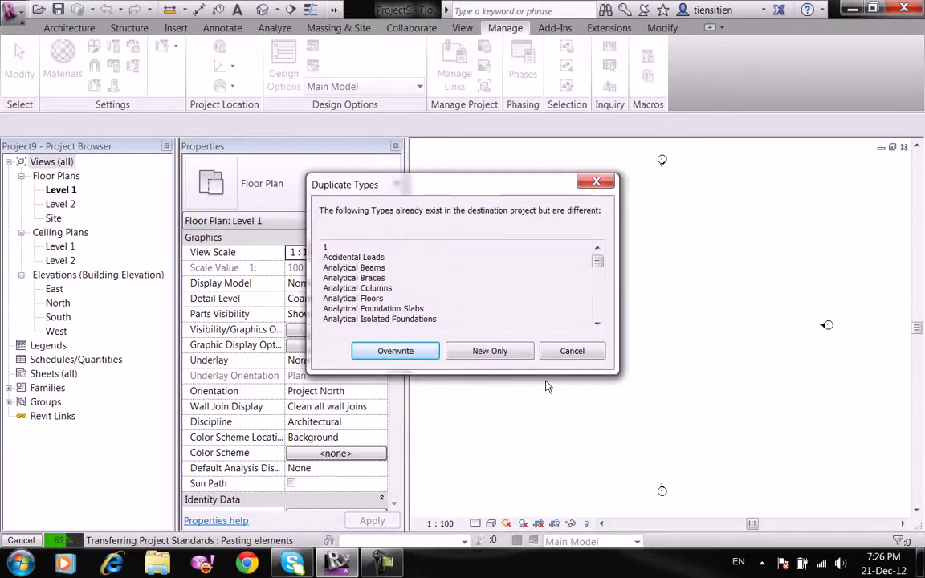
click(434, 355)
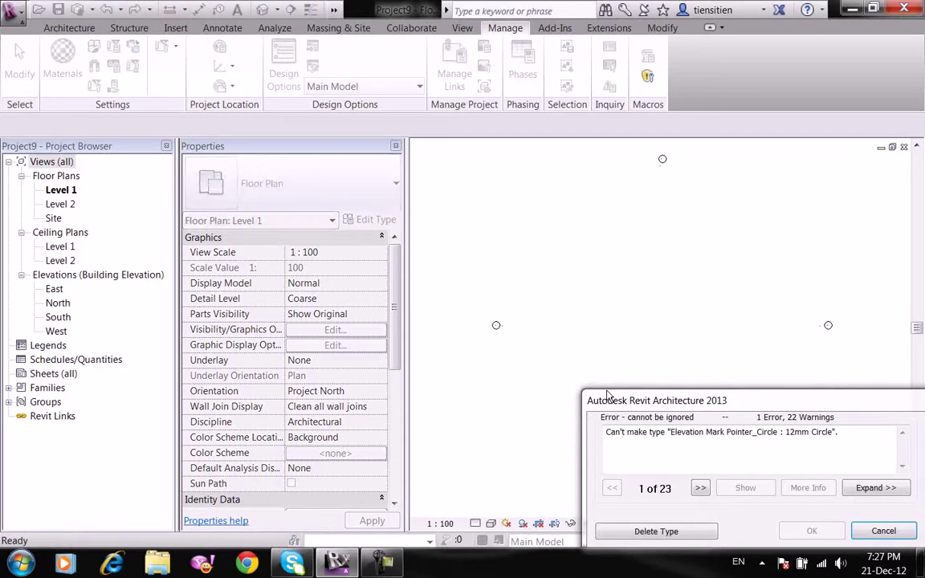
Delete the erroring type, then check BS Universal Beam 203x133x30UB type properties and cancel.
click(657, 529)
scroll(522, 335, up, 3)
scroll(498, 344, up, 2)
scroll(498, 345, up, 1)
double_click(50, 389)
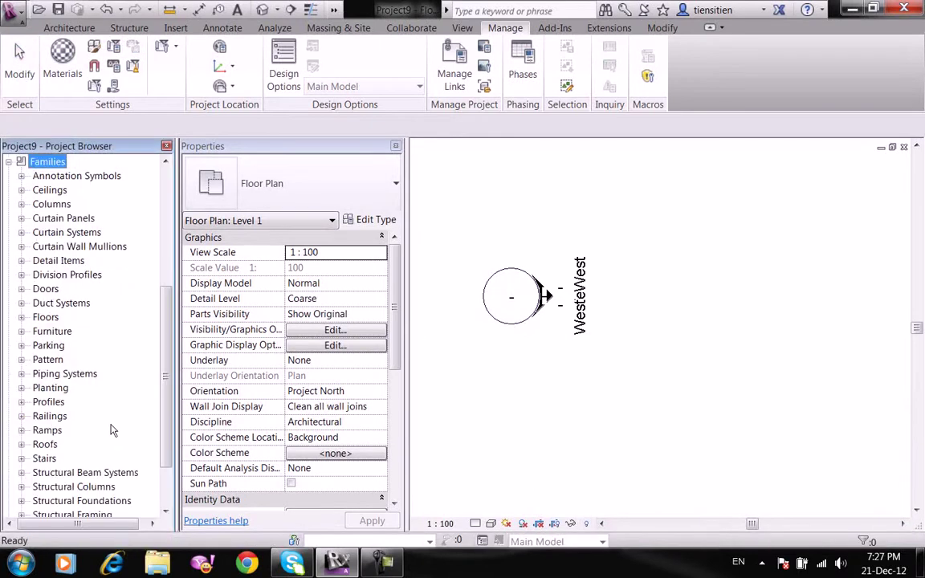
double_click(69, 263)
double_click(85, 316)
double_click(93, 330)
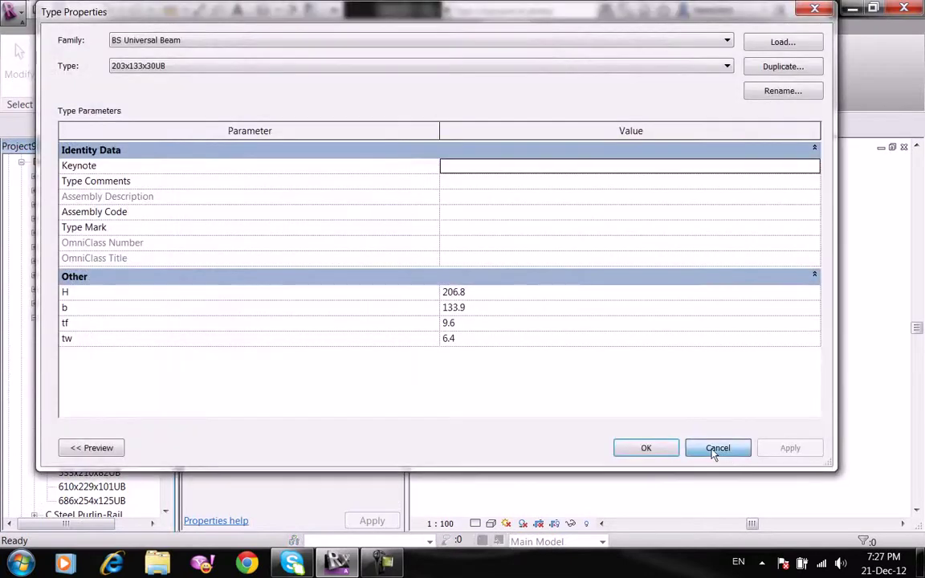
click(721, 448)
Place two 203x133x30UB beam sections on the Level 1 plan.
drag(89, 331, 720, 274)
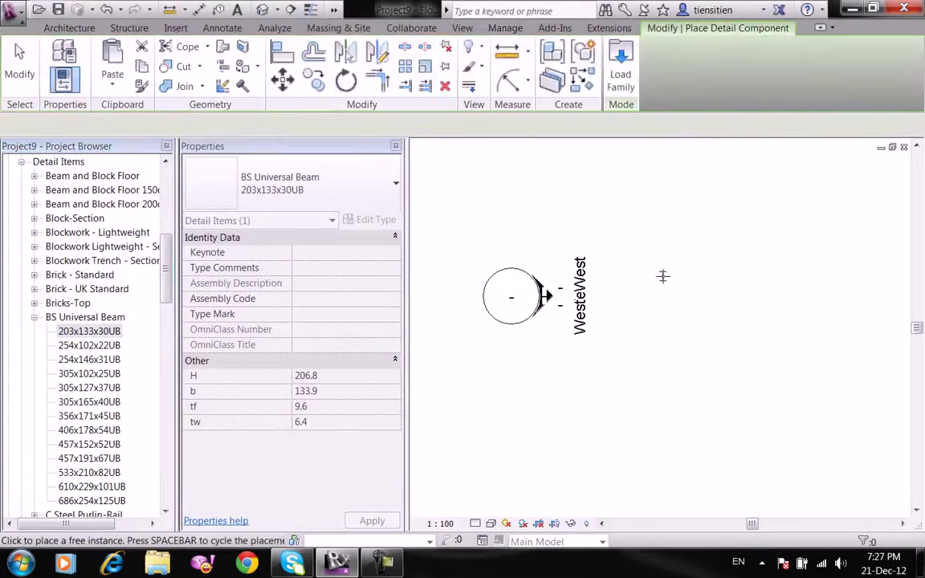
click(602, 231)
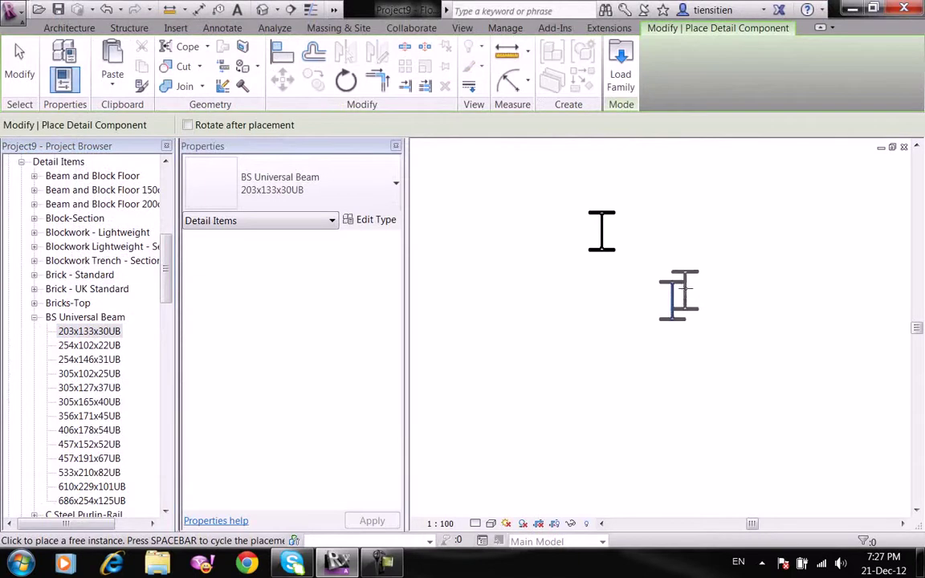
click(672, 300)
right_click(675, 301)
click(721, 296)
Place two 300 x 215mm Trenchblock sections below and to the right of the beams.
click(92, 275)
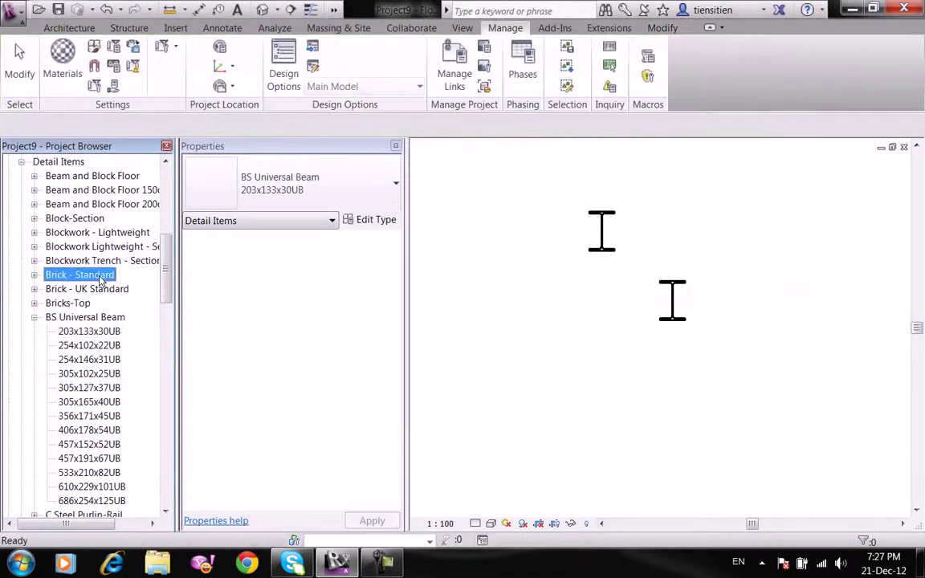
double_click(97, 260)
click(102, 275)
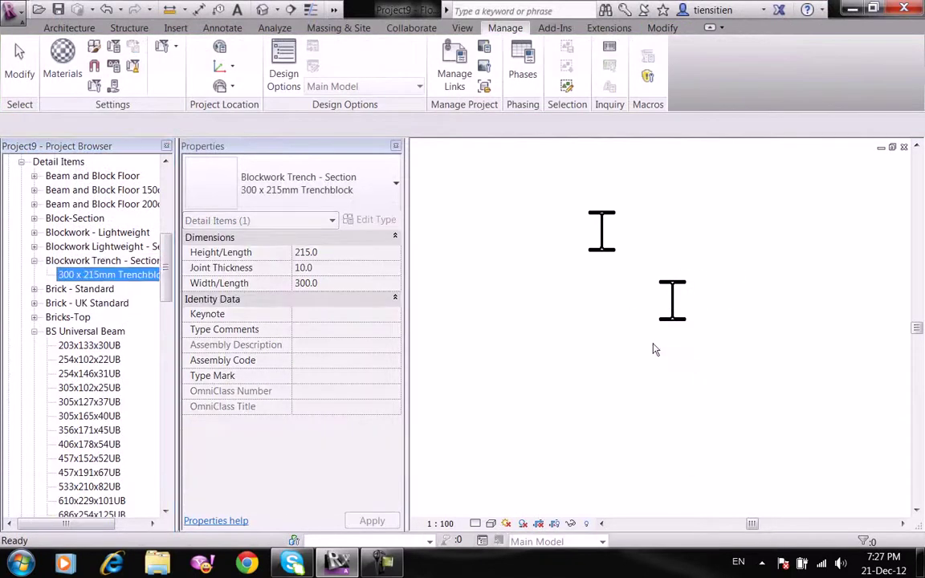
drag(102, 278, 571, 338)
click(562, 339)
click(698, 379)
right_click(716, 323)
click(723, 330)
right_click(683, 273)
click(702, 281)
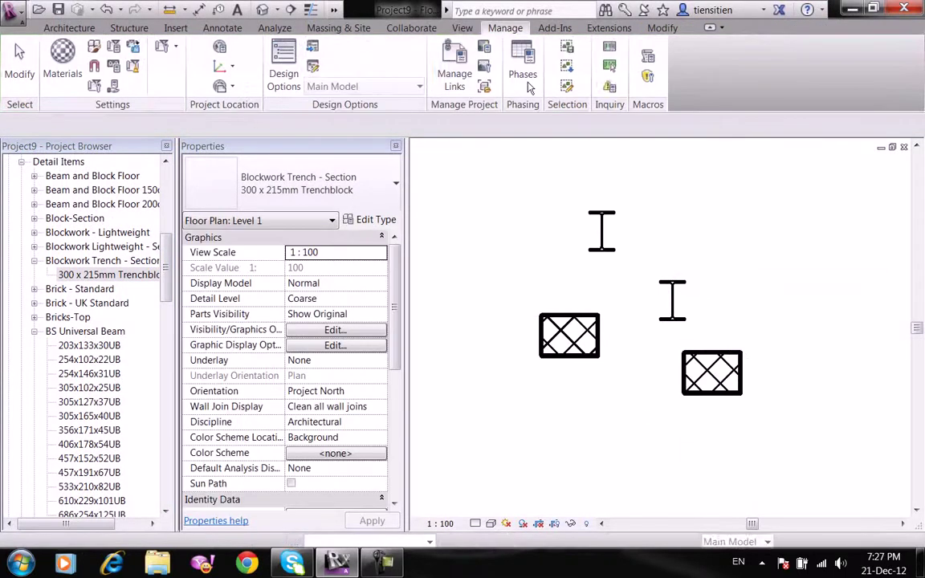
scroll(723, 76, up, 1)
Switch to the Repeating Details - Floor Plan: Level 1 window.
click(750, 88)
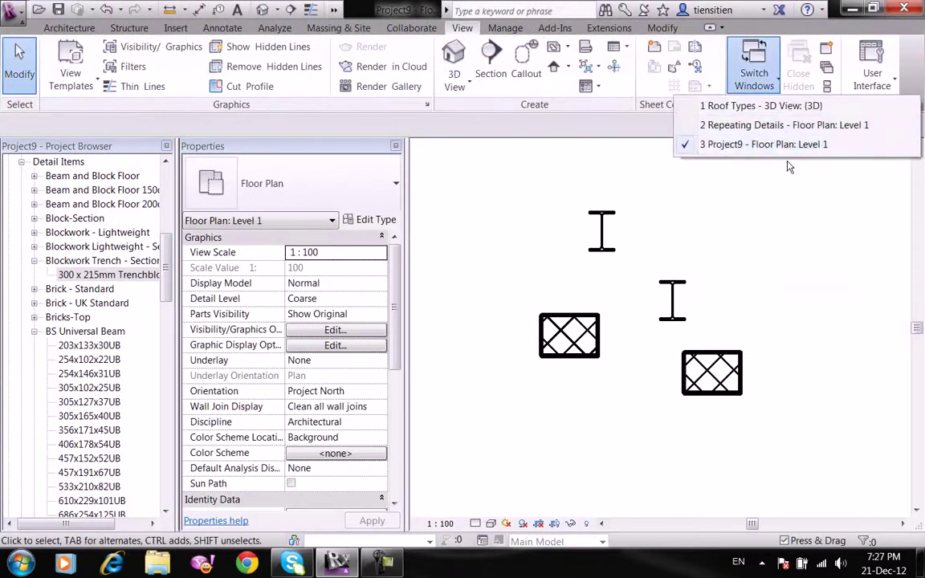
click(744, 124)
mouse_move(651, 267)
middle_down()
mouse_move(428, 424)
mouse_move(483, 354)
middle_up()
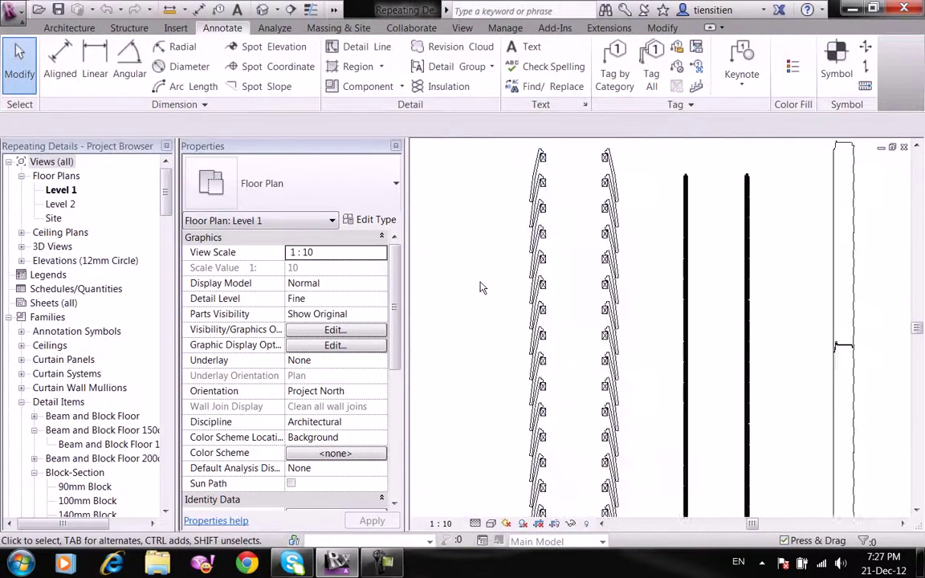
scroll(480, 282, up, 3)
scroll(480, 282, down, 3)
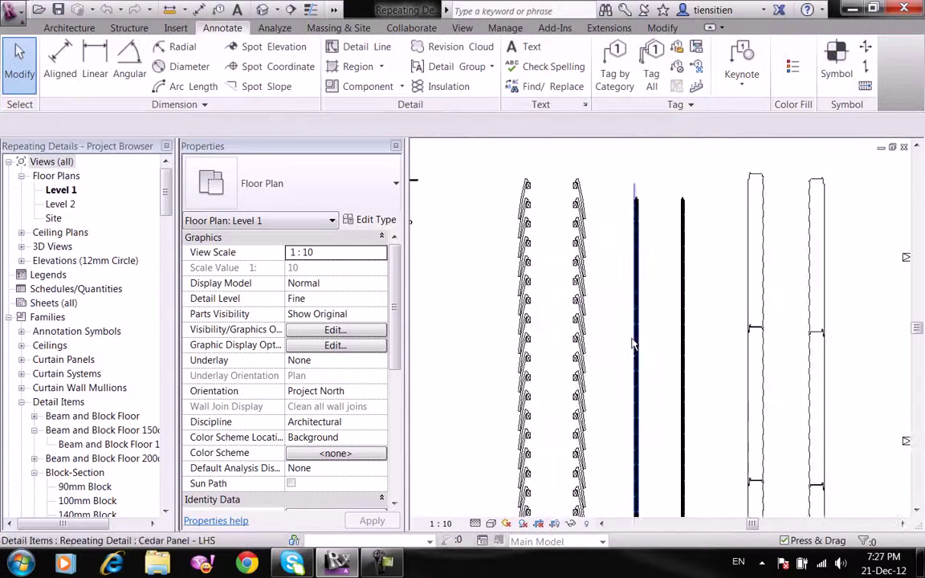
scroll(644, 419, up, 2)
Pan and zoom through the cladding, Plain Tile and Double Pan Tile details.
middle_drag(643, 419, 907, 193)
scroll(603, 325, down, 3)
mouse_move(811, 498)
middle_down()
mouse_move(602, 373)
mouse_move(758, 399)
middle_up()
scroll(610, 393, up, 3)
scroll(610, 393, up, 1)
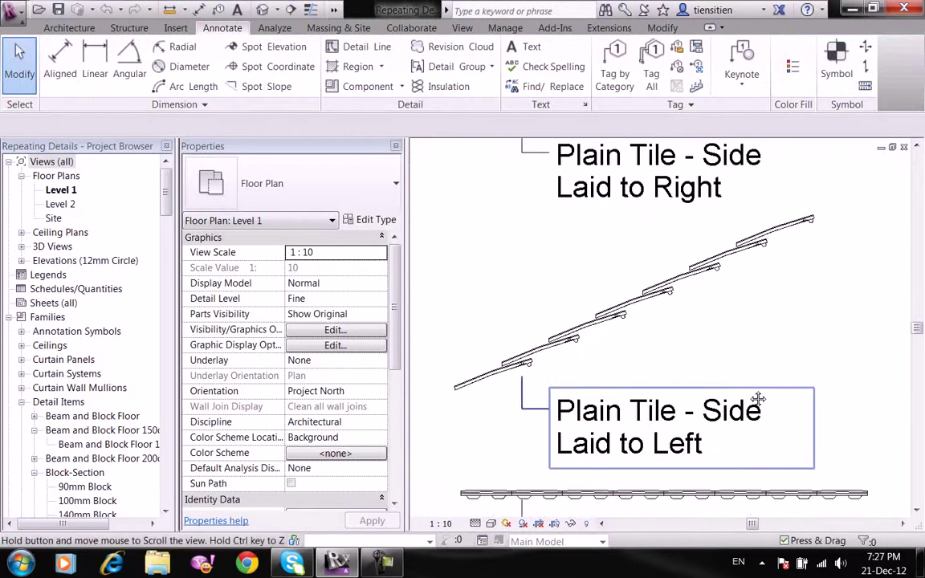
scroll(751, 395, down, 3)
middle_drag(698, 401, 857, 281)
scroll(646, 453, up, 3)
middle_drag(645, 455, 698, 419)
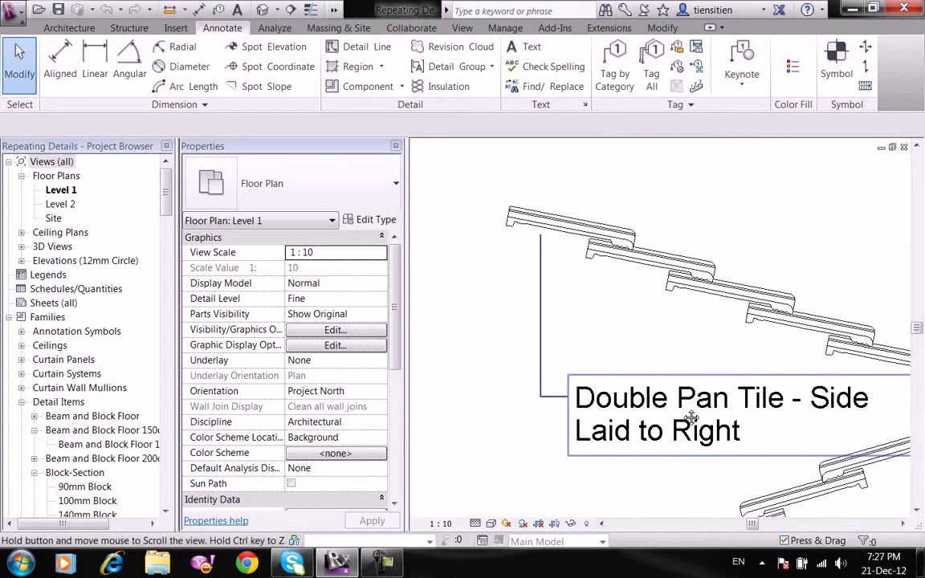
scroll(512, 389, down, 4)
Pan across the standing seam roofing profiles to the suspended ceiling and paving details.
middle_drag(512, 389, 857, 296)
scroll(857, 296, up, 3)
middle_drag(456, 272, 696, 271)
scroll(583, 321, down, 2)
middle_drag(583, 321, 675, 293)
scroll(583, 313, up, 2)
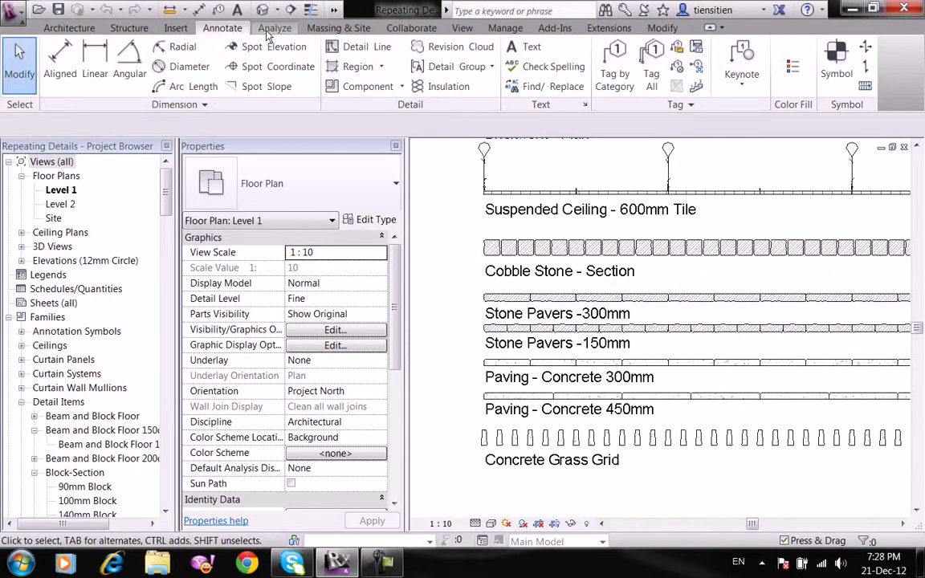
In Load Family, browse Detail Items > Div 11-Equipment and preview M_Dock Bumper-Side.
click(176, 28)
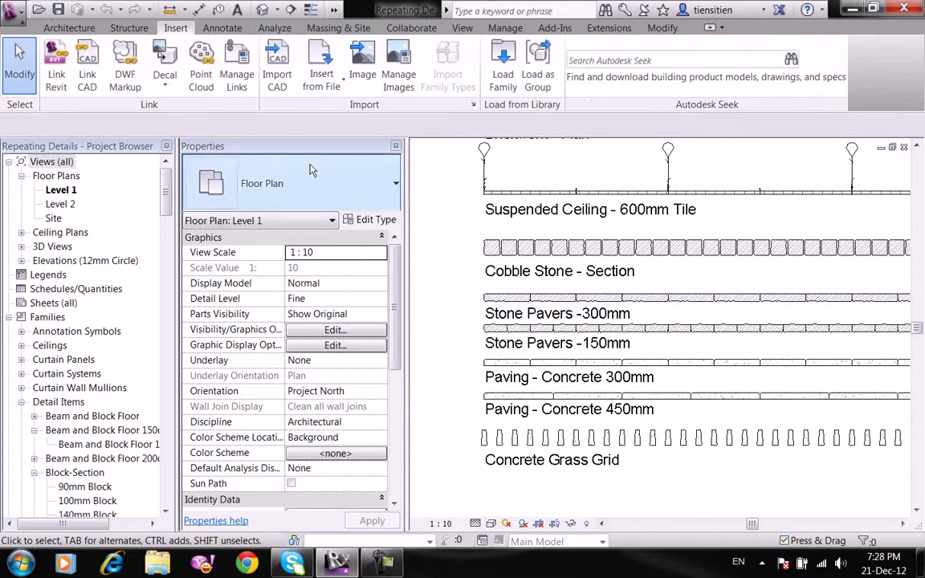
click(503, 70)
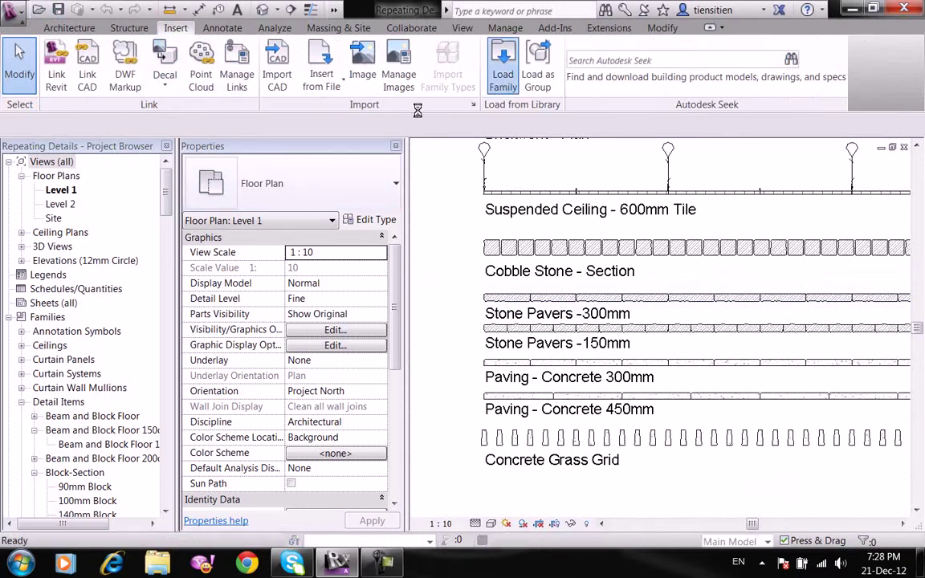
double_click(164, 153)
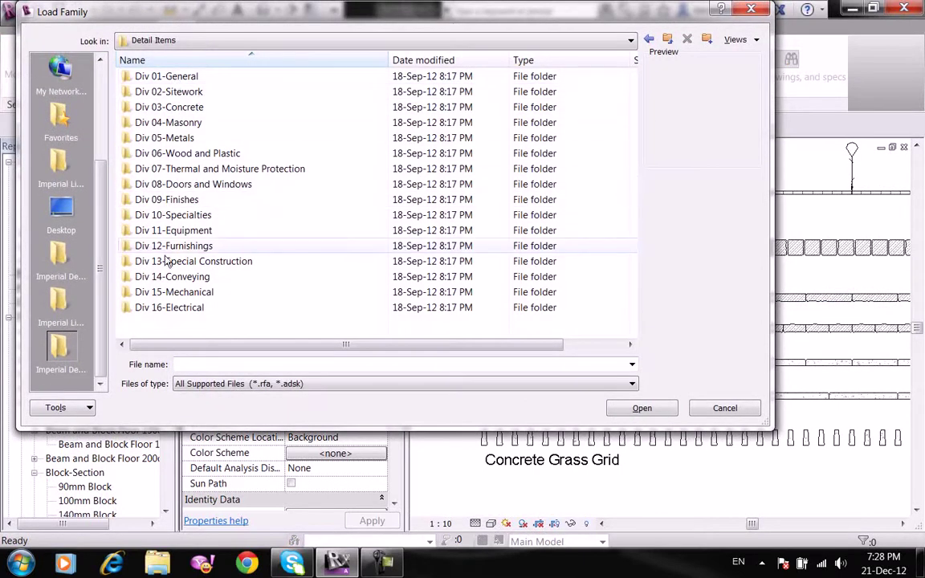
mouse_move(171, 277)
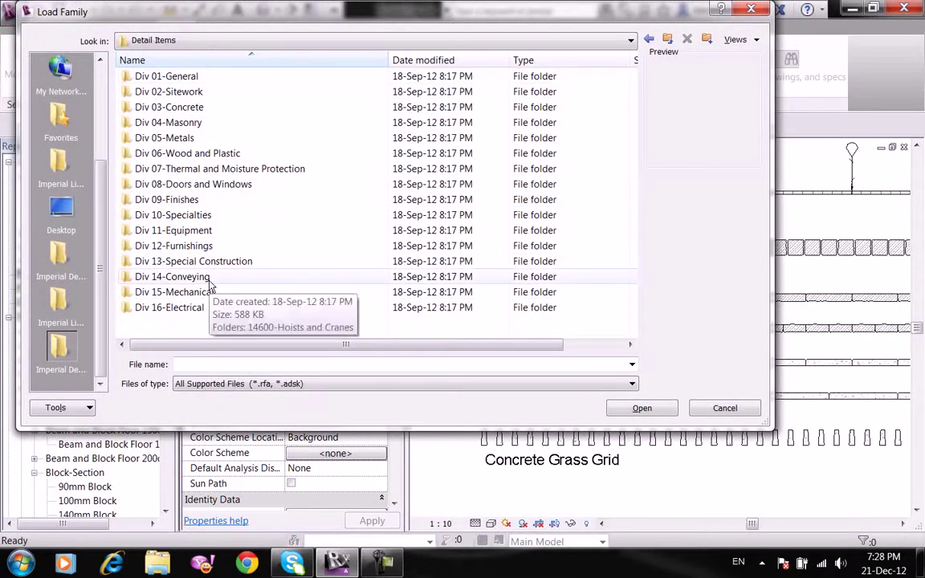
double_click(193, 232)
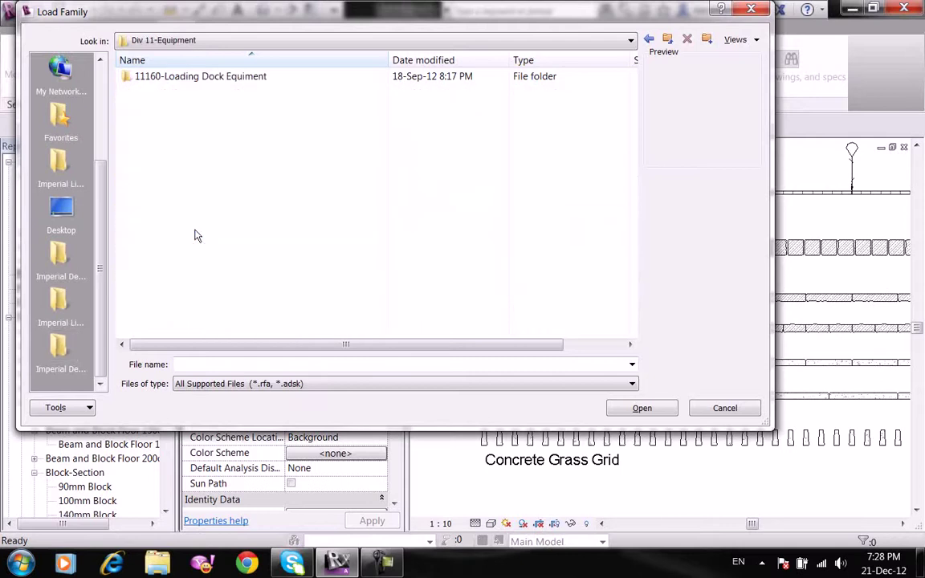
double_click(197, 77)
click(186, 92)
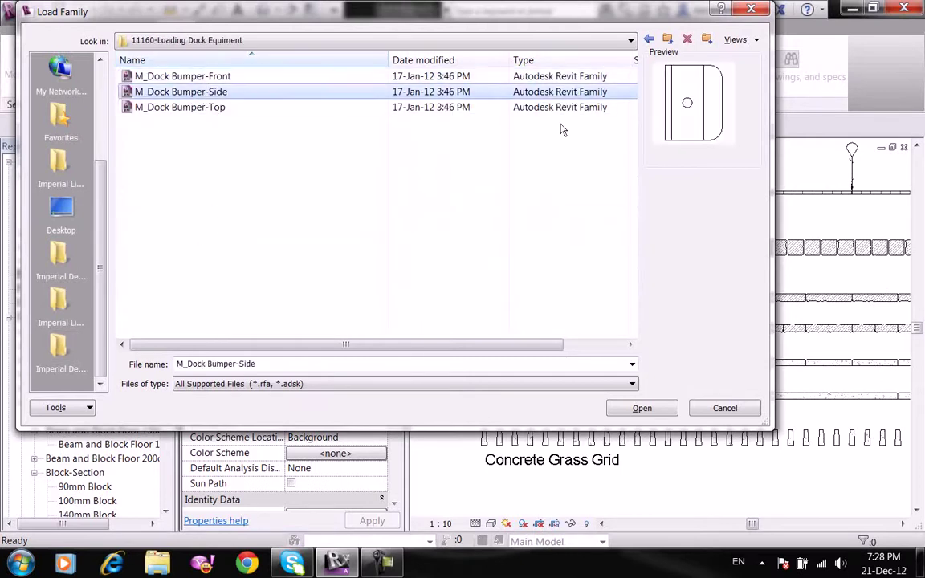
Preview the Div 02-Sitework subdrainage sections, then cancel without loading any family.
click(648, 39)
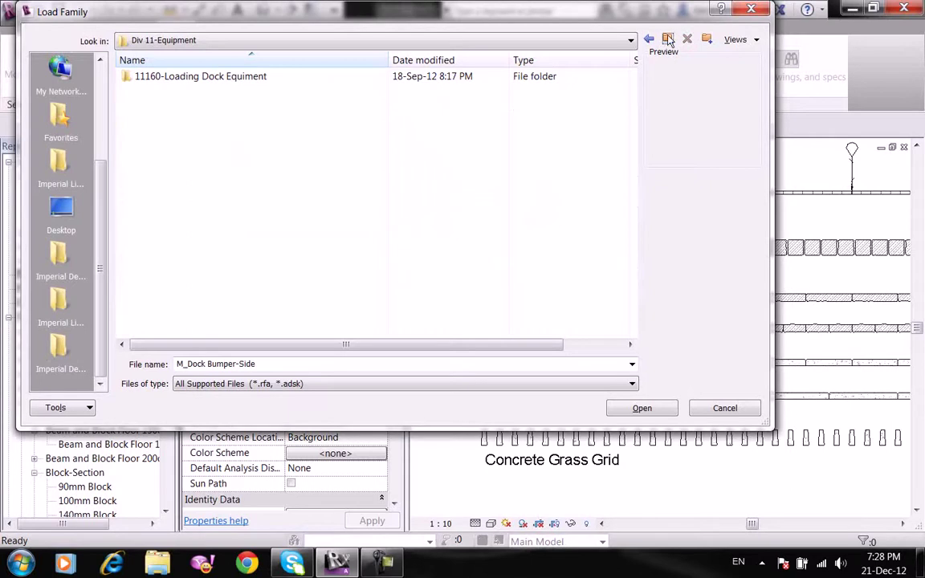
click(667, 39)
double_click(187, 91)
double_click(213, 93)
double_click(198, 79)
click(201, 93)
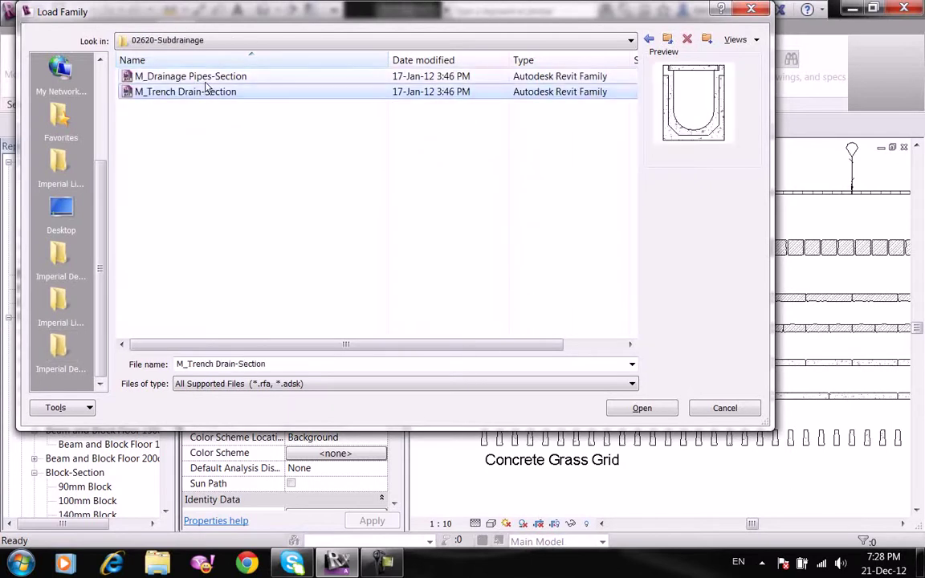
click(206, 76)
click(718, 407)
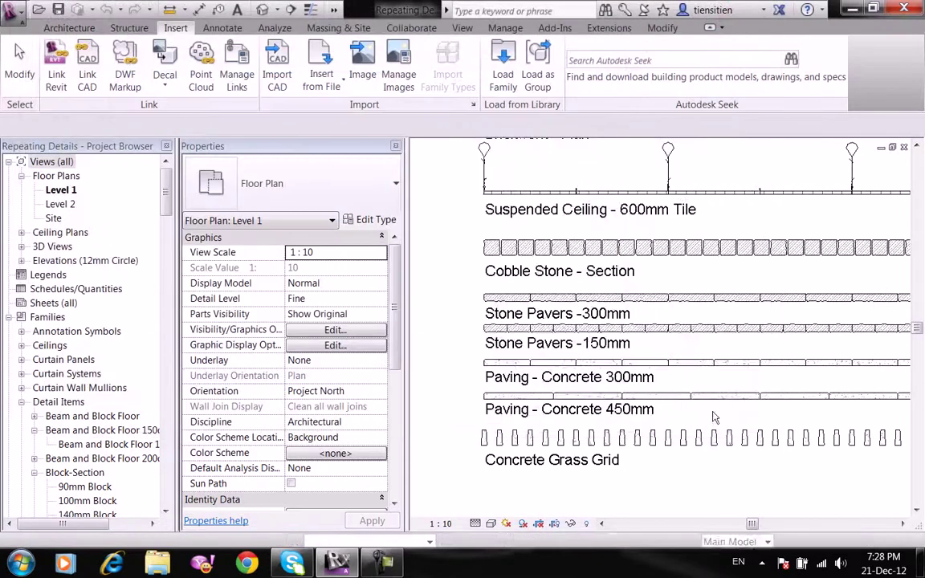
Open the Revit Web Content Library from Help > Additional Resources.
scroll(593, 359, down, 2)
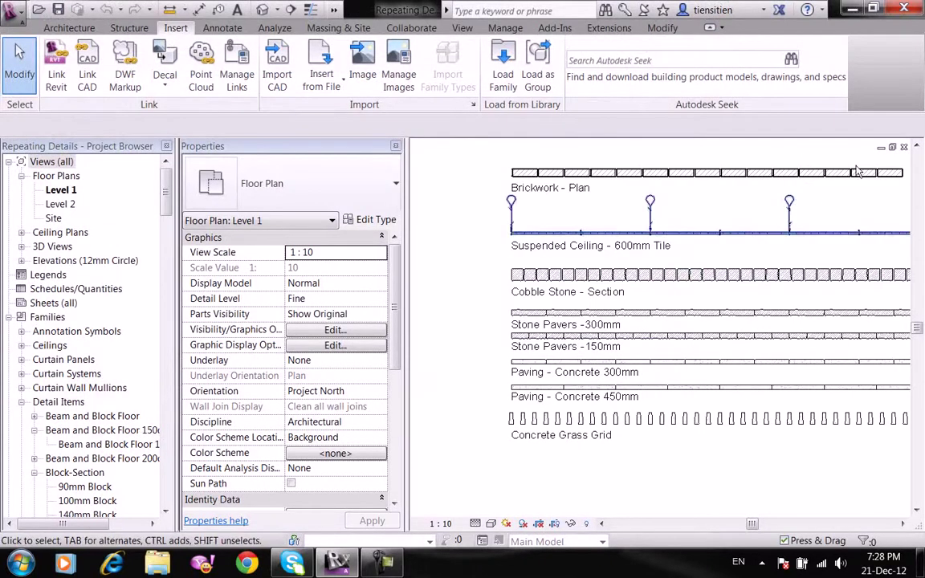
click(822, 10)
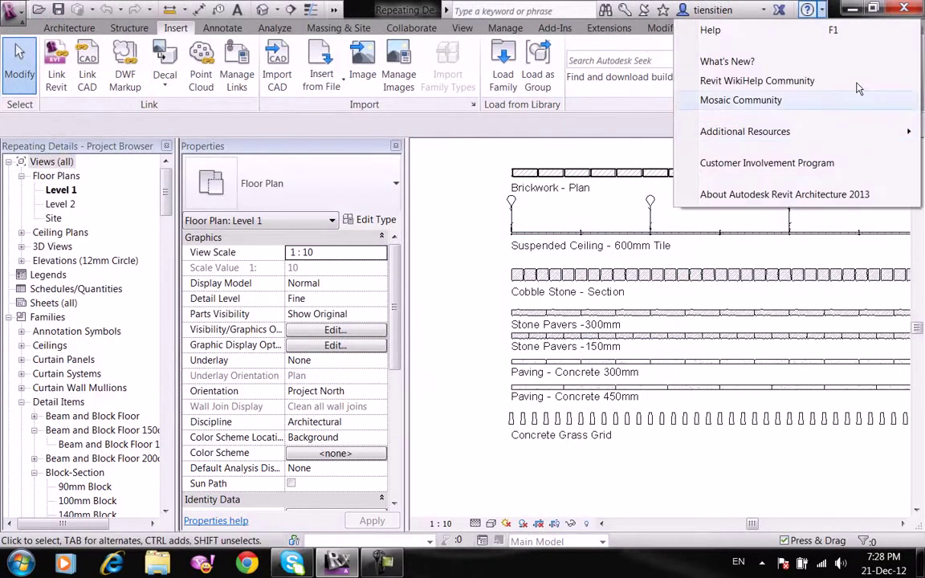
mouse_move(745, 132)
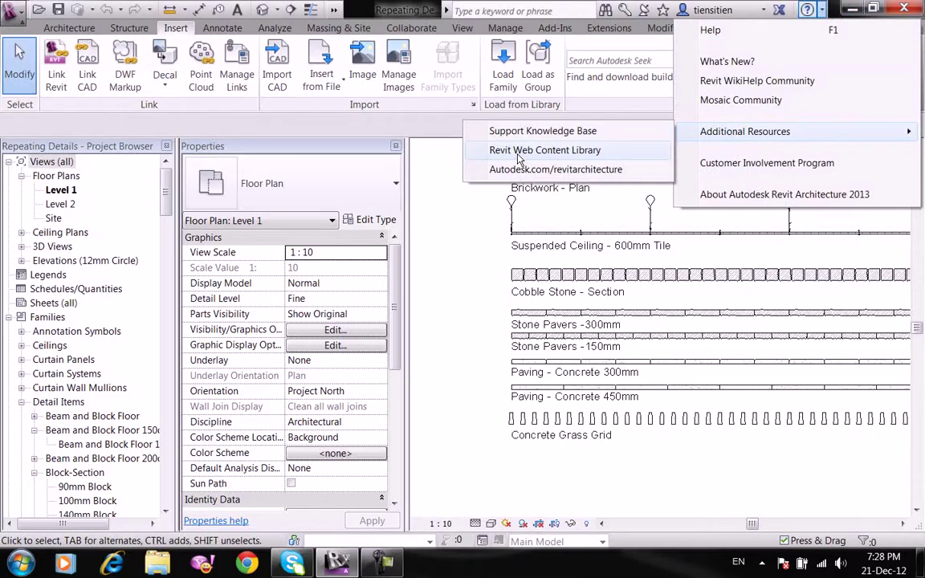
click(518, 155)
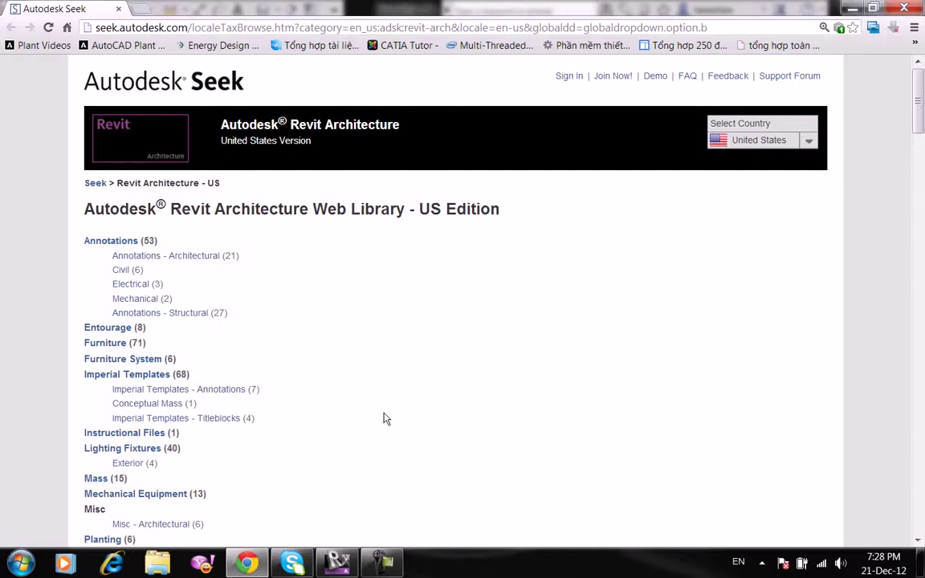
scroll(391, 489, down, 8)
scroll(270, 408, down, 2)
scroll(274, 409, down, 4)
scroll(296, 408, down, 4)
scroll(295, 407, up, 3)
scroll(201, 318, down, 2)
scroll(166, 258, down, 1)
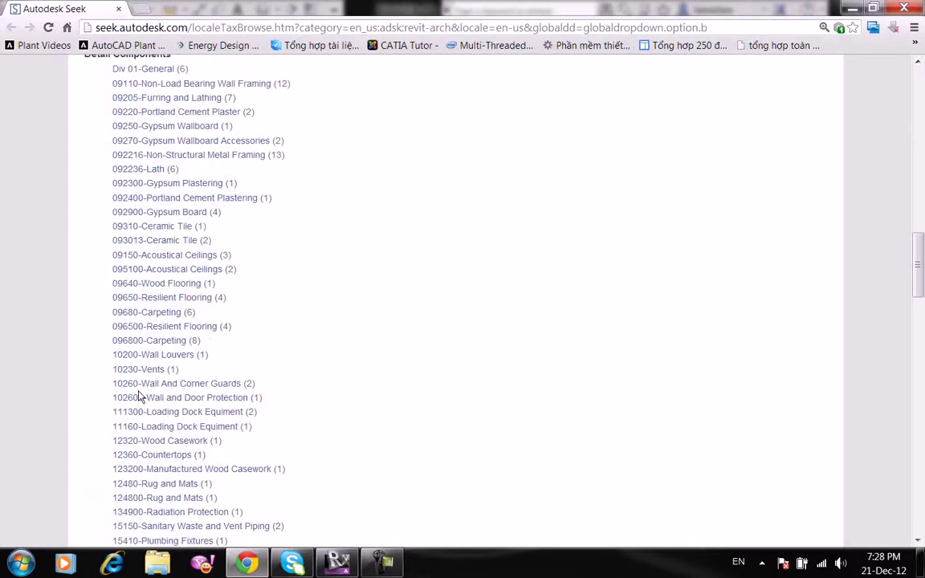
scroll(139, 396, down, 2)
scroll(249, 388, down, 5)
scroll(242, 351, down, 4)
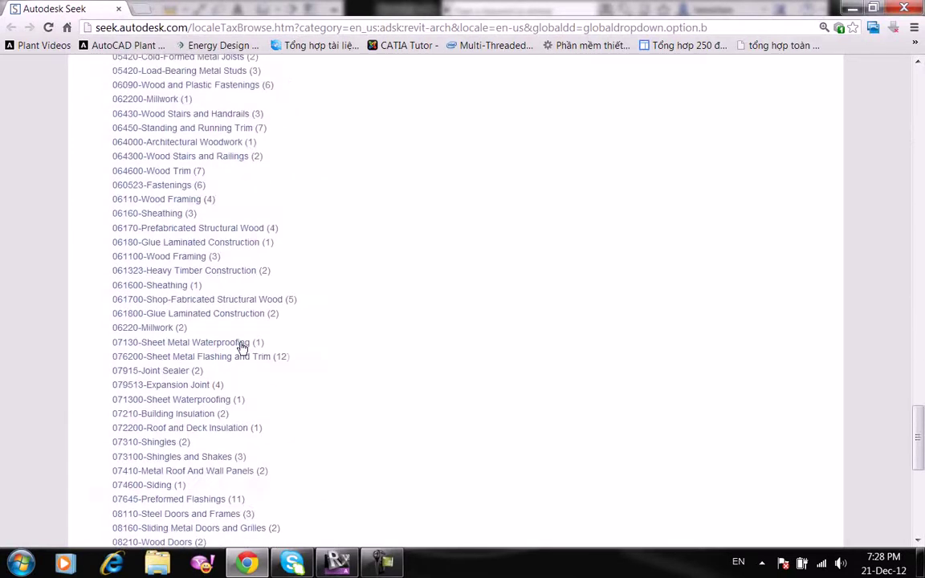
Close the Project9 project without saving changes.
click(317, 570)
scroll(507, 437, down, 2)
scroll(507, 437, down, 2)
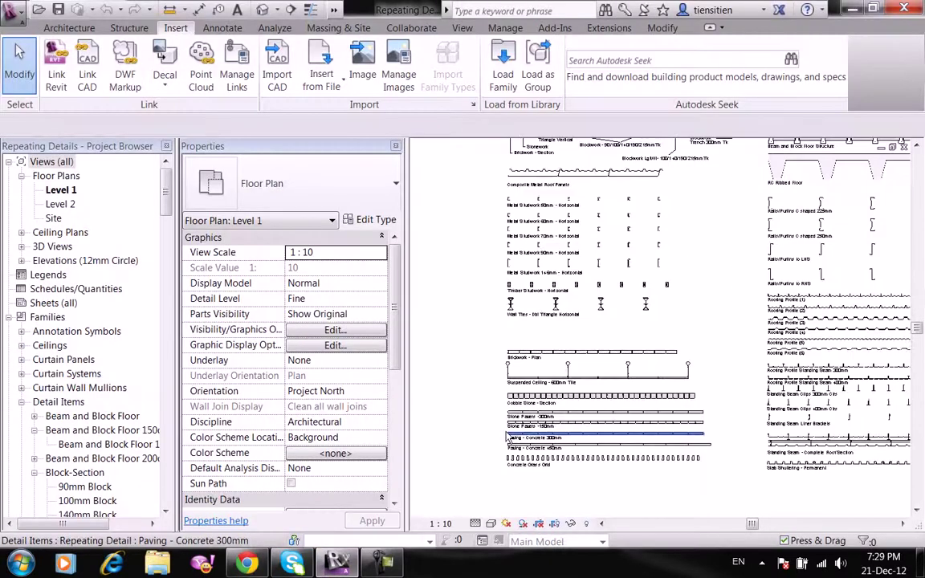
click(13, 12)
key(Escape)
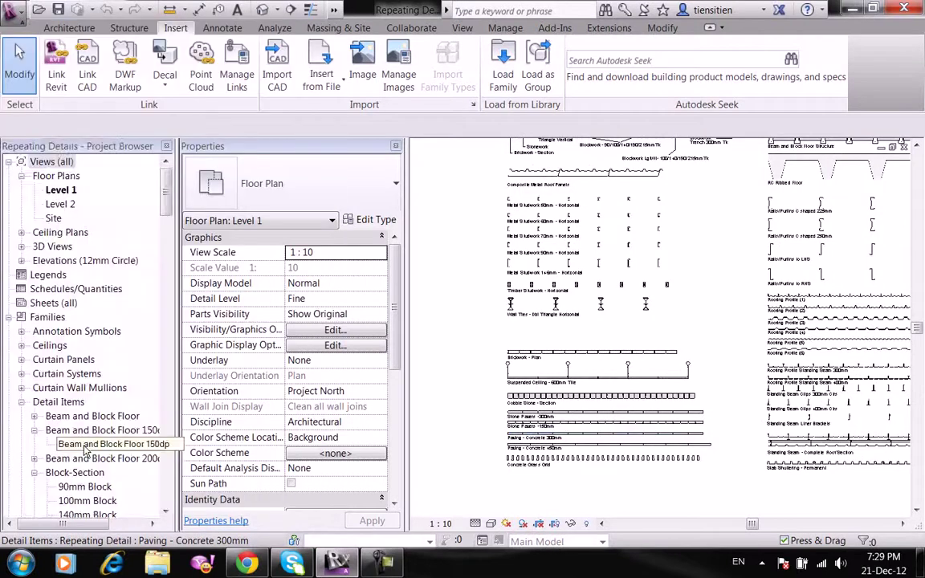
key(ctrl+Tab)
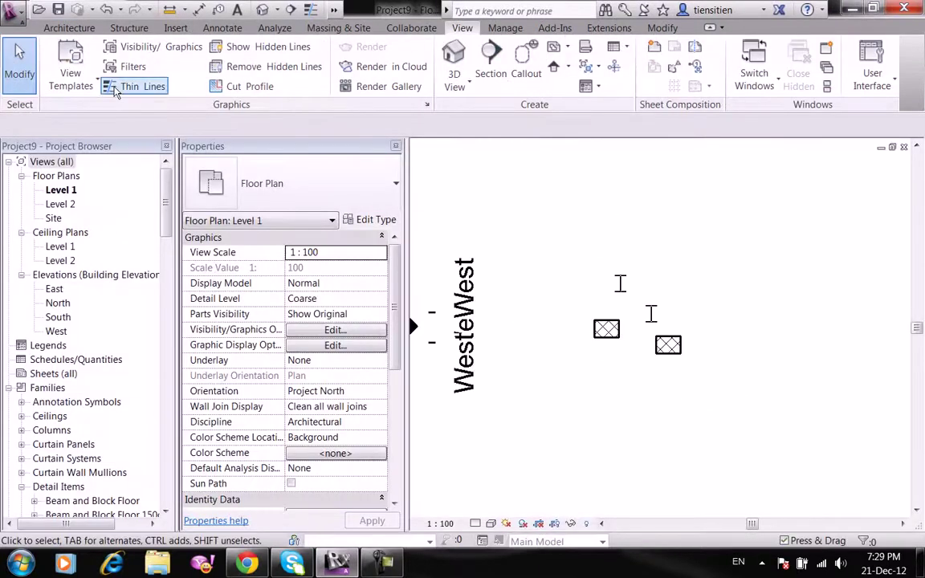
click(13, 11)
click(68, 446)
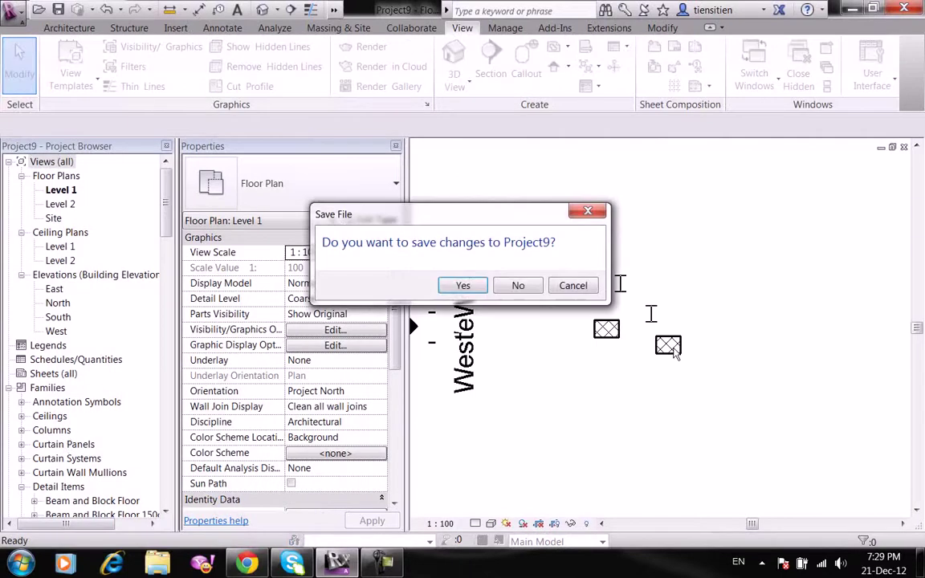
click(517, 285)
Zoom around the Roof Types 3D view and select the Warm Roof - Concrete roof.
scroll(651, 347, down, 3)
scroll(533, 367, up, 3)
scroll(554, 370, up, 5)
scroll(623, 371, up, 3)
scroll(623, 371, down, 1)
scroll(611, 371, down, 2)
scroll(643, 345, up, 2)
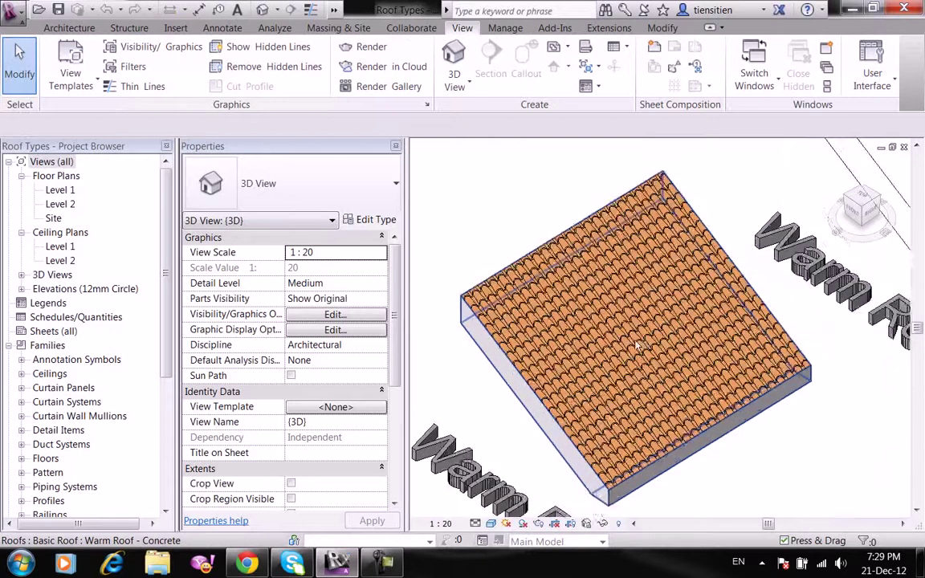
scroll(681, 317, up, 2)
scroll(682, 314, down, 2)
scroll(615, 334, up, 3)
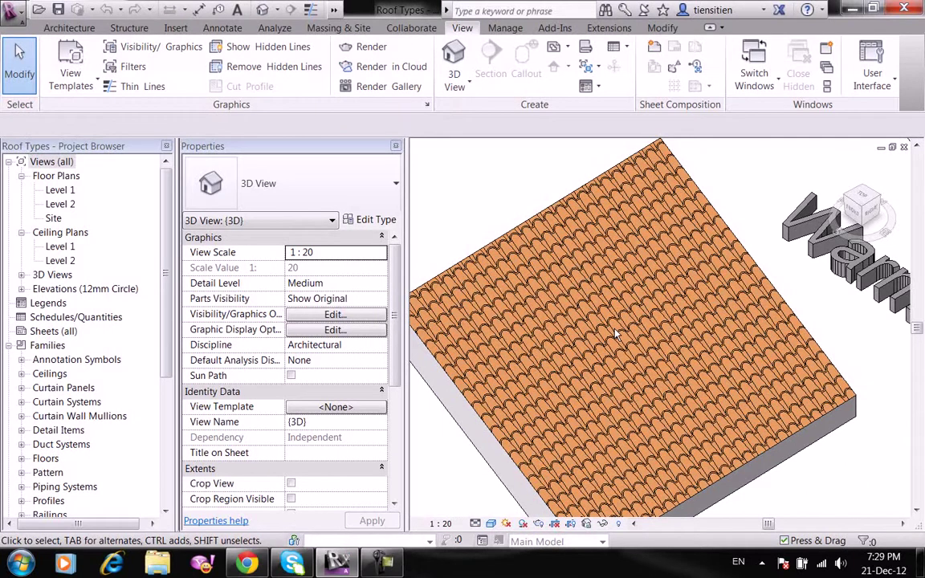
scroll(615, 334, down, 2)
scroll(615, 334, down, 1)
scroll(635, 297, up, 1)
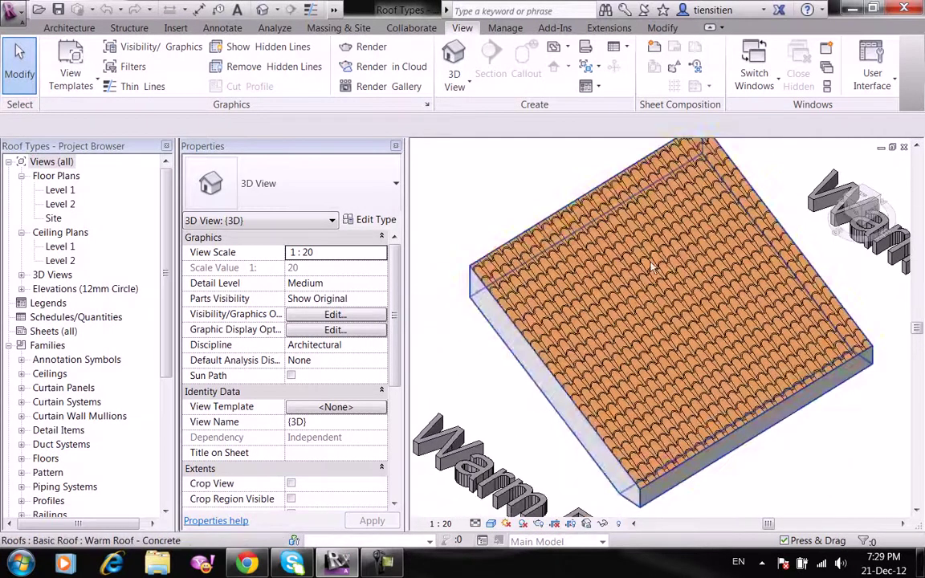
scroll(649, 262, up, 1)
click(648, 262)
Open the Warm Roof - Concrete structure layers with the section preview shown.
click(358, 215)
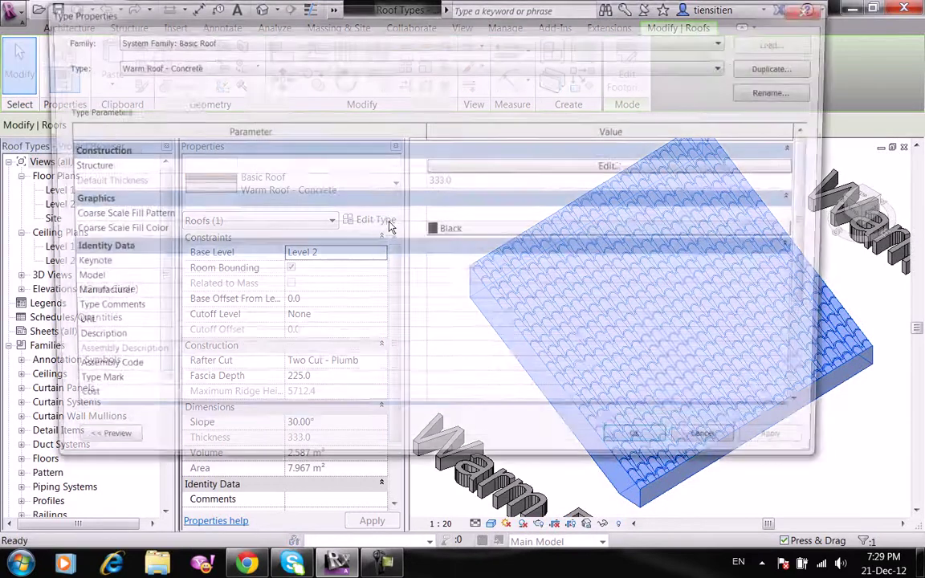
click(471, 167)
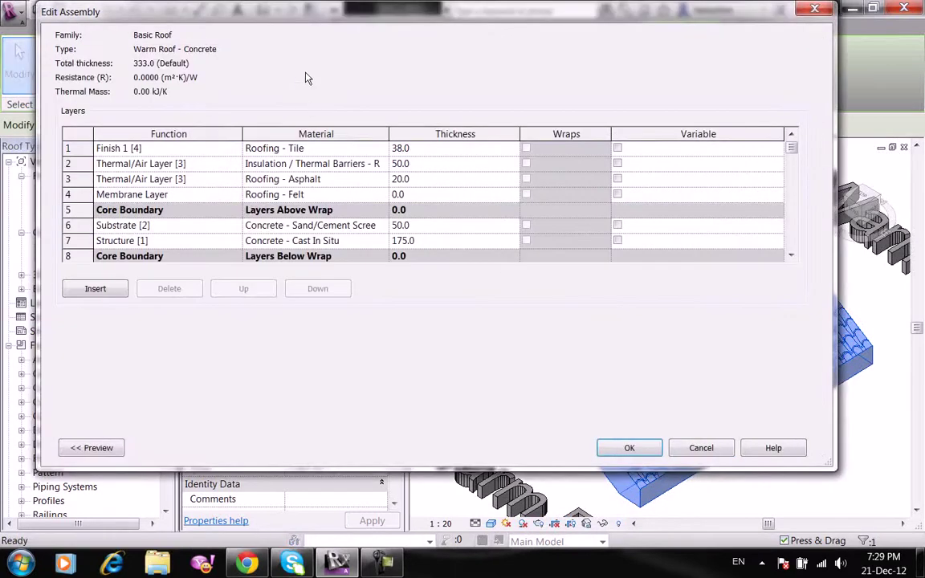
drag(339, 11, 507, 12)
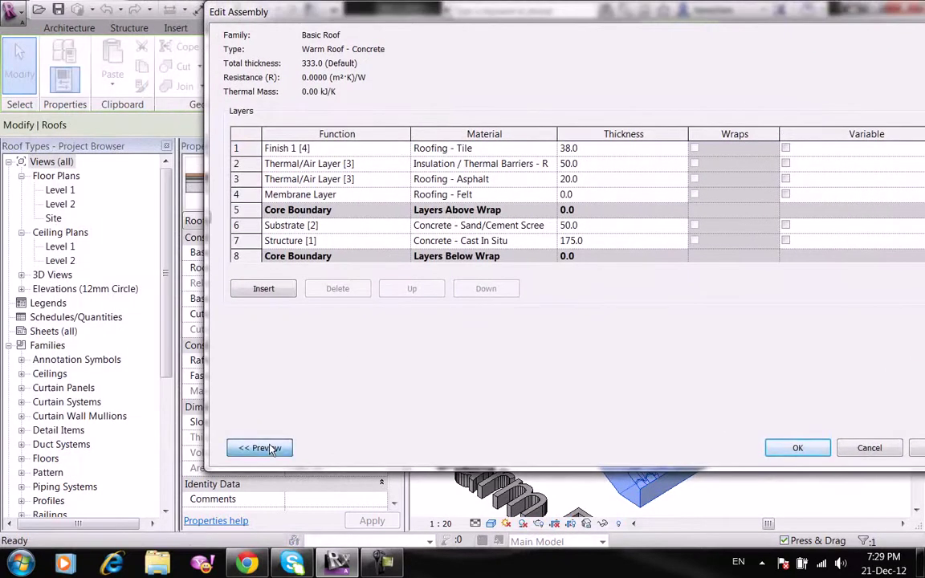
click(271, 448)
Review the top layer's Roofing - Tile material, then close all roof dialogs.
click(631, 150)
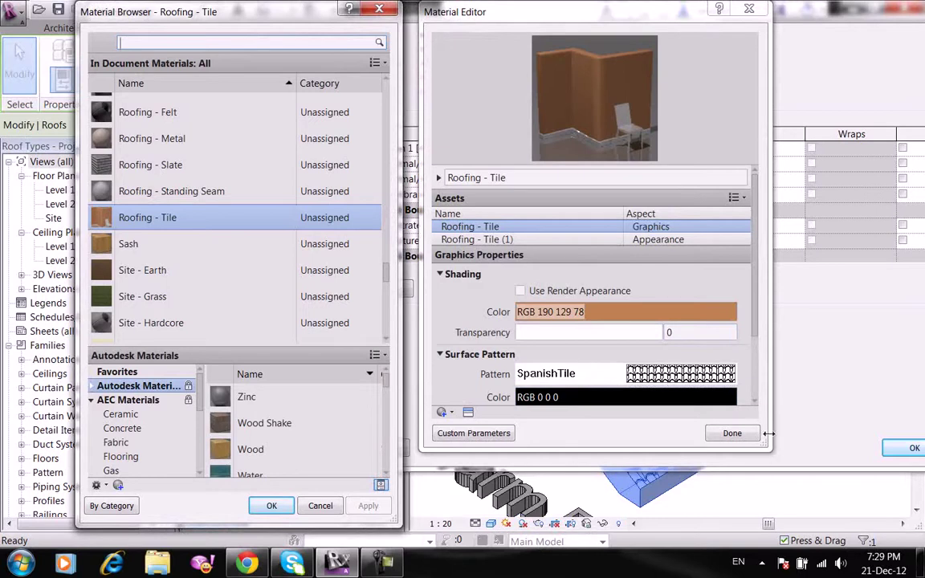
click(729, 432)
click(272, 505)
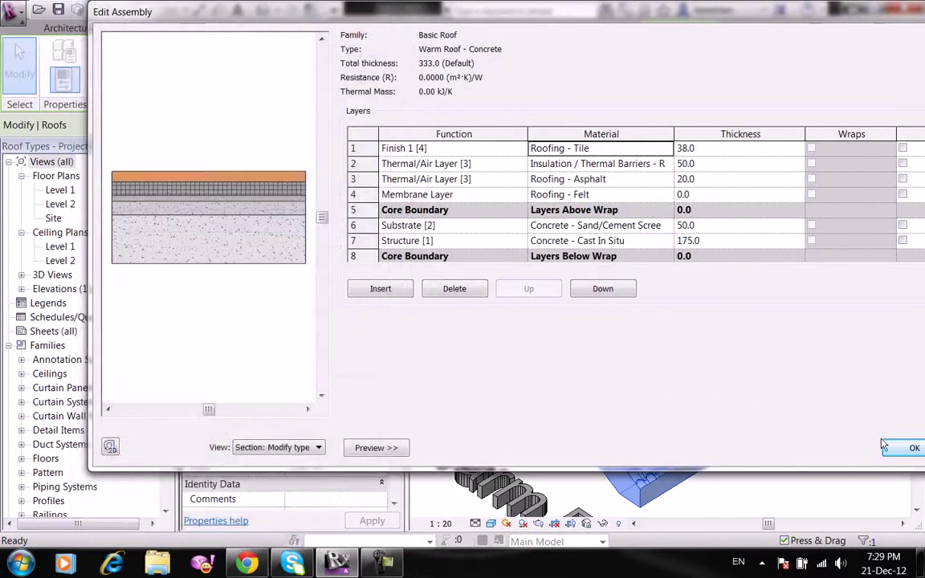
key(Return)
click(878, 447)
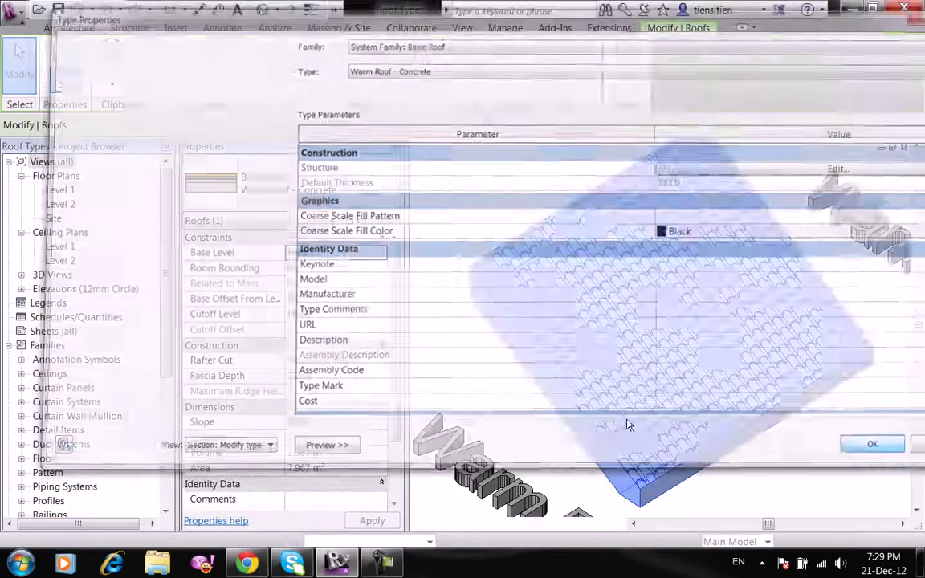
Close the Roof Types project without saving changes.
scroll(530, 411, down, 2)
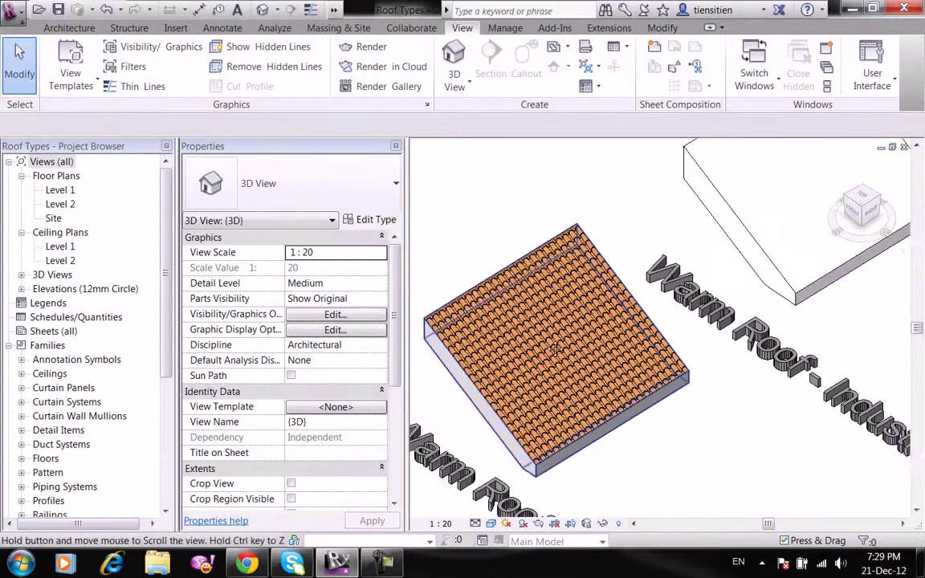
middle_drag(530, 411, 652, 347)
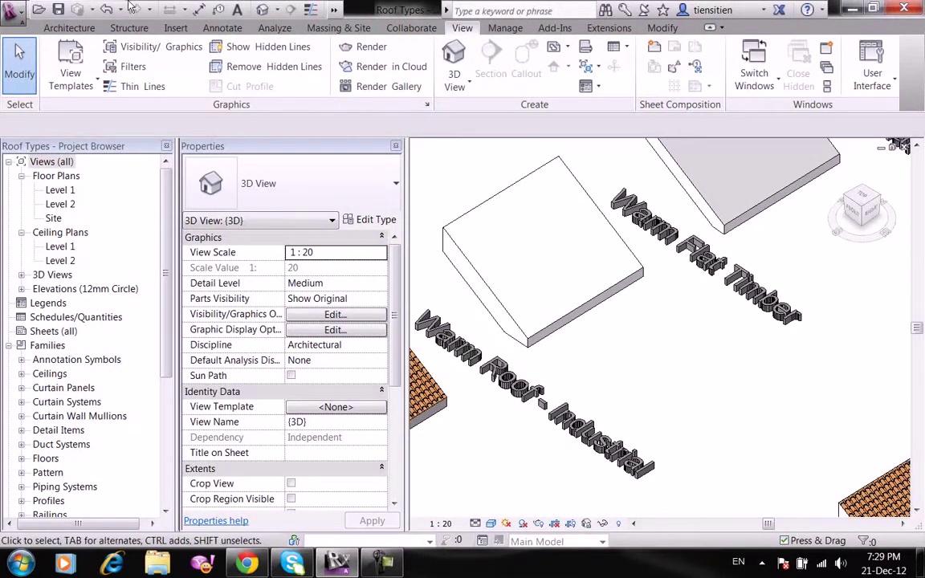
click(13, 12)
click(54, 452)
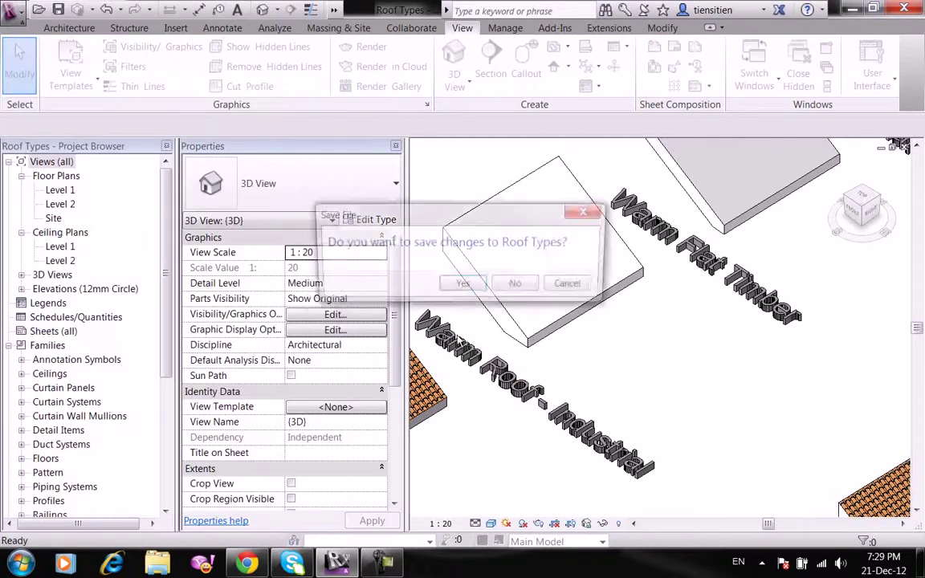
click(519, 285)
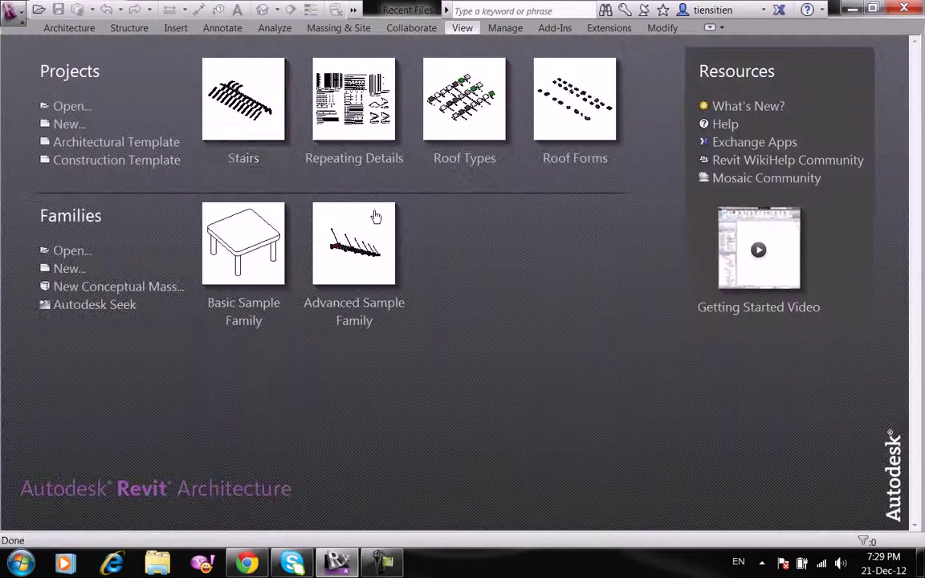
Open the Fences sample, then select the Railings sample file.
click(71, 106)
click(201, 96)
click(681, 470)
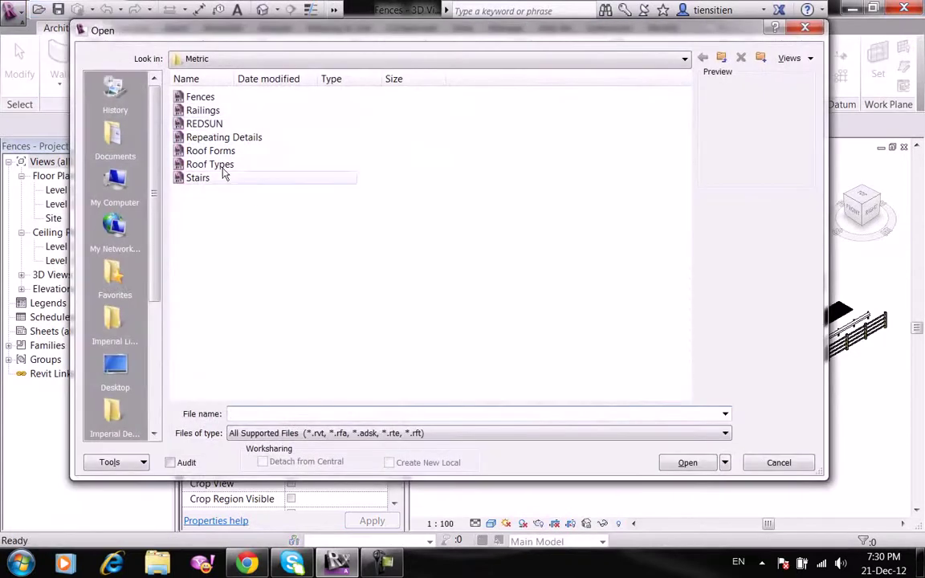
click(212, 110)
Open the Railings sample and select the 1100mm Modern Steel CrossWire railing in 3D.
click(673, 466)
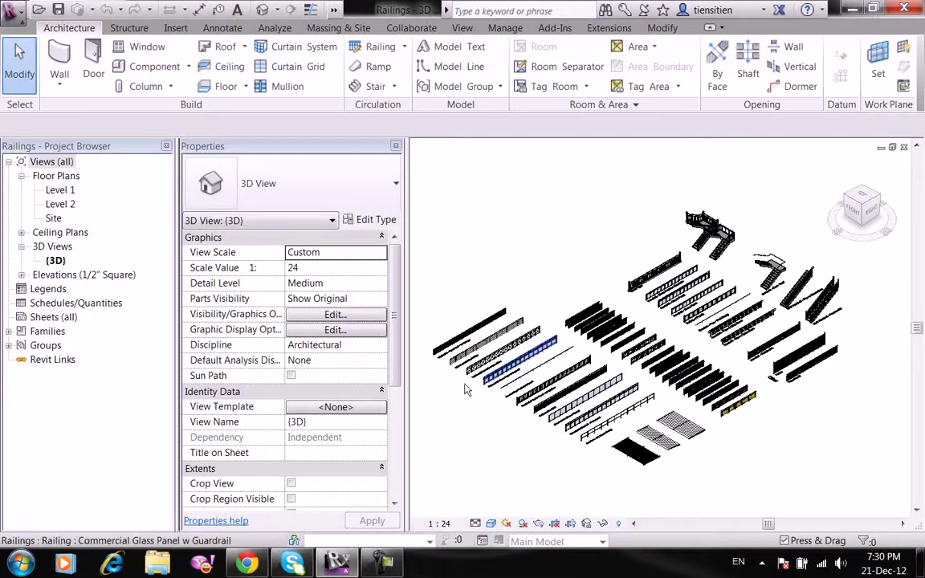
scroll(623, 311, up, 2)
scroll(623, 311, up, 1)
scroll(623, 311, up, 2)
scroll(667, 281, up, 1)
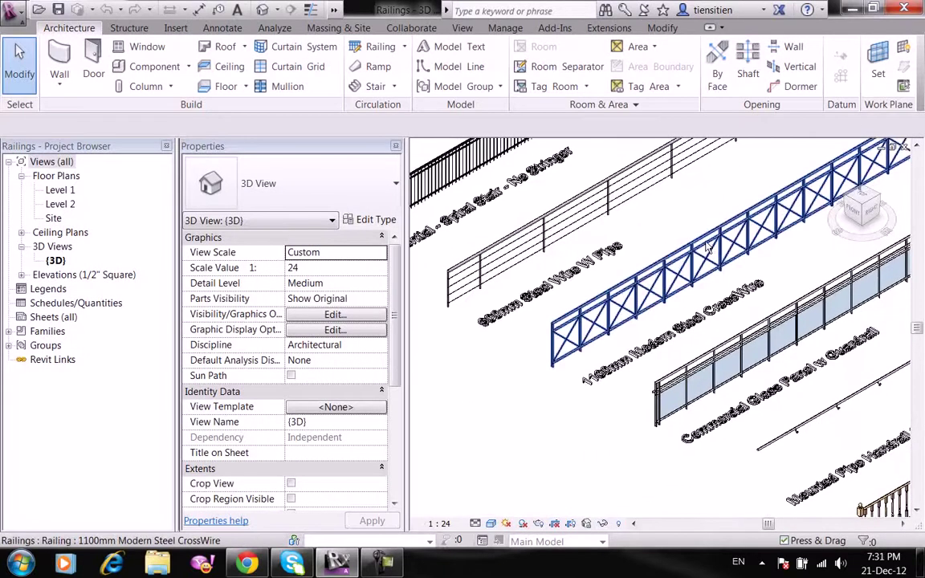
click(706, 249)
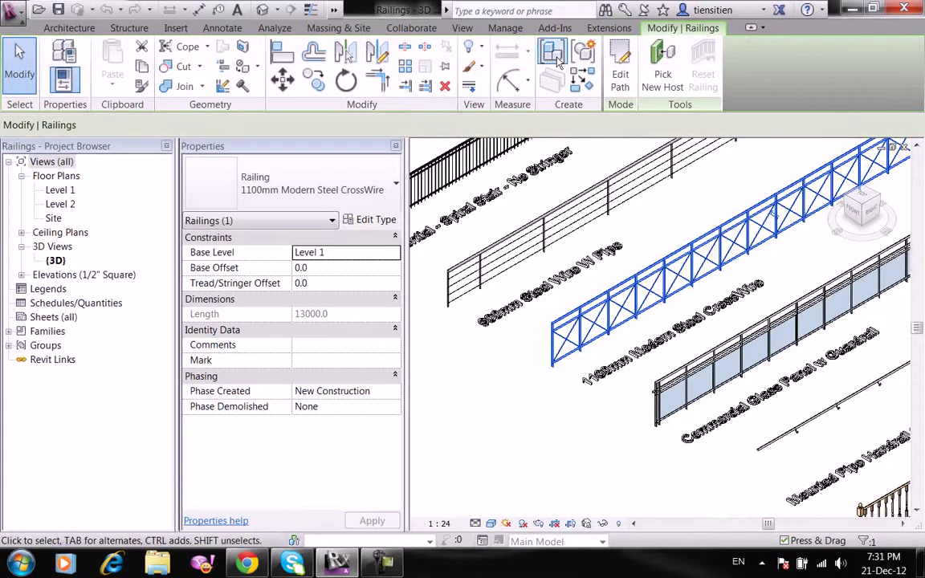
click(505, 28)
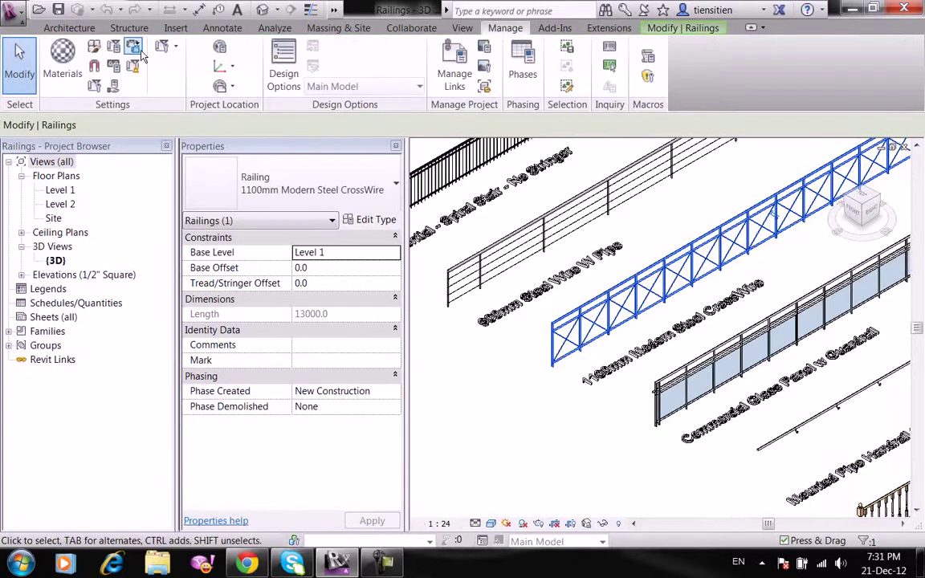
click(131, 49)
click(478, 164)
click(452, 169)
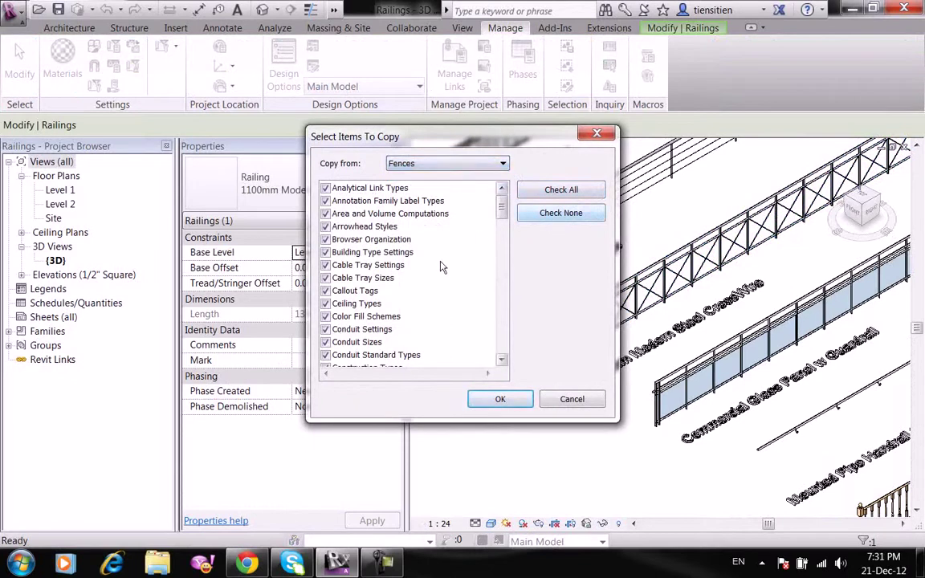
click(546, 398)
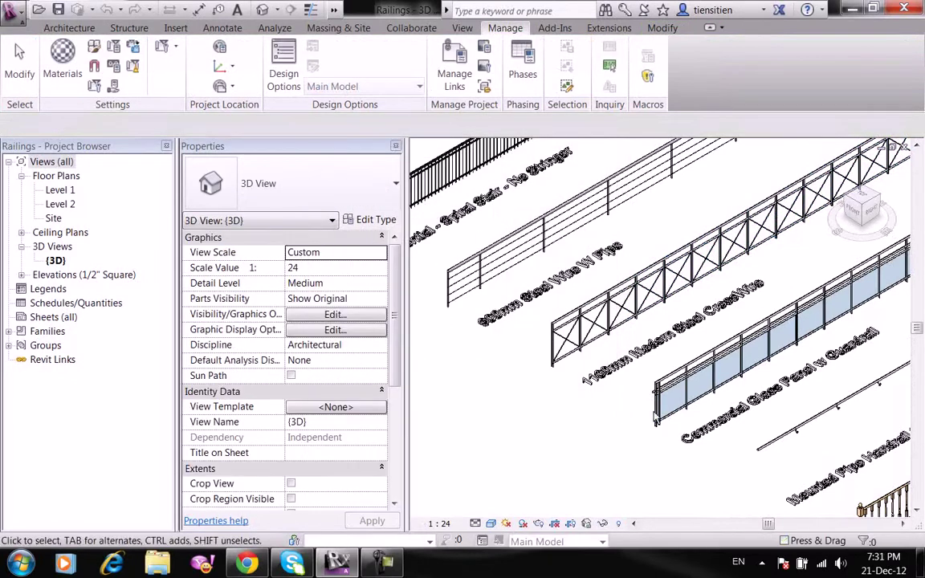
scroll(557, 386, down, 3)
scroll(492, 318, up, 3)
middle_drag(492, 318, 449, 434)
scroll(547, 503, up, 3)
middle_drag(547, 504, 450, 401)
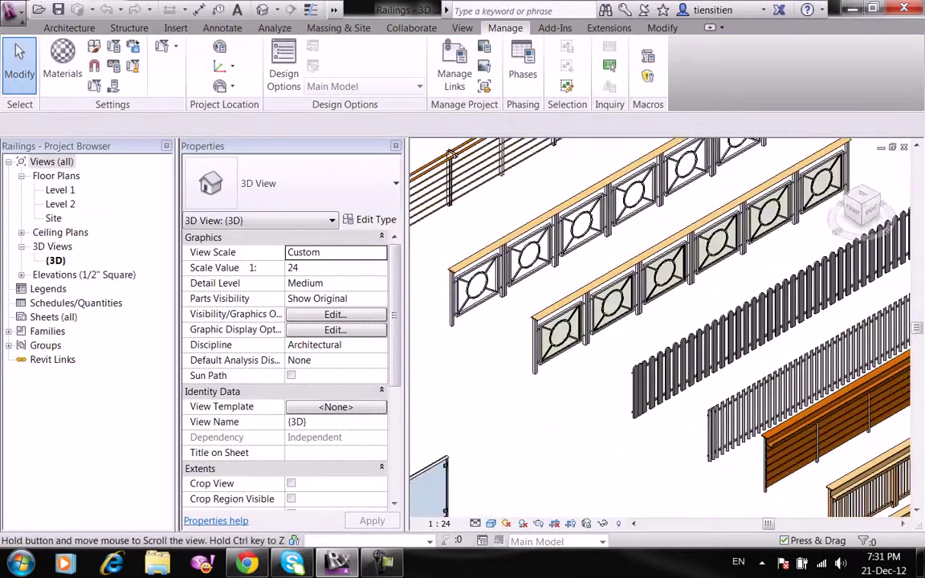
scroll(658, 337, down, 3)
mouse_move(658, 337)
middle_down()
mouse_move(718, 512)
mouse_move(778, 540)
middle_up()
scroll(718, 512, up, 3)
scroll(675, 402, down, 3)
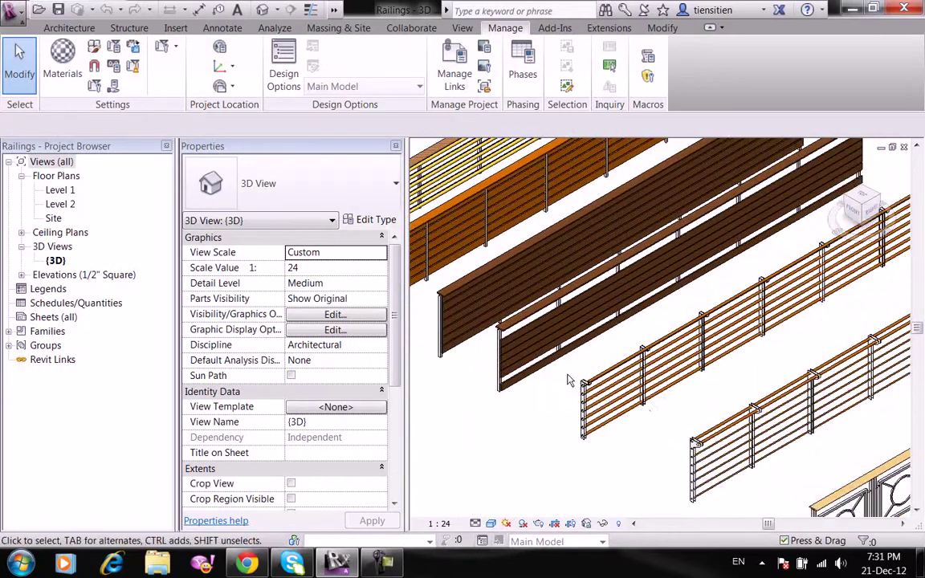
middle_drag(675, 401, 682, 386)
scroll(674, 401, up, 3)
middle_drag(490, 321, 646, 506)
scroll(701, 516, down, 2)
mouse_move(702, 516)
middle_down()
mouse_move(709, 348)
mouse_move(562, 482)
middle_up()
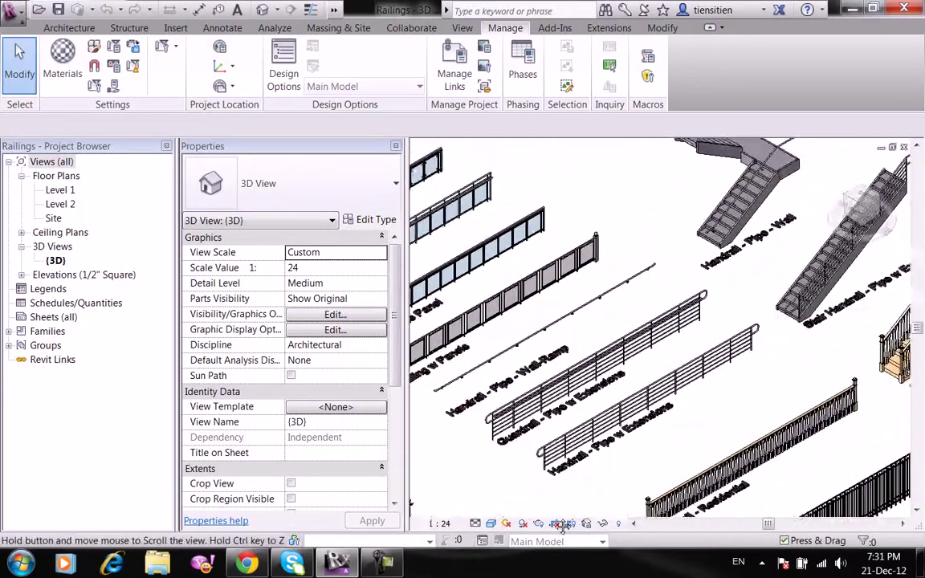
middle_drag(562, 281, 664, 464)
scroll(664, 464, up, 3)
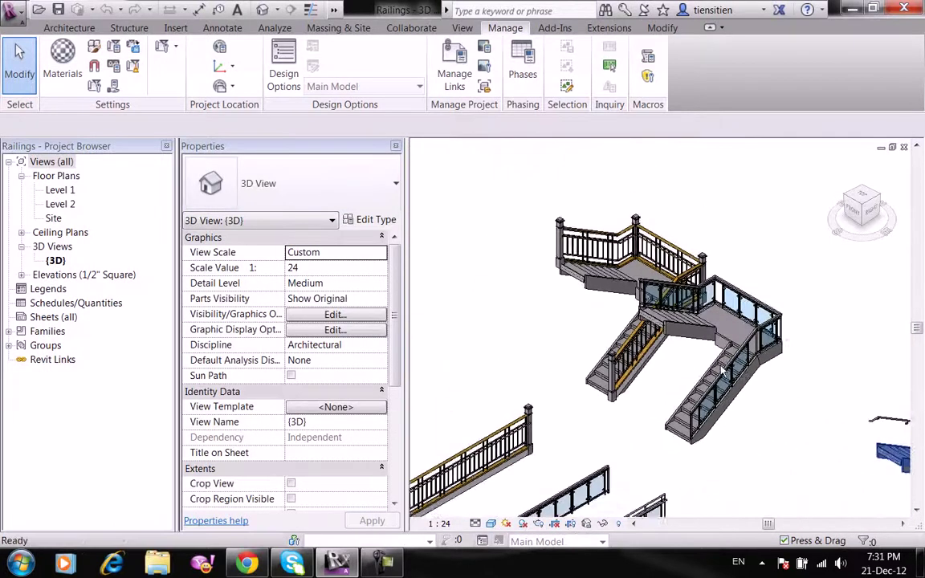
scroll(663, 464, up, 2)
mouse_move(722, 458)
middle_down()
mouse_move(755, 505)
mouse_move(759, 544)
middle_up()
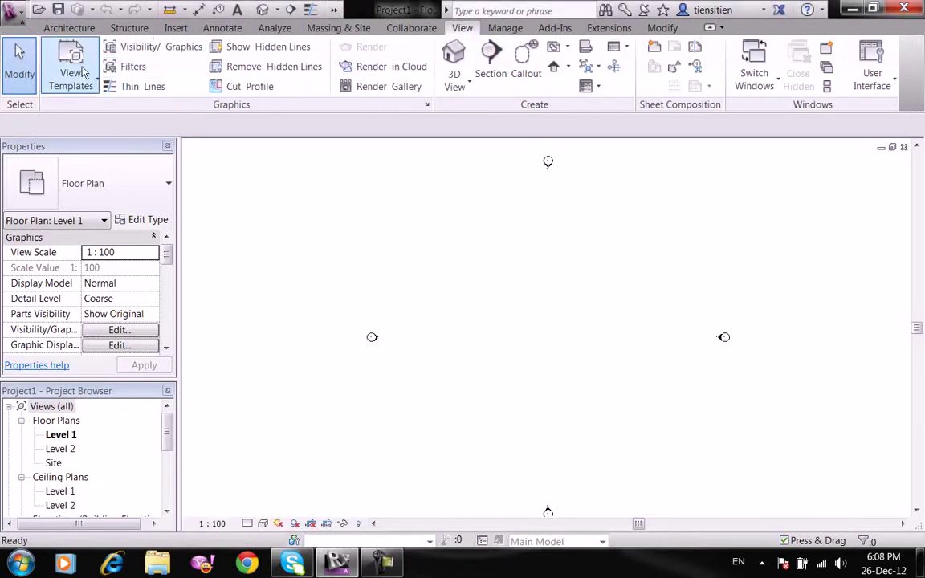
Review Level 1 Visibility/Graphics: annotation, analytical model, imported categories and filters.
click(132, 47)
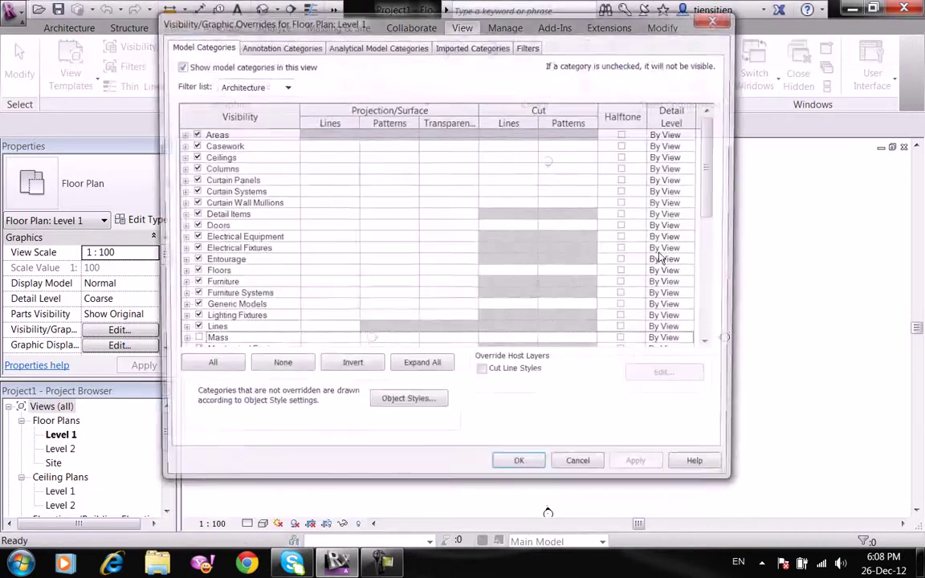
scroll(575, 213, down, 2)
scroll(531, 167, up, 2)
click(293, 49)
click(377, 46)
click(473, 46)
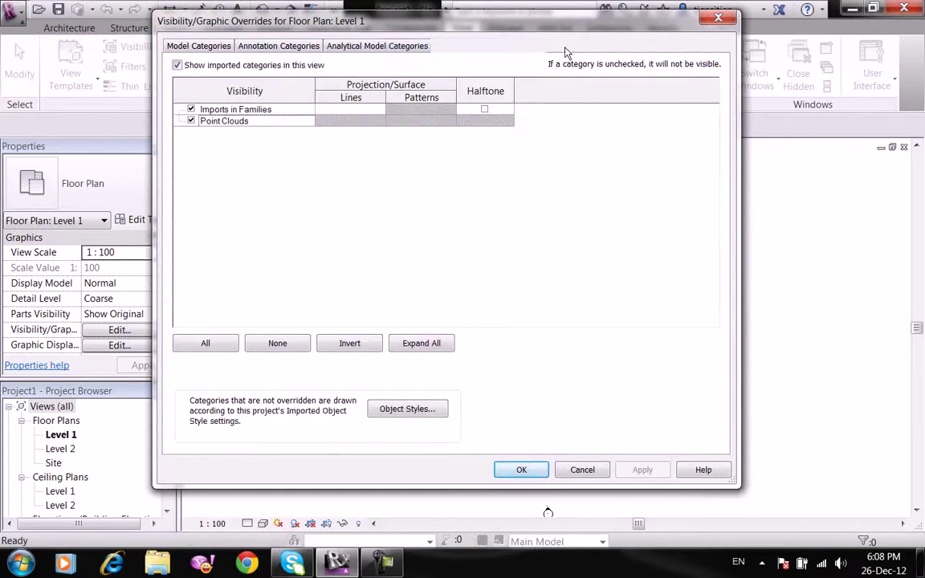
click(529, 45)
click(718, 22)
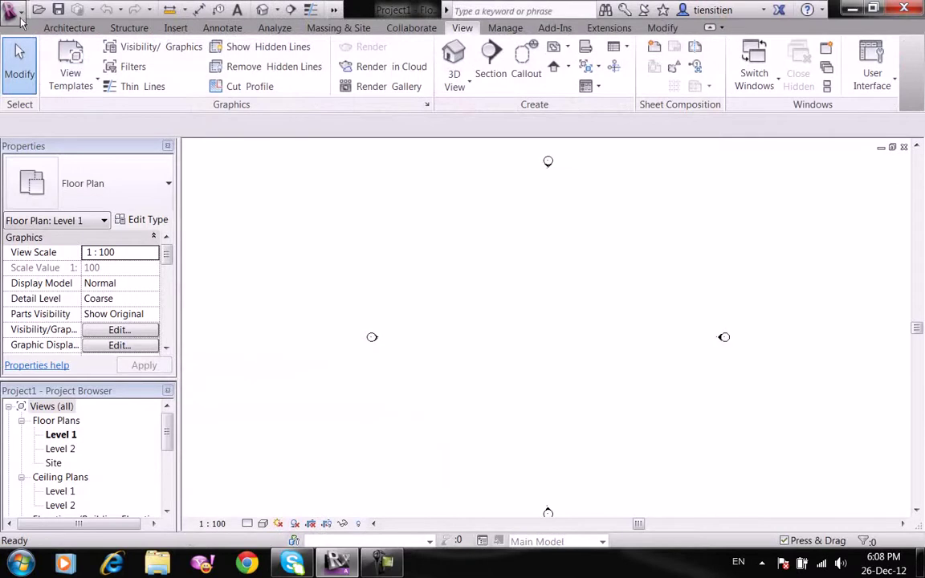
Check the available export formats, then go to the Manage tab.
click(12, 10)
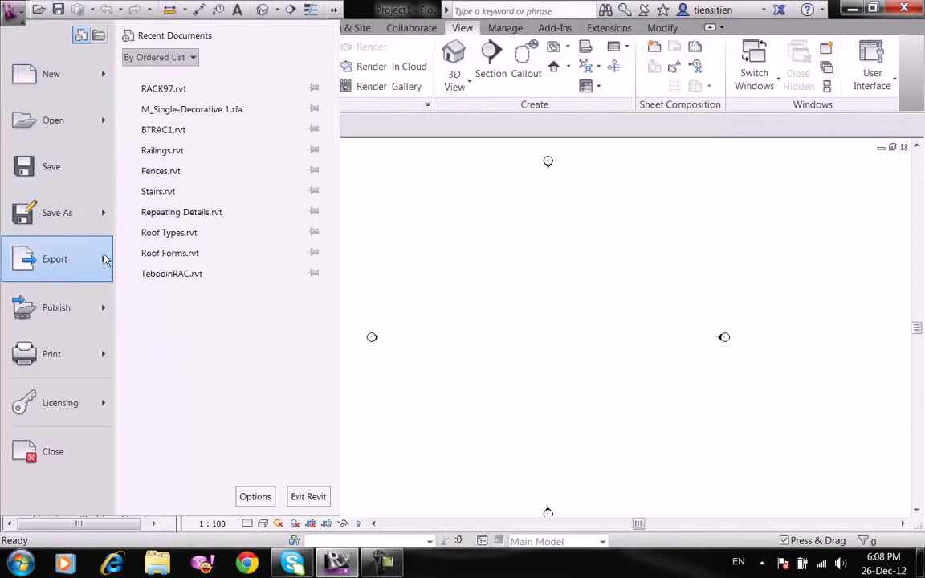
mouse_move(55, 259)
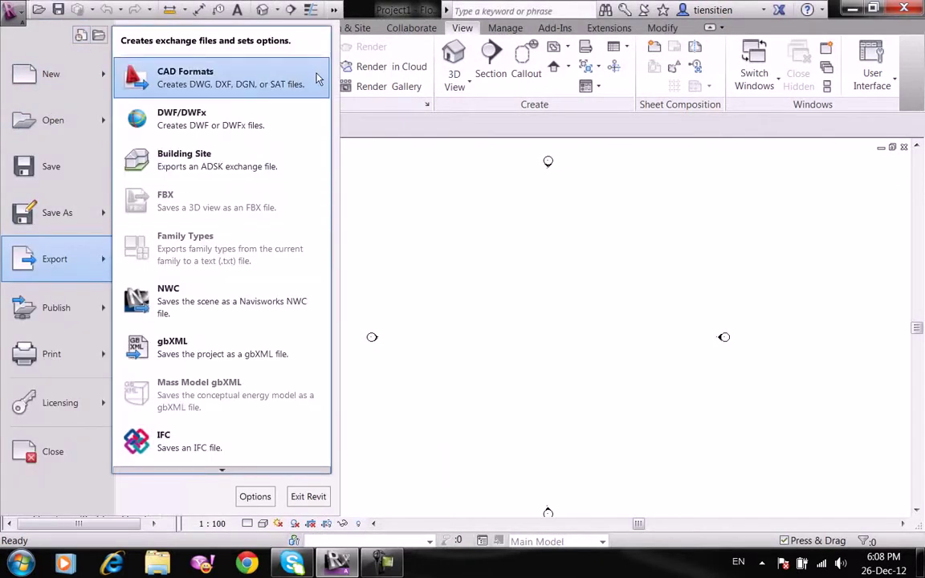
mouse_move(220, 77)
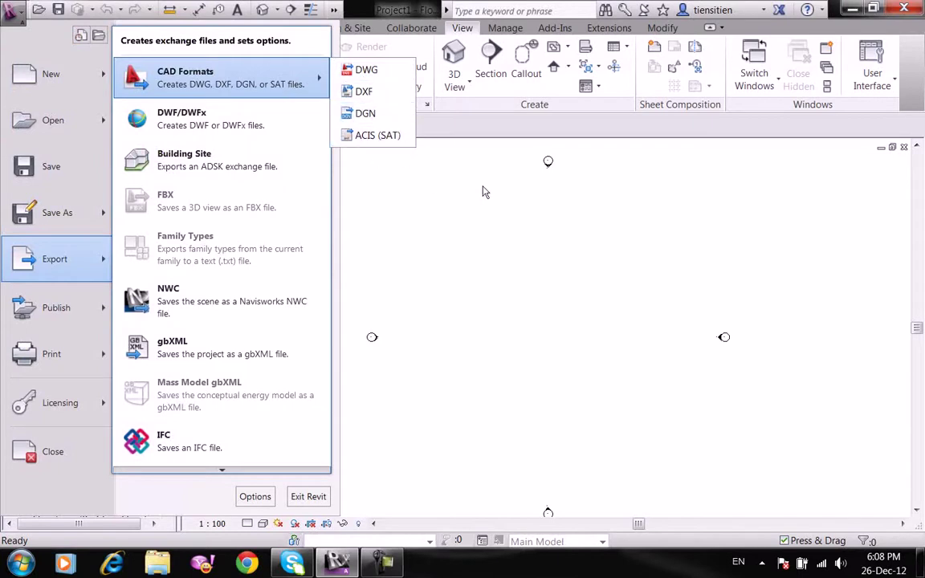
click(596, 278)
scroll(596, 277, down, 1)
middle_drag(623, 272, 642, 264)
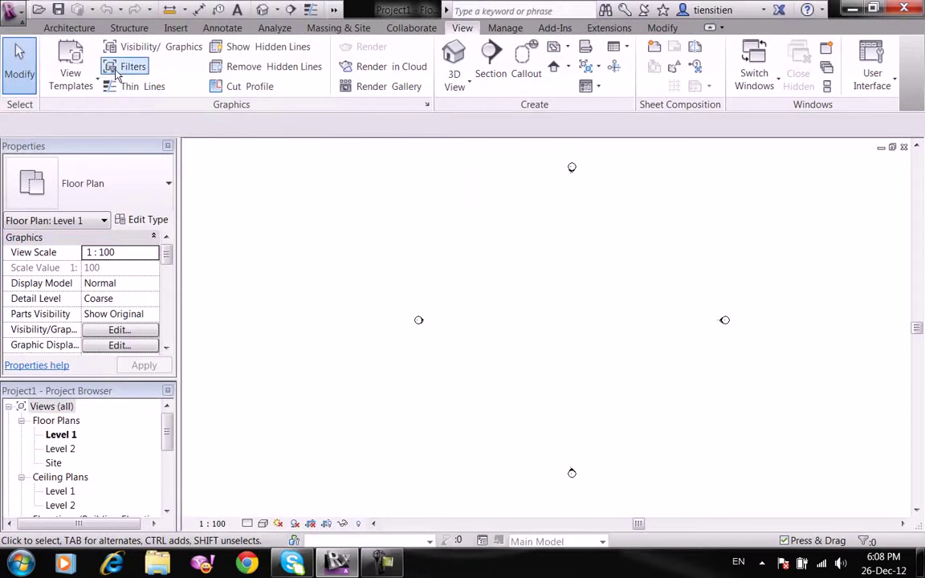
click(505, 28)
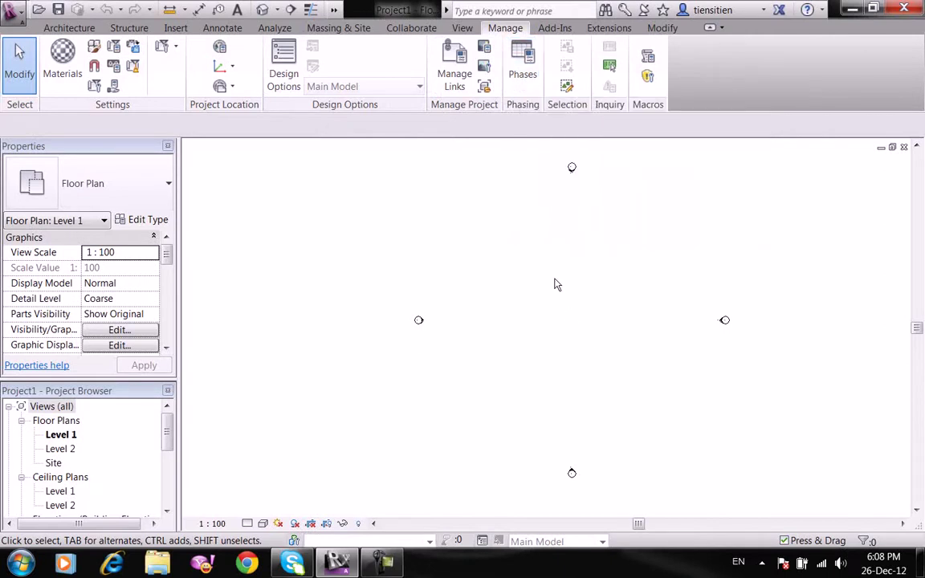
scroll(554, 281, down, 2)
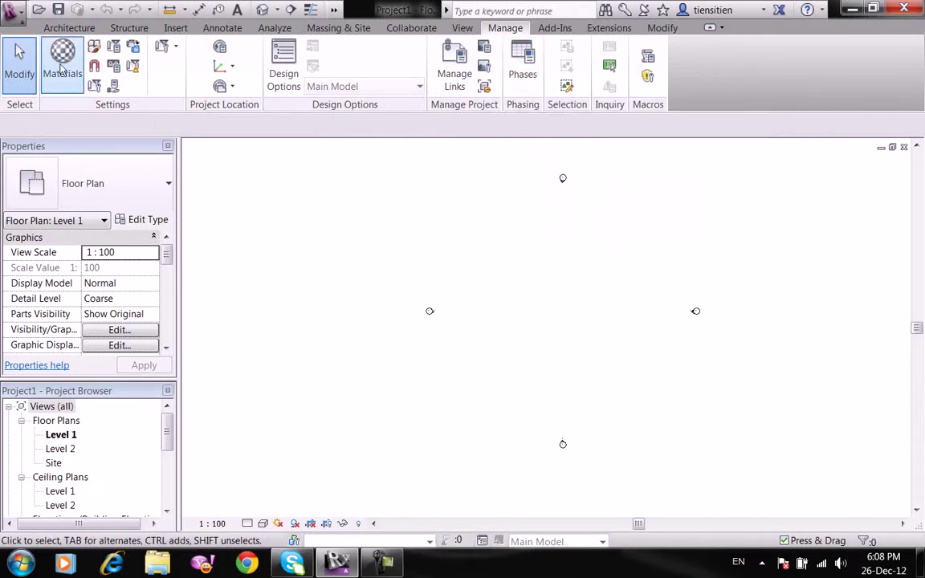
click(69, 27)
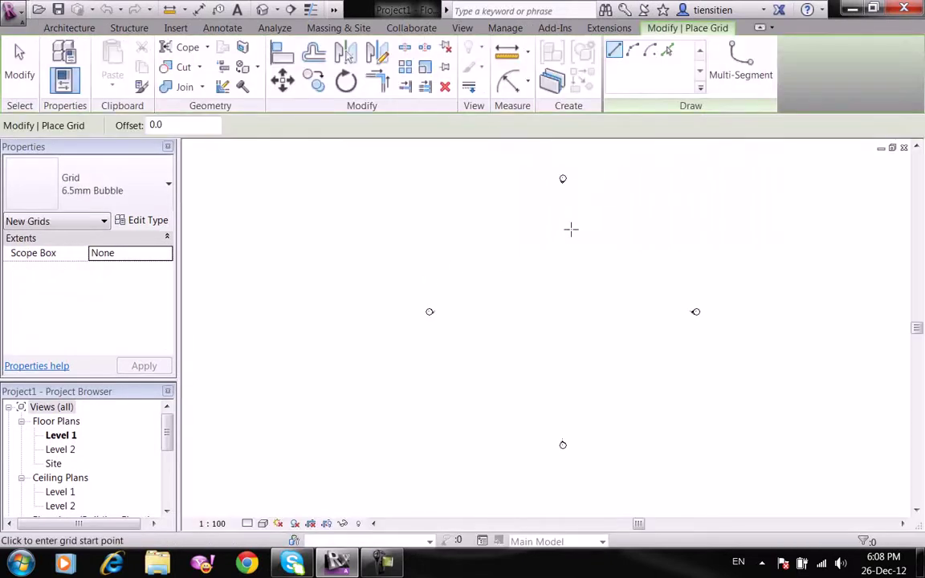
Draw three horizontal grids, then two vertical grids crossing them.
click(491, 254)
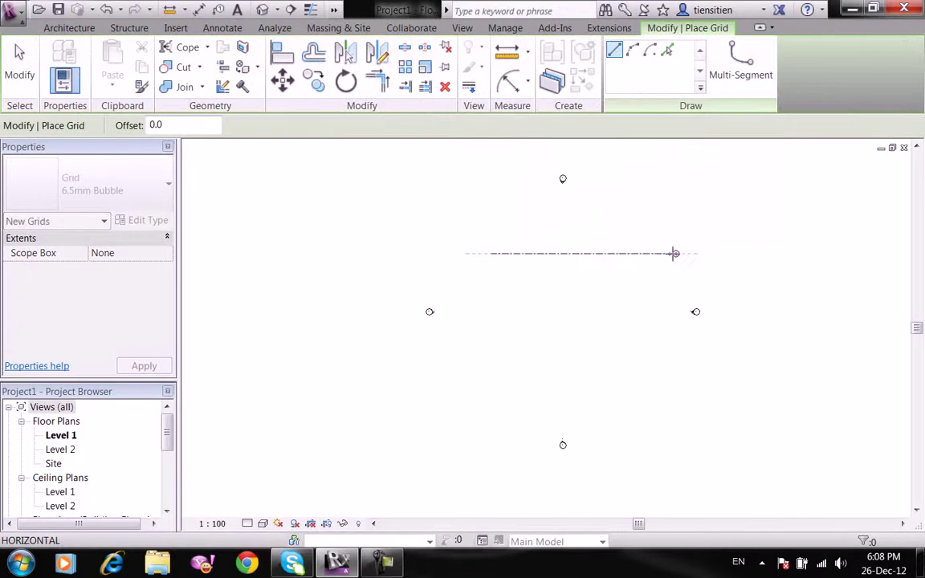
click(674, 253)
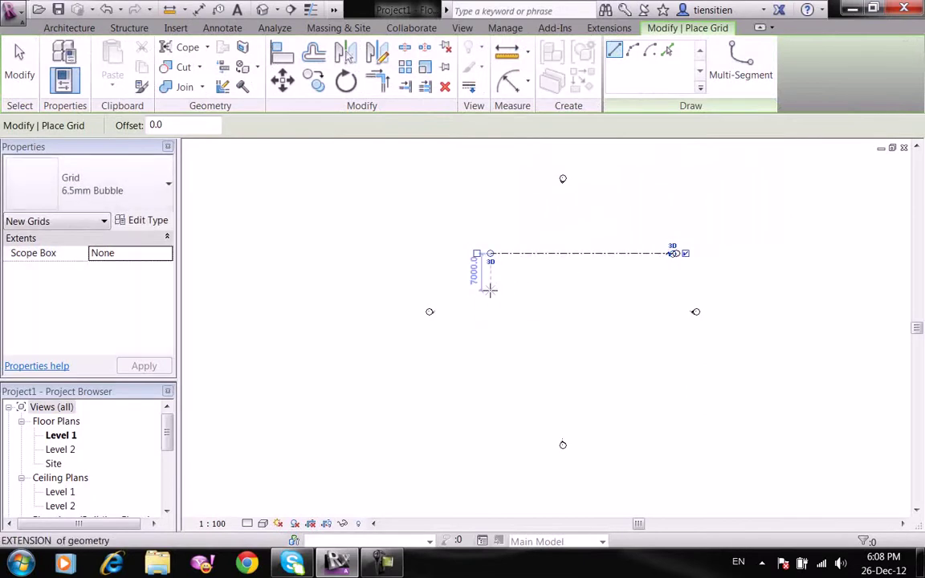
click(490, 289)
click(490, 331)
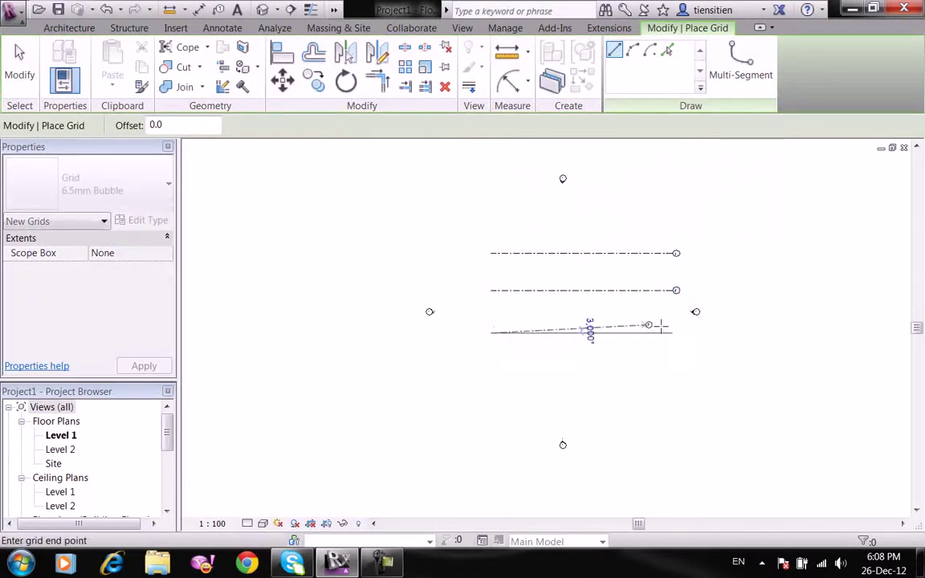
click(673, 332)
click(546, 223)
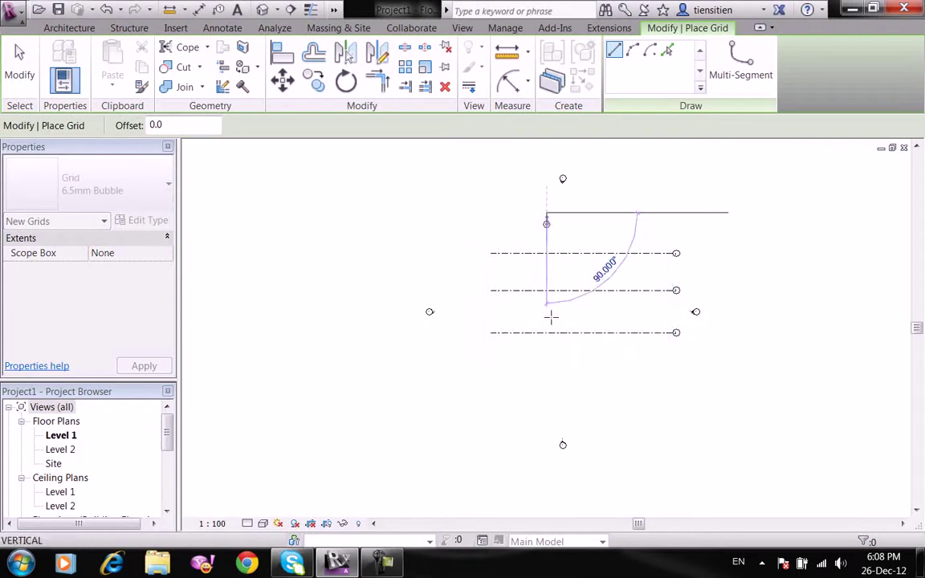
click(546, 377)
click(595, 210)
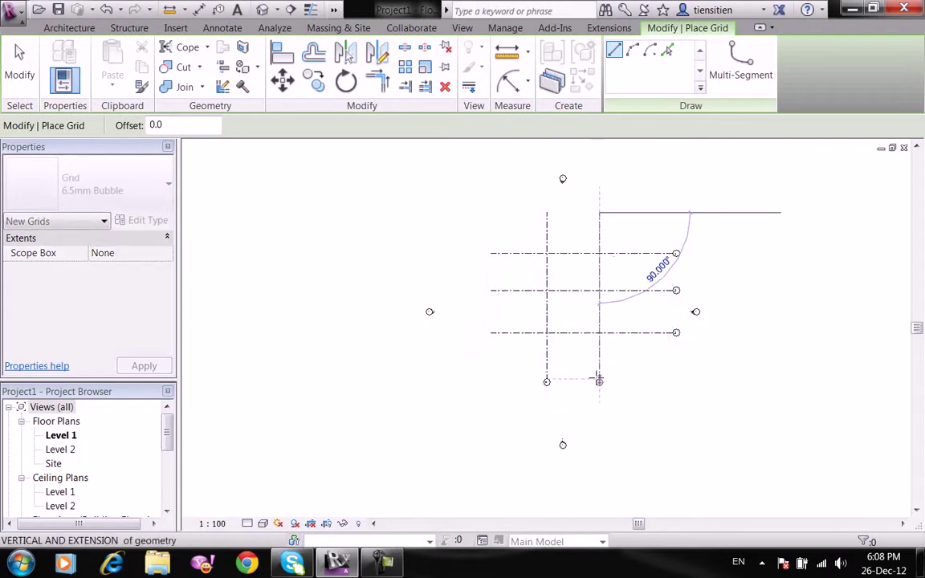
right_click(440, 199)
click(456, 208)
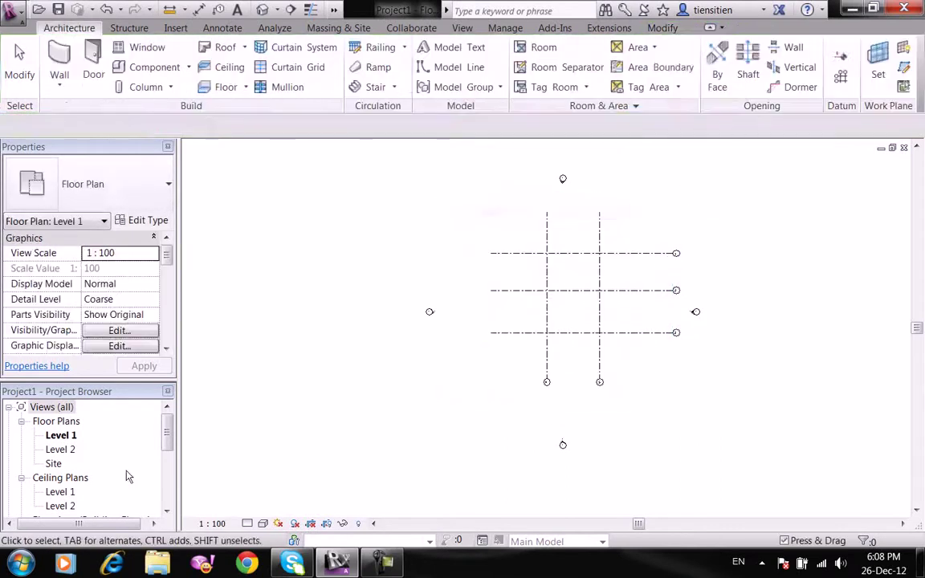
In the South elevation, add Level 3 above Level 2 at elevation 8000.
click(60, 506)
scroll(70, 497, down, 2)
double_click(58, 477)
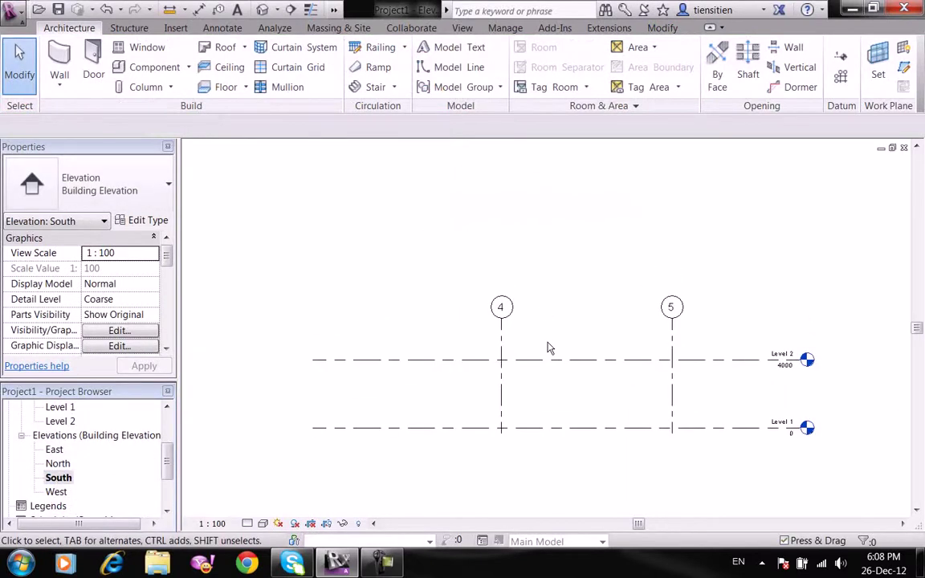
key(l)
key(l)
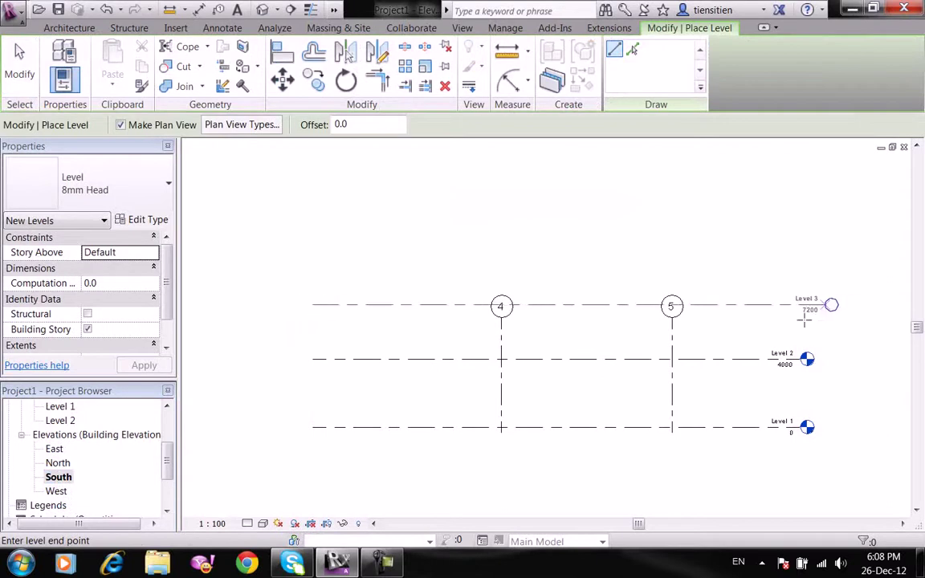
click(805, 317)
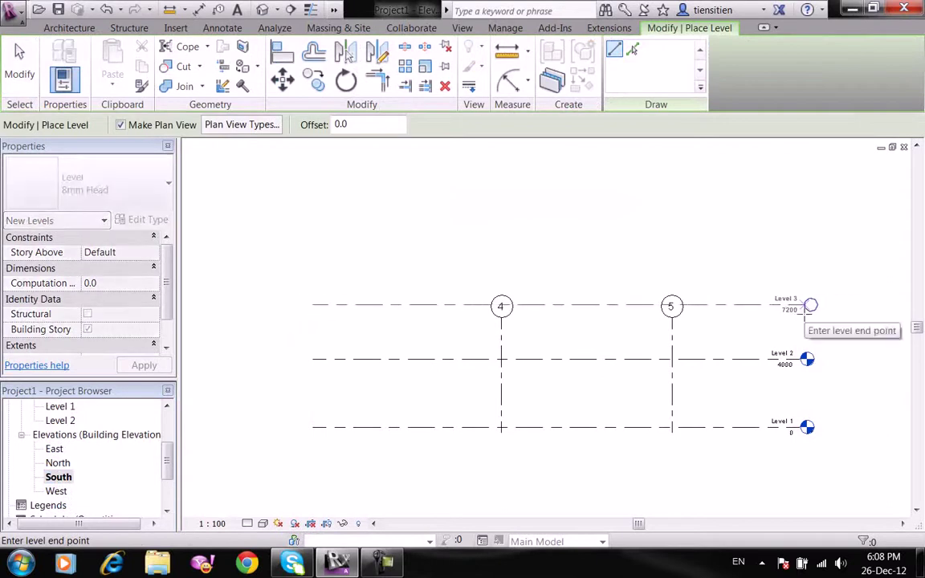
right_click(733, 250)
click(747, 258)
right_click(759, 256)
click(794, 268)
scroll(783, 315, up, 3)
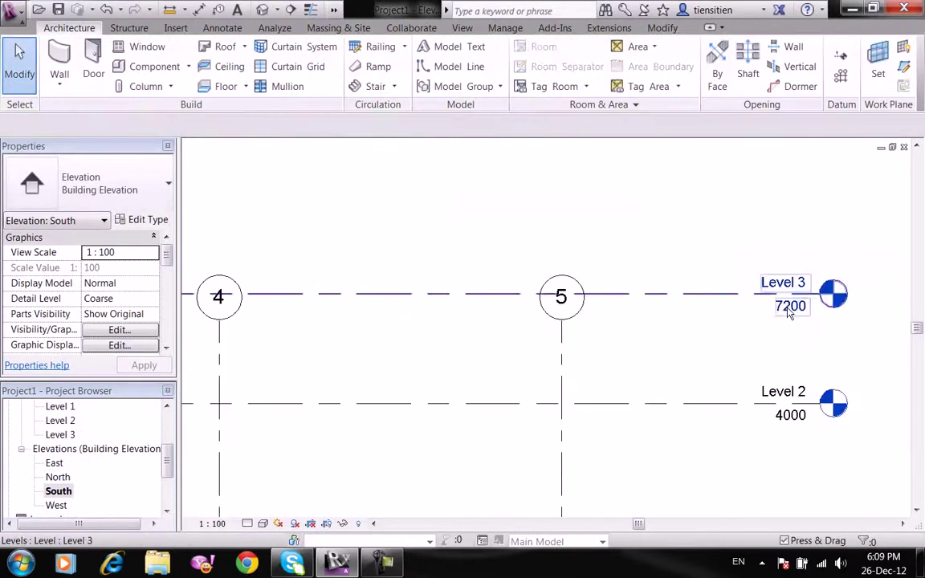
double_click(788, 308)
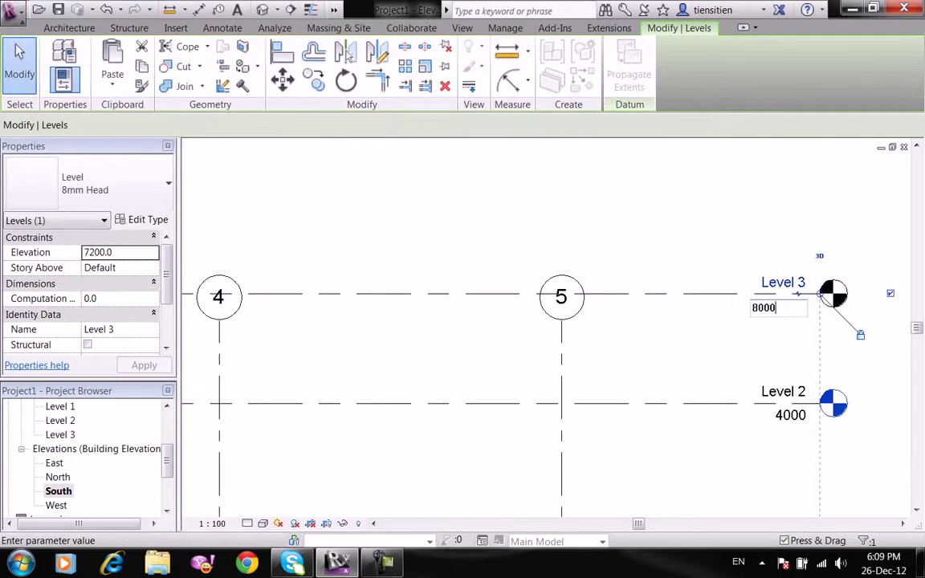
key(Return)
click(632, 206)
Extend grids 4 and 5 above Level 3 and below Level 1, then return to the Level 1 plan.
scroll(631, 206, down, 3)
click(601, 258)
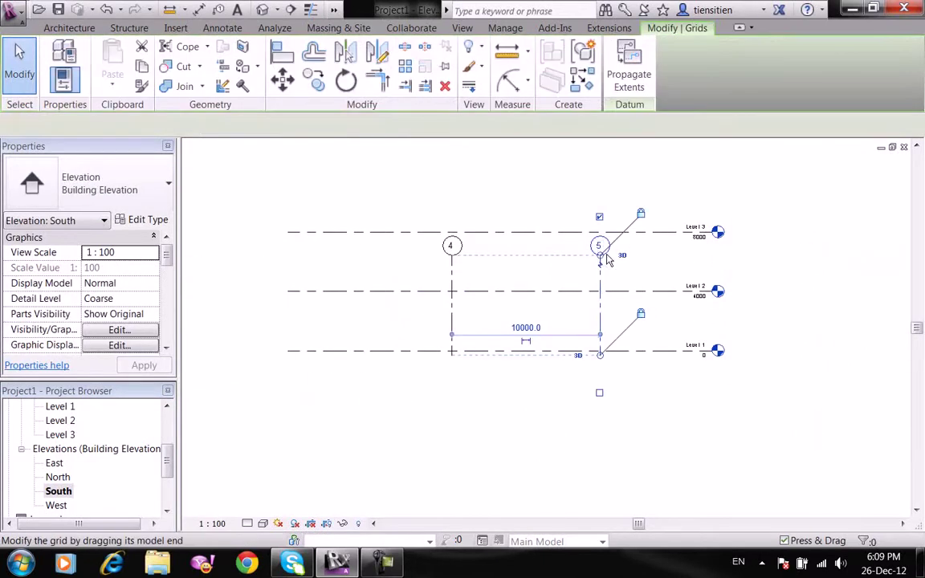
drag(601, 255, 600, 167)
drag(604, 362, 602, 417)
click(599, 451)
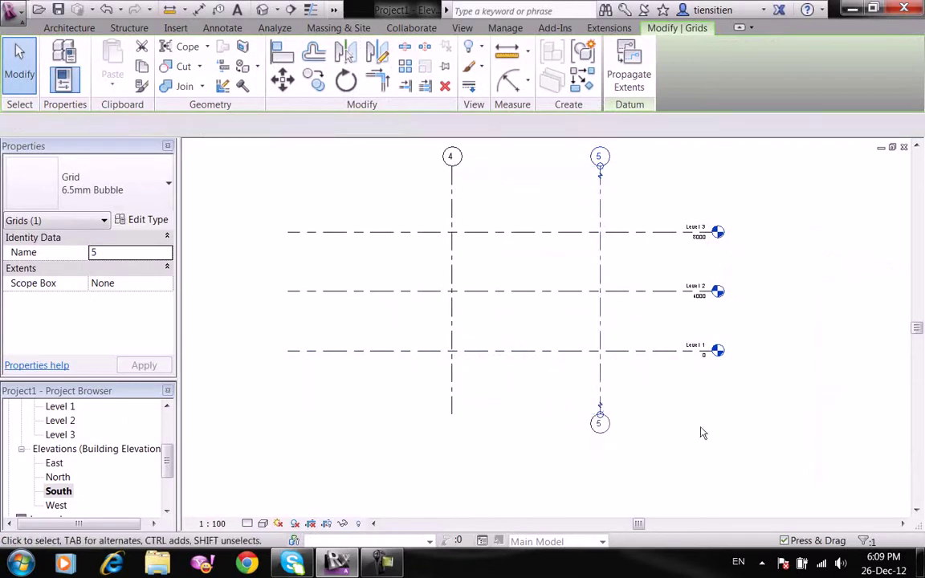
click(701, 434)
scroll(147, 436, up, 5)
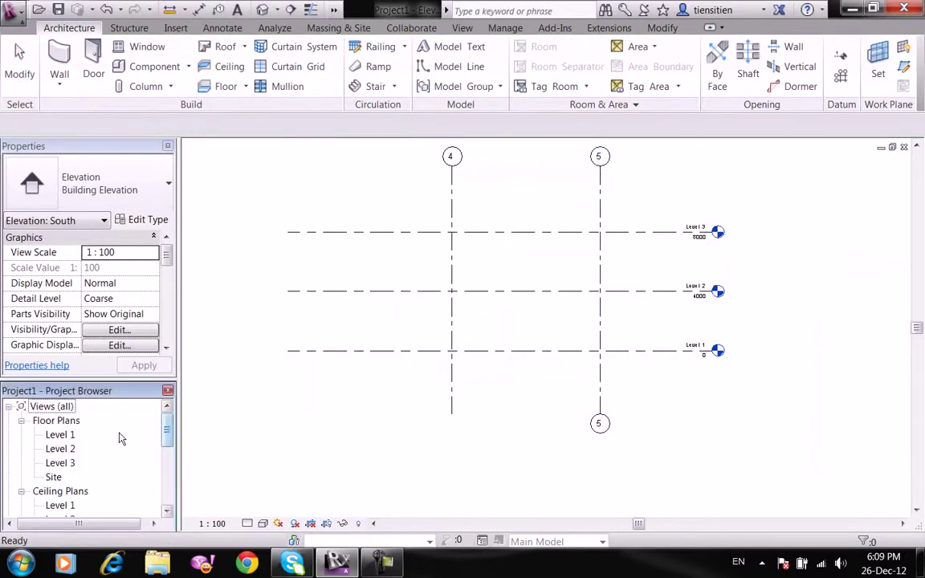
double_click(60, 434)
scroll(530, 349, down, 3)
Draw a rectangle of architectural walls up to Level 2 from grids 1/4 to grids 3/5.
scroll(474, 308, up, 3)
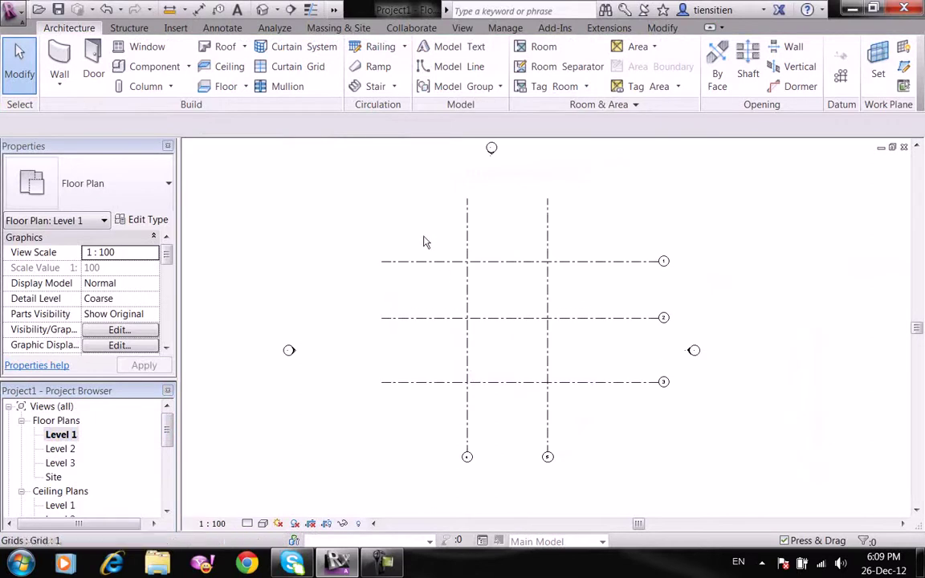
click(59, 78)
click(83, 112)
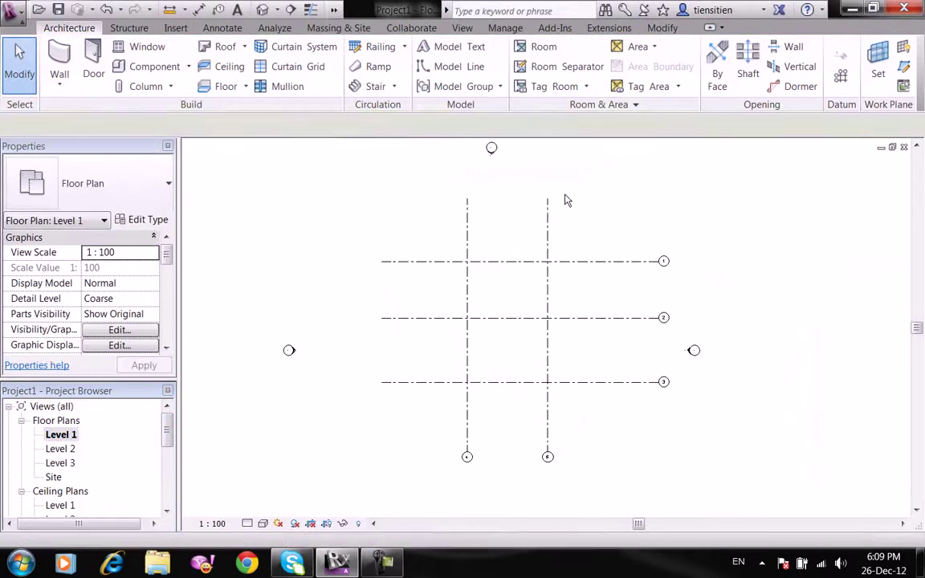
click(184, 125)
click(193, 154)
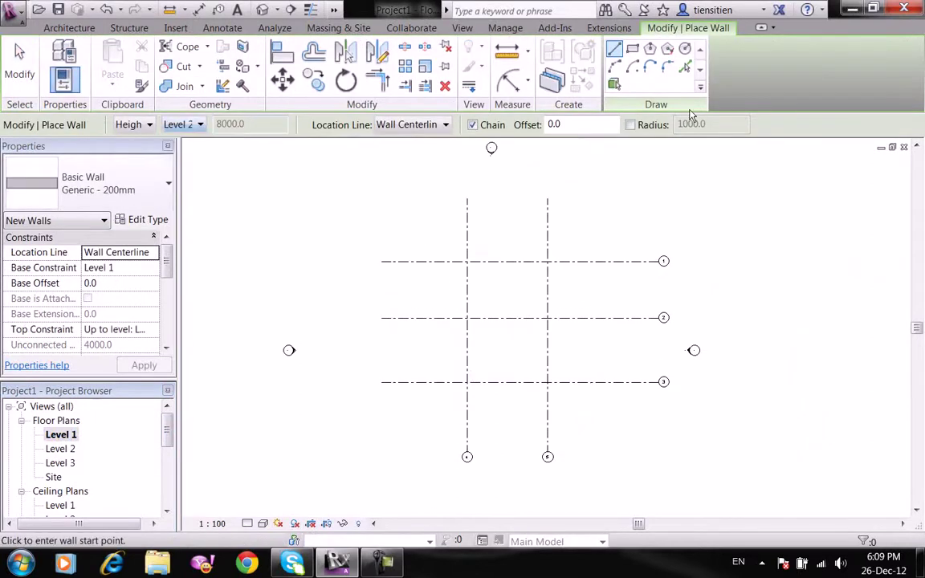
click(633, 51)
click(468, 261)
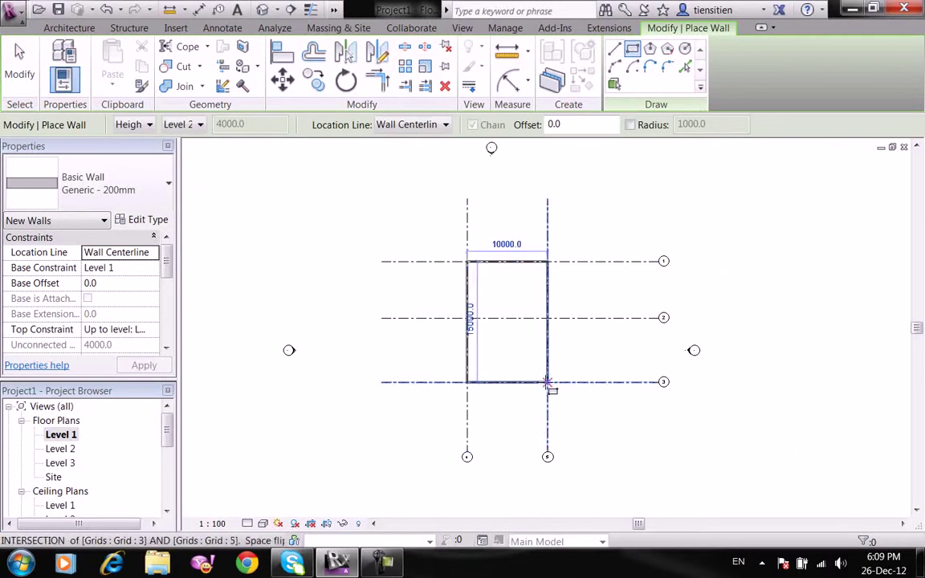
click(548, 382)
right_click(395, 177)
click(418, 186)
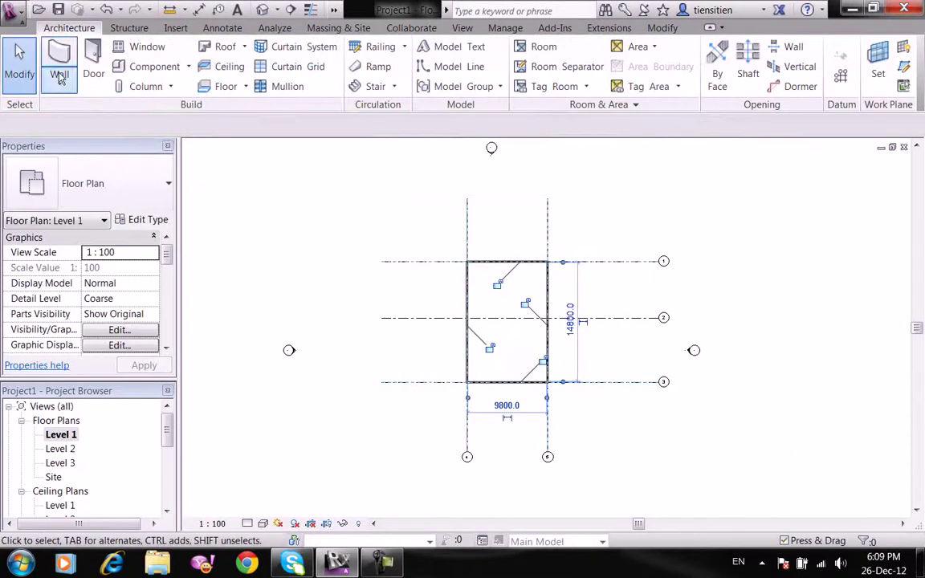
Place a door in the bottom wall using DR.
key(d)
key(r)
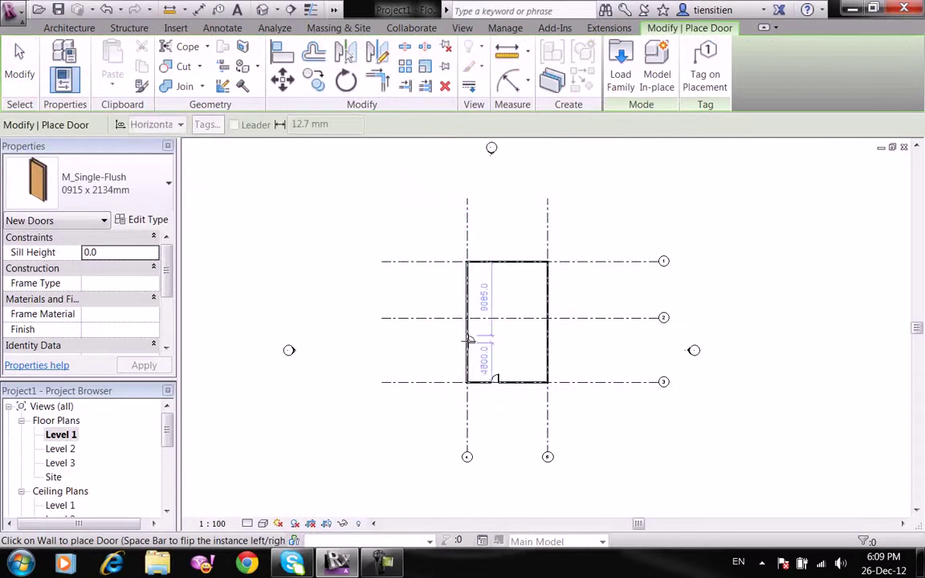
right_click(506, 281)
click(526, 282)
right_click(520, 278)
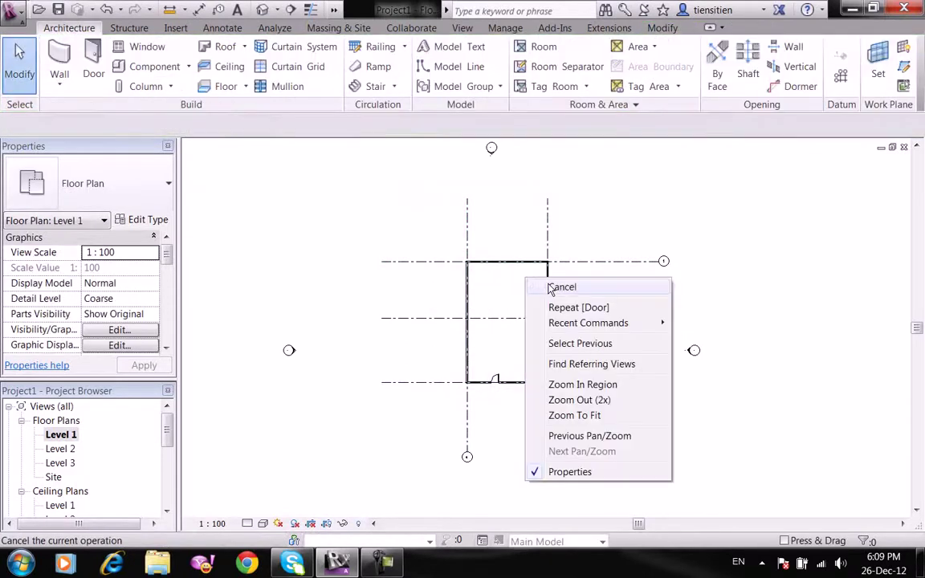
click(532, 286)
Place M_Desk desk components inside the room using CM.
key(c)
key(m)
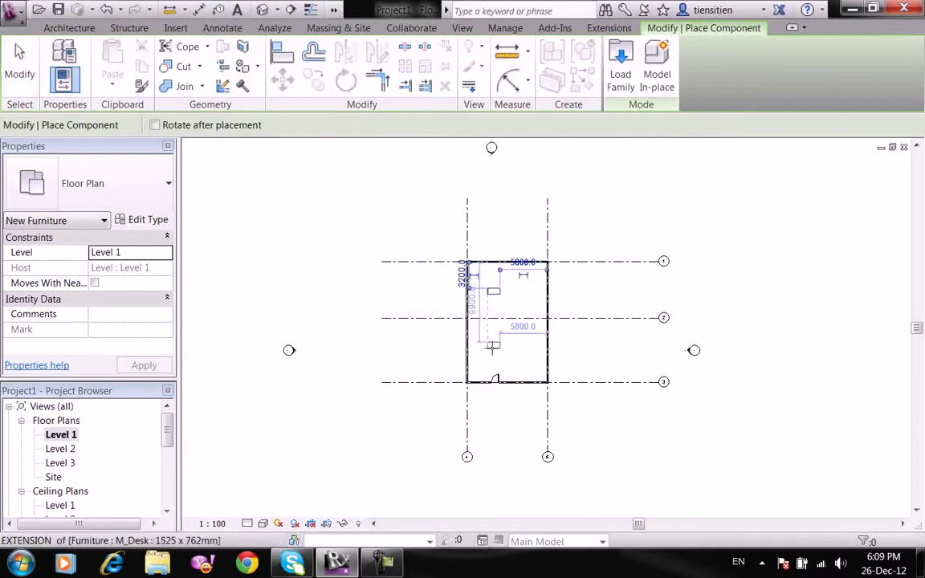
click(532, 350)
right_click(509, 234)
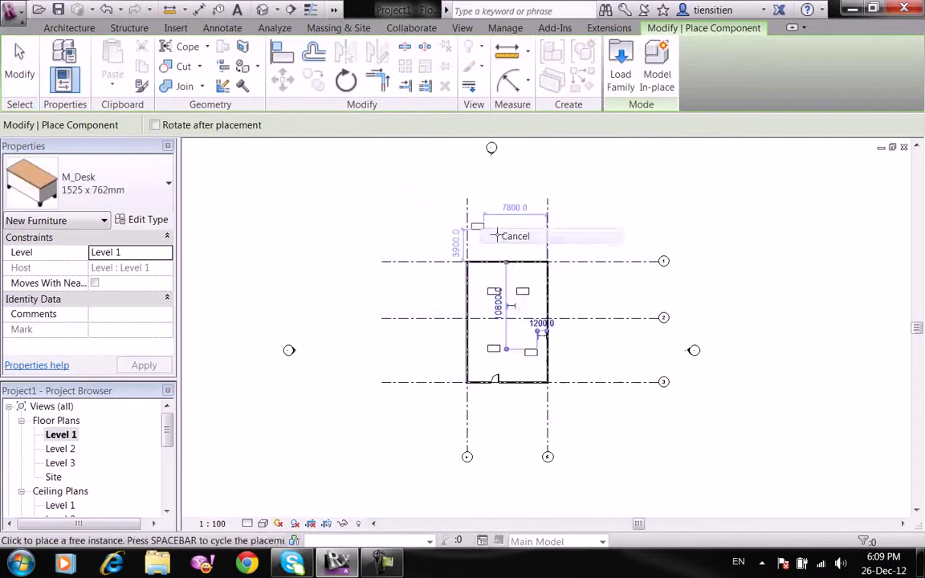
click(530, 243)
Add M_Fixed windows to the side walls using WN.
key(w)
key(n)
scroll(480, 312, up, 2)
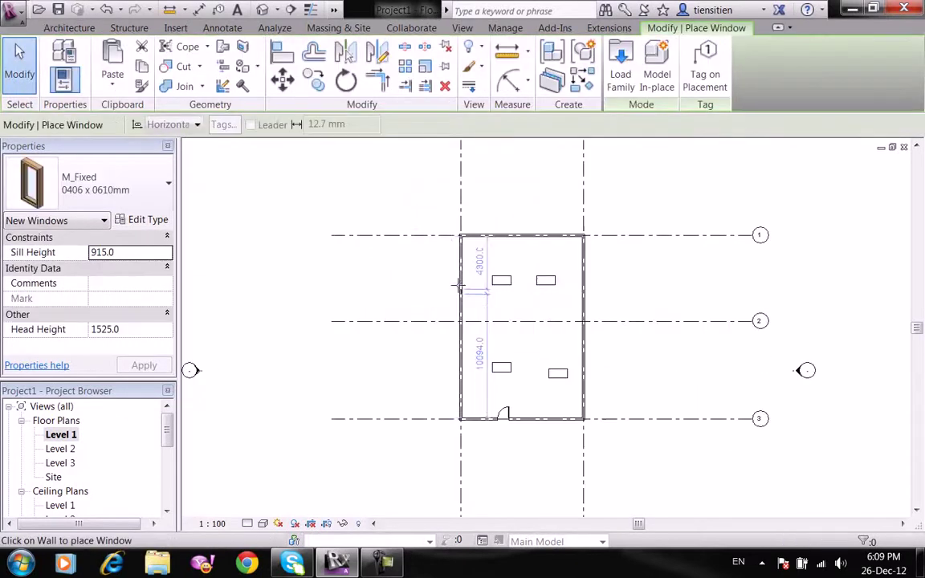
click(456, 353)
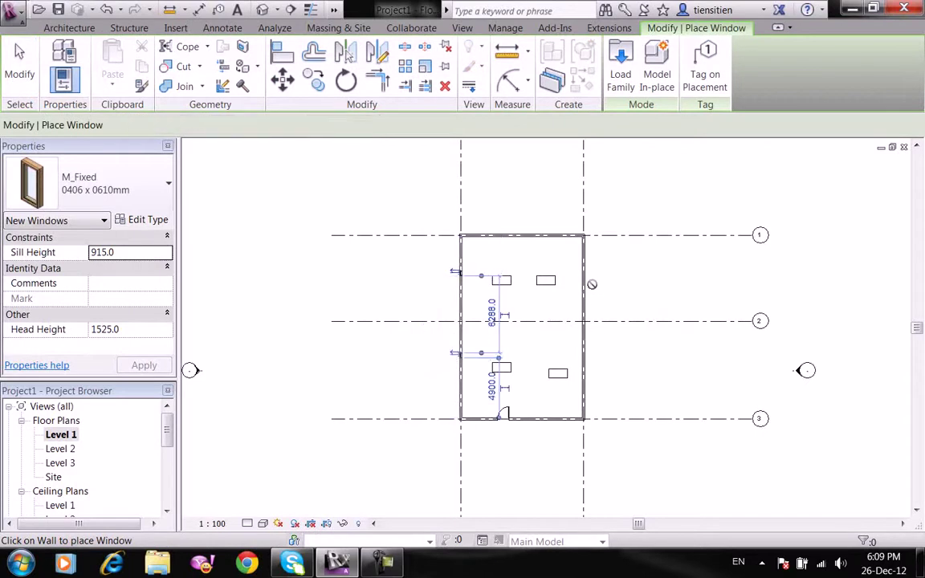
right_click(393, 221)
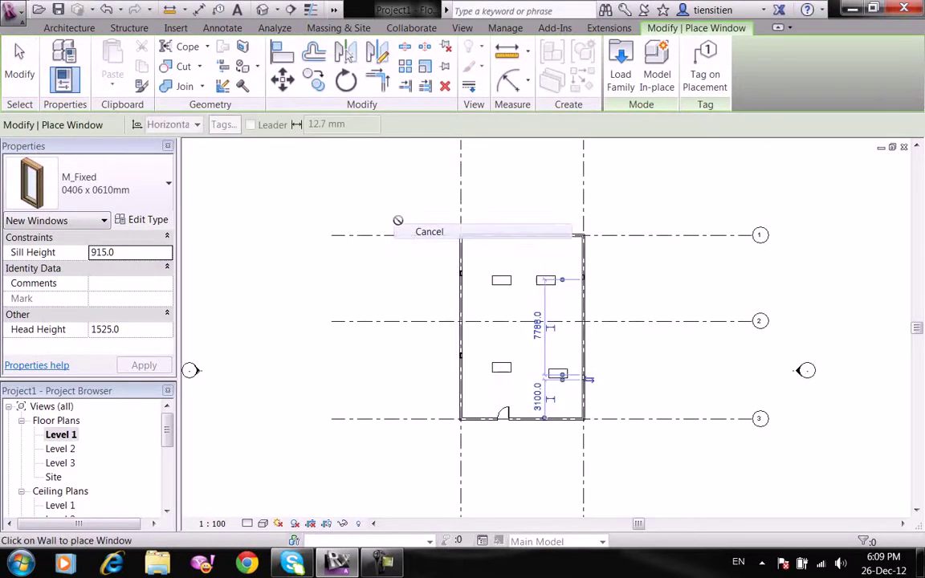
click(430, 227)
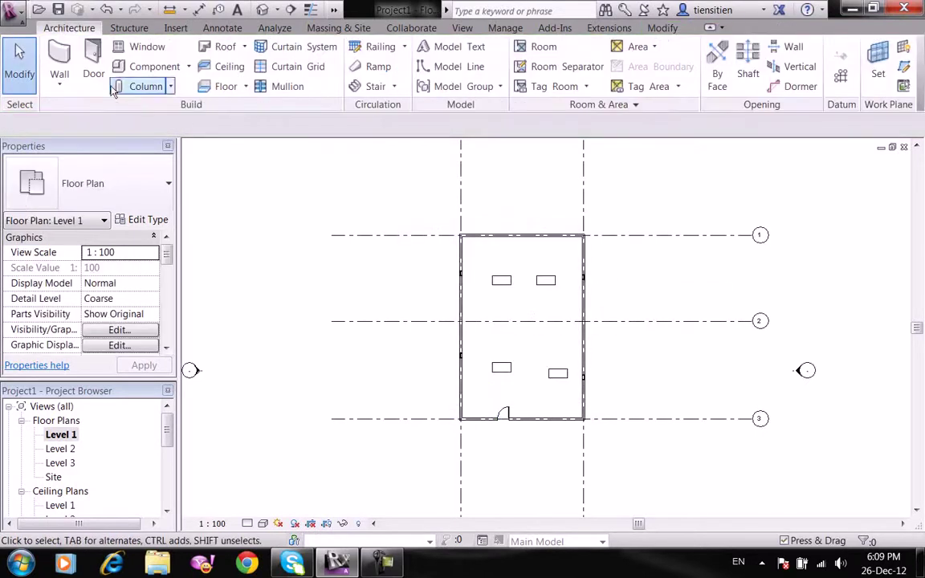
Sketch a rectangular floor boundary along the Level 1 walls and finish the floor.
click(225, 86)
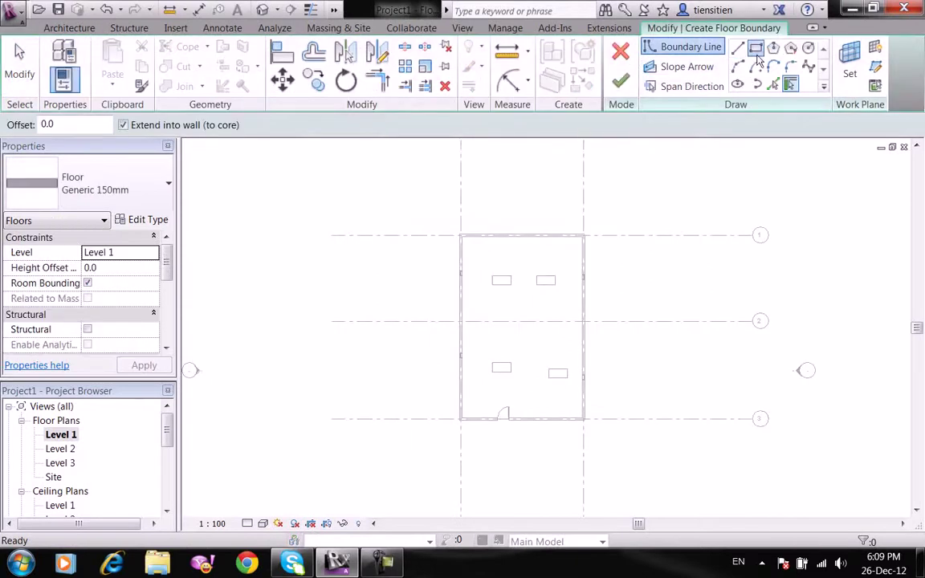
click(755, 48)
scroll(479, 251, up, 2)
scroll(447, 227, up, 2)
click(443, 222)
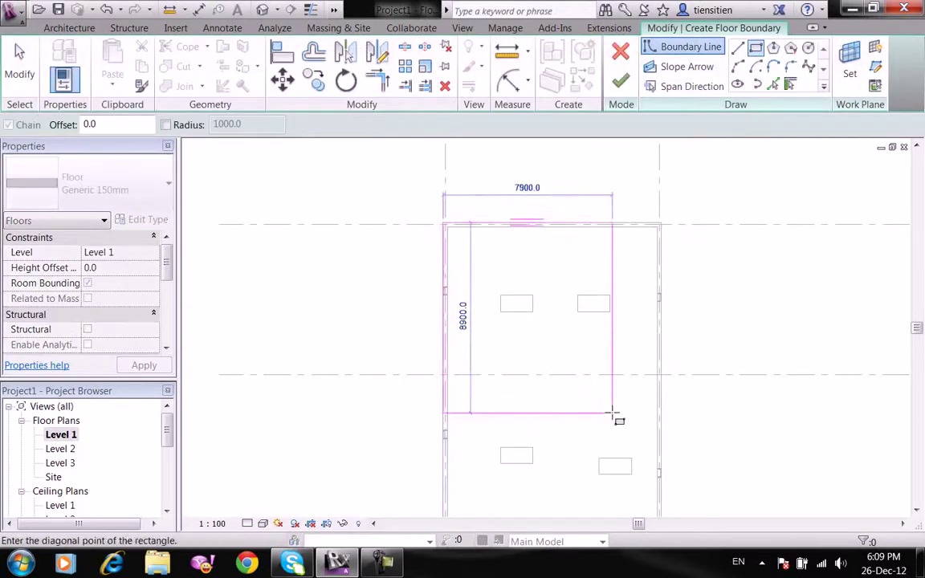
scroll(634, 361, up, 1)
middle_drag(615, 413, 651, 305)
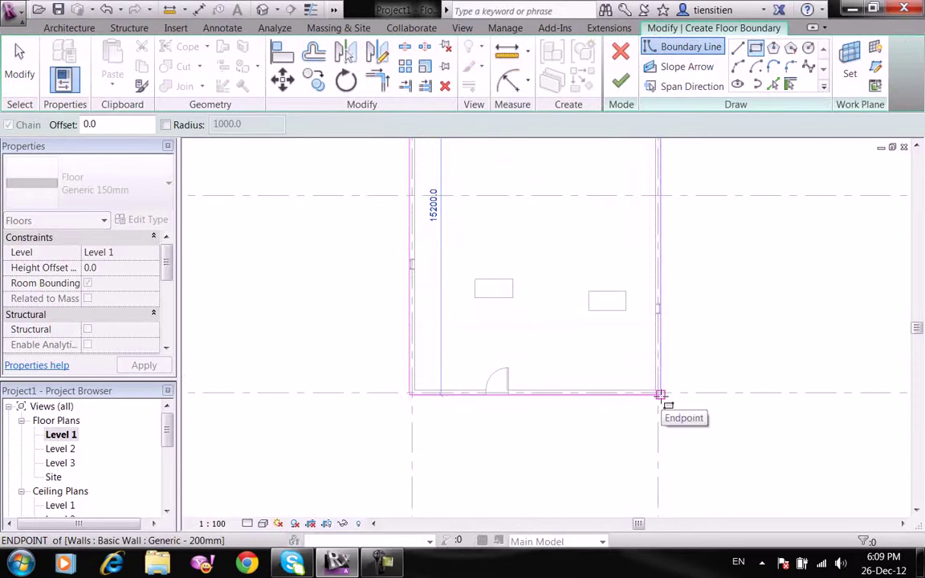
click(657, 393)
click(612, 81)
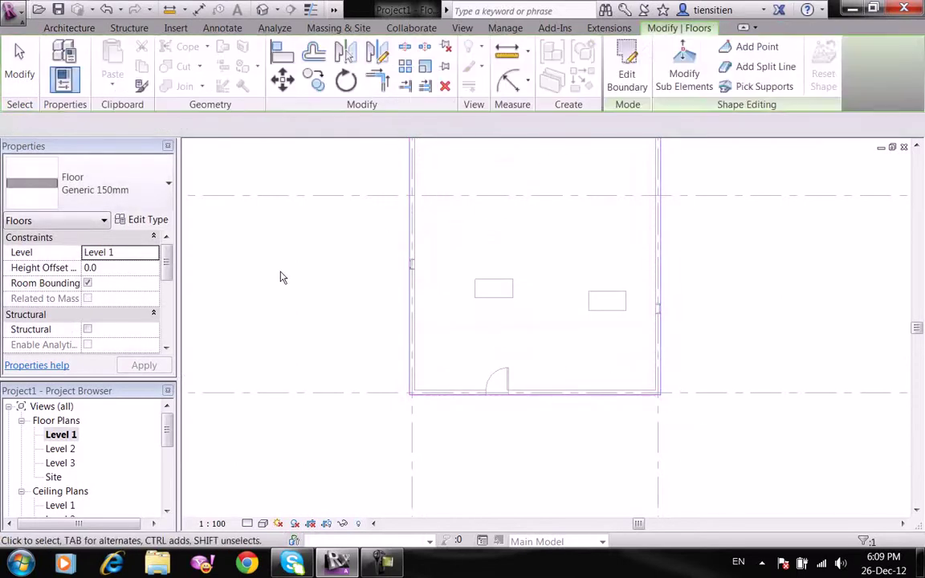
Deselect the new floor and open the Level 2 floor plan.
scroll(257, 330, down, 2)
click(238, 357)
double_click(69, 451)
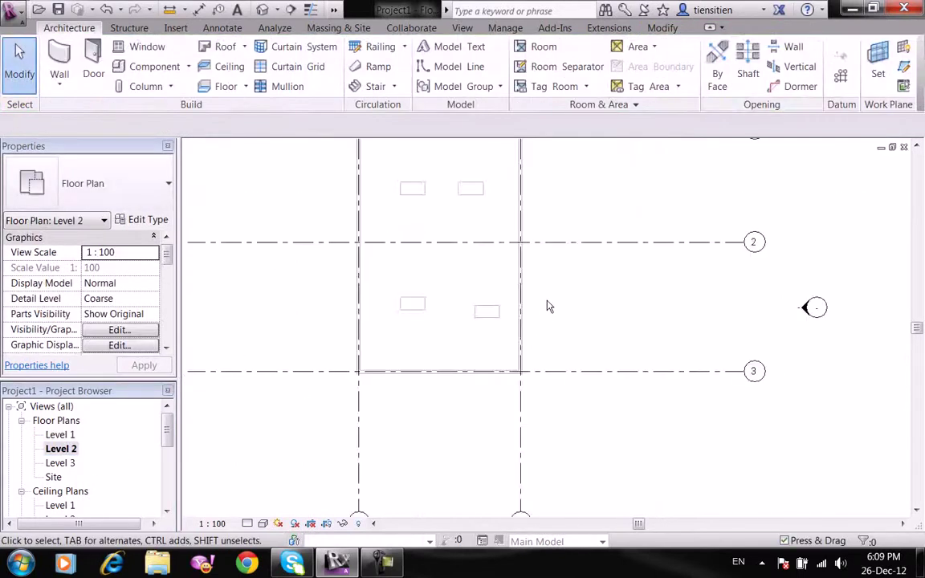
Draw a rectangle of Generic - 200mm walls on Level 2 between two opposite grid corners.
click(59, 83)
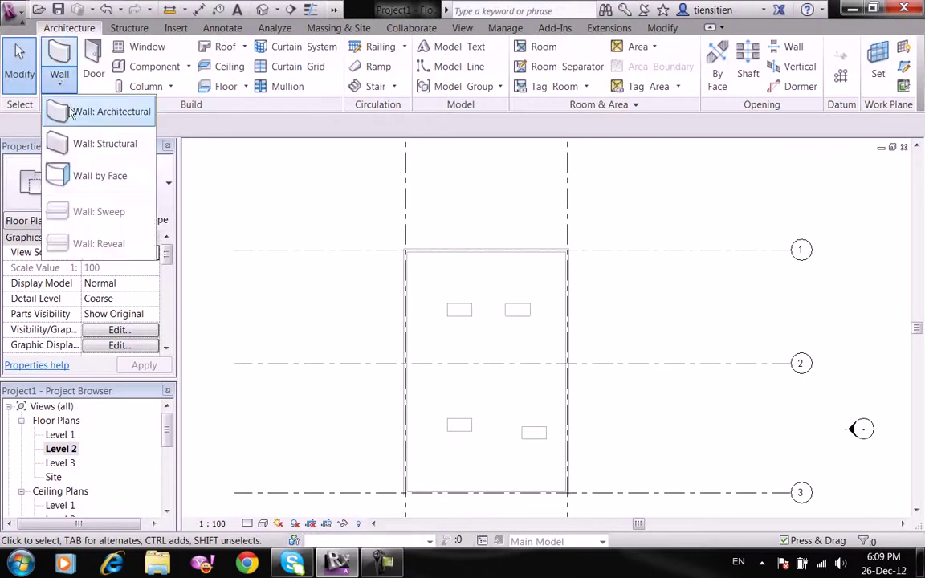
click(97, 112)
click(633, 48)
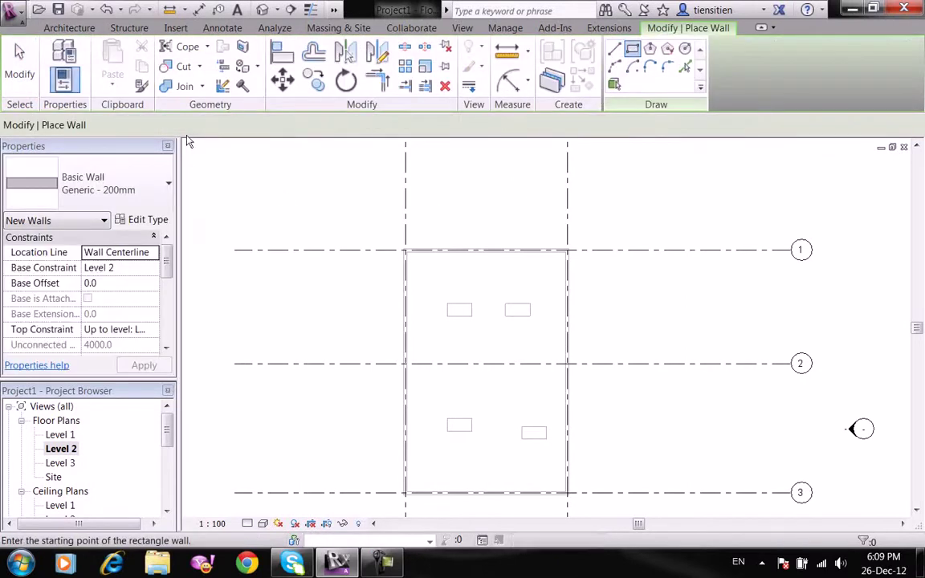
scroll(419, 269, up, 2)
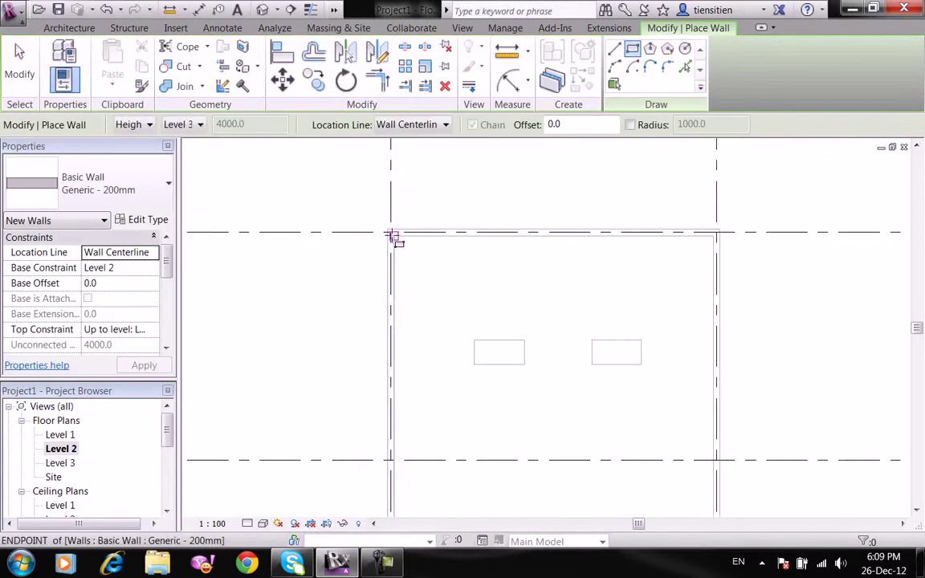
click(392, 235)
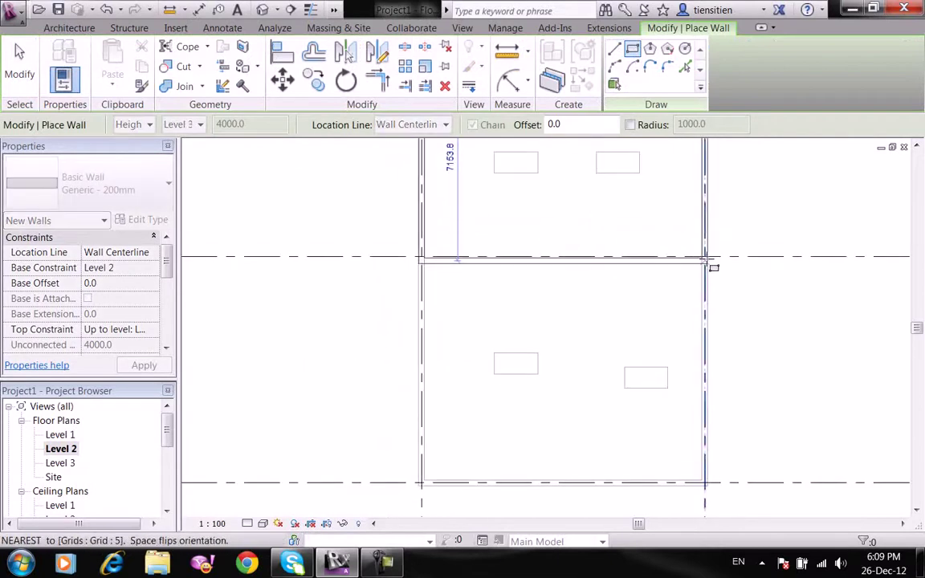
click(712, 261)
right_click(594, 333)
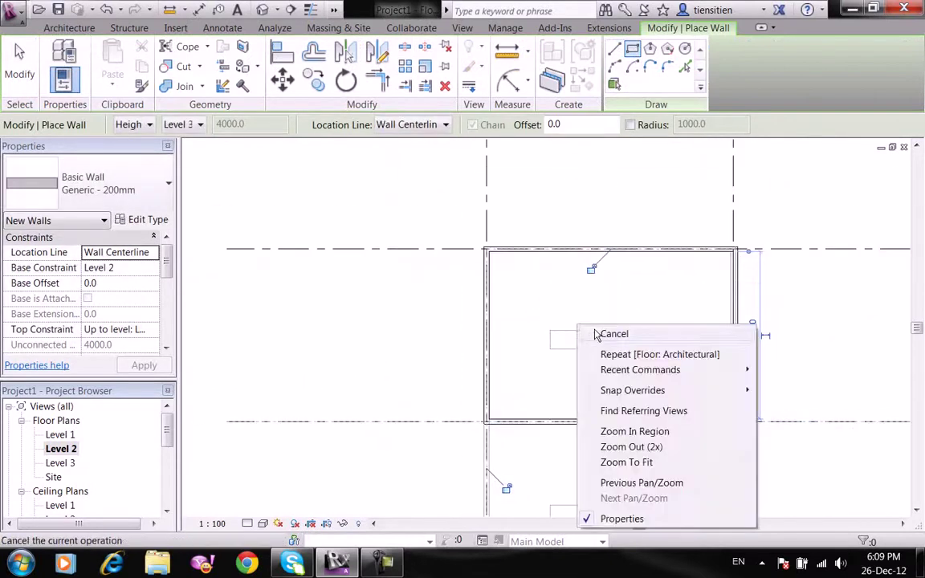
click(610, 334)
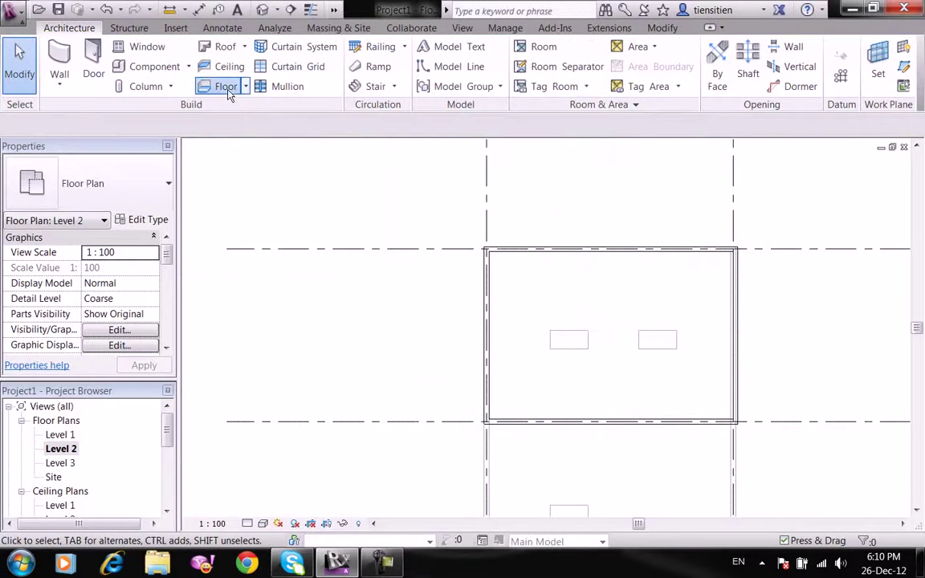
Sketch a rectangular floor boundary over the Level 2 room.
click(227, 89)
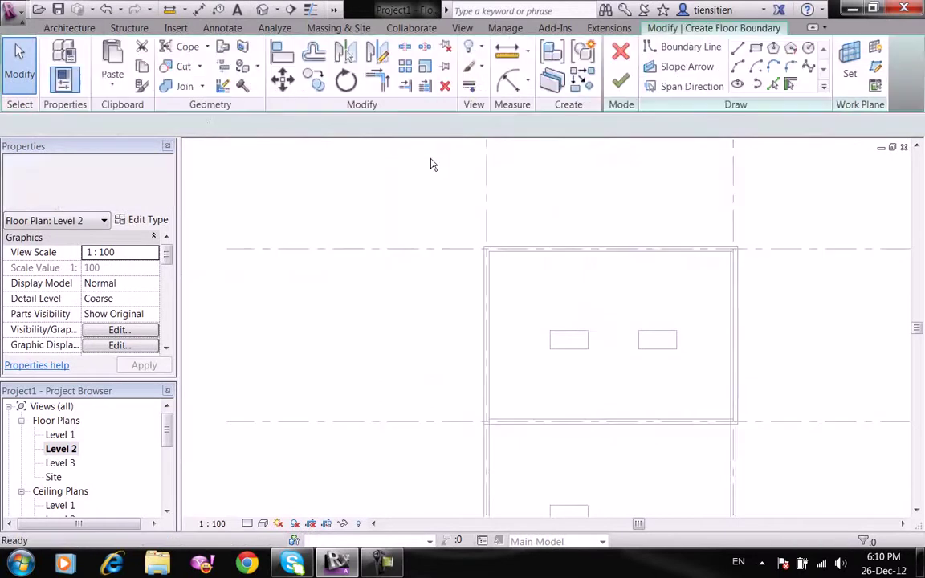
click(755, 48)
scroll(488, 254, up, 2)
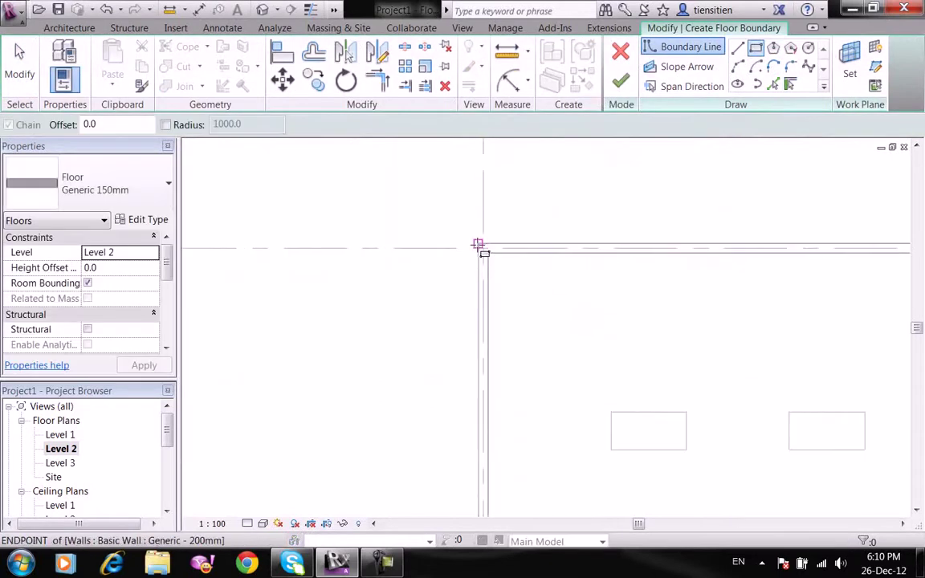
click(478, 244)
scroll(562, 321, down, 2)
scroll(708, 310, up, 1)
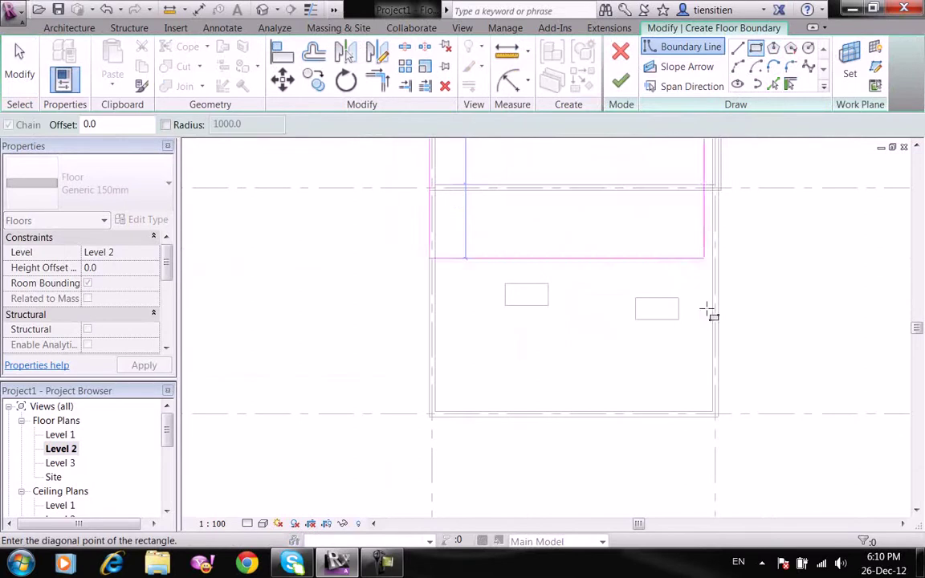
click(714, 414)
Move the bottom boundary line onto the wall, finish the floor and attach the walls below.
scroll(618, 336, up, 2)
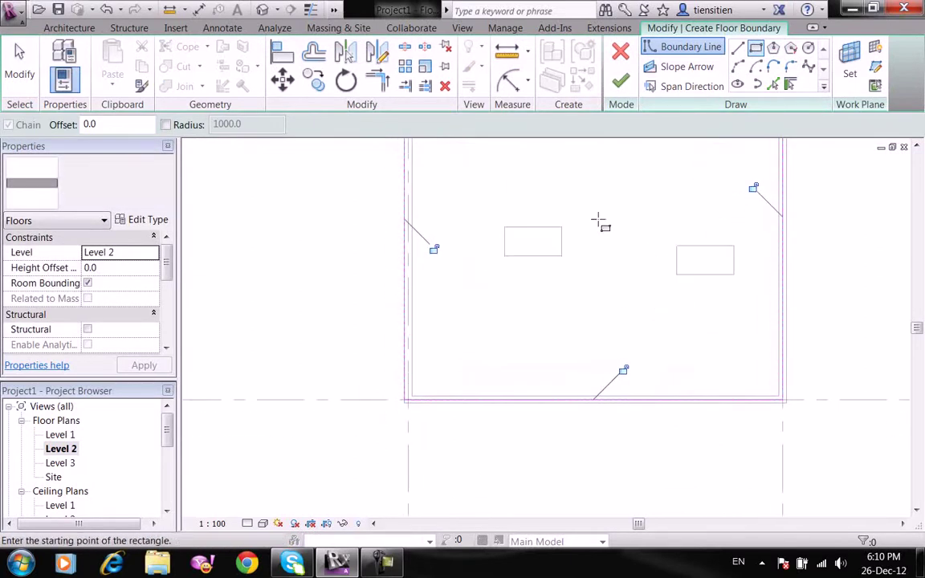
click(282, 53)
scroll(513, 417, up, 2)
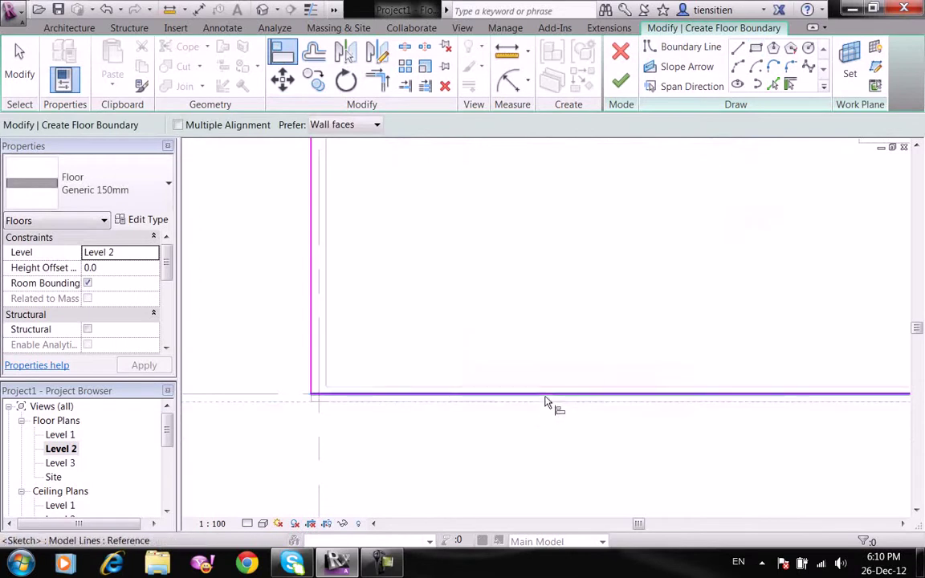
right_click(529, 325)
click(560, 336)
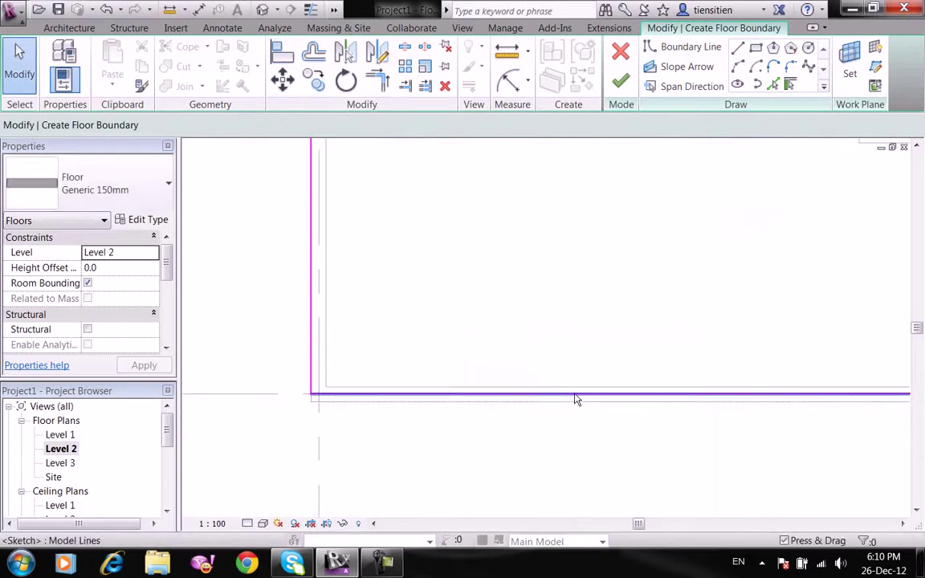
drag(575, 395, 573, 401)
scroll(557, 322, down, 3)
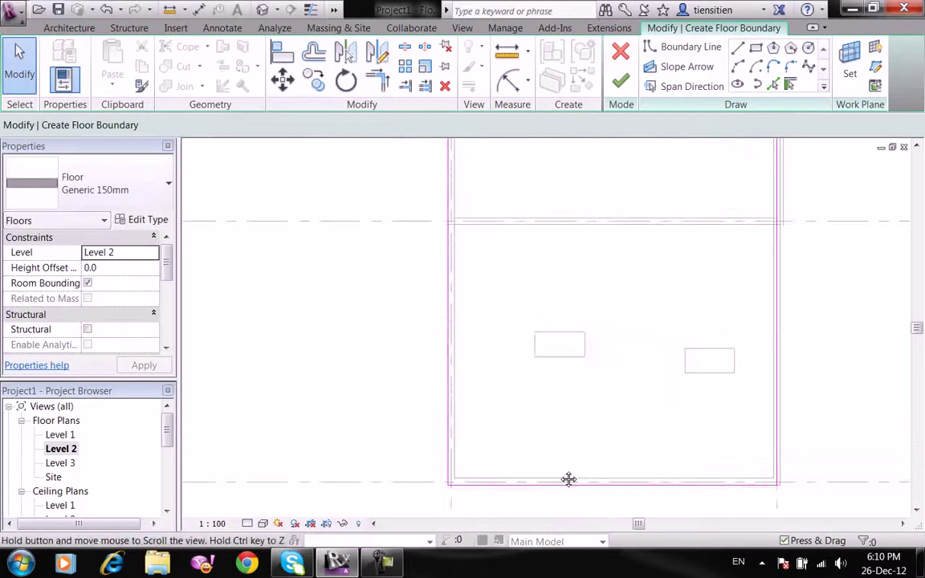
scroll(568, 480, down, 1)
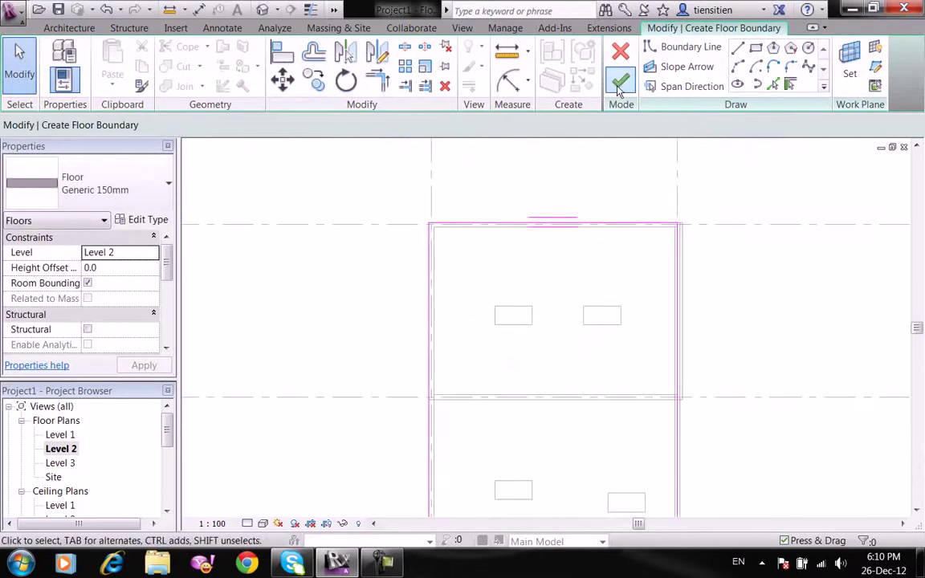
click(621, 84)
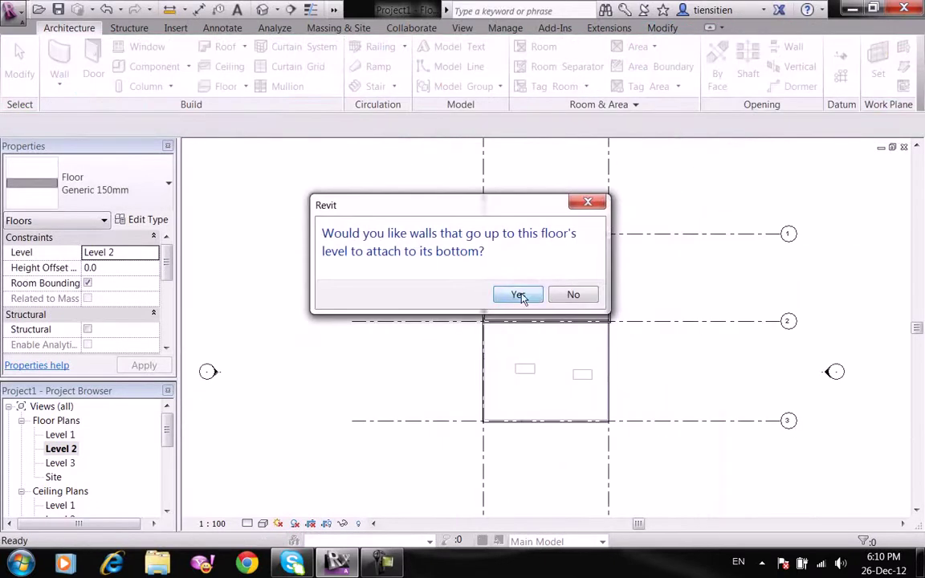
click(517, 295)
Place two doors in the bottom wall using DR.
key(d)
key(r)
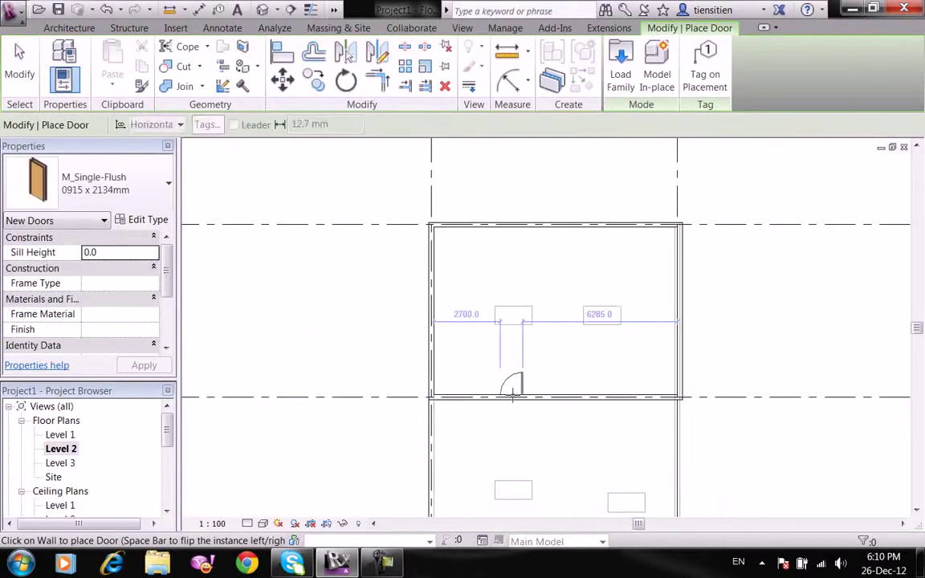
right_click(484, 273)
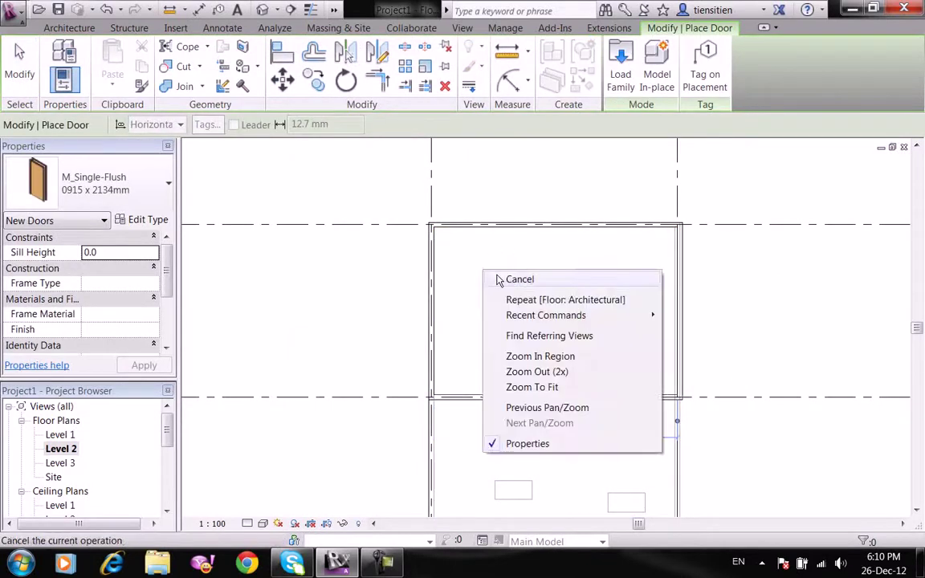
click(516, 281)
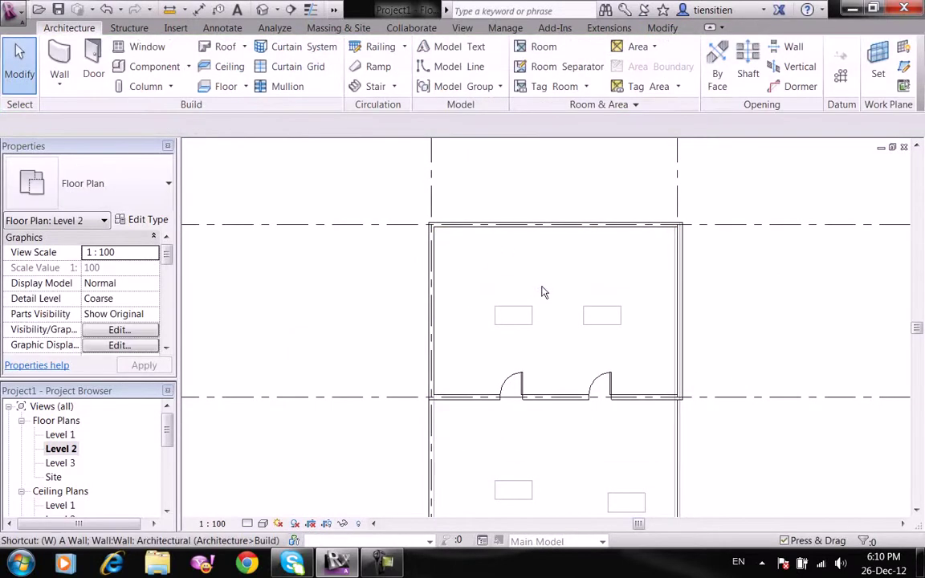
Place M_Fixed windows in both side walls using WN.
key(w)
key(n)
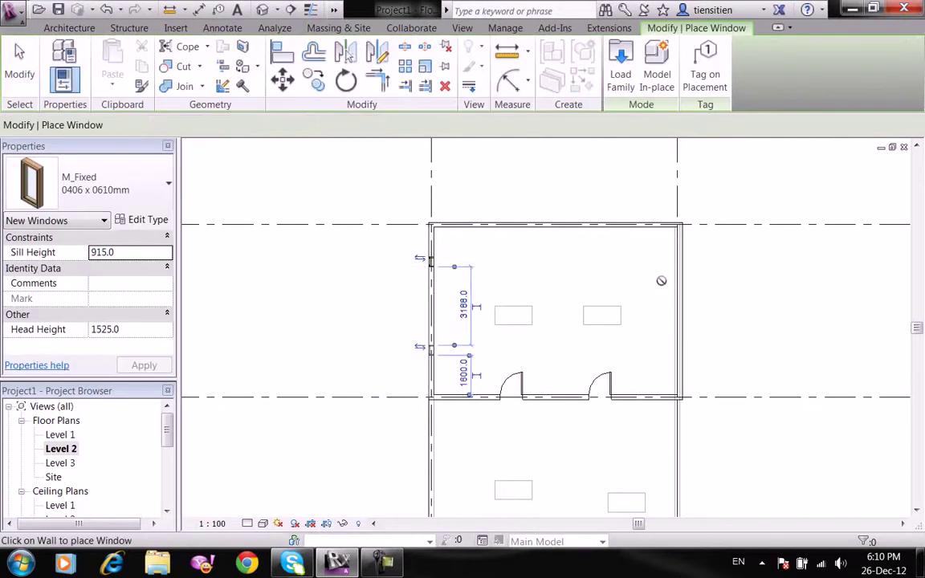
right_click(631, 278)
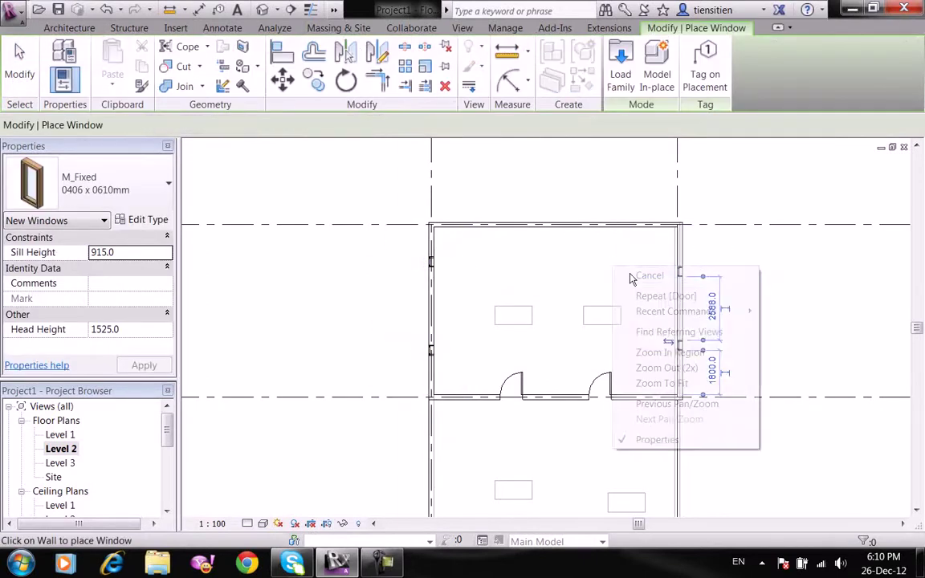
right_click(633, 276)
click(660, 279)
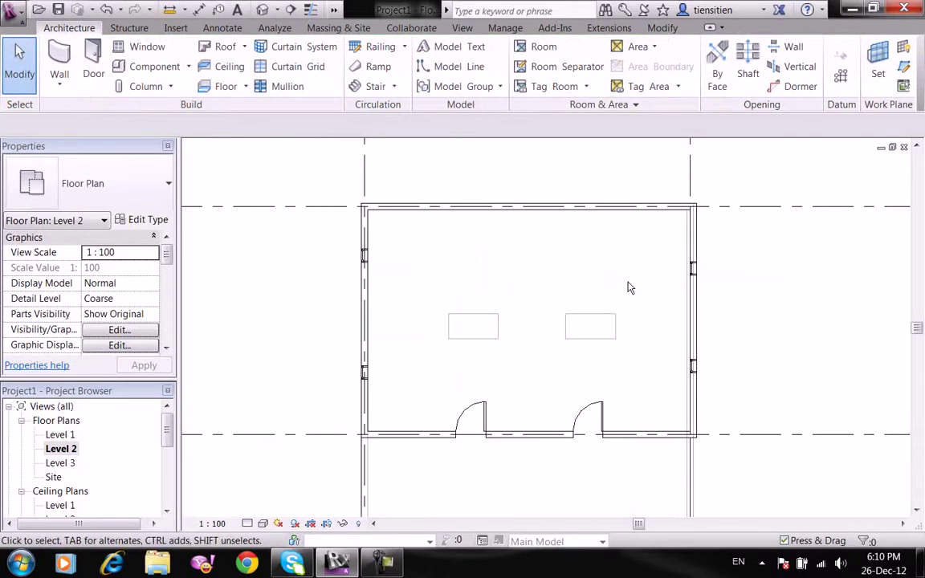
Place three M_Desk desks at the top-left, top-right and bottom centre of the room.
key(m)
click(473, 254)
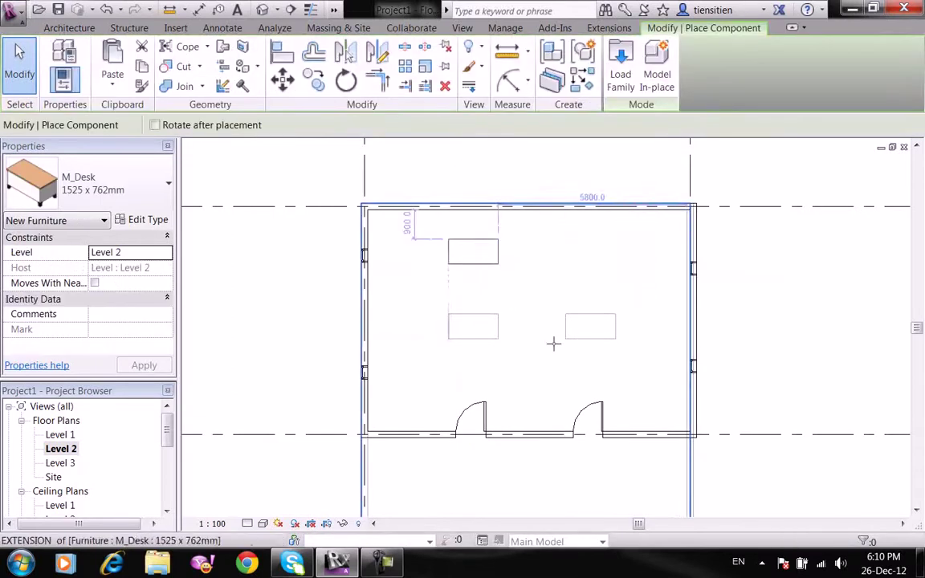
click(589, 249)
click(532, 388)
right_click(518, 284)
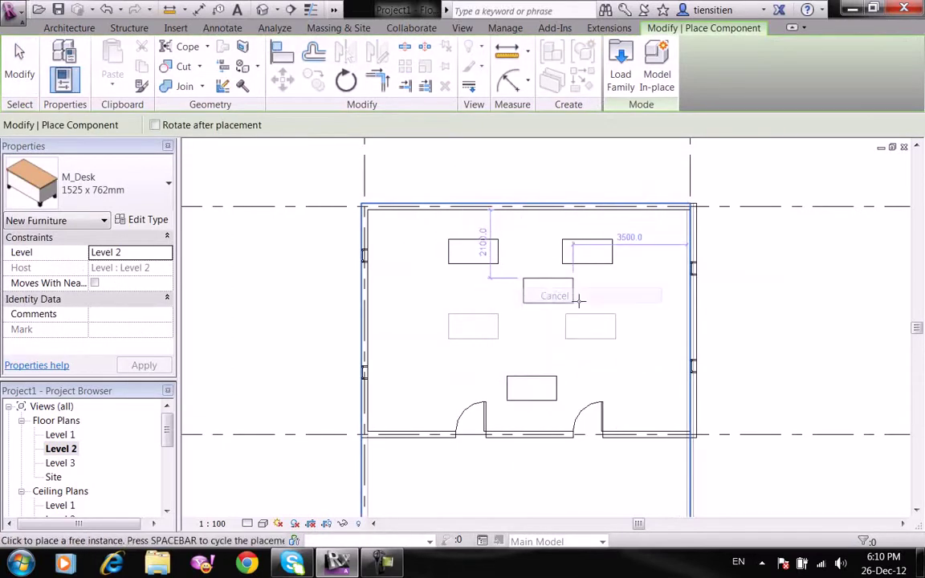
right_click(562, 289)
click(587, 302)
click(169, 485)
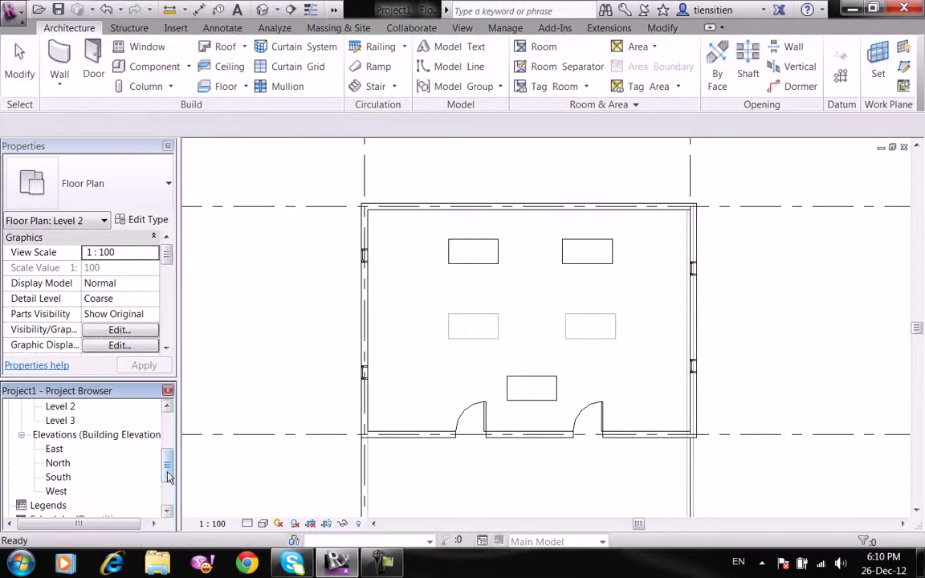
On the Level 3 plan, pick the top, left and right walls to create the hip roof footprint.
drag(167, 472, 167, 434)
double_click(60, 449)
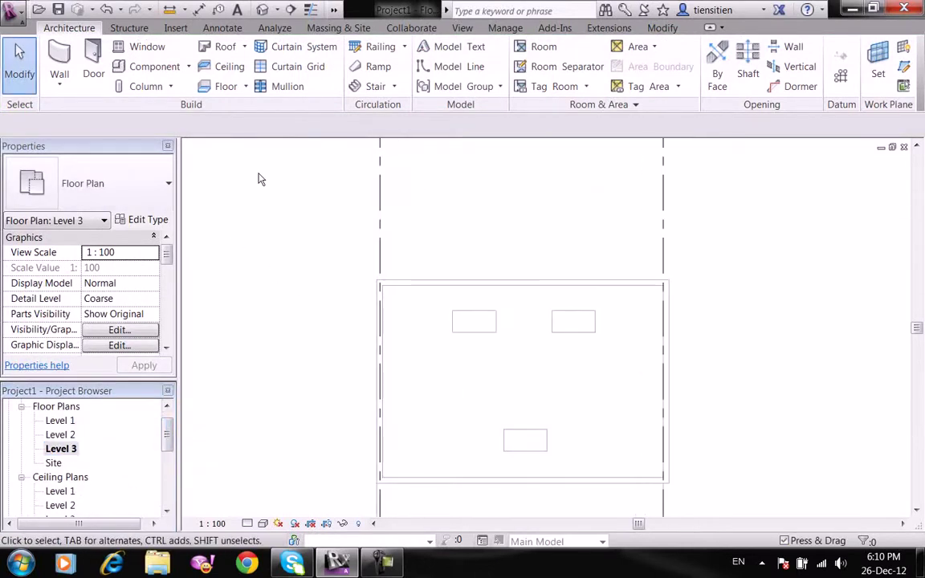
click(225, 46)
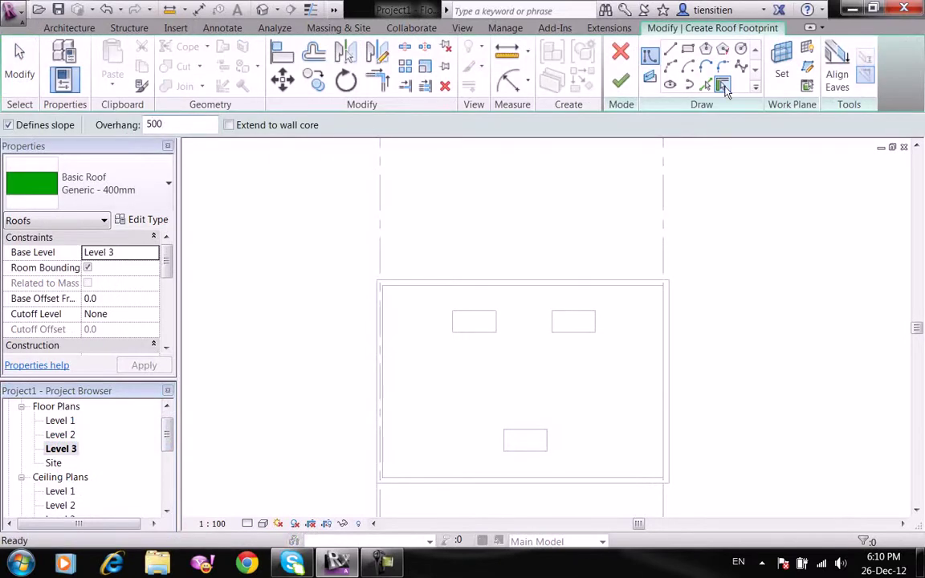
click(504, 281)
click(381, 346)
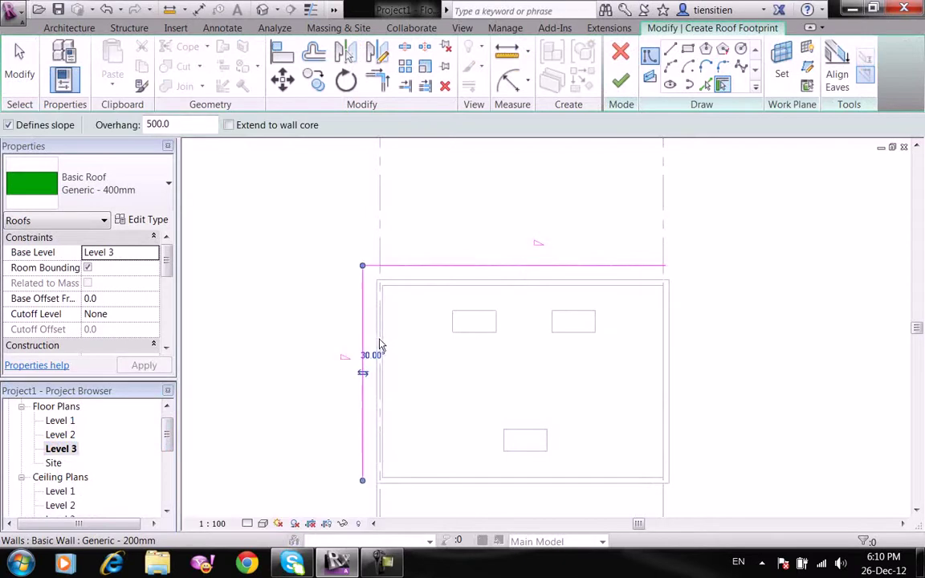
click(673, 401)
click(619, 79)
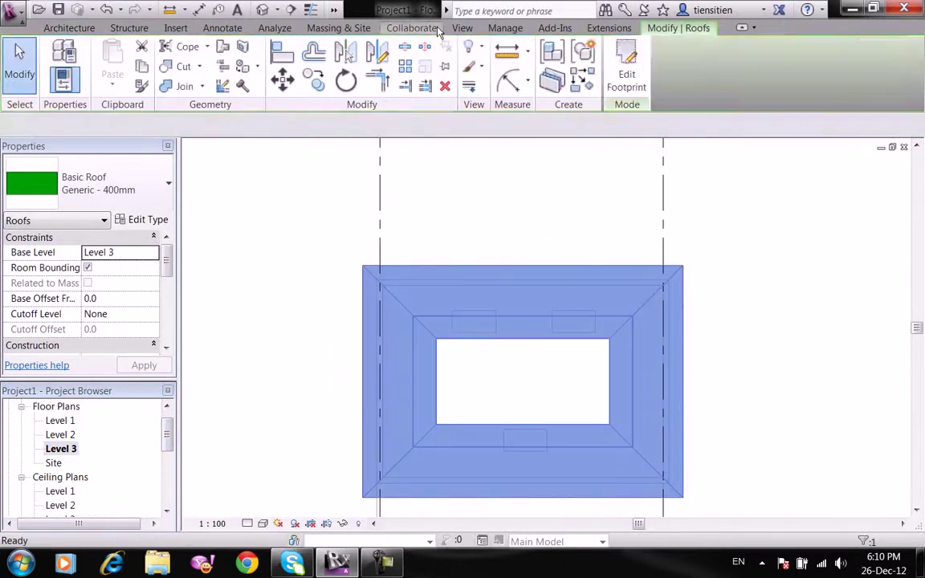
click(462, 27)
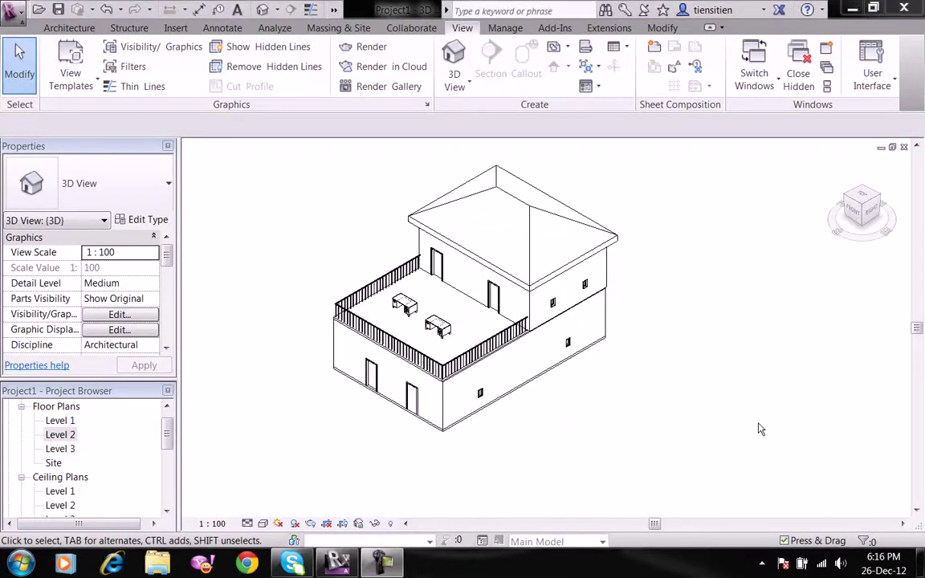
Dock and widen the Properties palette, inspect the roof, and pan the 3D model.
drag(137, 146, 270, 163)
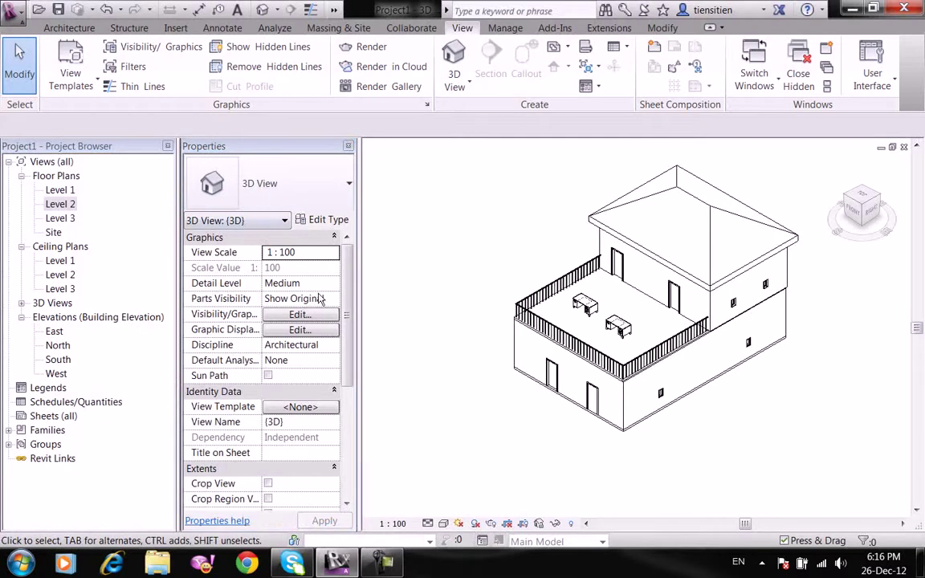
drag(365, 224, 407, 229)
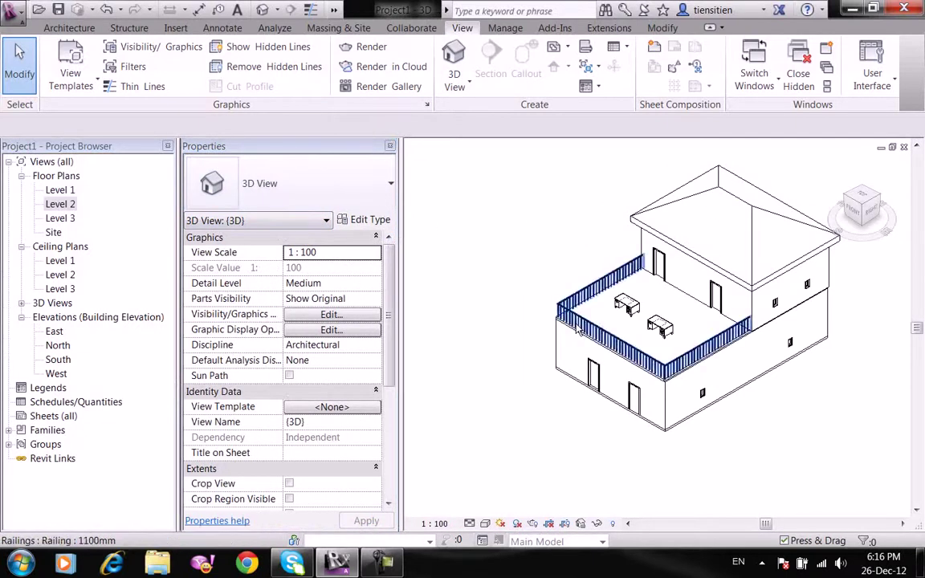
click(697, 207)
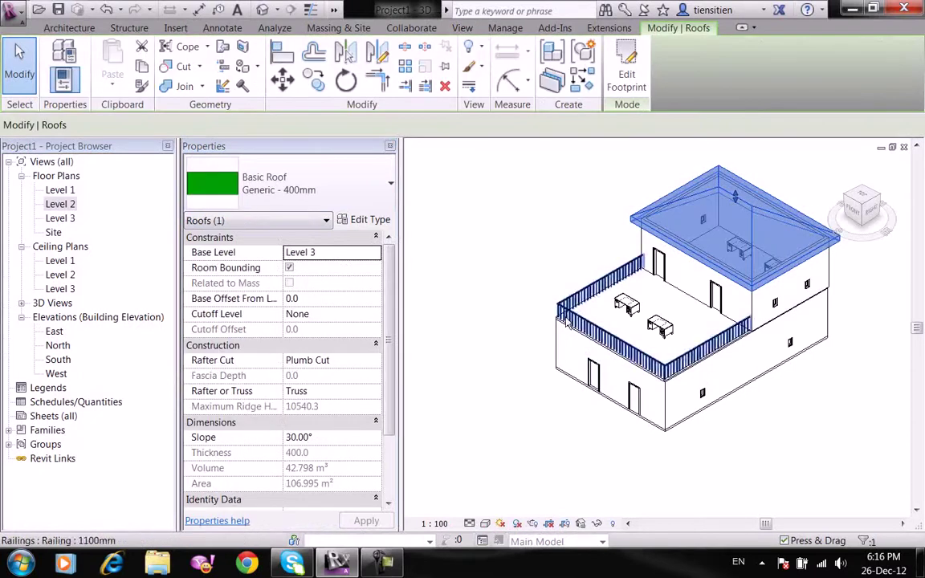
click(498, 234)
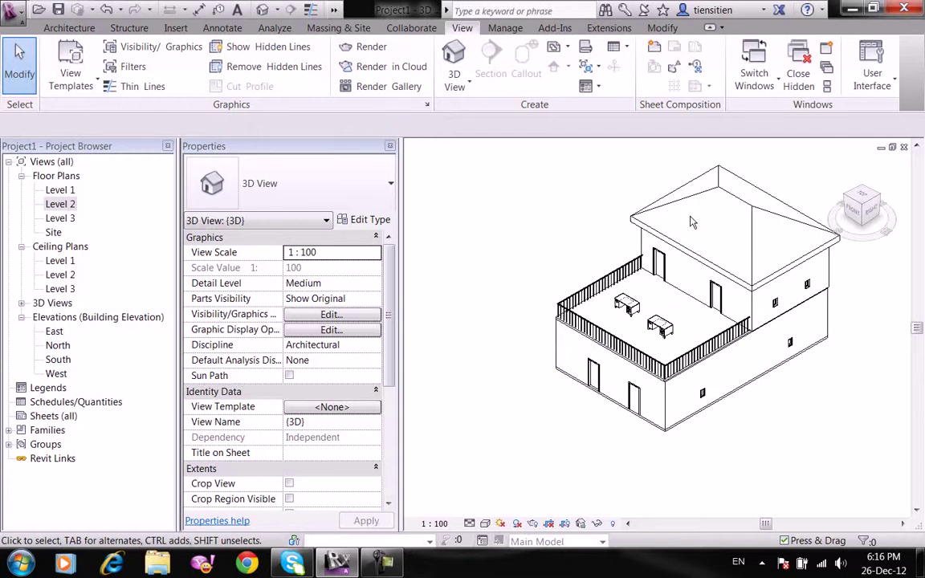
middle_drag(550, 212, 486, 234)
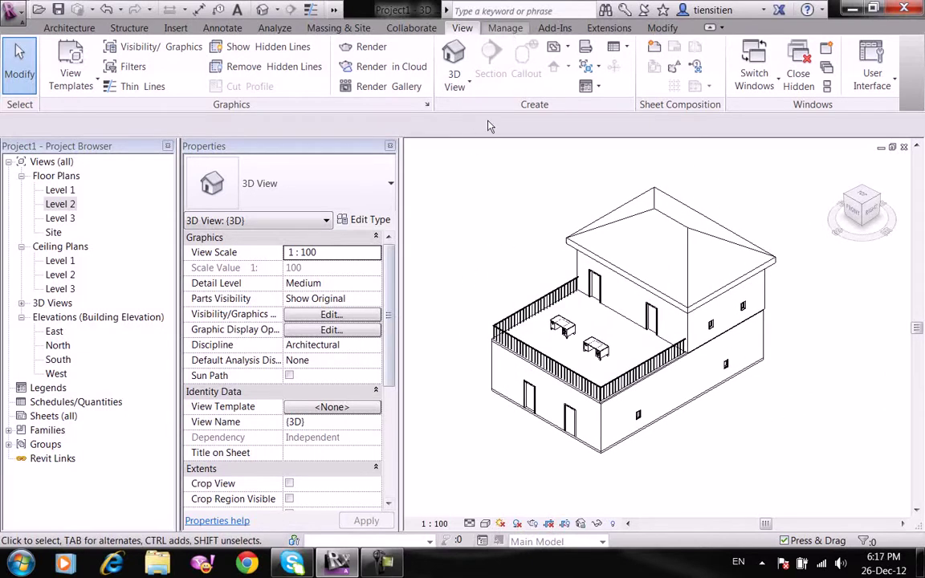
click(351, 316)
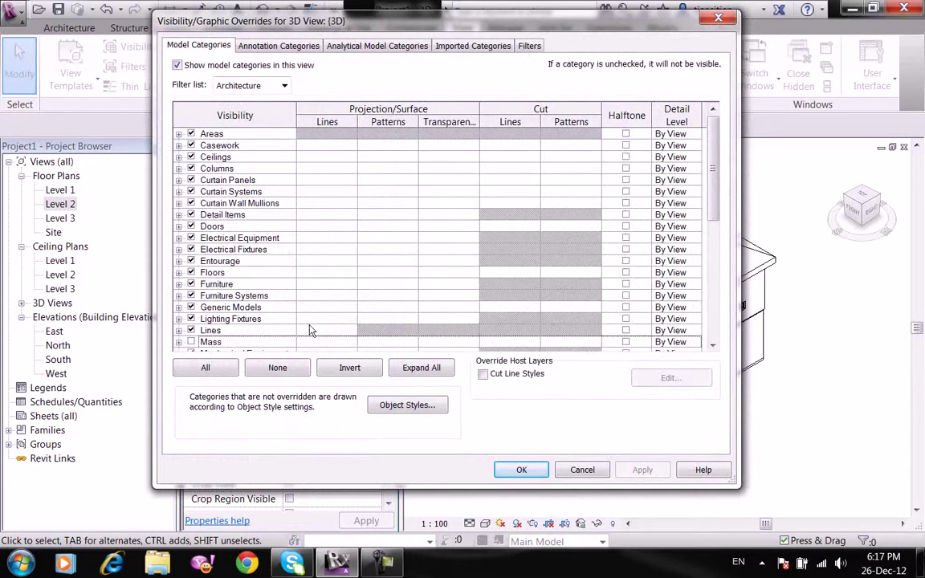
scroll(353, 216, down, 2)
scroll(351, 201, down, 3)
scroll(351, 205, up, 2)
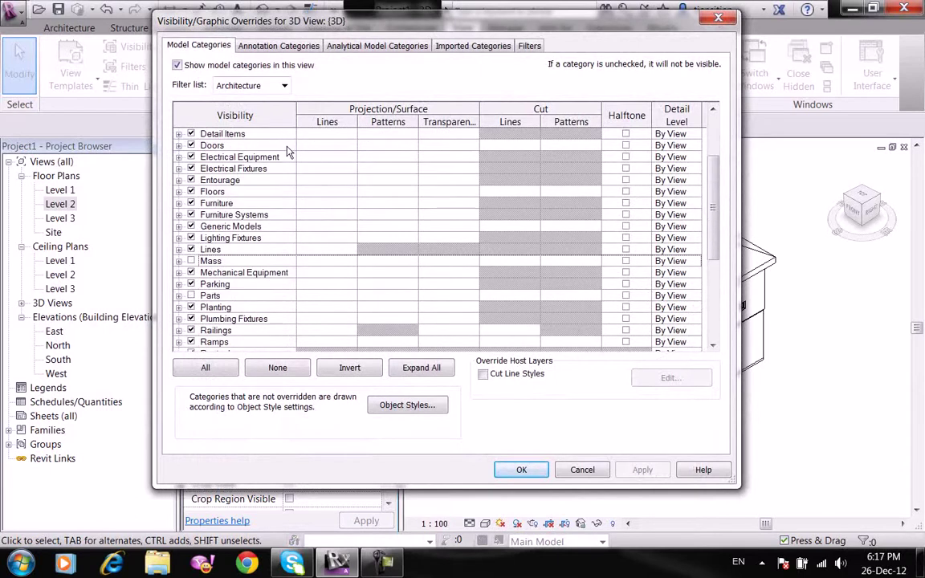
click(325, 207)
click(338, 204)
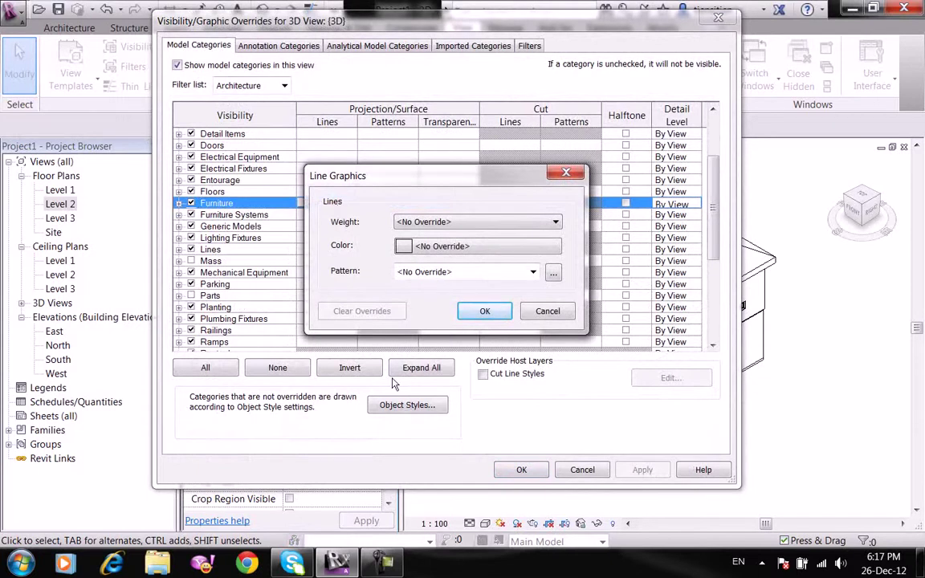
click(543, 313)
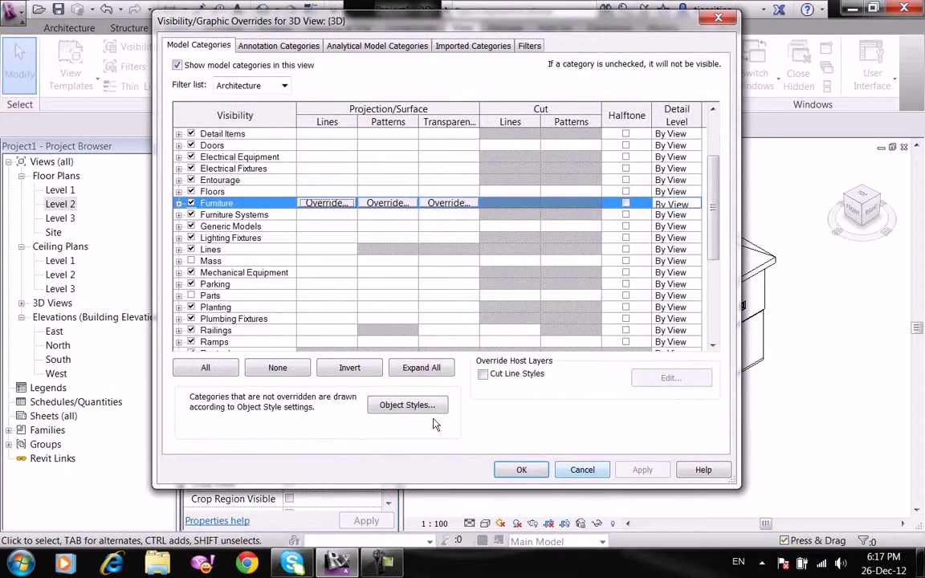
click(407, 405)
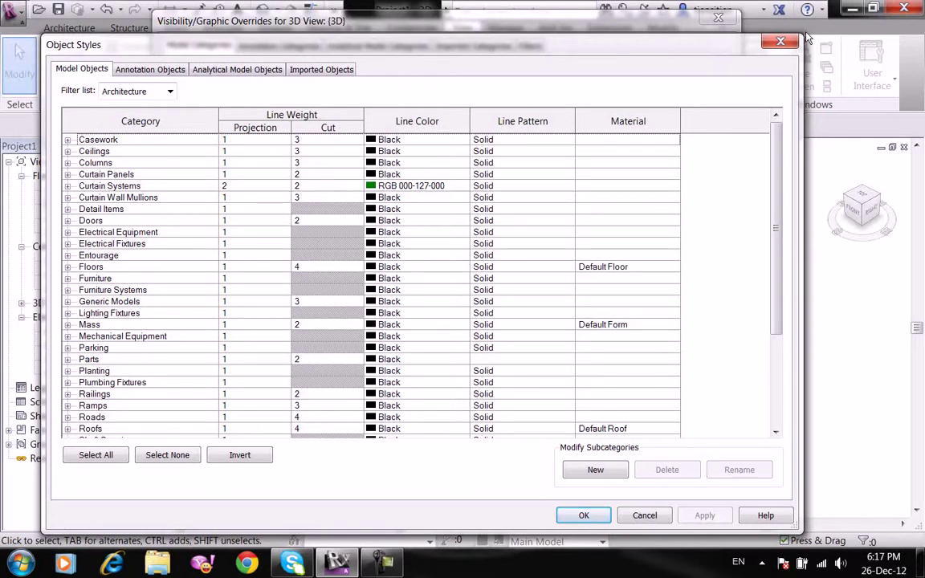
key(Escape)
key(Escape)
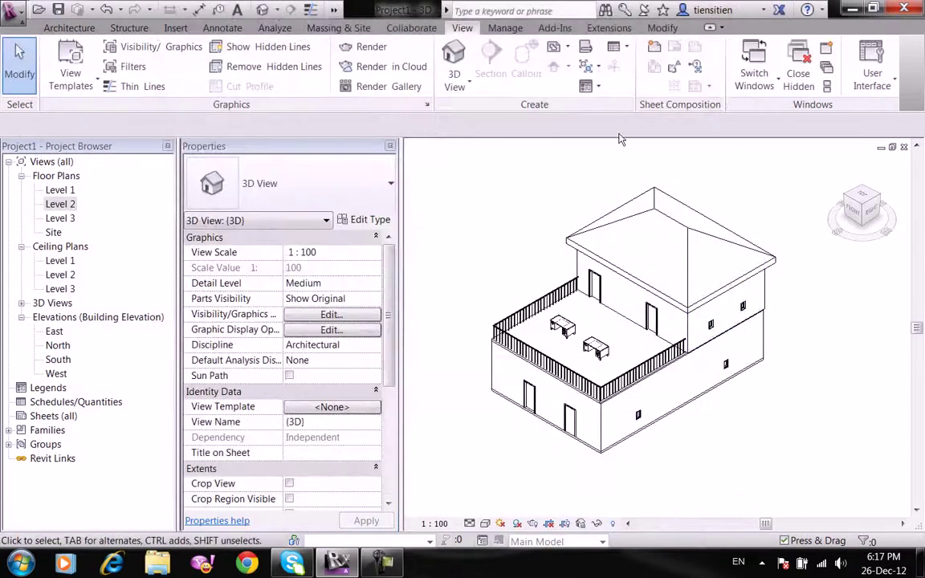
click(505, 27)
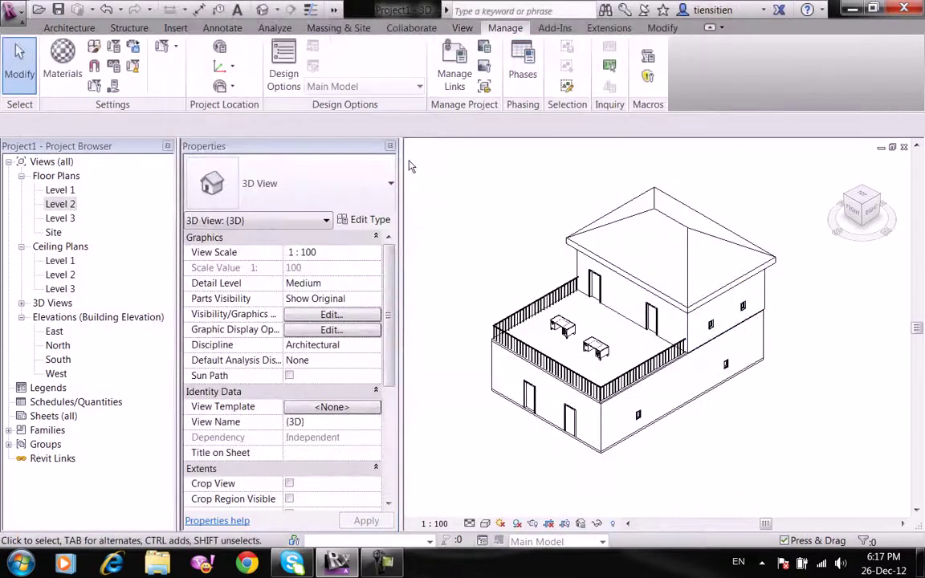
click(95, 49)
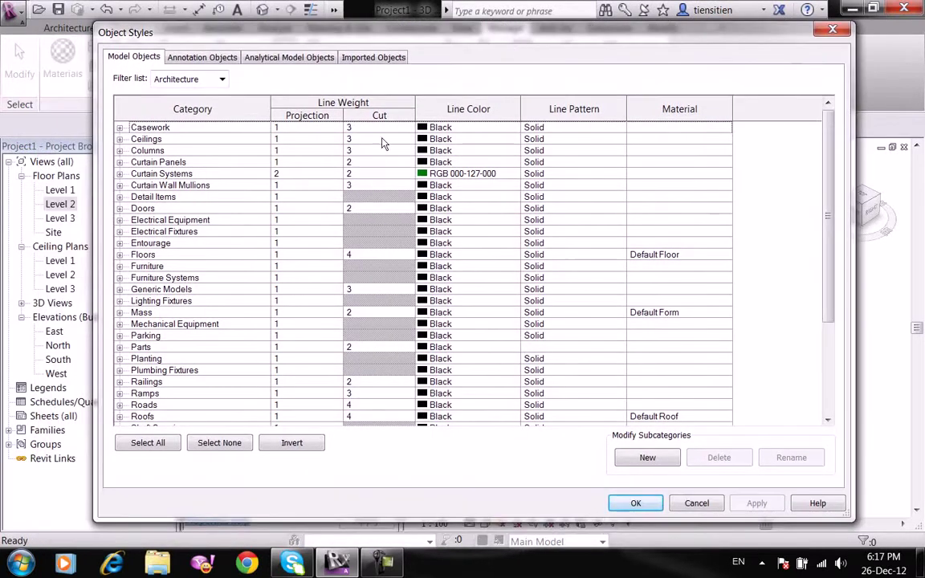
click(200, 59)
click(289, 58)
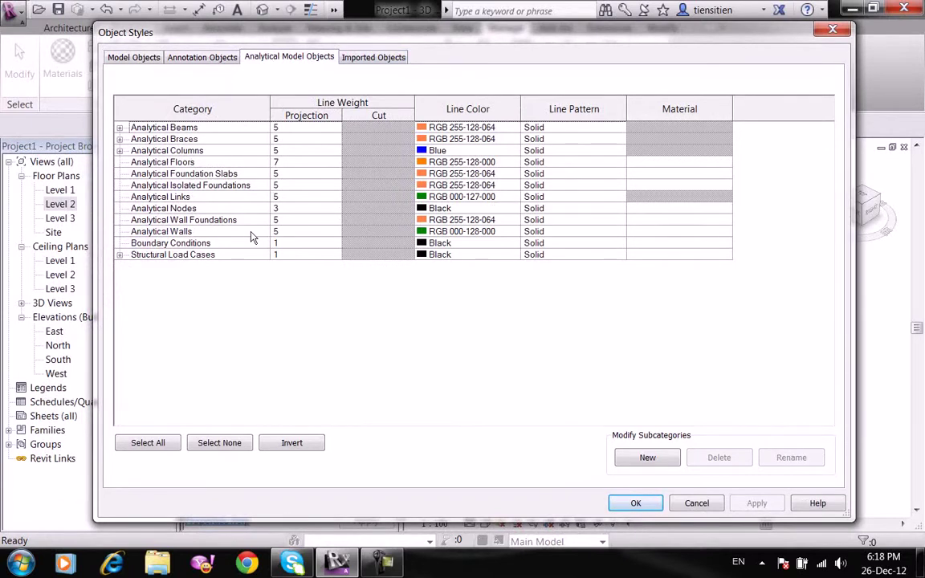
click(210, 58)
click(299, 61)
click(121, 57)
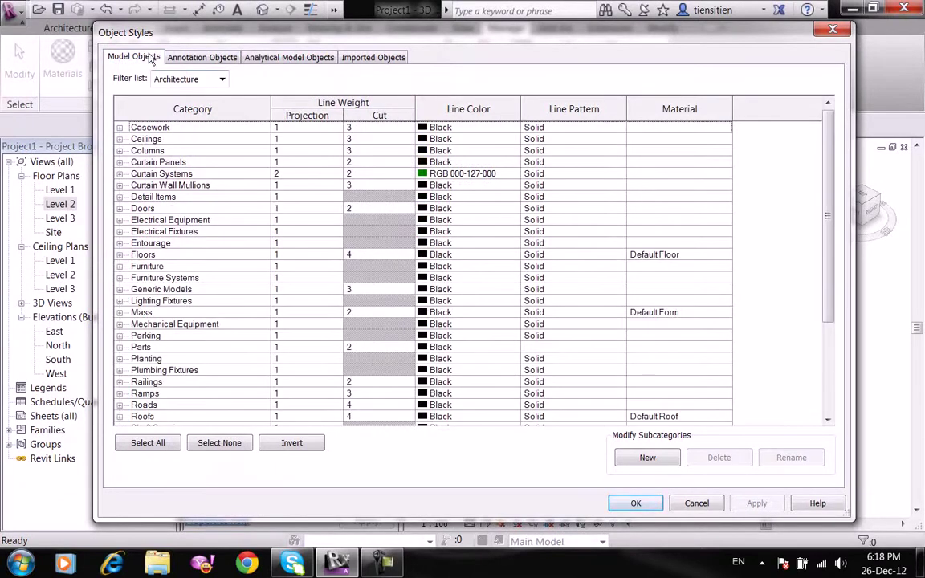
click(174, 57)
click(392, 64)
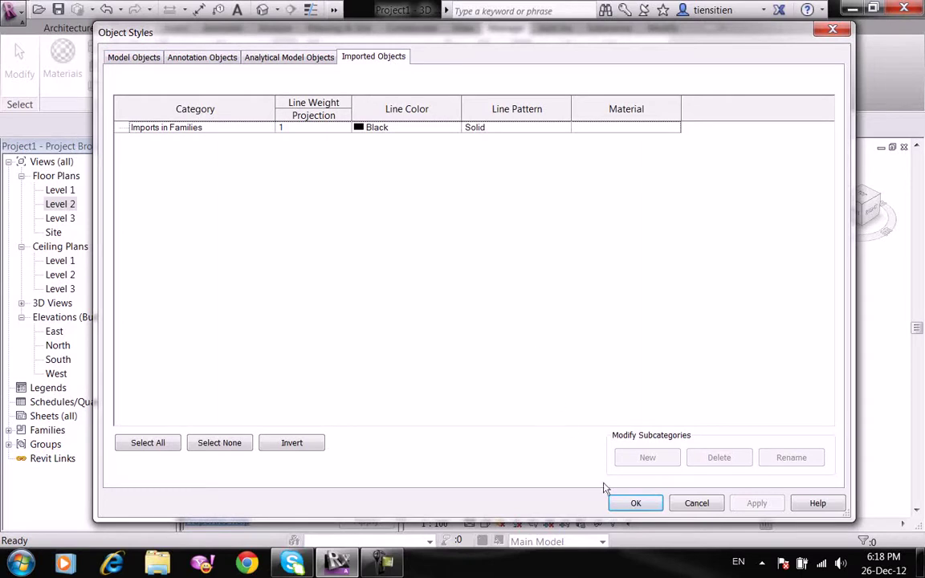
click(634, 503)
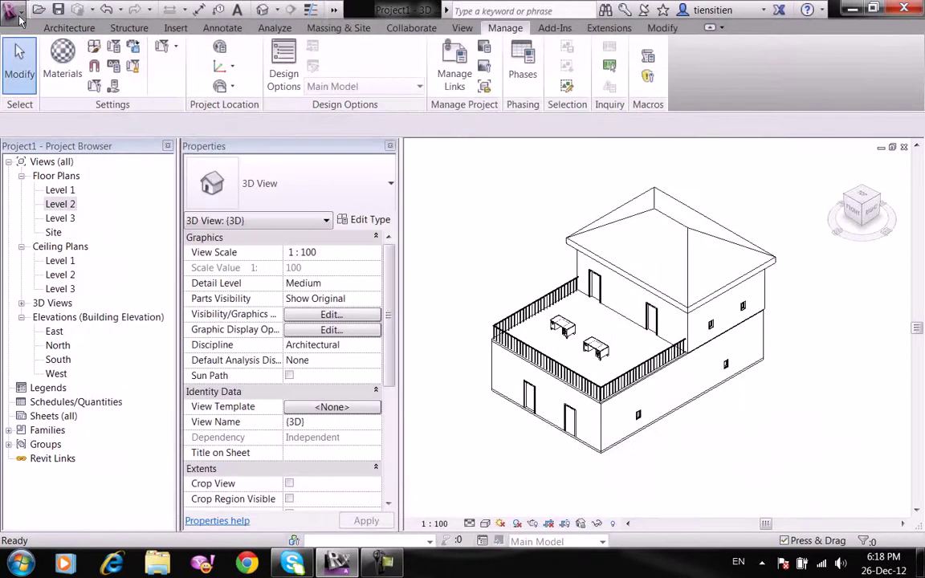
Check the DWG/DXF export layers for Cable Tray Fittings, Casework, Columns and Curtain Panels.
click(13, 11)
mouse_move(55, 258)
mouse_move(217, 450)
click(386, 443)
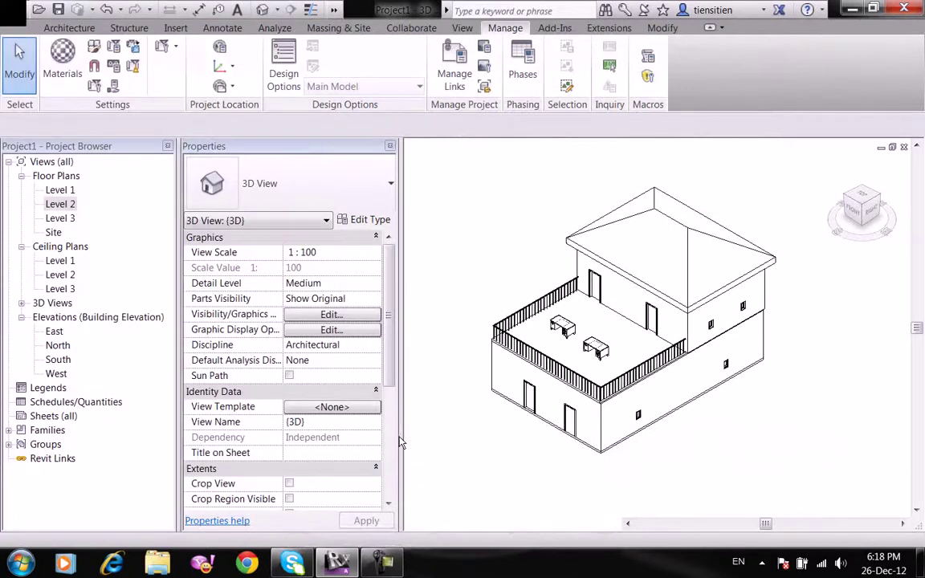
click(237, 187)
click(233, 210)
click(230, 234)
click(233, 280)
Check the Areas, Conduit Fittings and Ceilings layers, confirm the setup, and open Object Styles.
click(297, 175)
click(300, 212)
click(297, 257)
click(304, 303)
click(345, 176)
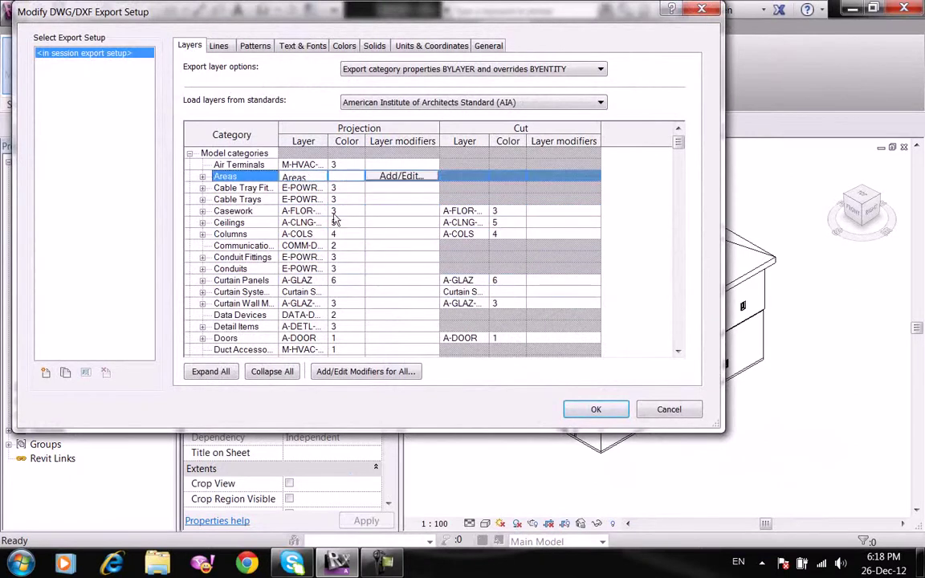
click(335, 222)
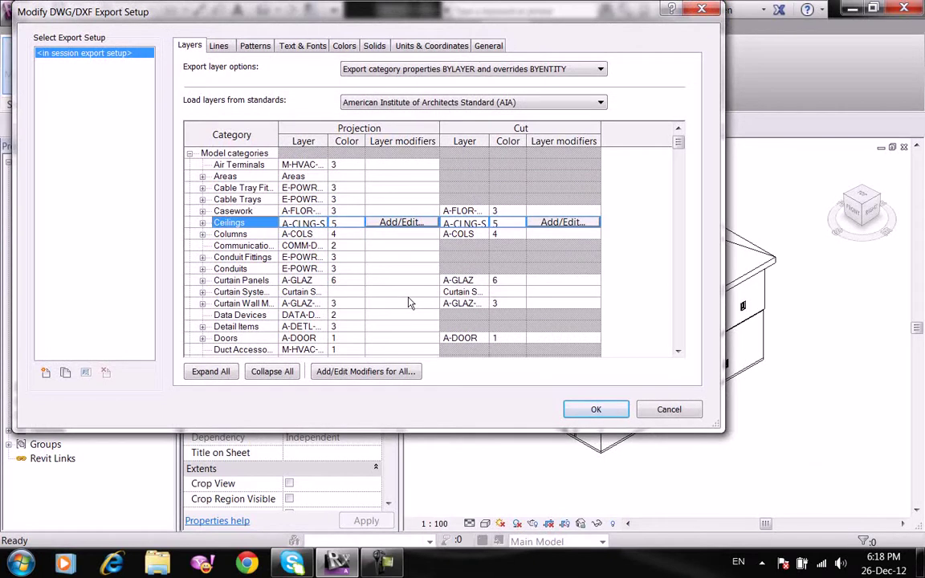
click(591, 409)
click(92, 48)
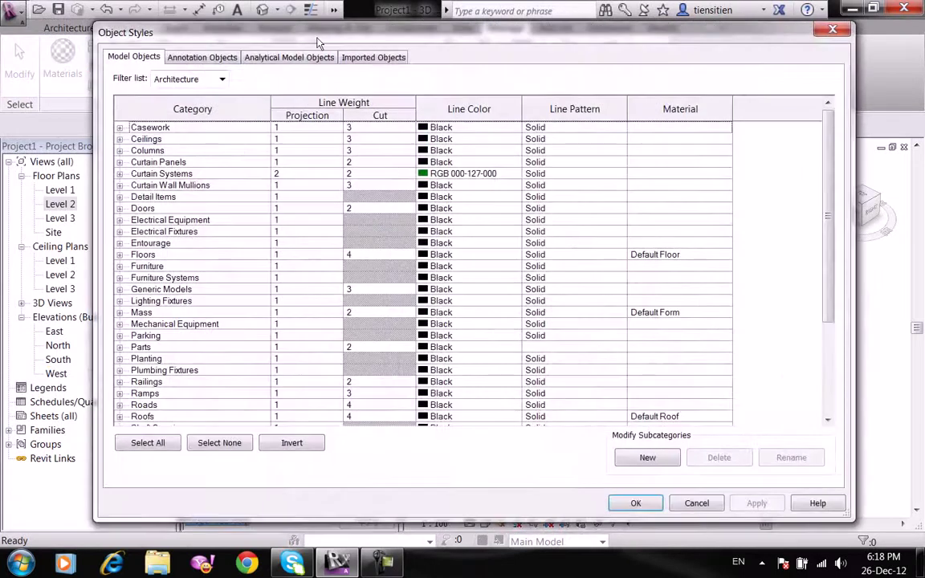
Review the Annotation and Imported object styles, leaving Imports in Families at line weight 1 with its pattern unchanged.
drag(319, 42, 297, 22)
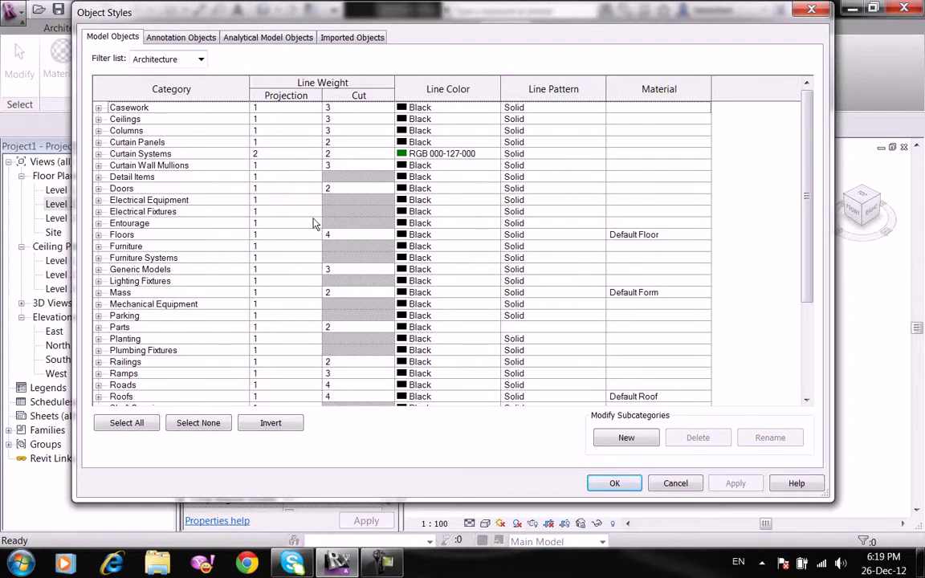
click(180, 40)
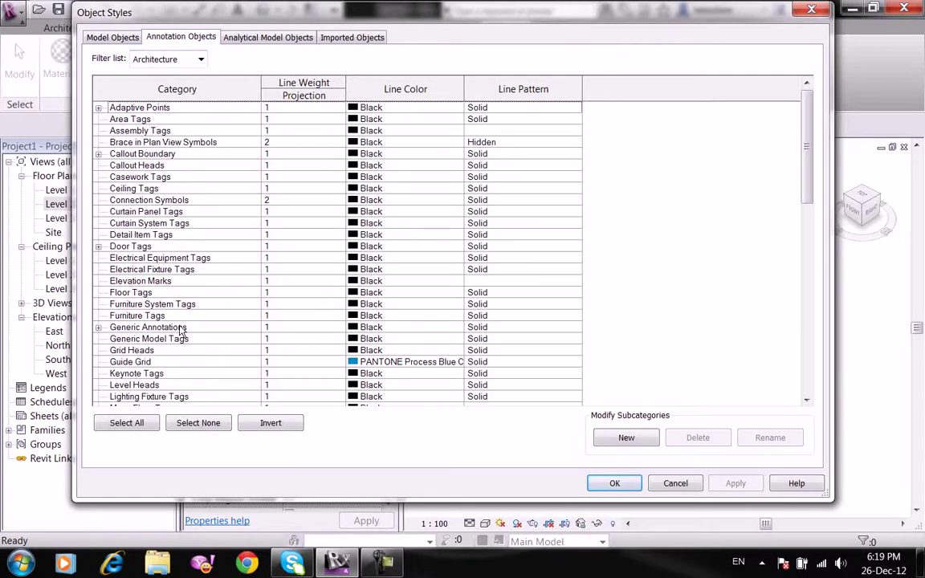
click(344, 37)
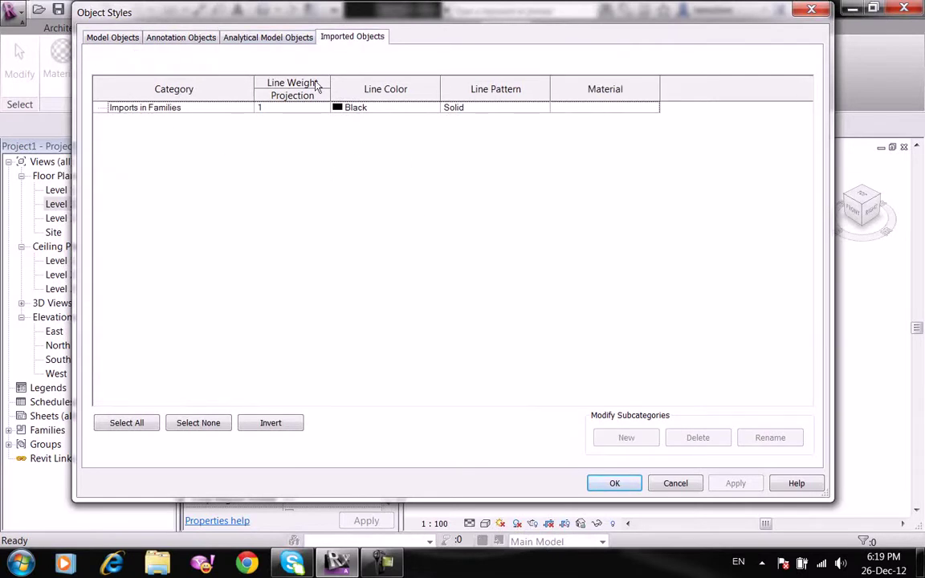
click(309, 111)
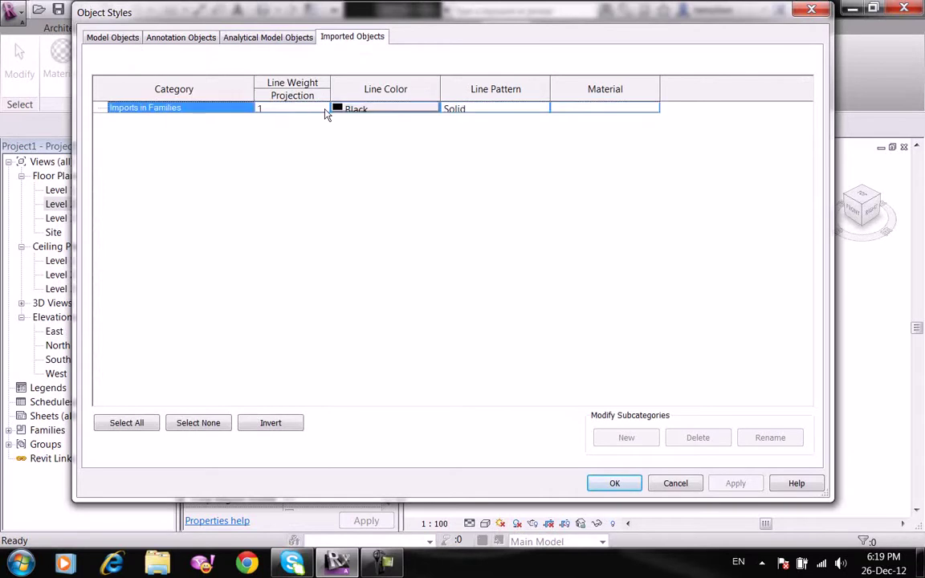
click(323, 107)
mouse_move(323, 128)
mouse_down()
mouse_move(329, 169)
mouse_move(334, 126)
mouse_up()
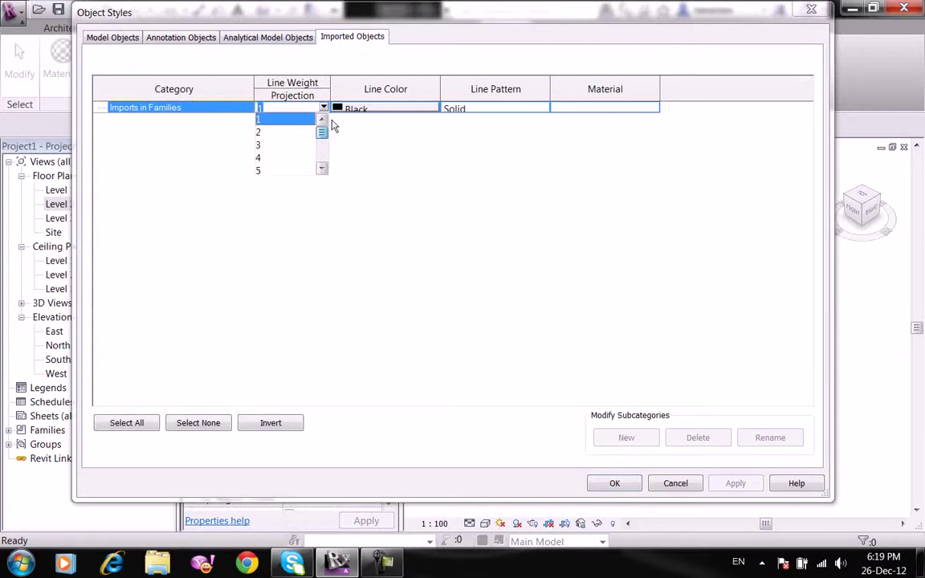
click(383, 180)
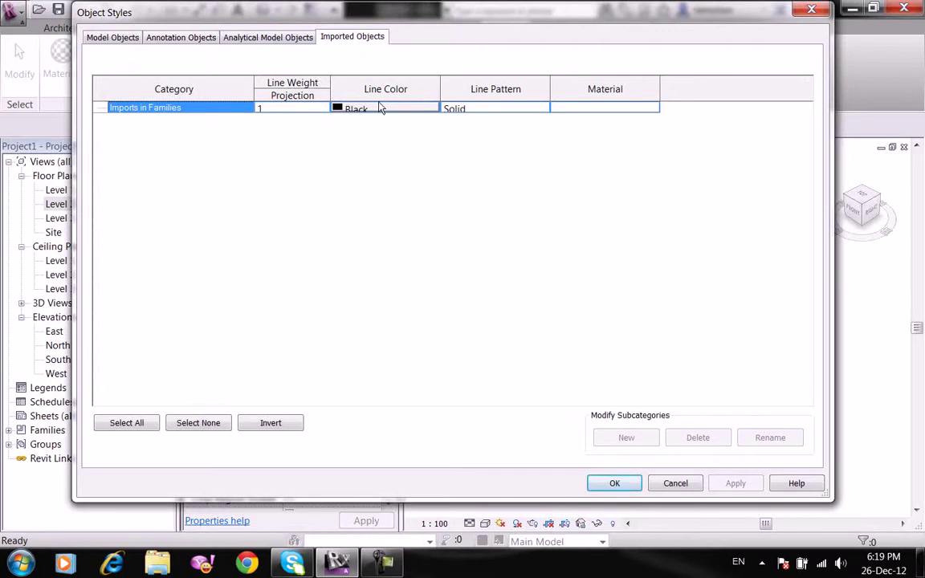
click(480, 106)
click(544, 109)
click(506, 227)
click(125, 38)
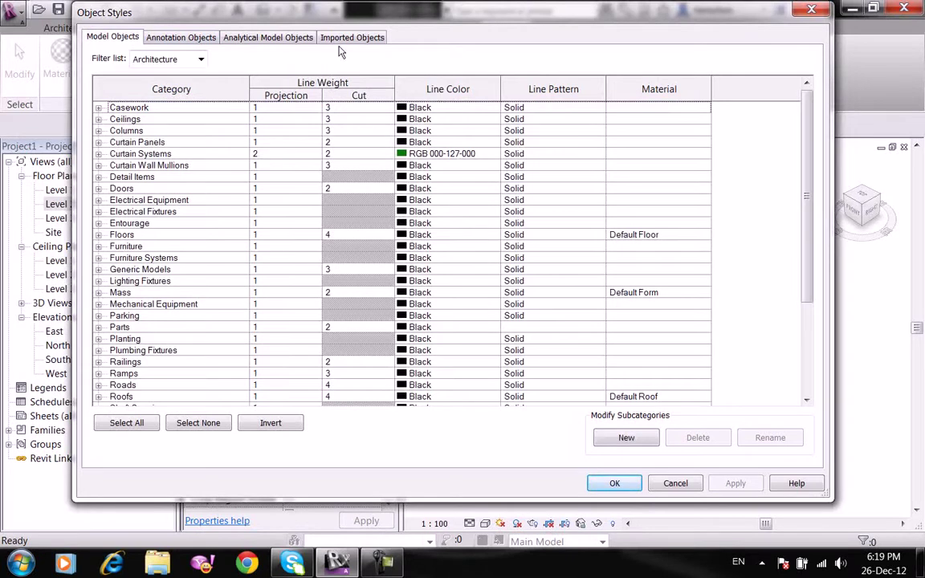
Close Object Styles without changes and open the Level 1 floor plan.
drag(363, 19, 354, 34)
click(602, 496)
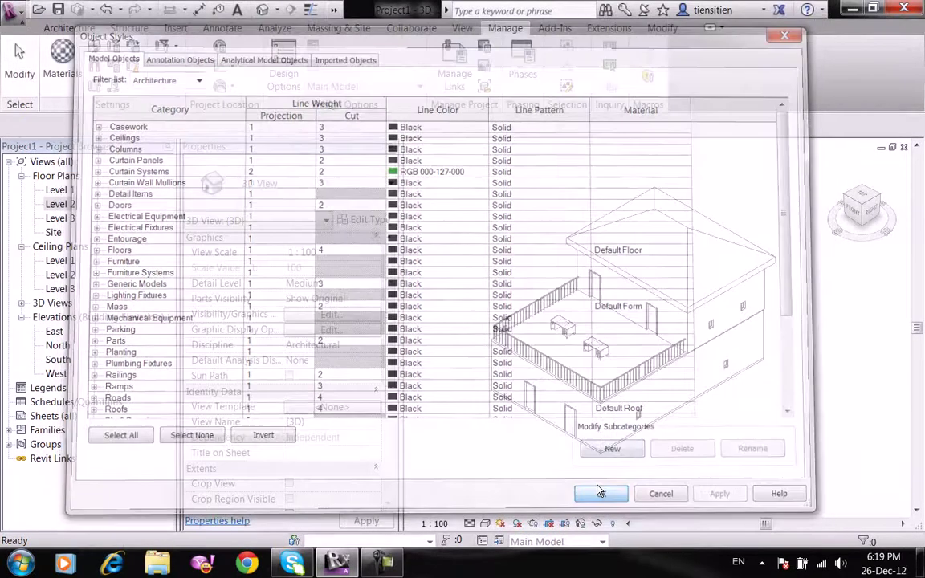
double_click(60, 189)
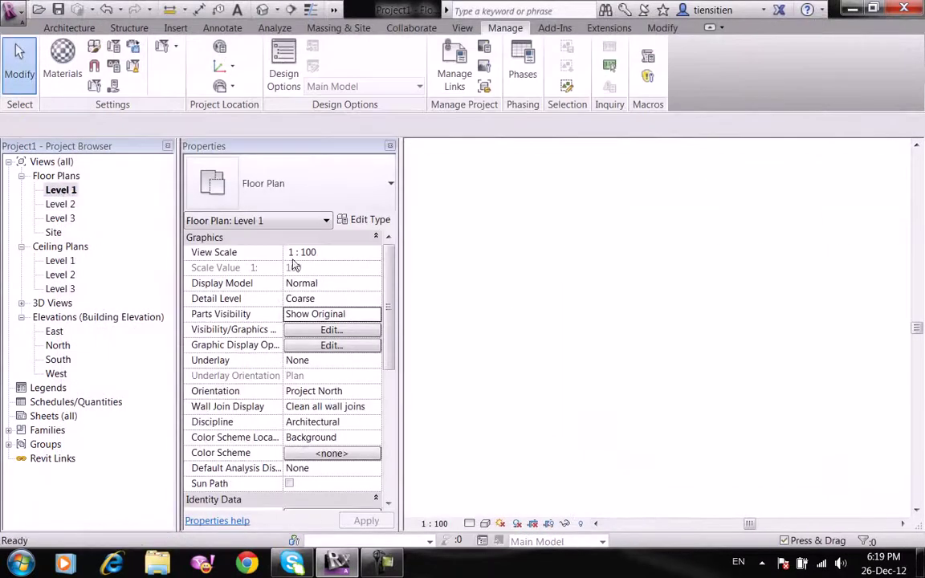
mouse_move(559, 322)
middle_down()
mouse_move(546, 408)
mouse_move(537, 375)
middle_up()
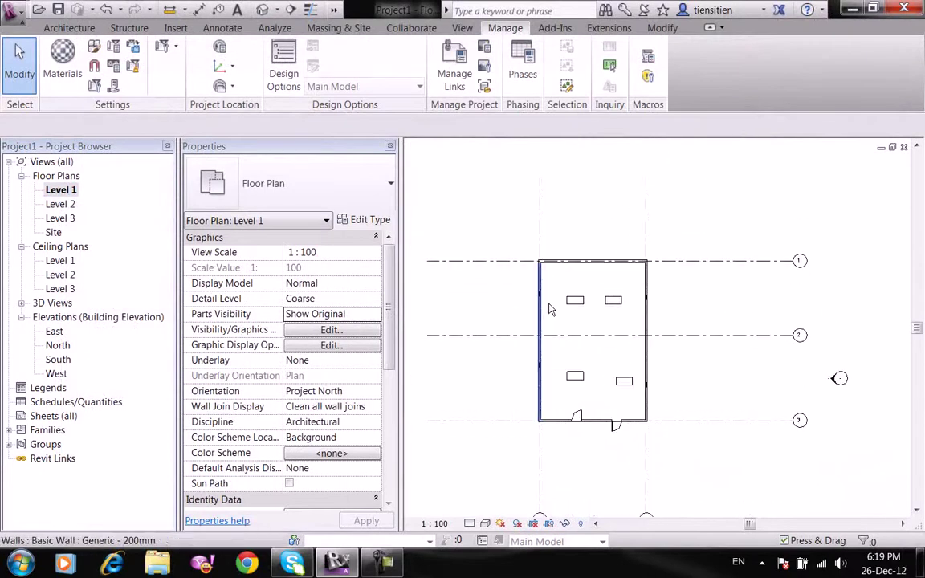
scroll(556, 355, up, 1)
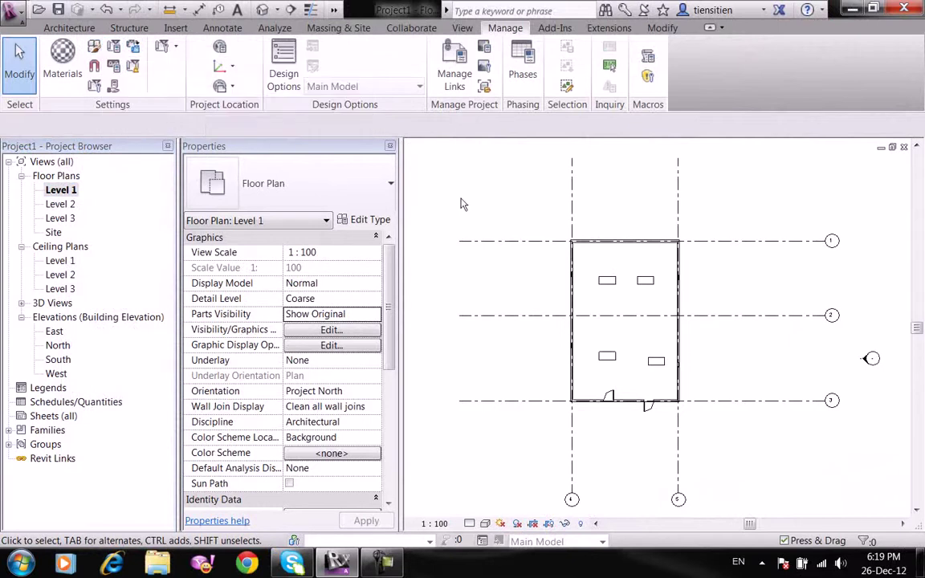
click(94, 46)
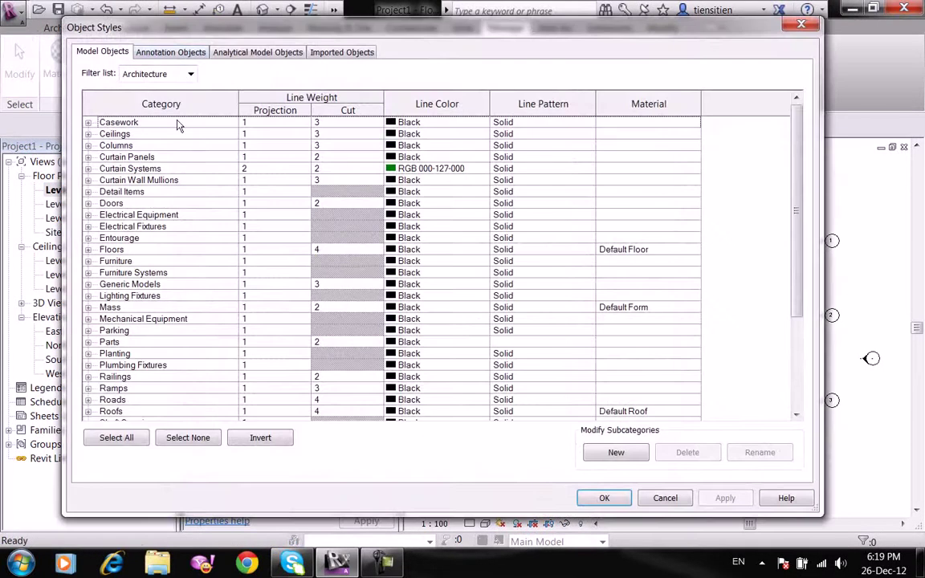
click(88, 122)
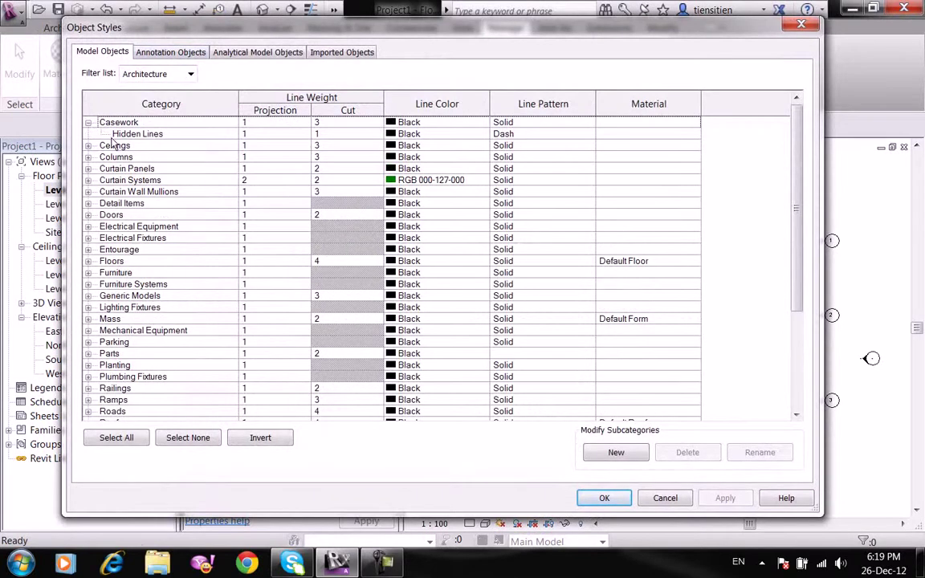
click(88, 122)
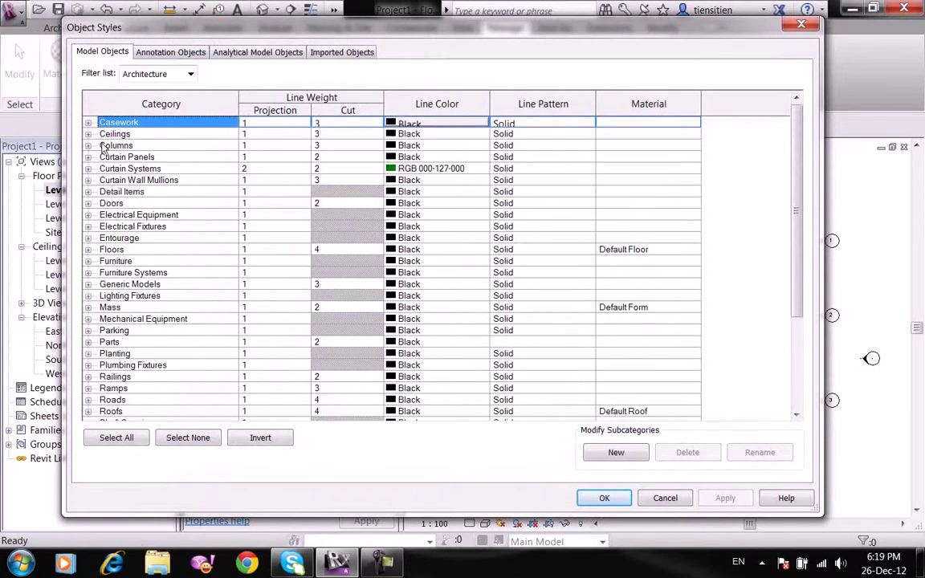
click(88, 204)
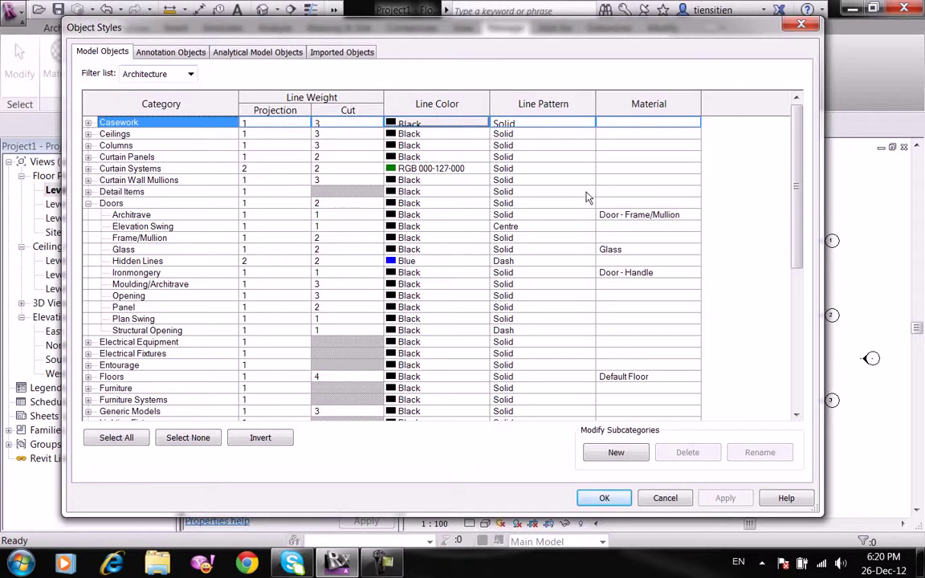
click(590, 158)
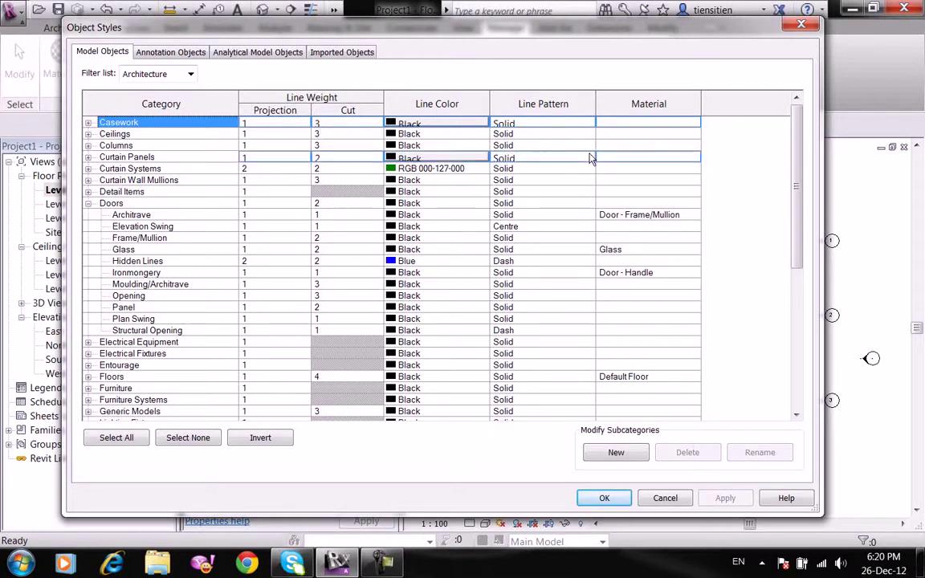
click(590, 158)
scroll(581, 210, down, 5)
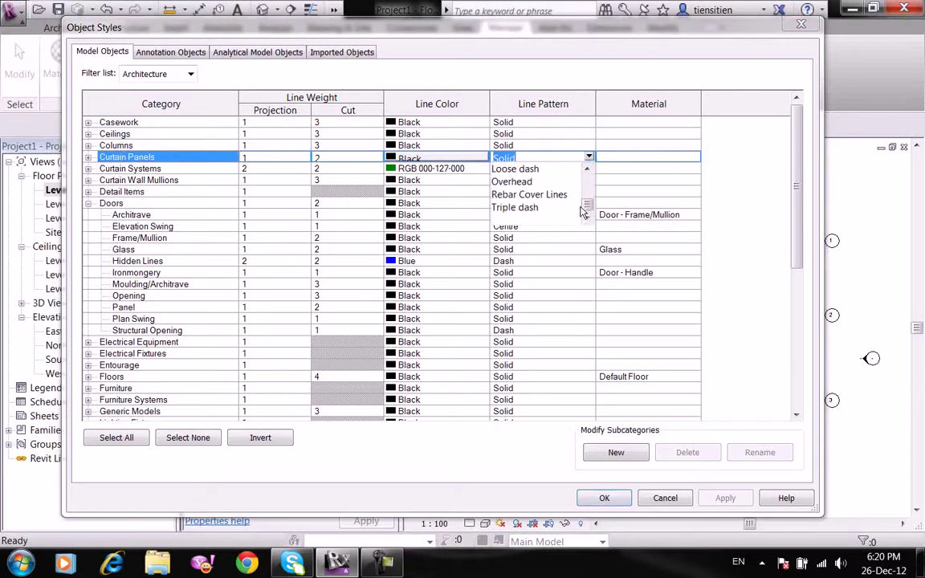
scroll(581, 210, up, 5)
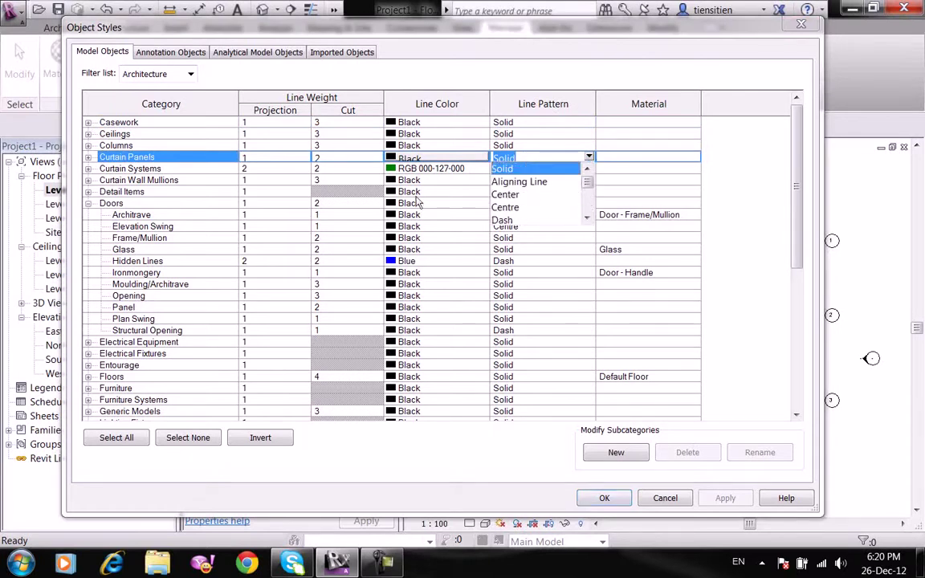
click(397, 58)
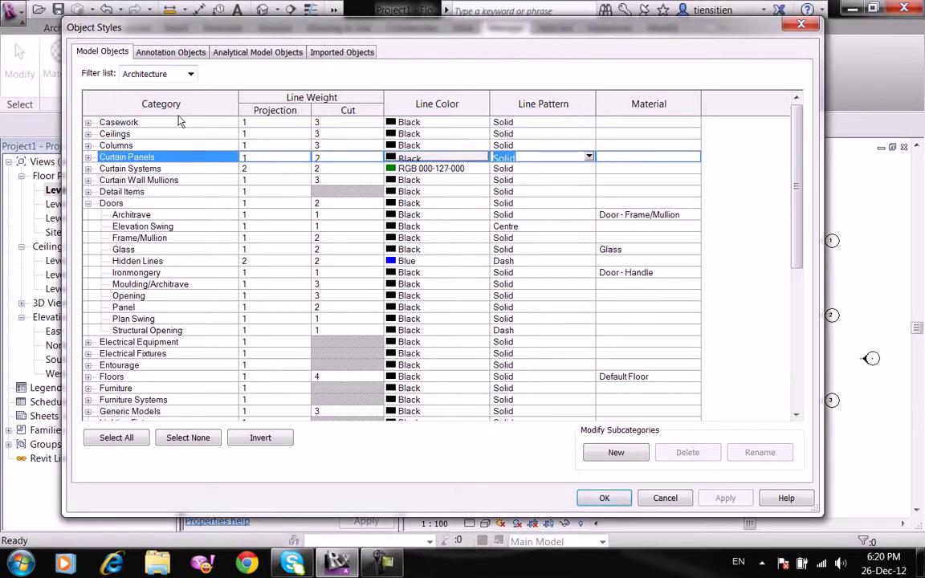
click(113, 205)
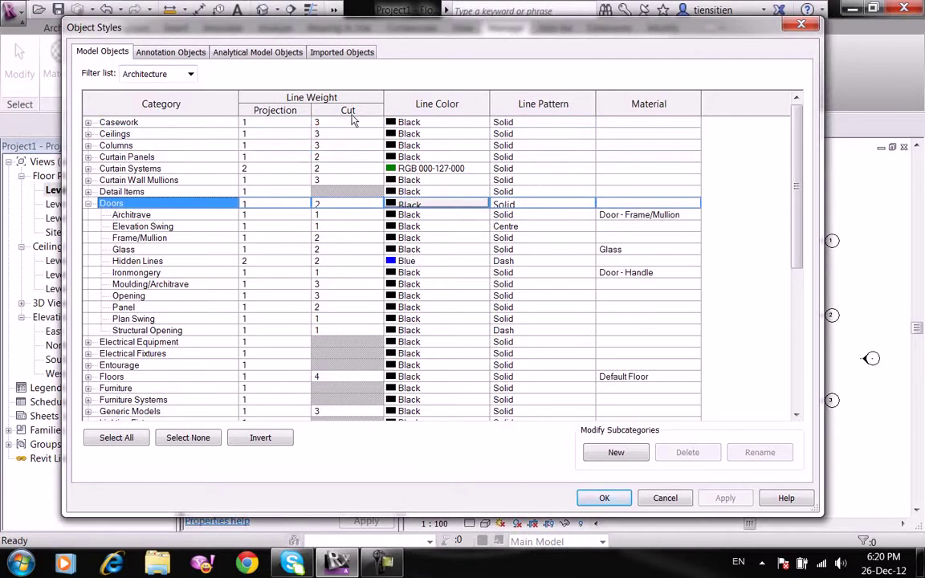
Close Object Styles and scroll Level 1's properties down to the Extents section.
click(604, 498)
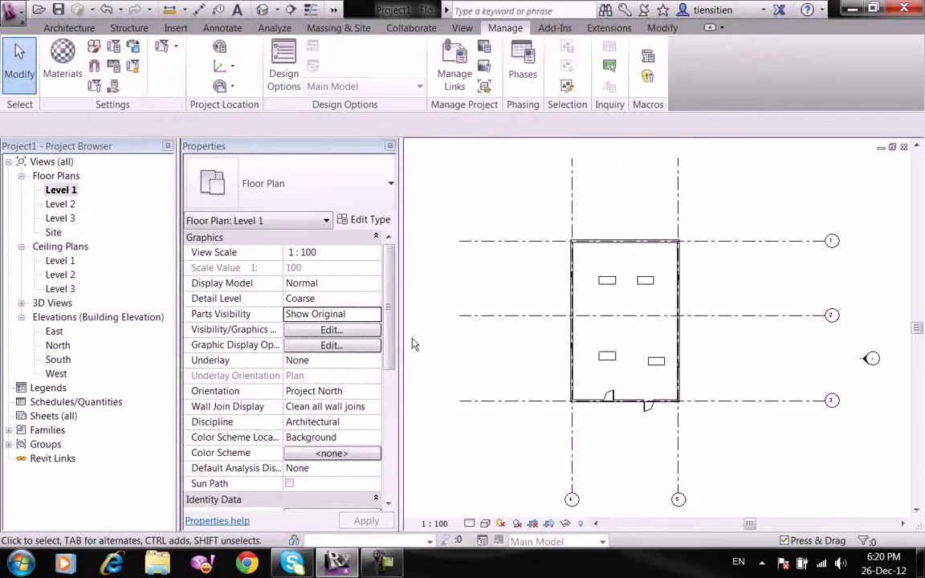
scroll(394, 338, down, 3)
scroll(397, 371, down, 2)
scroll(400, 404, up, 3)
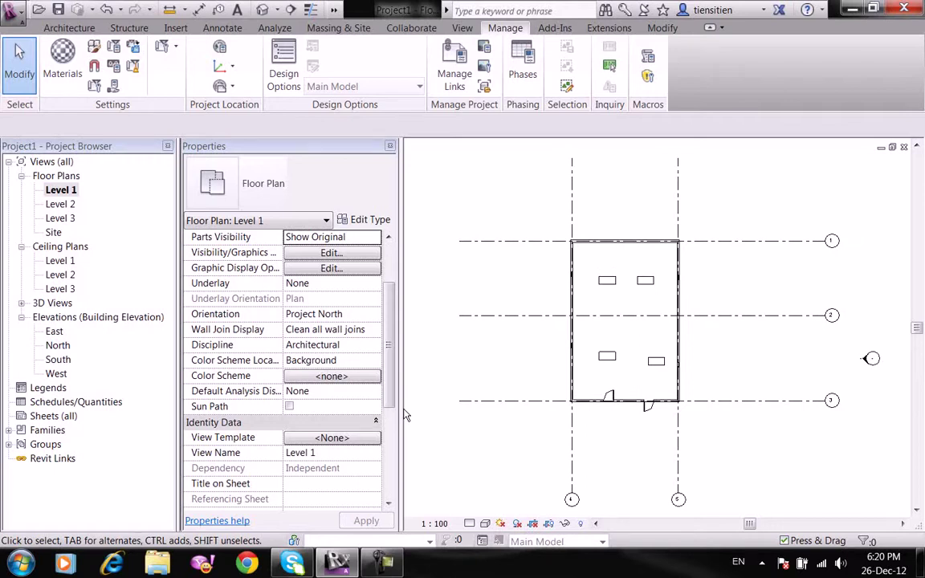
scroll(333, 406, down, 5)
Open Level 1's View Range, select the 1200 cut plane offset and apply the settings, keeping top 2300.
click(353, 395)
drag(241, 62, 472, 58)
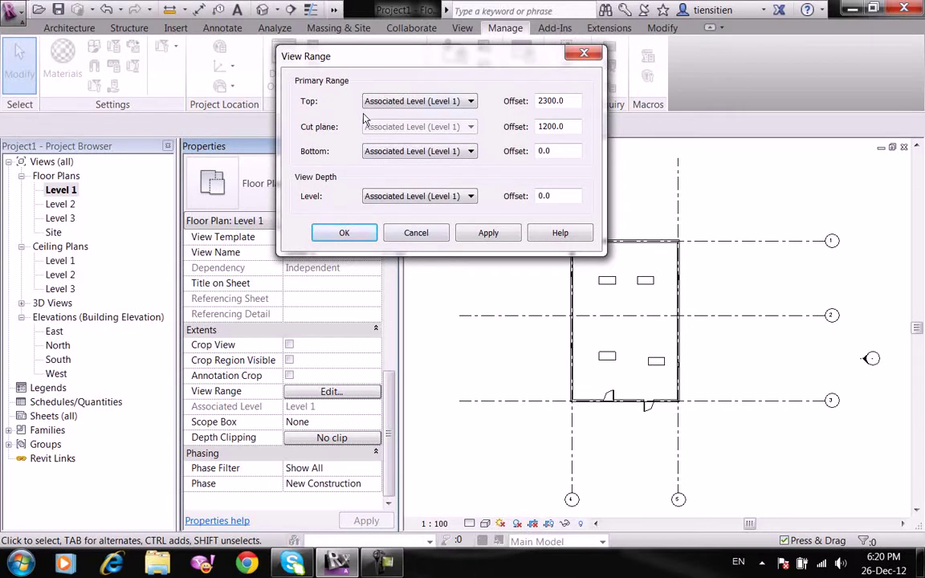
double_click(542, 128)
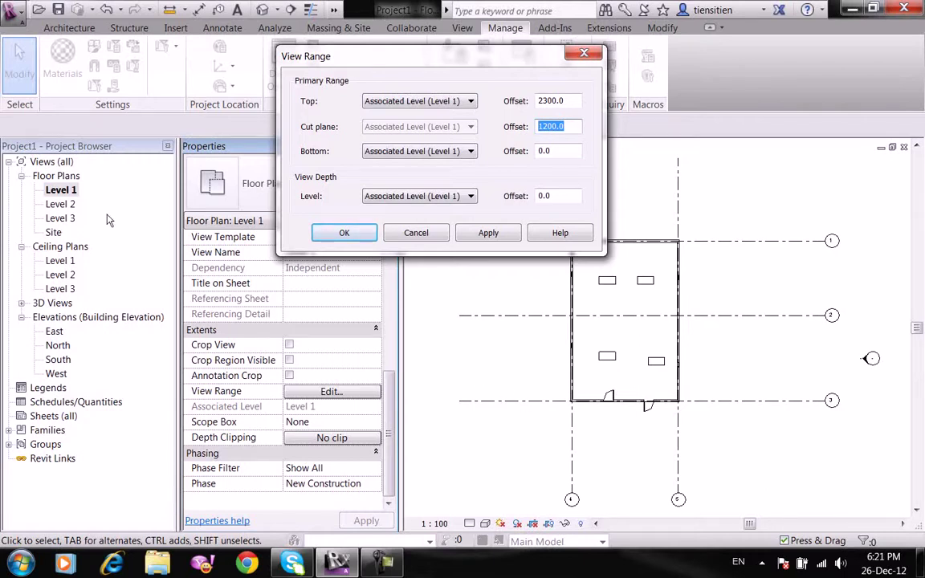
click(488, 233)
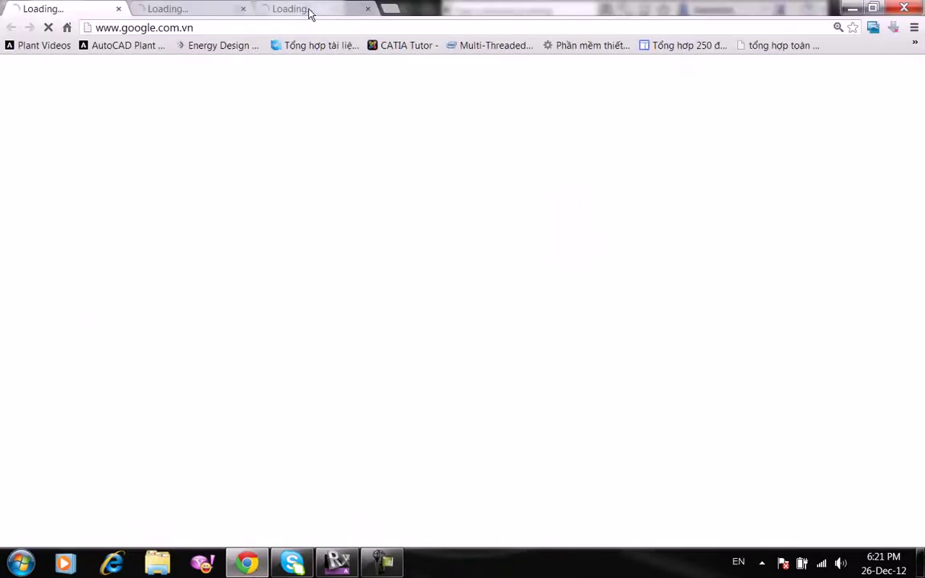
Go to google.com.vn in the third Chrome tab.
click(310, 14)
click(241, 29)
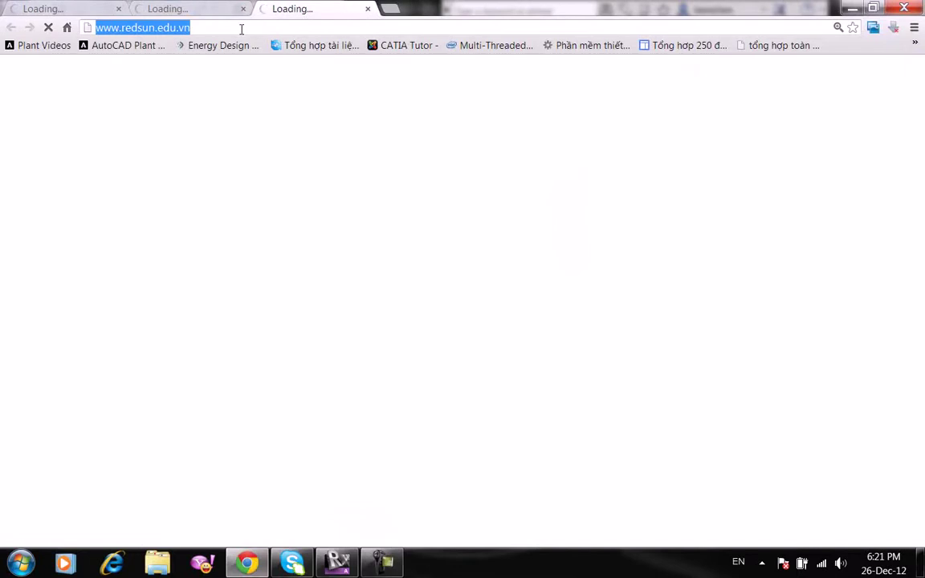
text(google.com)
key(Return)
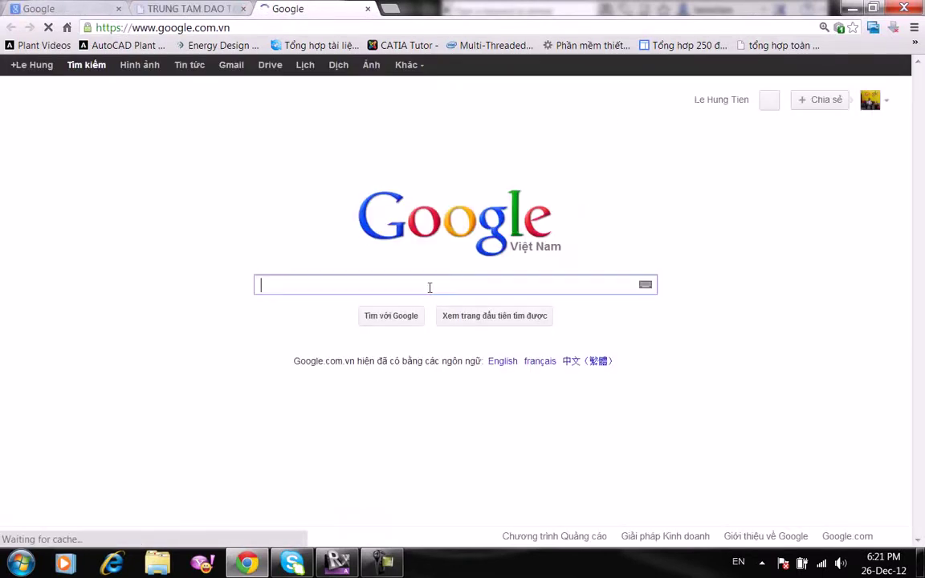
Search 'view frustum', open a frustum diagram image, then return to Revit.
text(view )
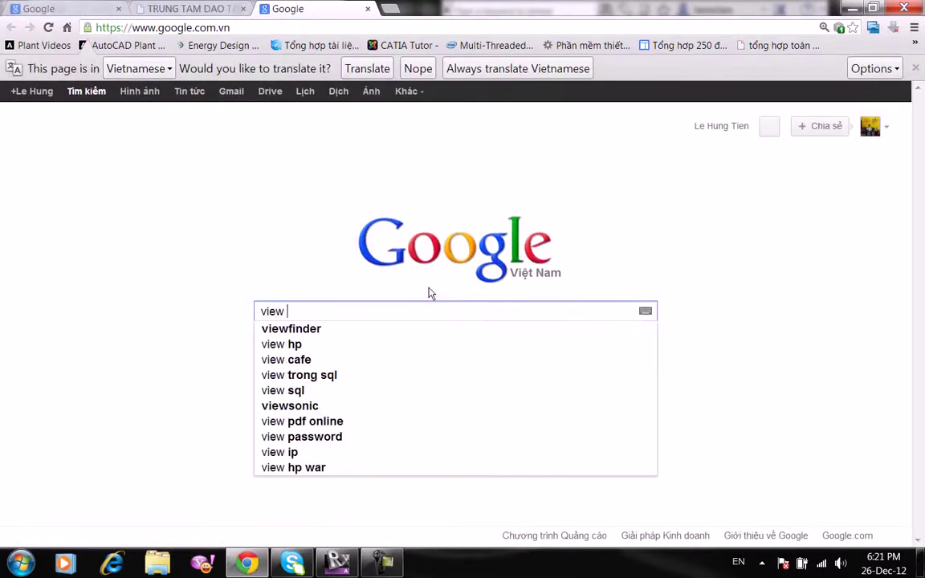
text(frsuti)
key(BackSpace)
key(BackSpace)
key(BackSpace)
key(BackSpace)
text(ust)
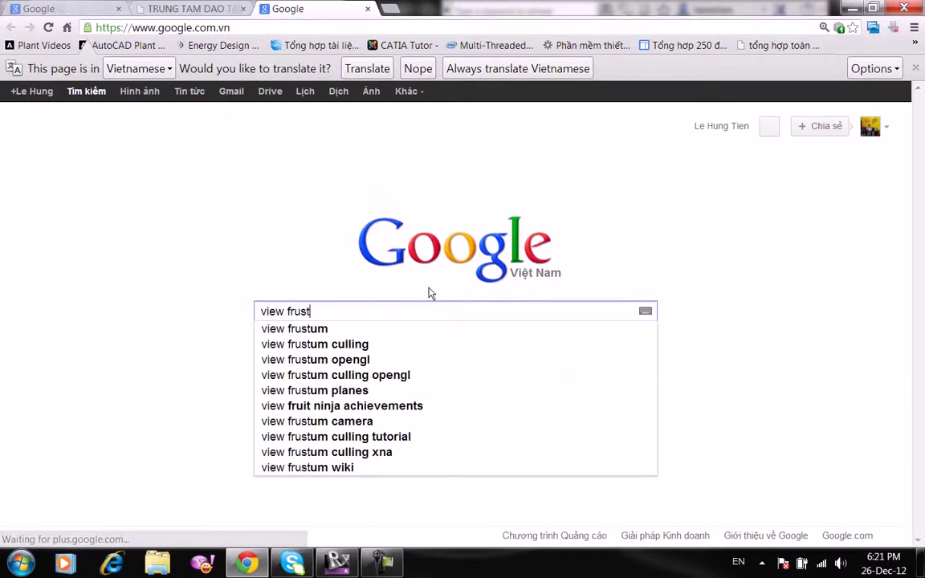
text(um)
key(Return)
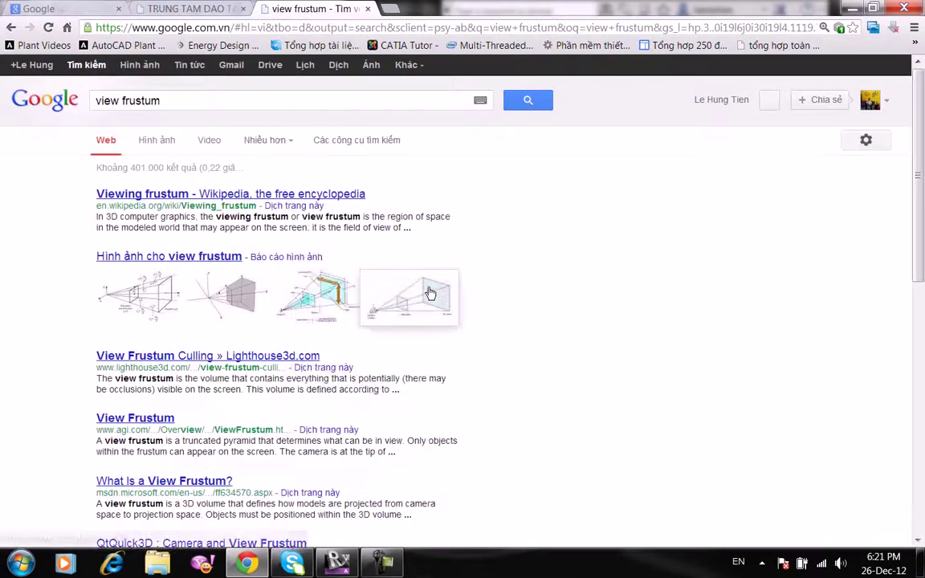
mouse_move(318, 296)
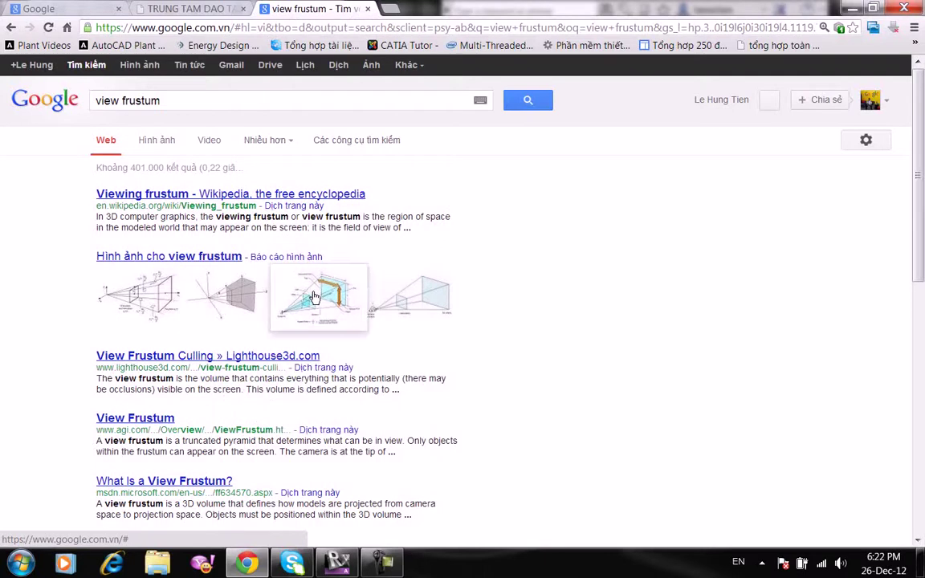
click(315, 298)
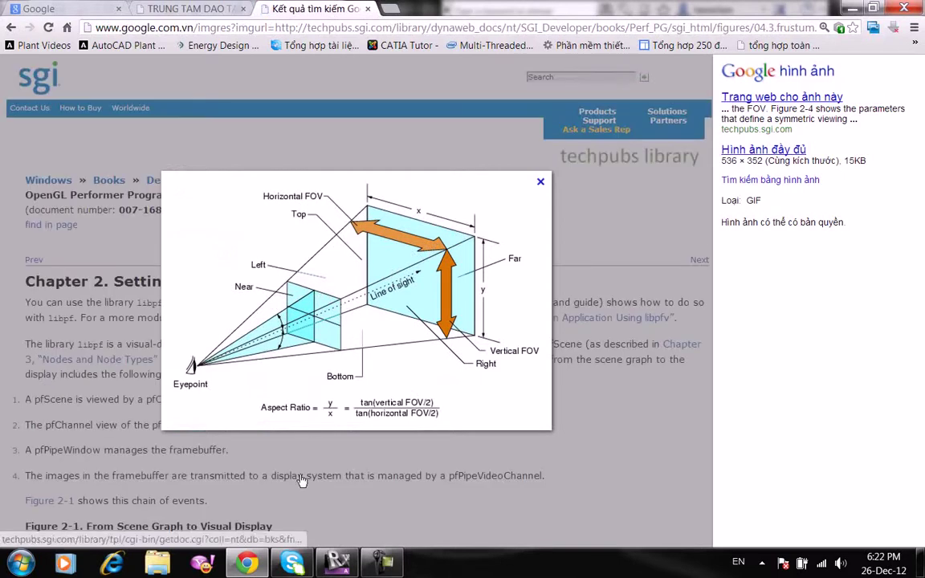
click(338, 564)
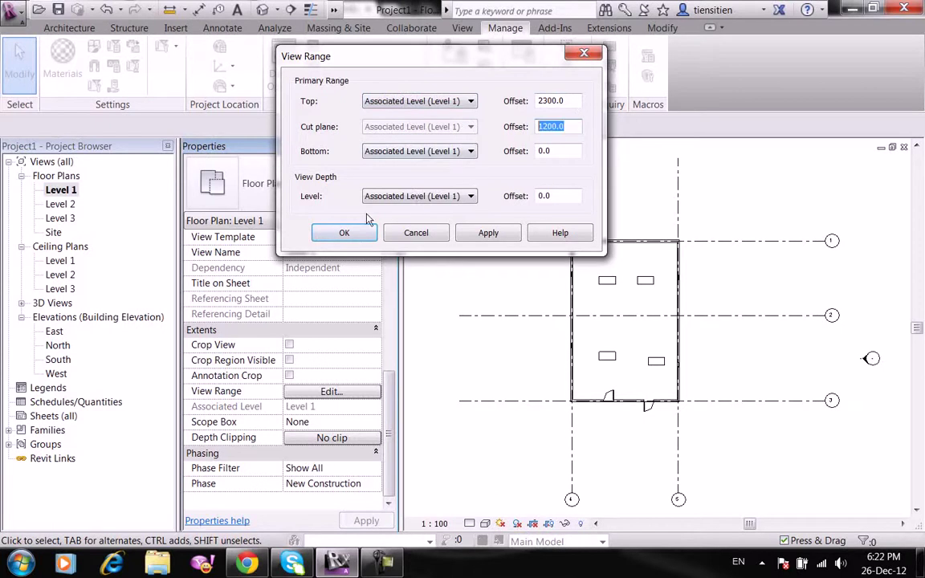
Confirm the View Range (top 2300, cut plane 1200, bottom 0) and reopen Object Styles.
click(344, 233)
scroll(513, 289, up, 1)
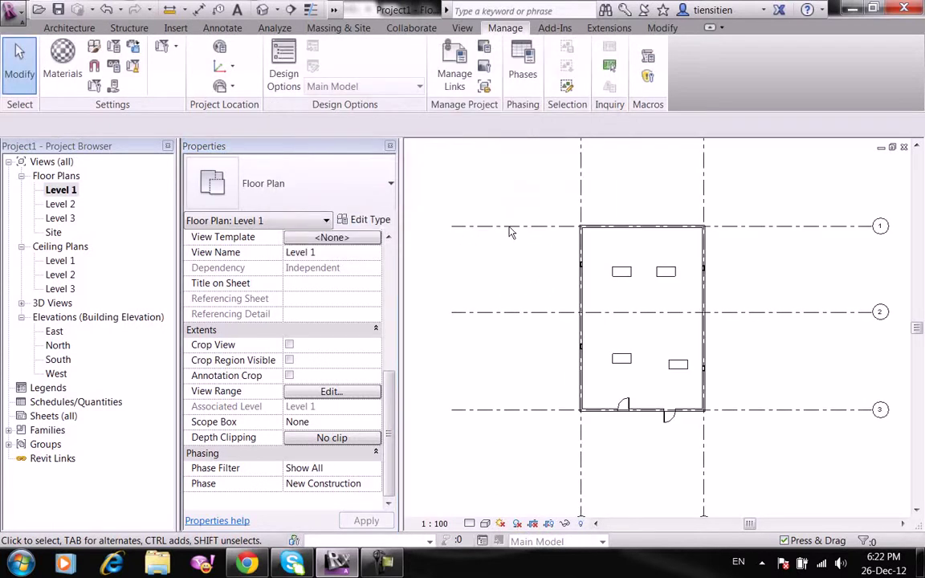
click(95, 48)
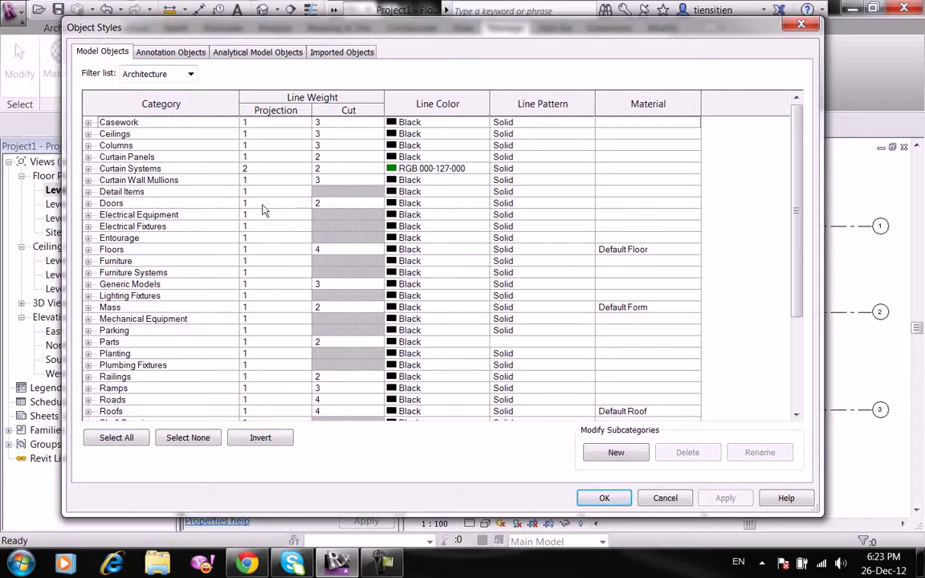
Expand the Doors category in Object Styles and select its Plan Swing subcategory.
click(109, 203)
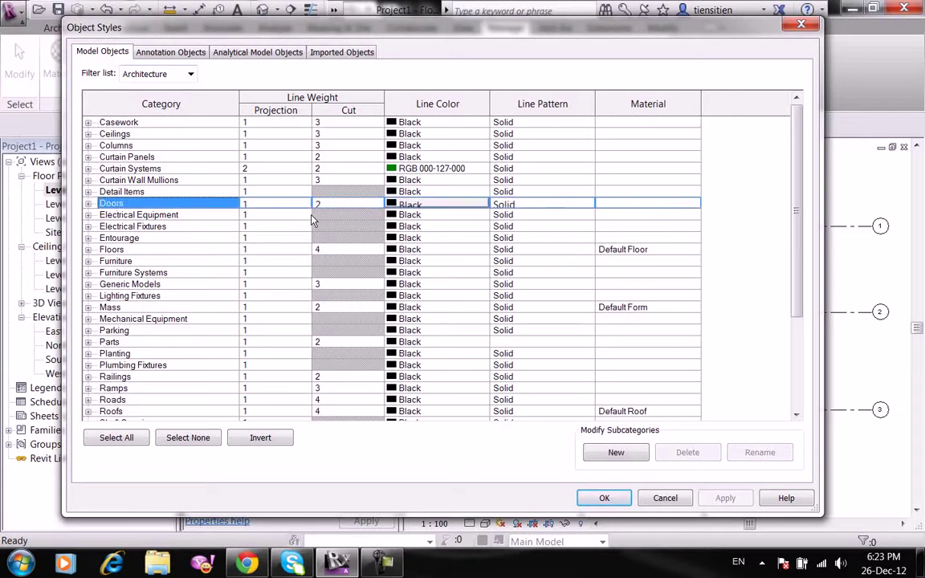
mouse_move(424, 36)
mouse_down()
mouse_move(497, 11)
mouse_move(577, 26)
mouse_up()
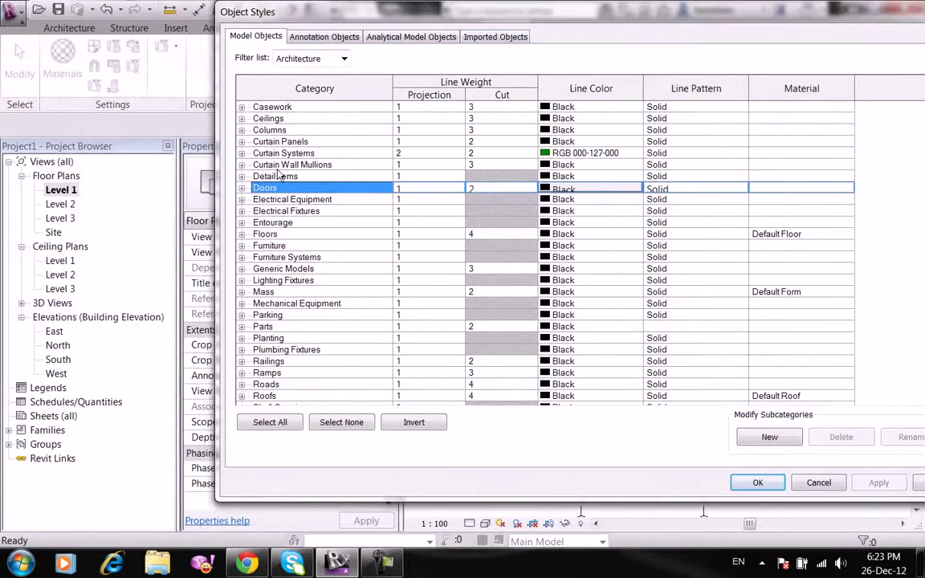
click(241, 188)
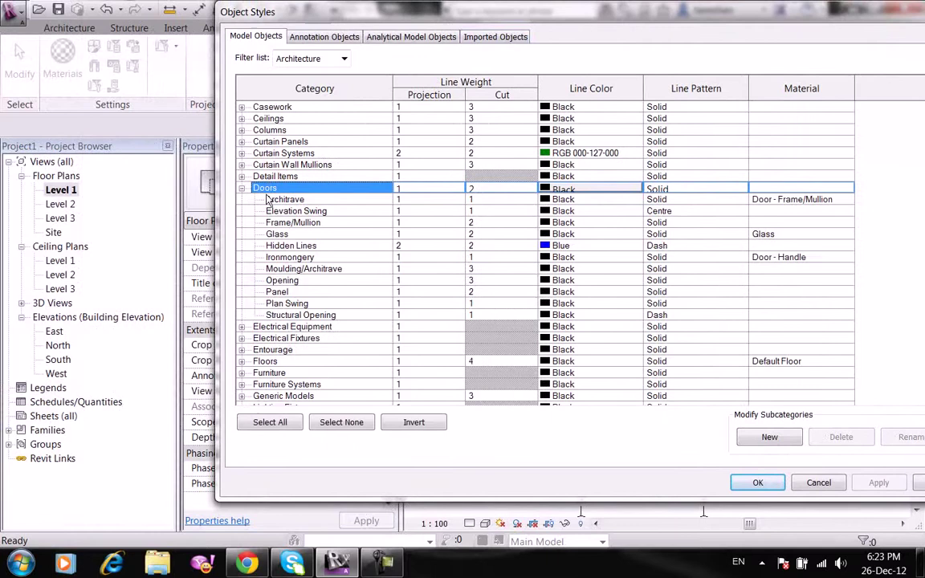
click(296, 305)
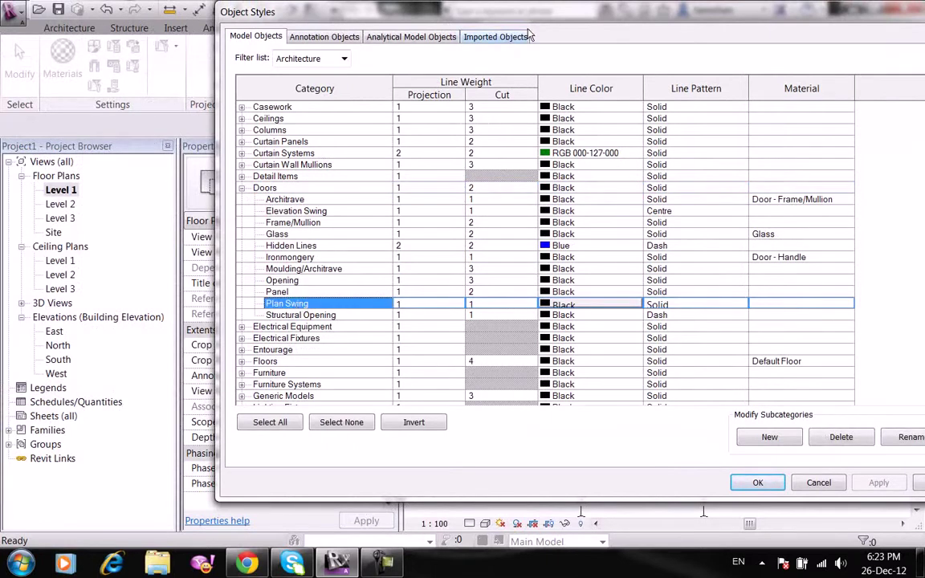
drag(485, 12, 20, 12)
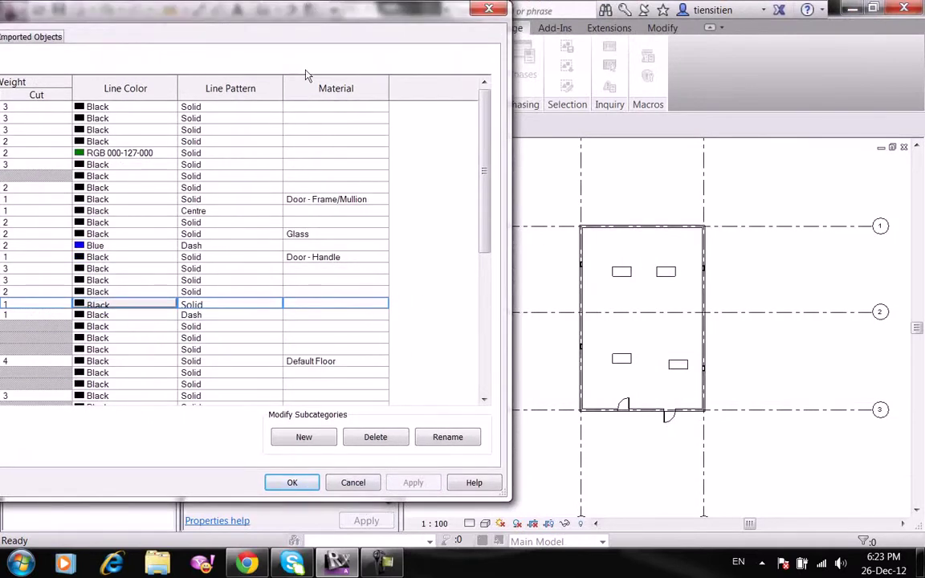
drag(312, 7, 403, 6)
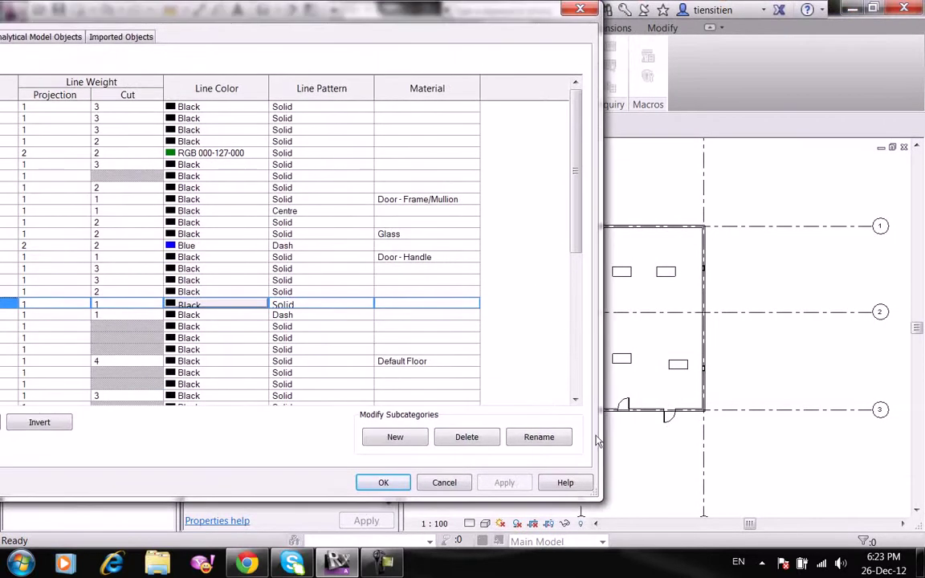
drag(338, 31, 464, 36)
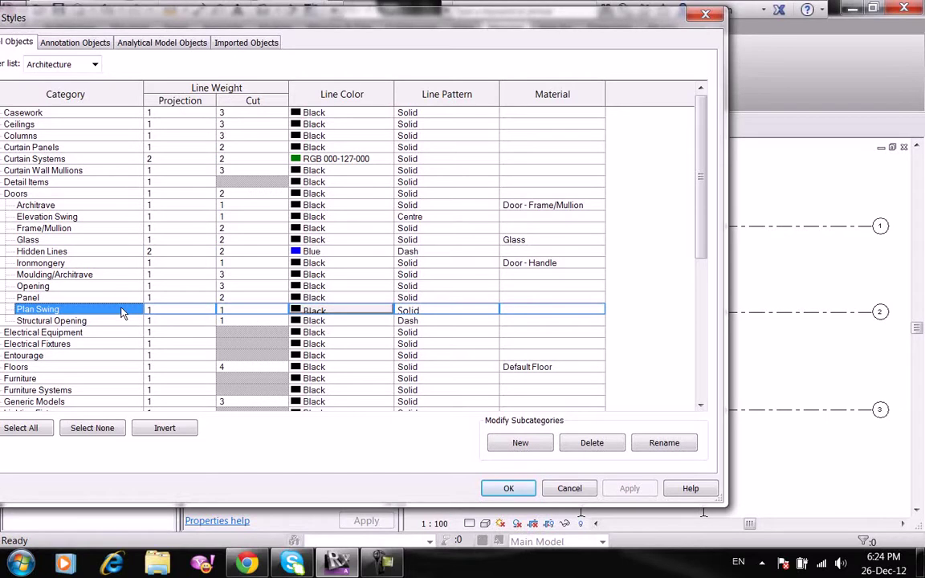
Give Doors > Plan Swing a Green line color and cut line weight 4, then apply.
click(254, 308)
click(282, 310)
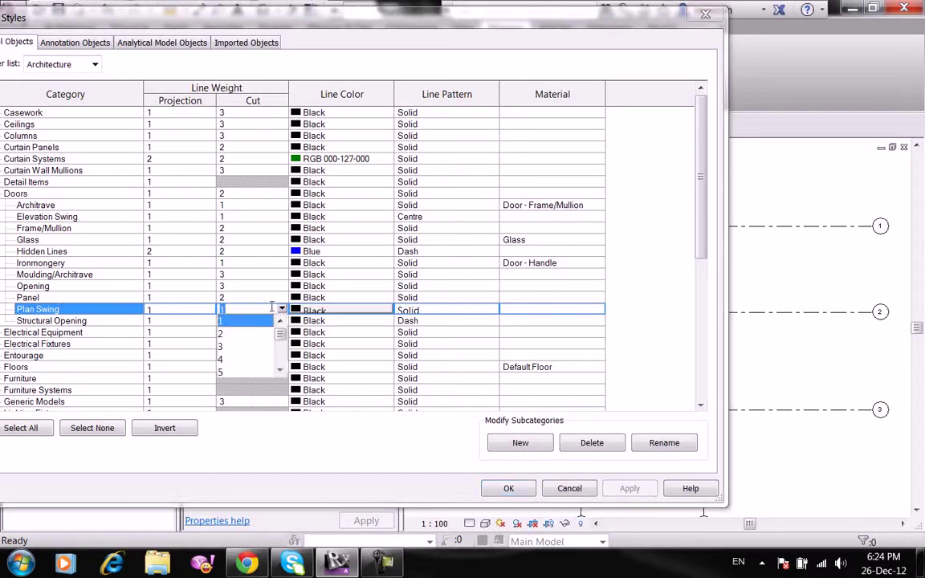
click(167, 303)
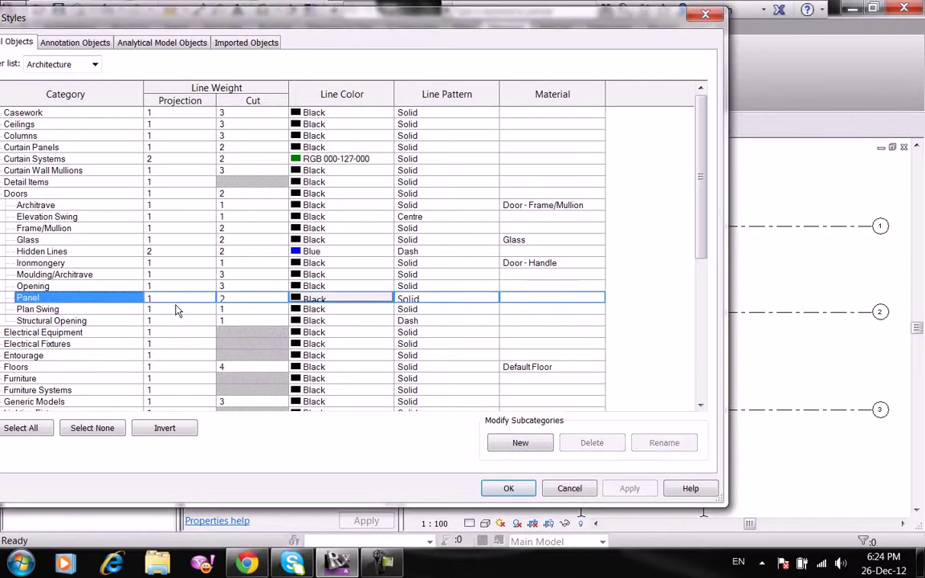
click(180, 312)
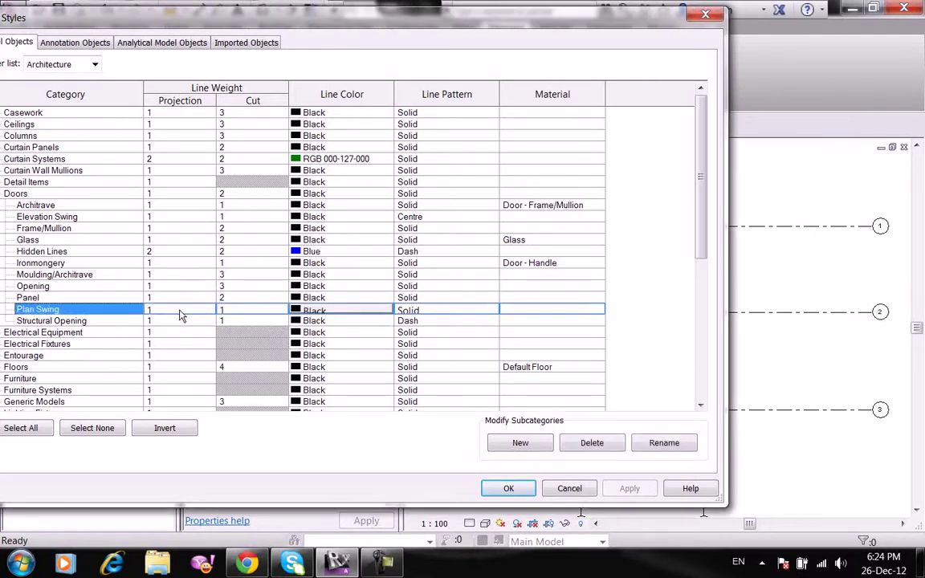
click(323, 313)
click(228, 184)
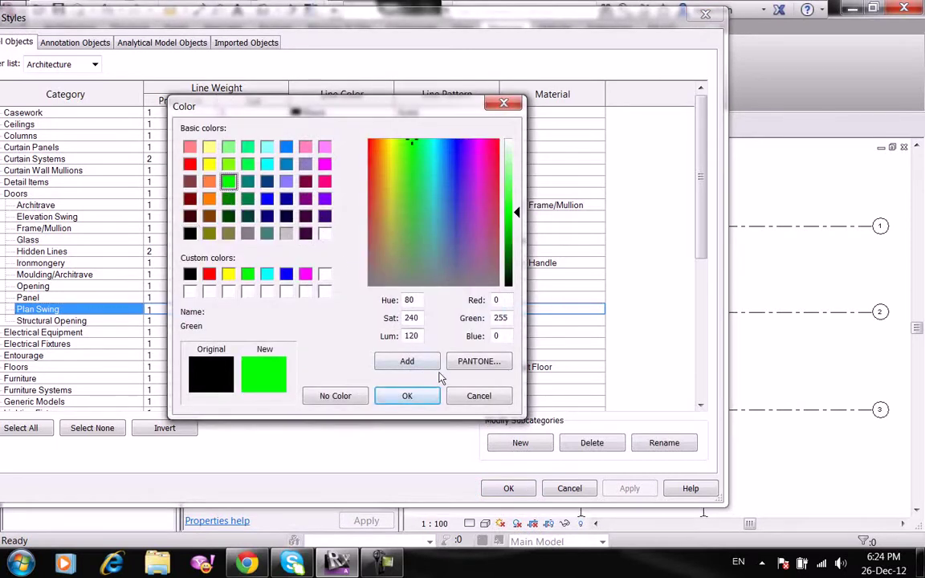
click(407, 395)
click(282, 311)
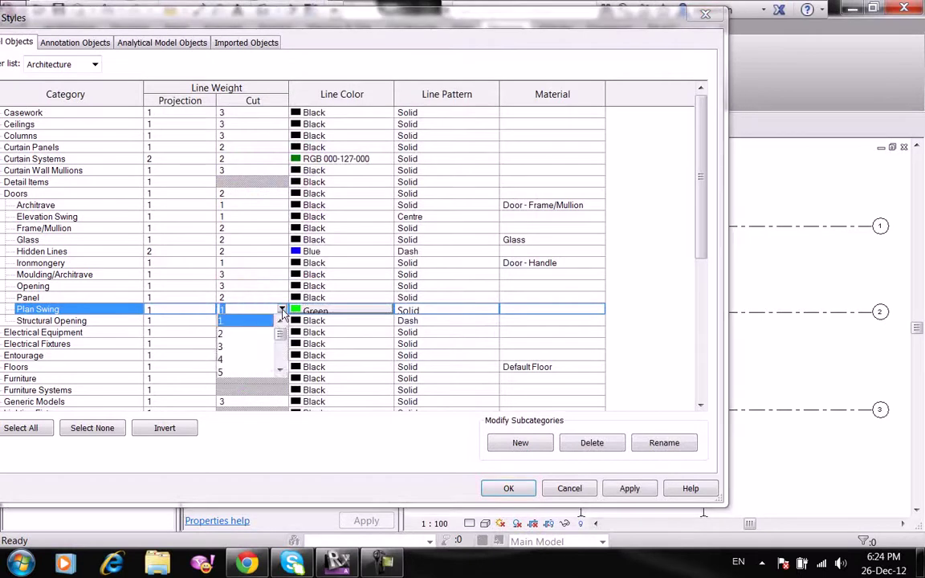
click(252, 326)
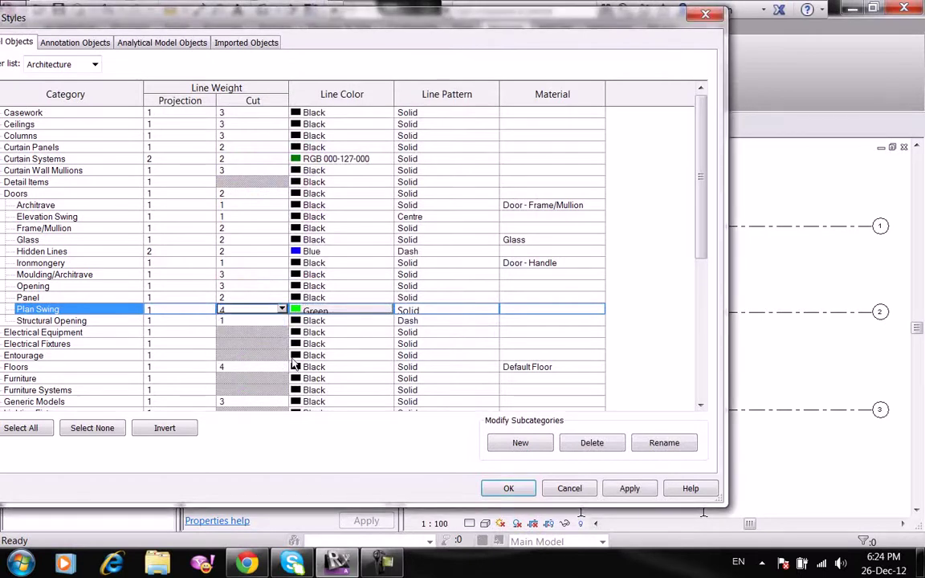
click(508, 488)
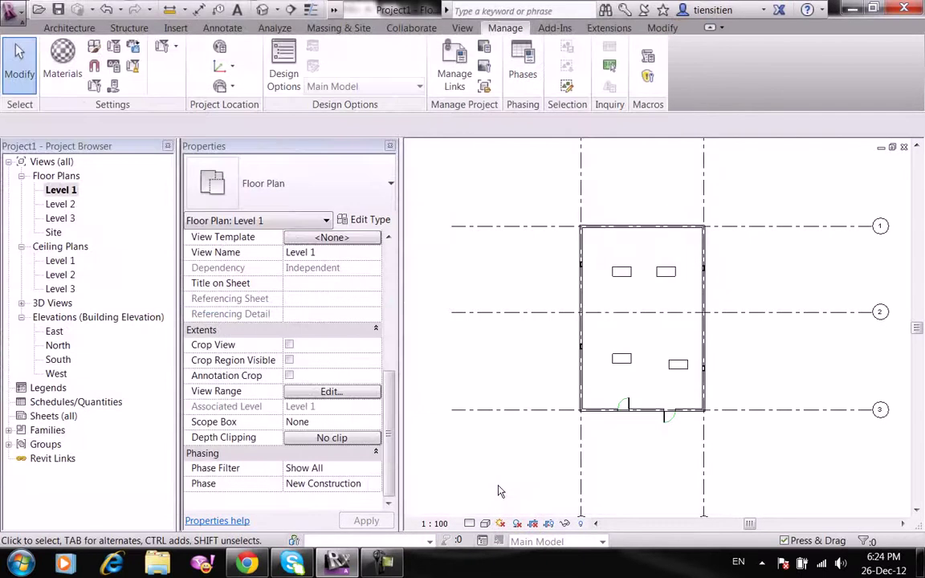
scroll(627, 424, up, 2)
scroll(627, 424, up, 3)
middle_drag(580, 368, 522, 368)
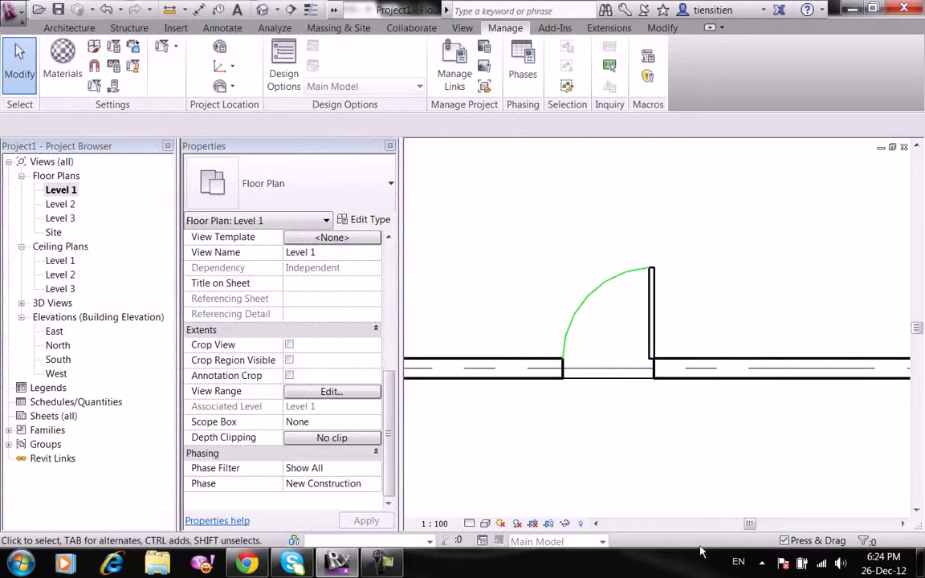
scroll(681, 510, down, 3)
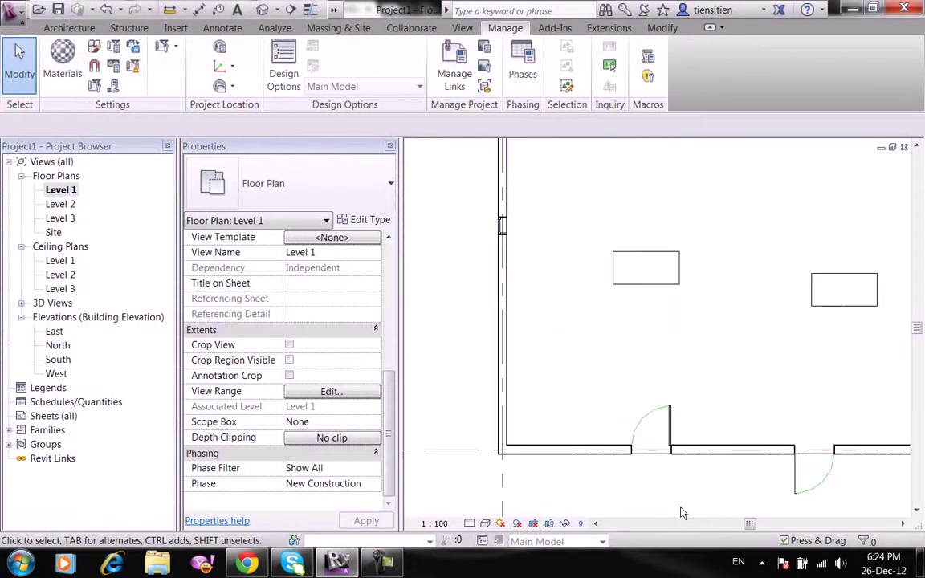
scroll(661, 480, down, 3)
scroll(661, 479, down, 2)
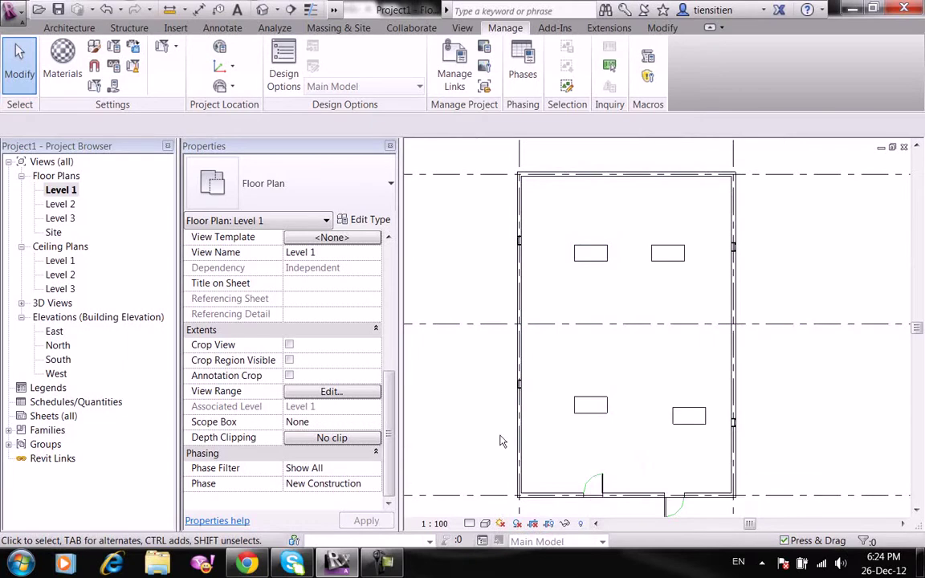
Set Walls > Common Edges to cut line weight 5 and Blue line color in Object Styles.
click(94, 47)
scroll(432, 296, down, 2)
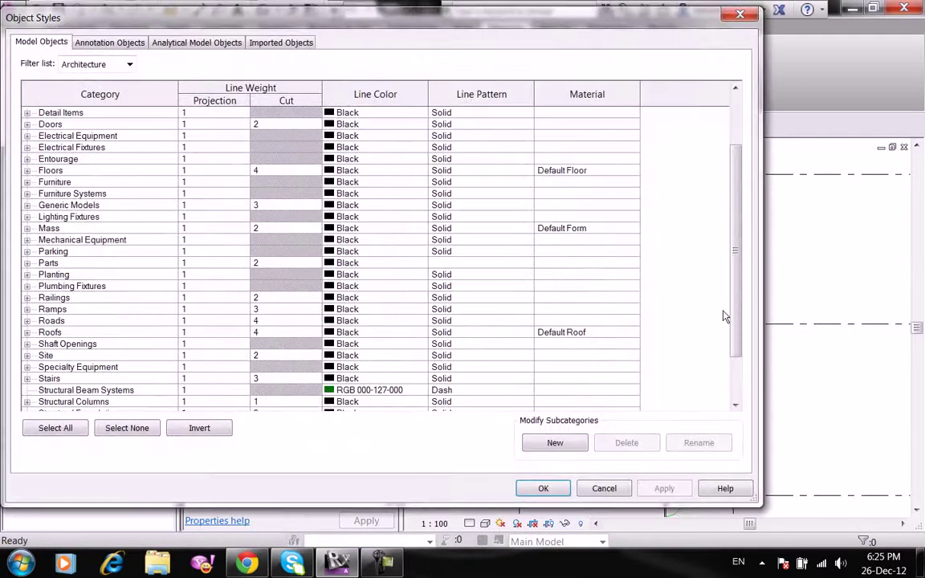
scroll(722, 313, down, 2)
click(27, 390)
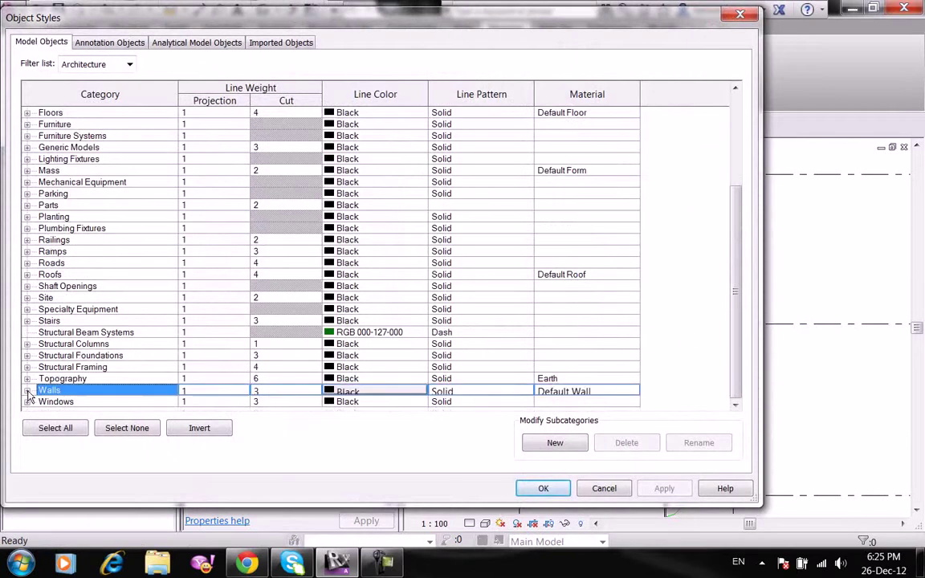
click(96, 367)
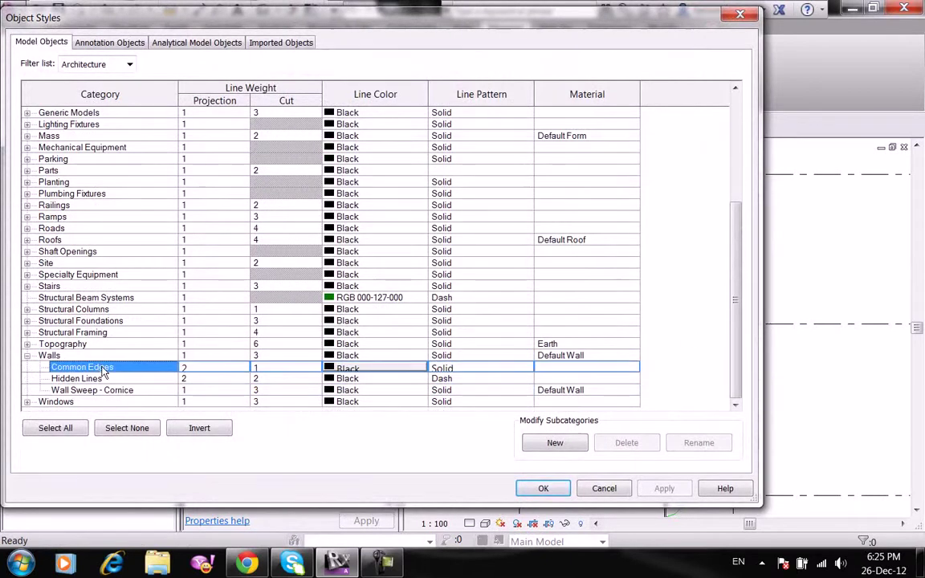
click(314, 367)
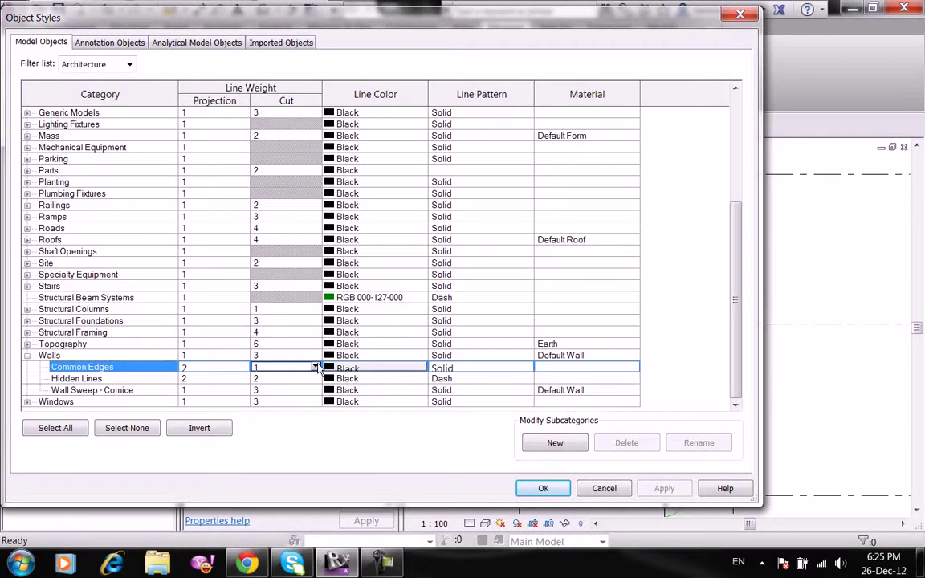
click(315, 367)
scroll(291, 393, up, 1)
scroll(290, 392, up, 2)
click(291, 391)
click(367, 375)
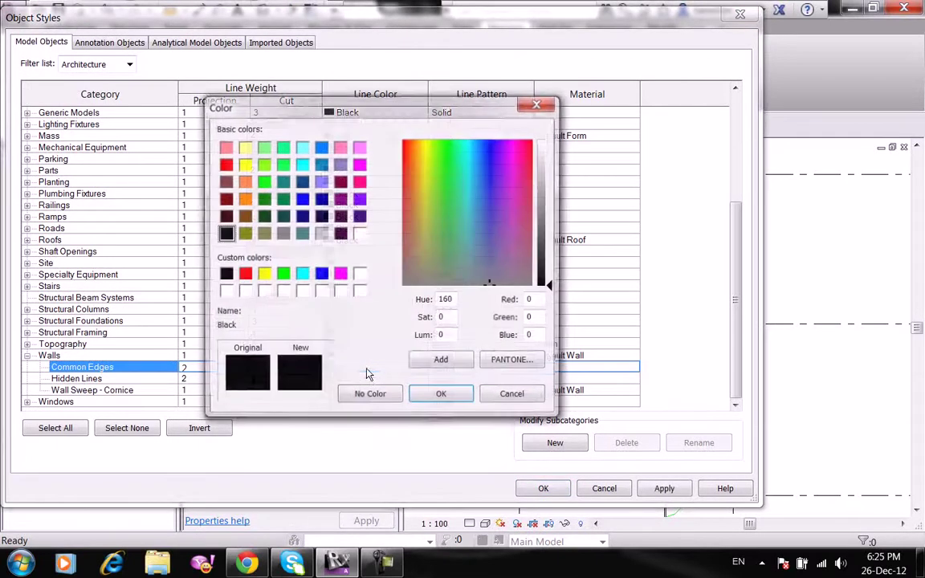
click(302, 199)
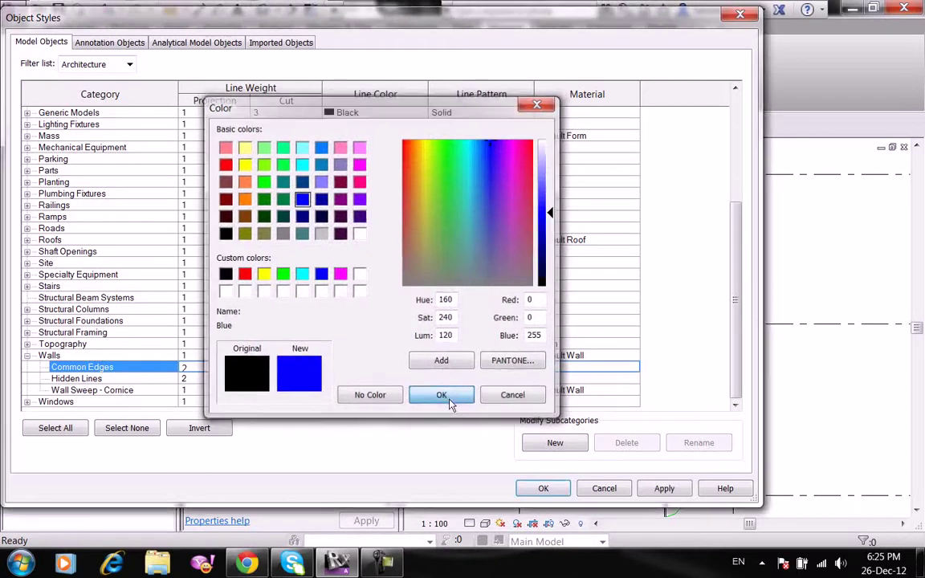
click(441, 396)
click(542, 487)
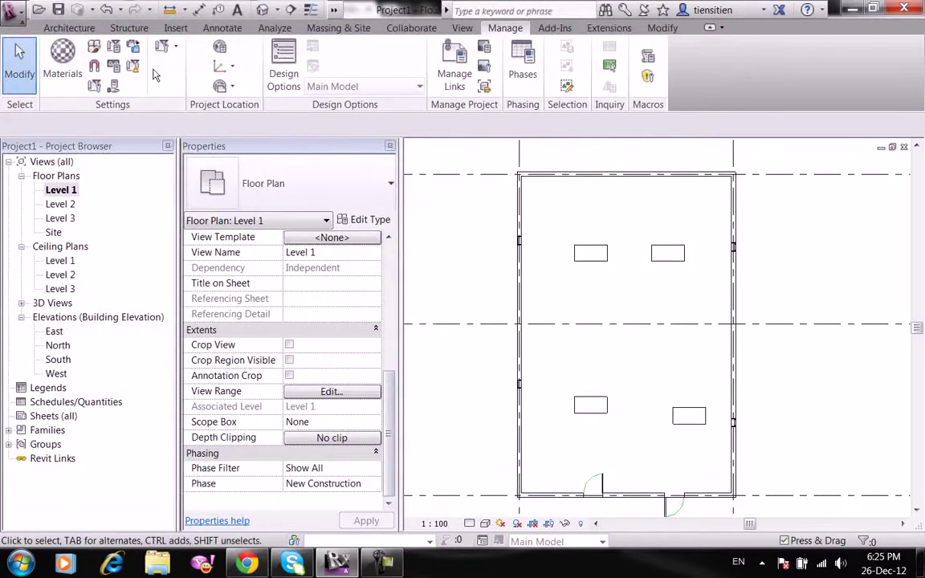
Reopen Object Styles with OS and set the Walls category line color to Blue.
key(o)
key(s)
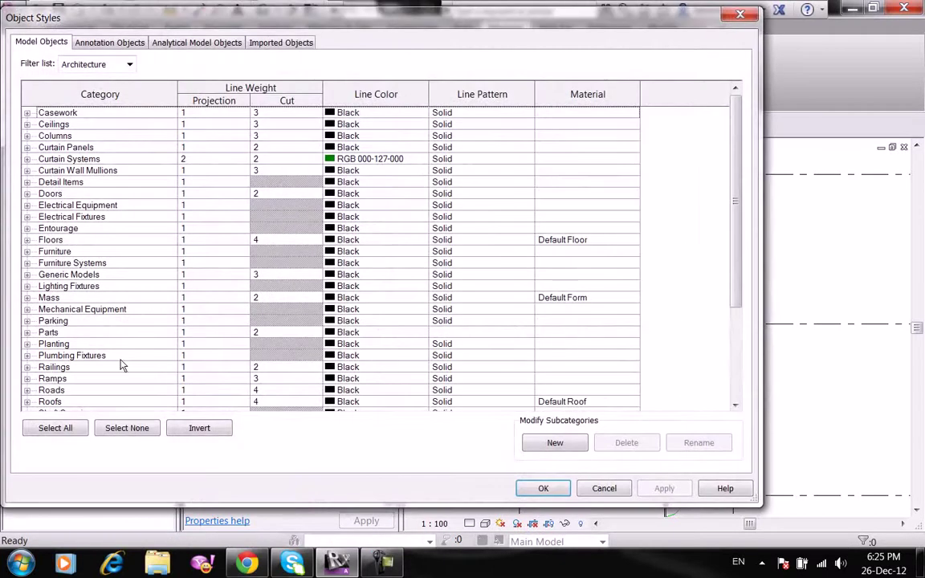
click(116, 353)
scroll(121, 362, down, 1)
scroll(128, 371, down, 1)
scroll(133, 385, down, 2)
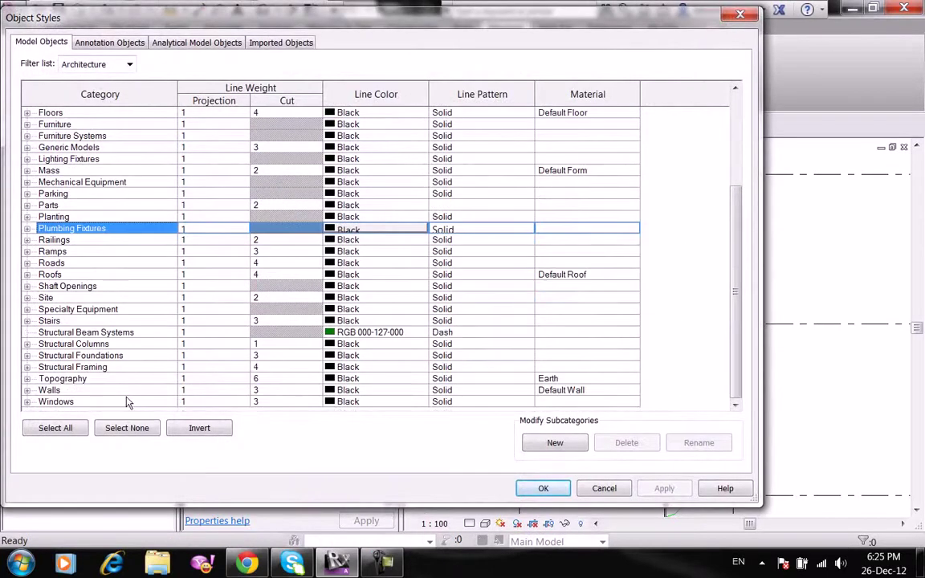
click(124, 391)
click(372, 393)
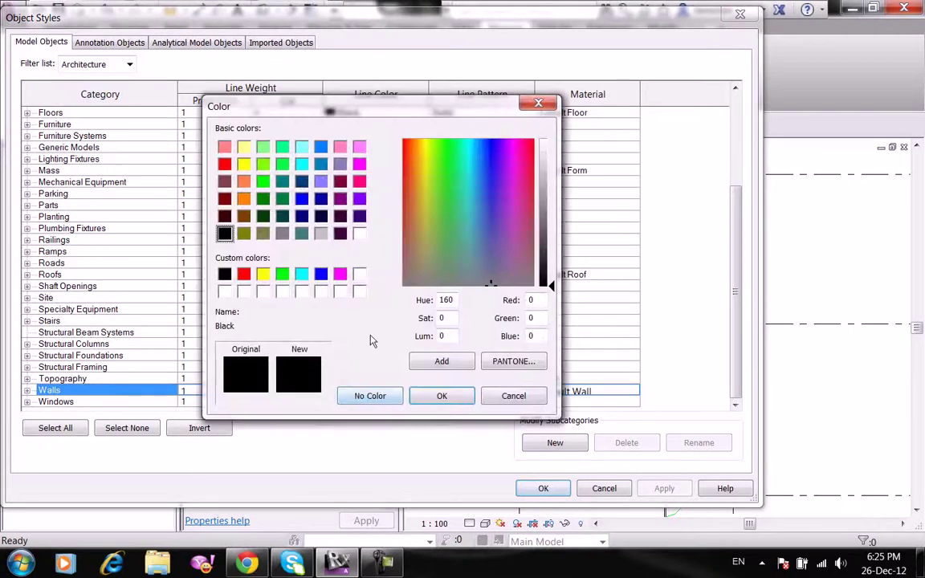
click(301, 198)
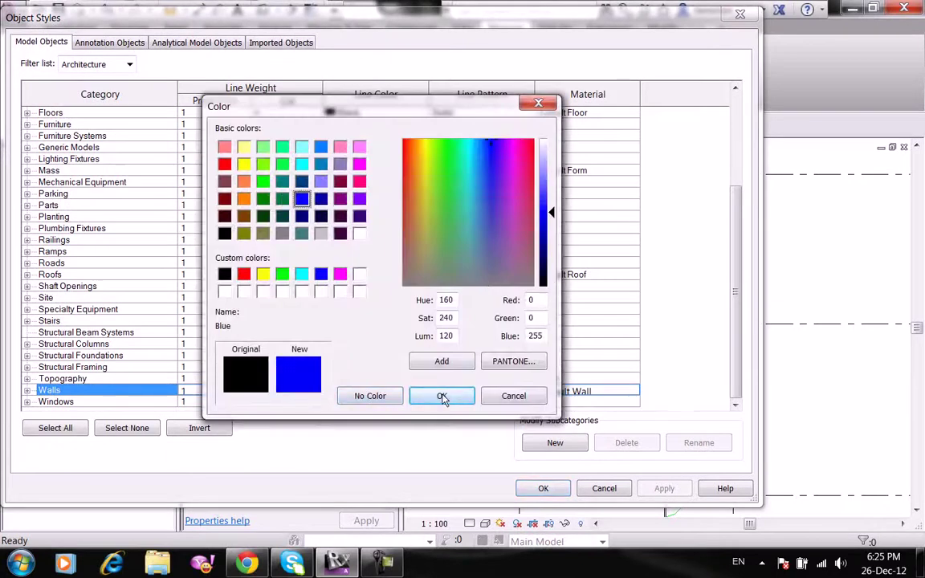
click(442, 397)
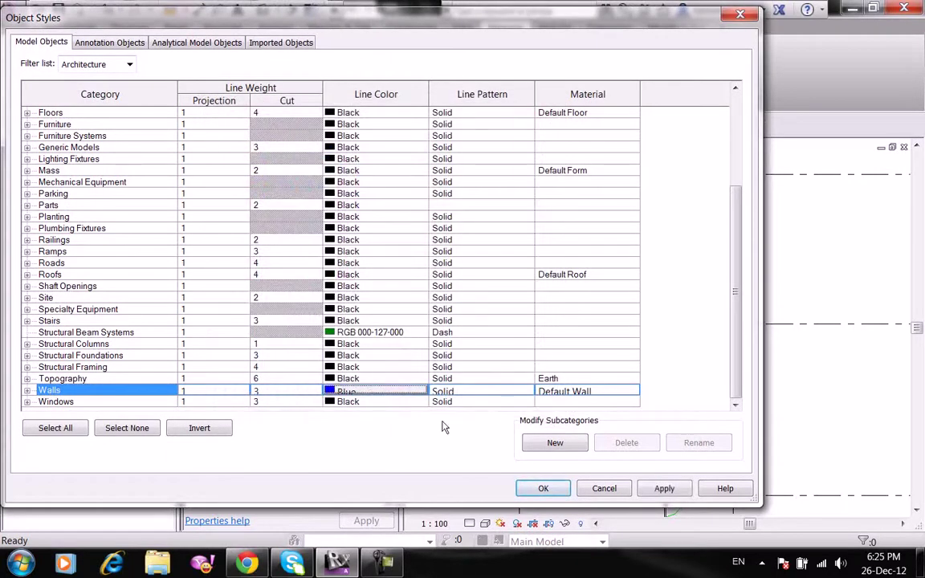
click(541, 487)
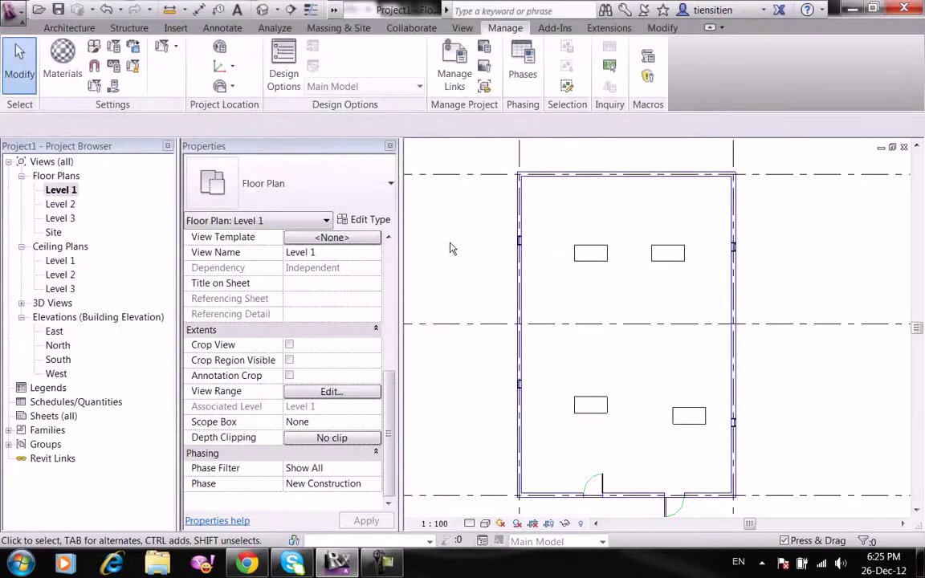
Zoom in on the blue top-left wall corner of the plan, then reopen Object Styles.
scroll(450, 248, up, 1)
middle_drag(450, 248, 448, 423)
scroll(476, 374, up, 2)
mouse_move(477, 373)
middle_down()
mouse_move(424, 324)
mouse_move(510, 258)
mouse_move(560, 278)
mouse_move(541, 217)
middle_up()
scroll(507, 260, up, 1)
scroll(507, 259, down, 3)
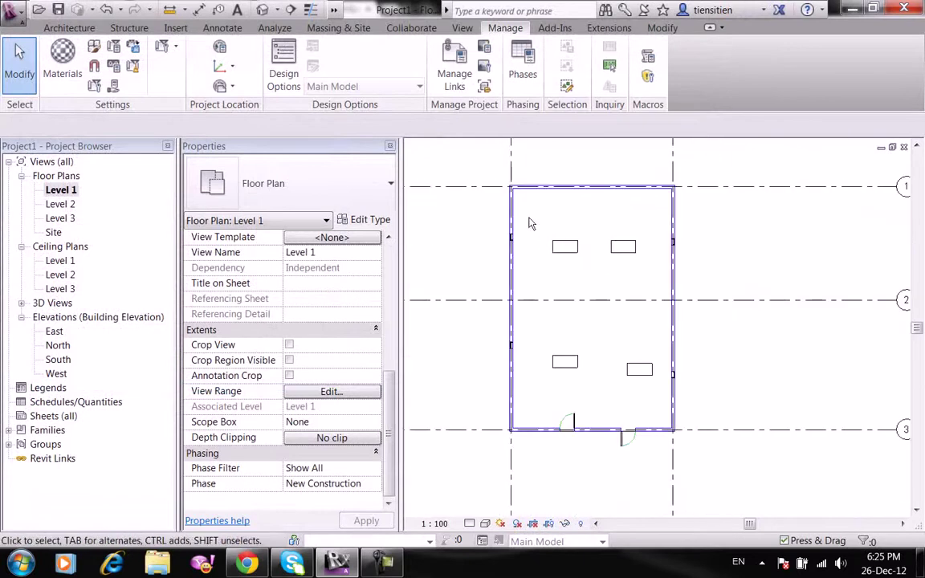
scroll(517, 294, up, 1)
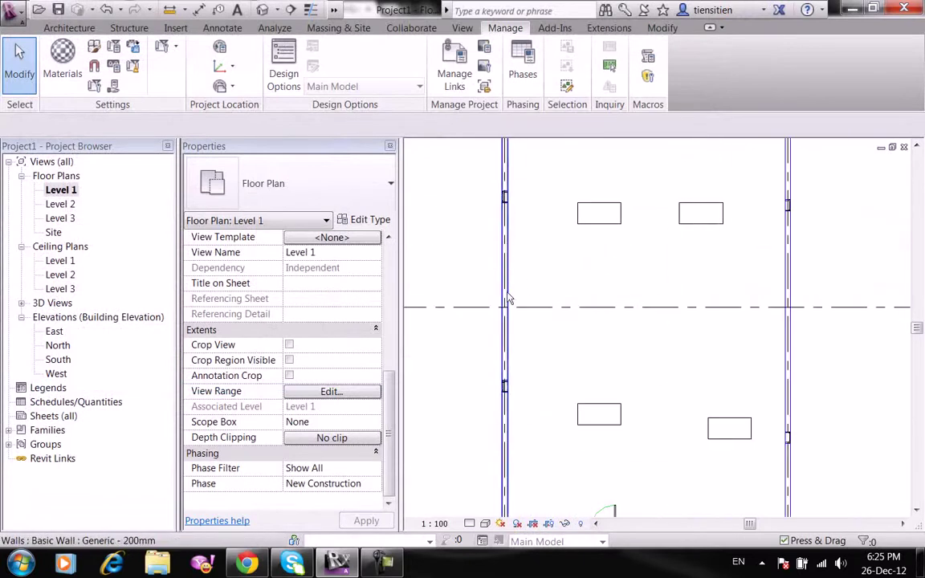
click(113, 65)
click(79, 384)
Assign the Door - Frame material to the Walls category in Object Styles.
scroll(140, 333, down, 4)
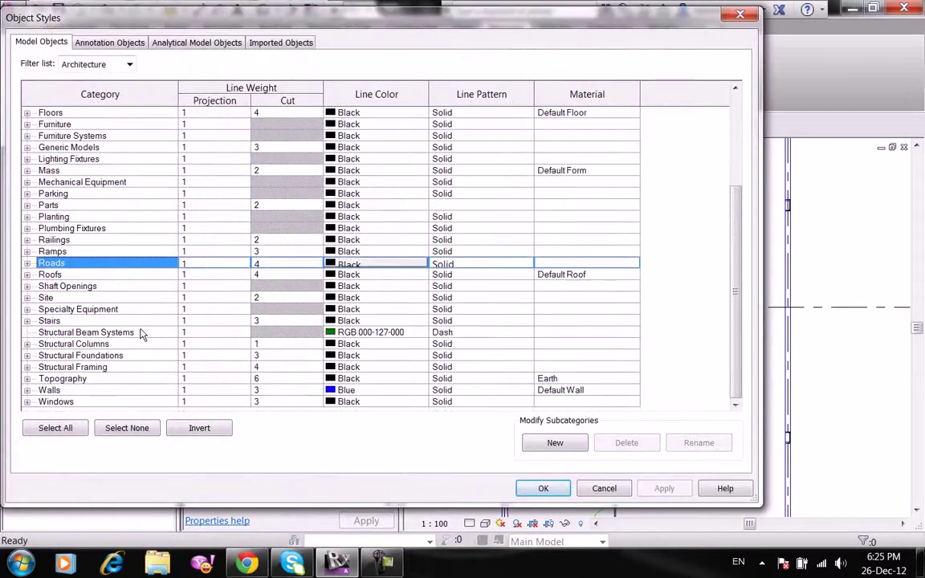
click(56, 392)
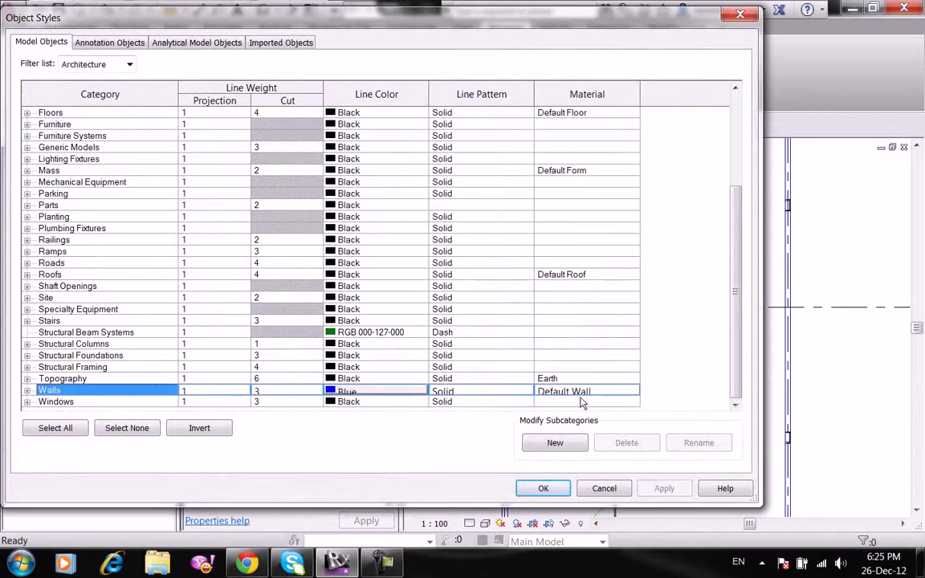
click(631, 393)
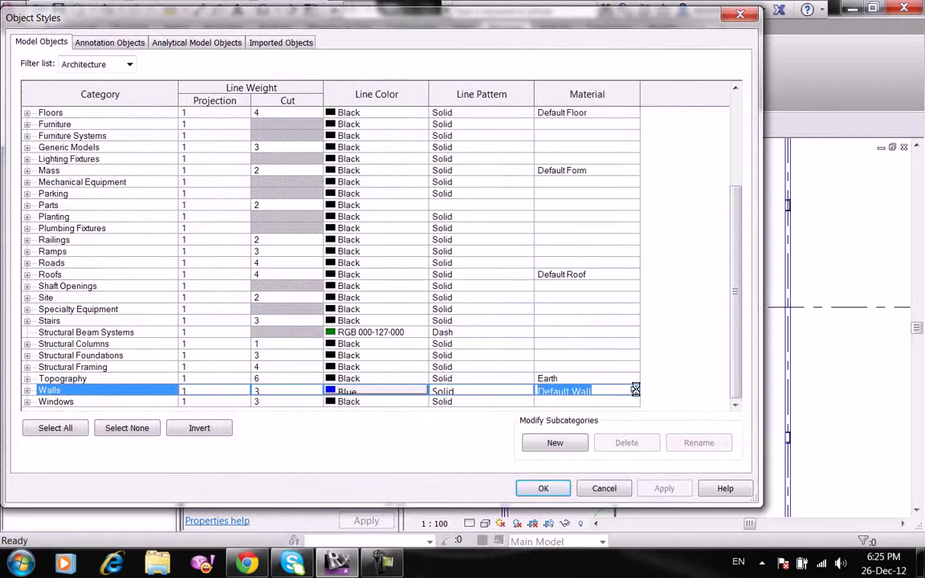
click(634, 390)
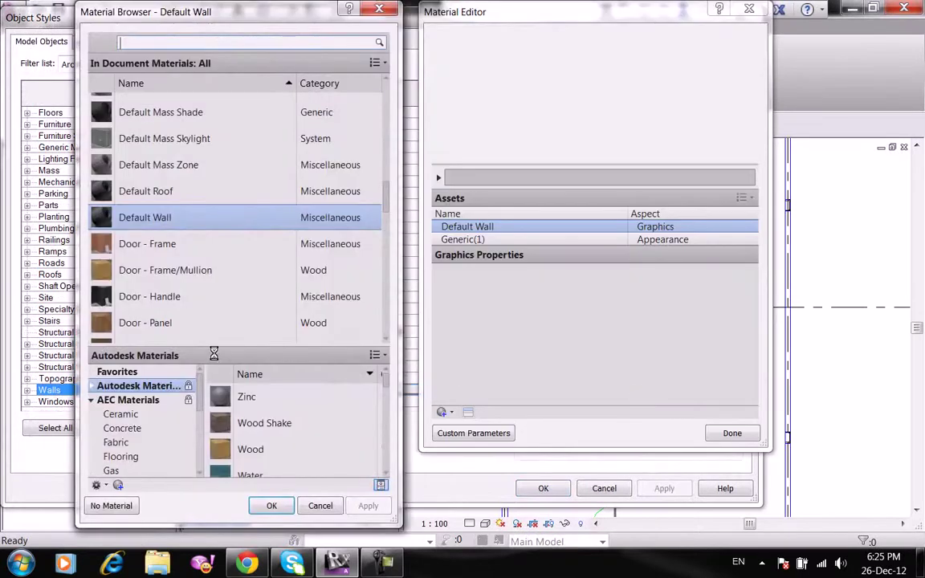
key(Down)
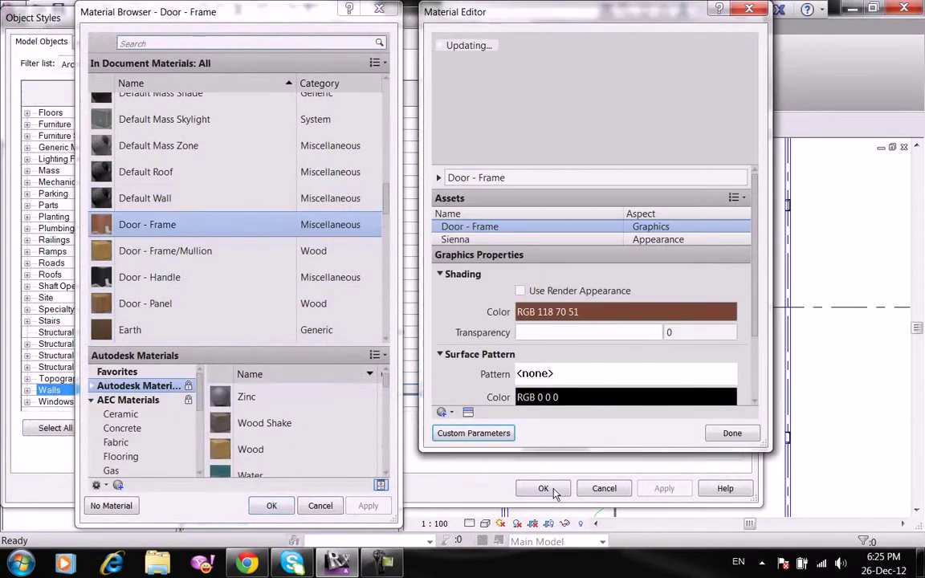
click(277, 506)
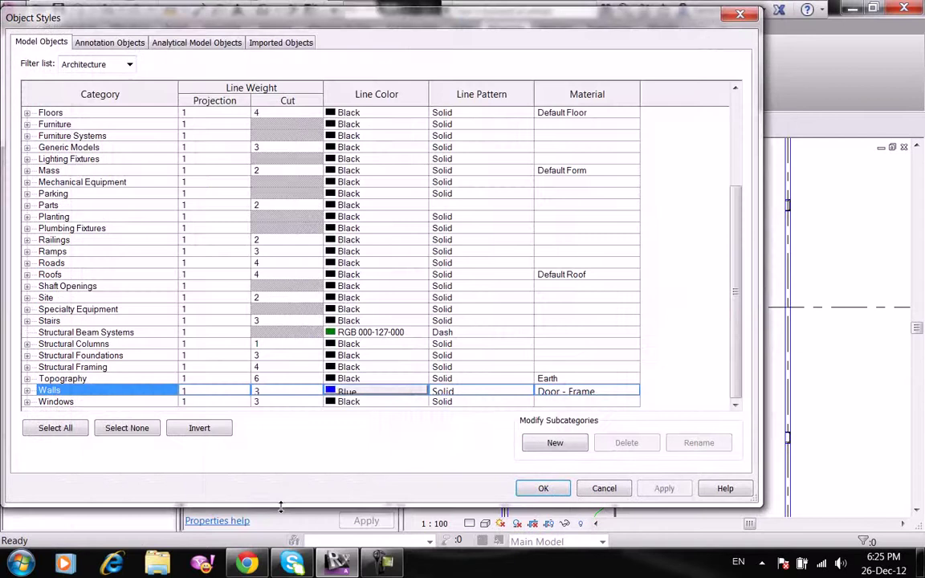
click(543, 489)
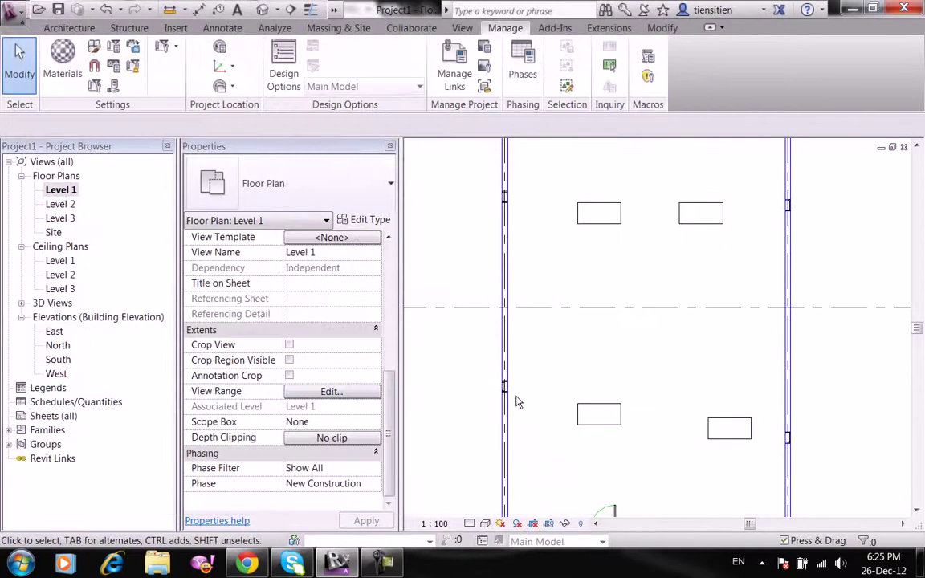
Set the Level 1 plan to Fine detail and select the Generic - 200mm exterior wall.
click(469, 524)
click(482, 507)
scroll(489, 242, up, 2)
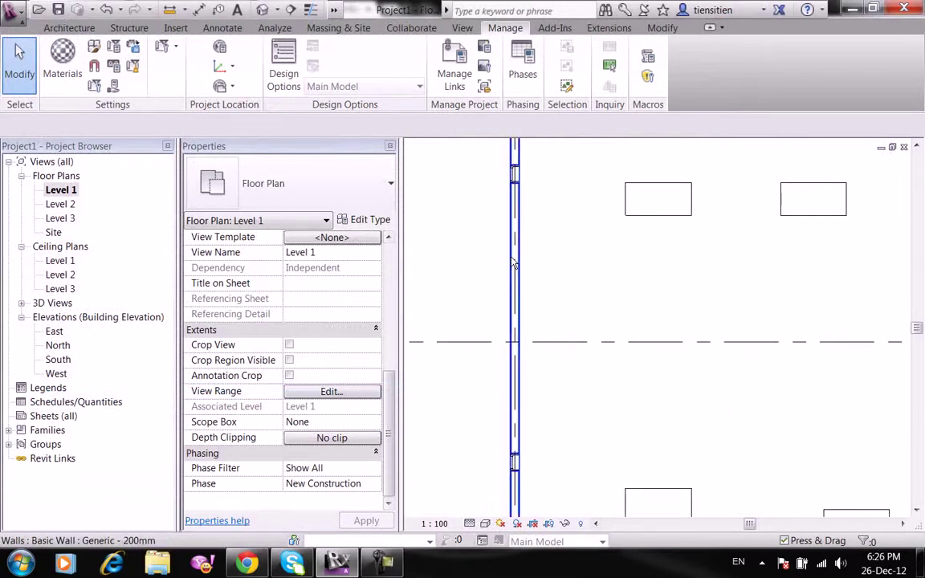
click(468, 333)
drag(389, 367, 400, 235)
mouse_move(388, 353)
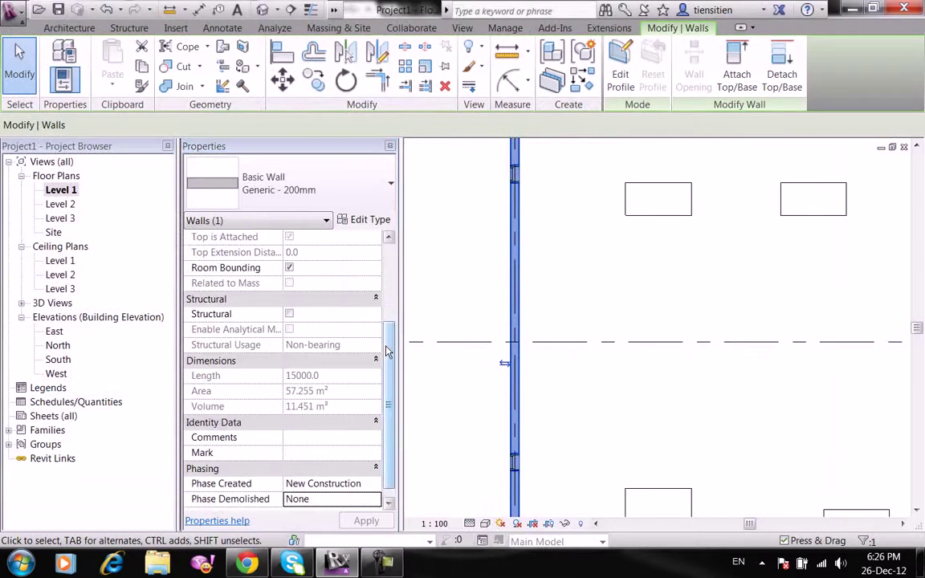
drag(386, 352, 388, 245)
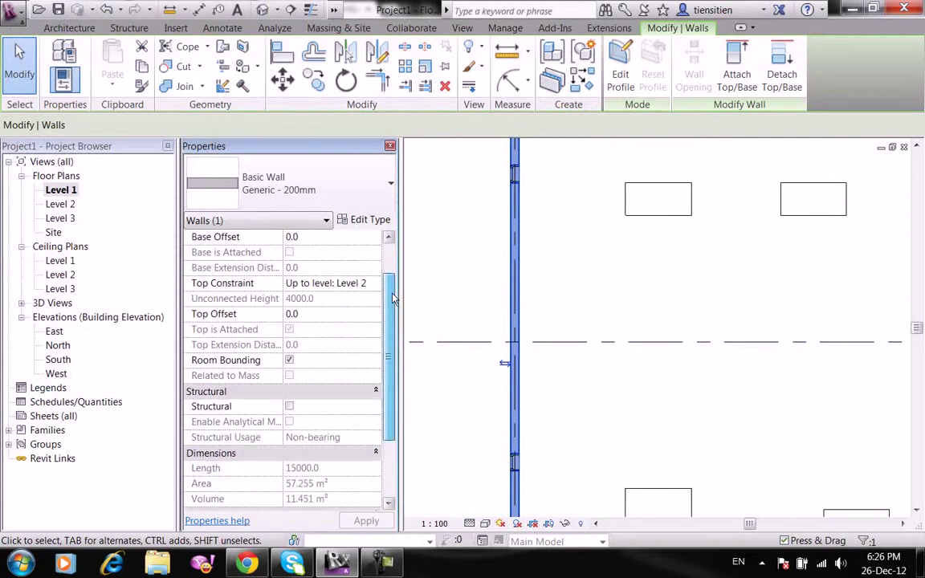
Give the Generic - 200mm wall type a Brickwork coarse fill in purple RGB 128-000-255.
click(382, 219)
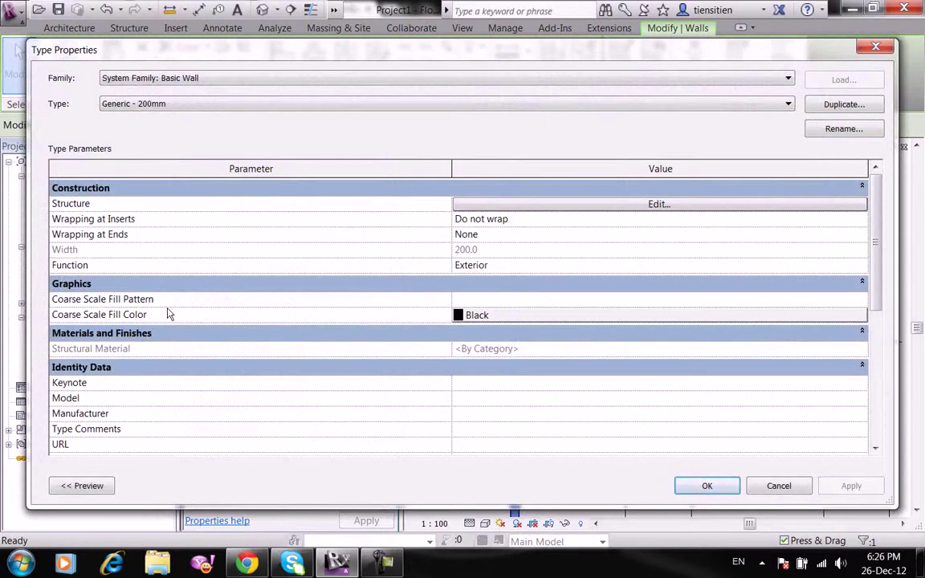
click(499, 302)
click(862, 300)
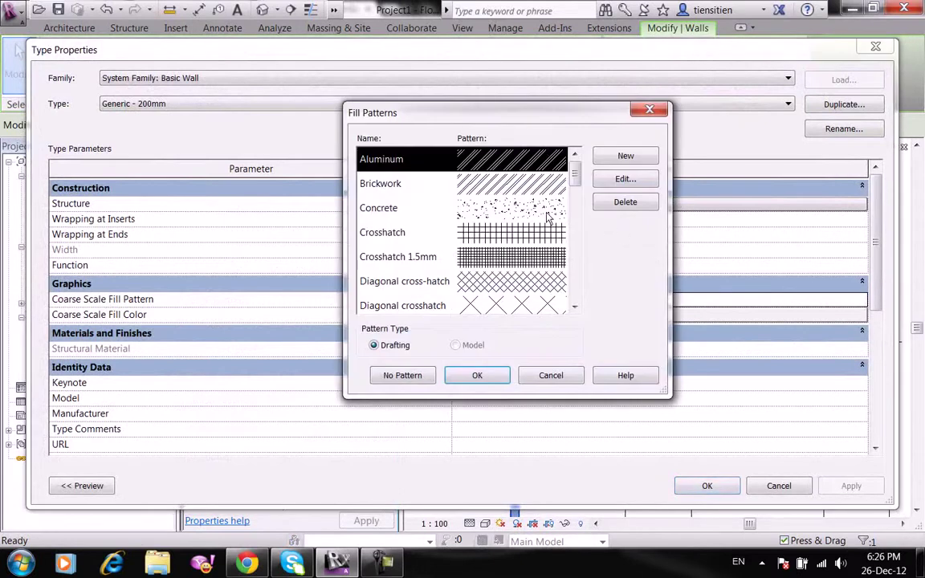
click(530, 186)
click(479, 376)
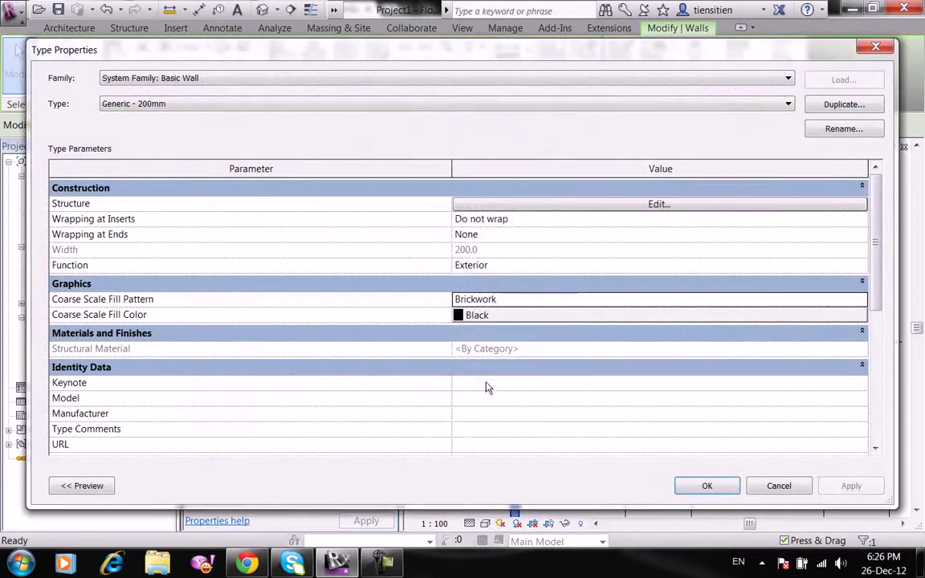
click(595, 317)
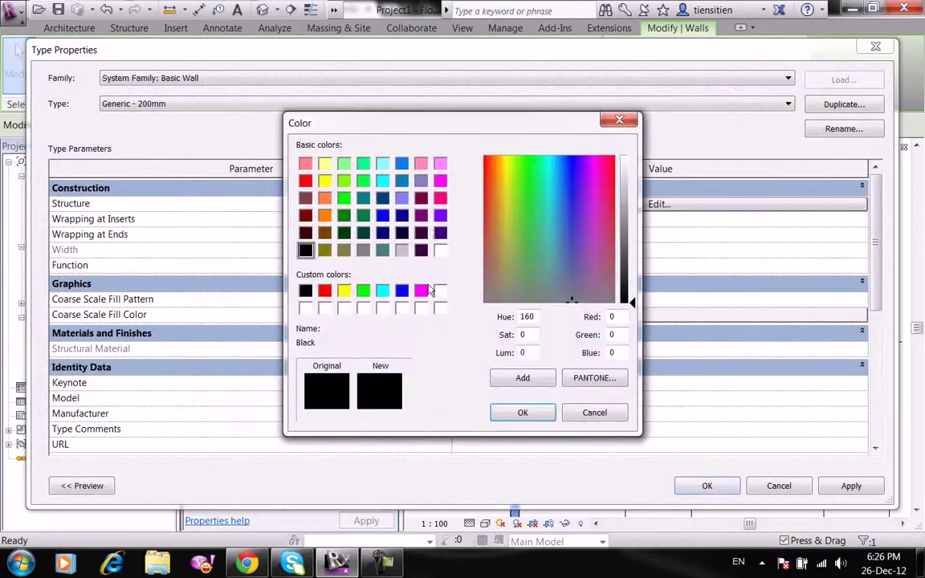
click(440, 217)
click(522, 413)
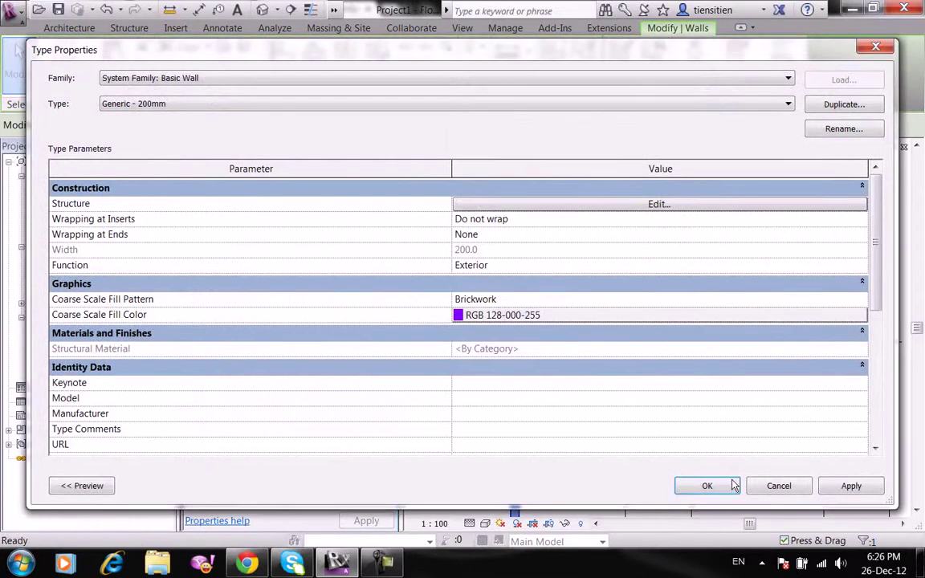
click(717, 486)
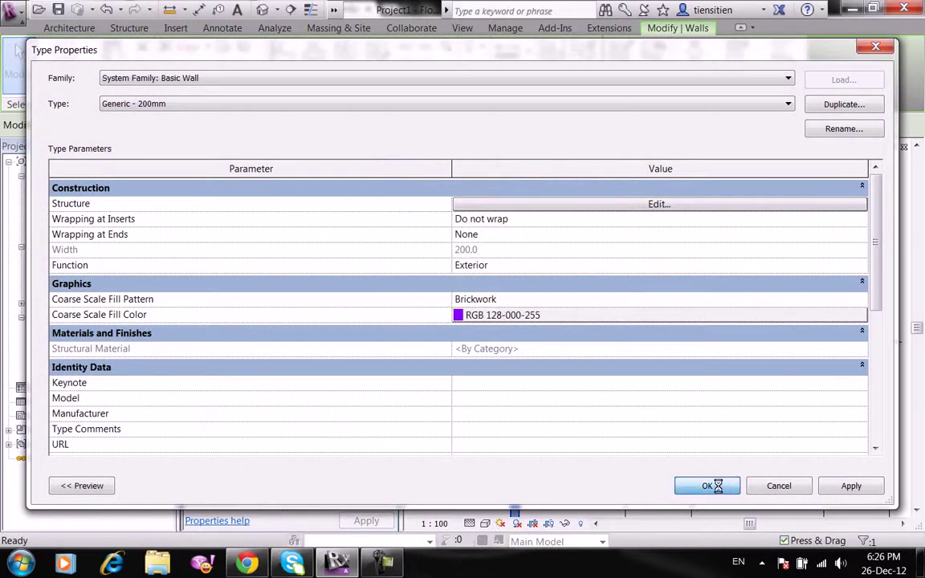
Switch the Level 1 plan to Coarse detail and zoom around to inspect the hatched walls.
click(470, 523)
click(486, 474)
scroll(448, 267, up, 1)
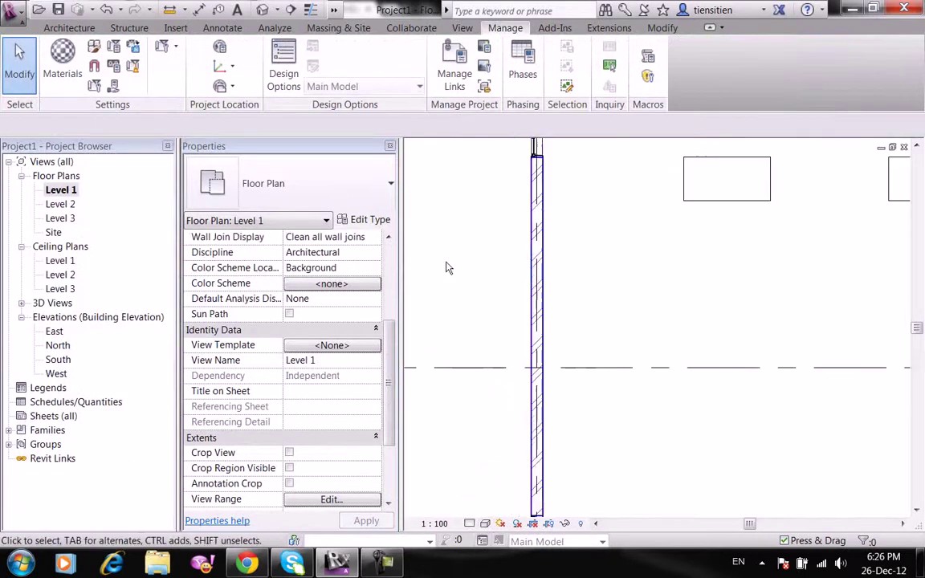
scroll(448, 267, up, 1)
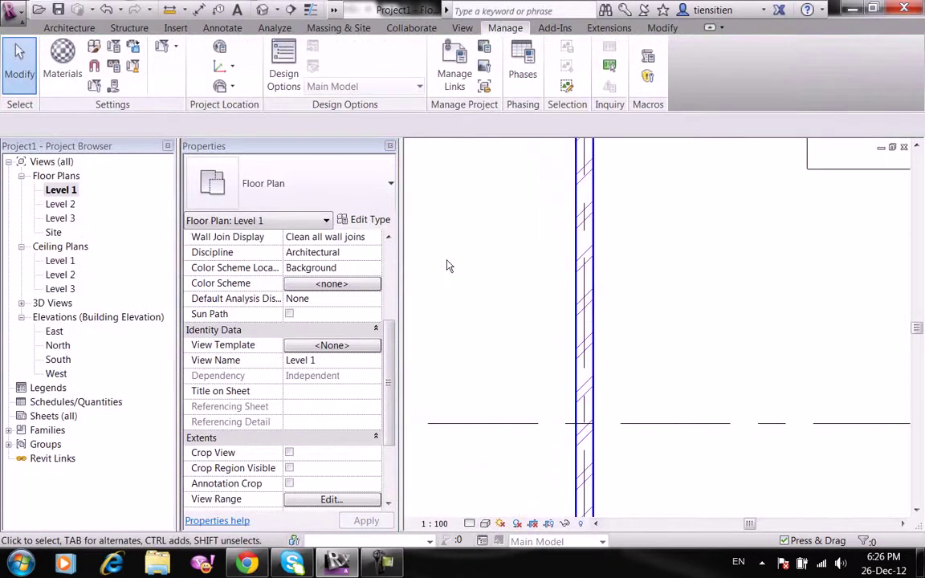
scroll(448, 268, down, 1)
scroll(448, 268, down, 2)
scroll(448, 267, down, 2)
middle_drag(485, 268, 542, 280)
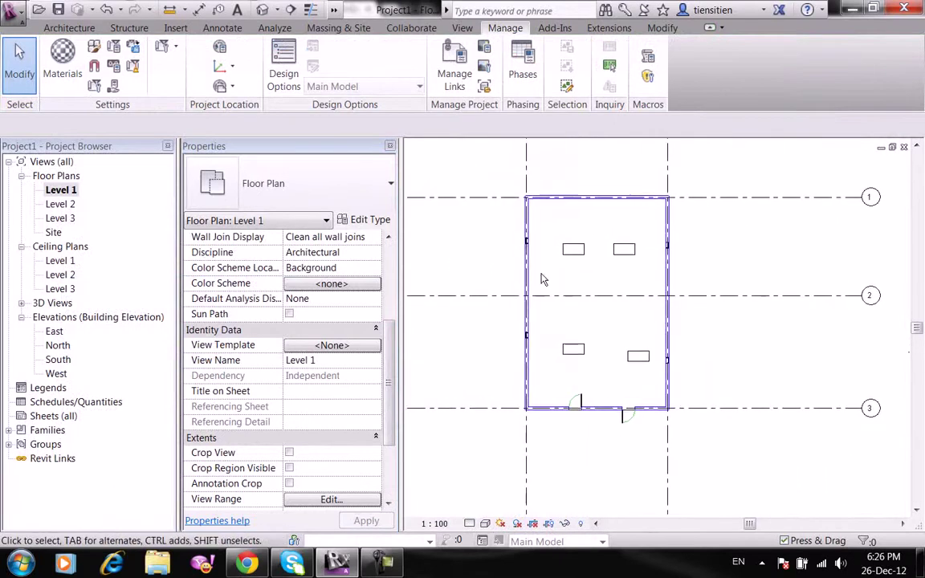
scroll(541, 279, up, 2)
scroll(541, 279, up, 1)
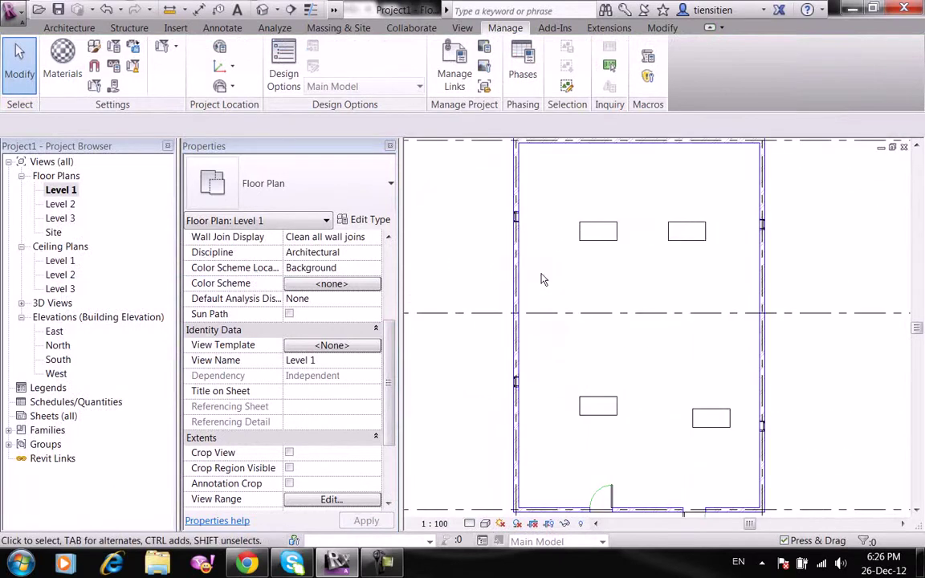
scroll(576, 232, up, 2)
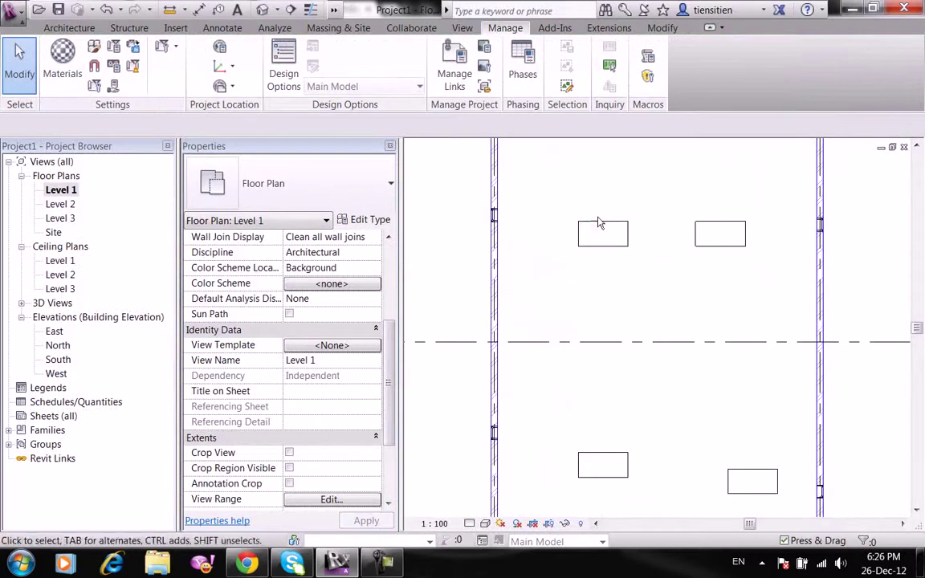
scroll(582, 228, up, 1)
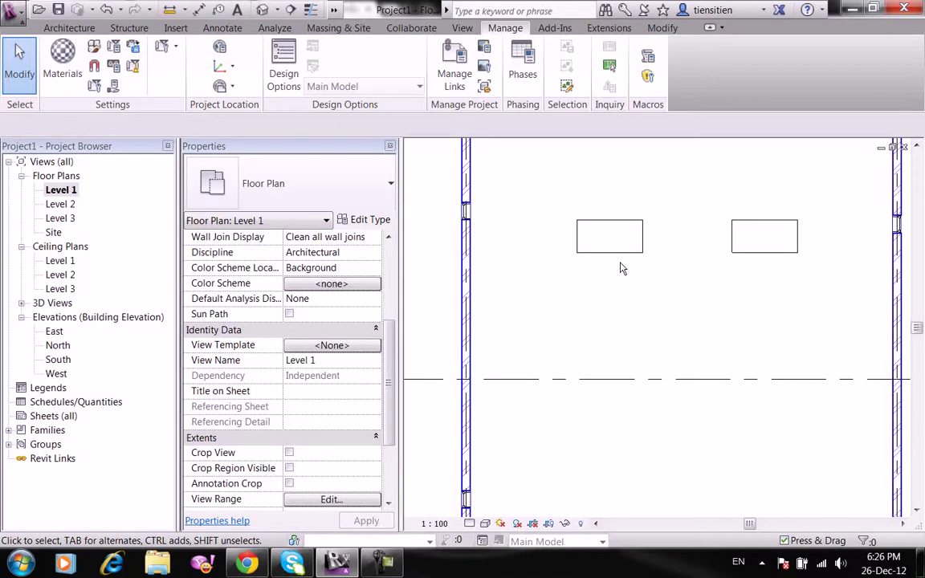
scroll(643, 230, down, 2)
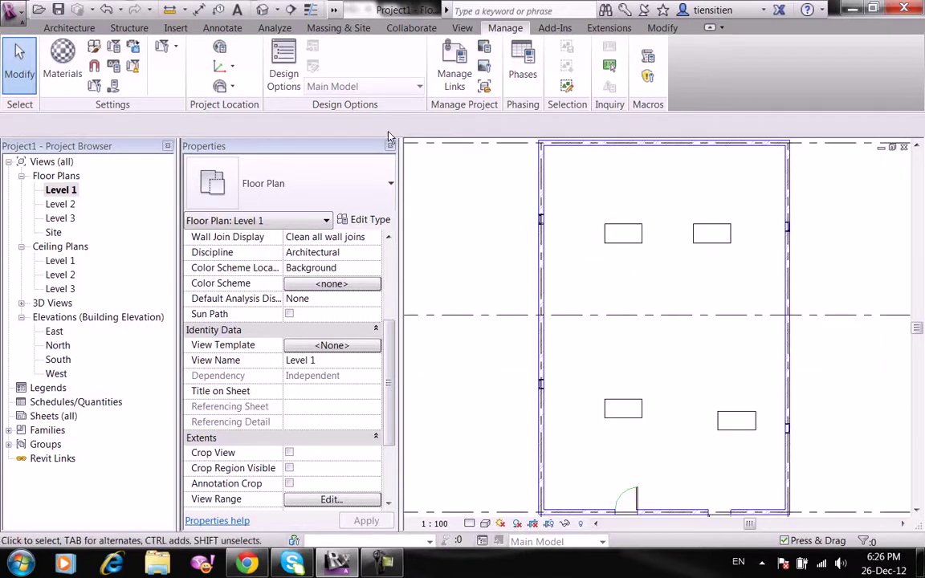
Set Furniture projection line weight to 5 and line color to Magenta in Object Styles.
click(95, 50)
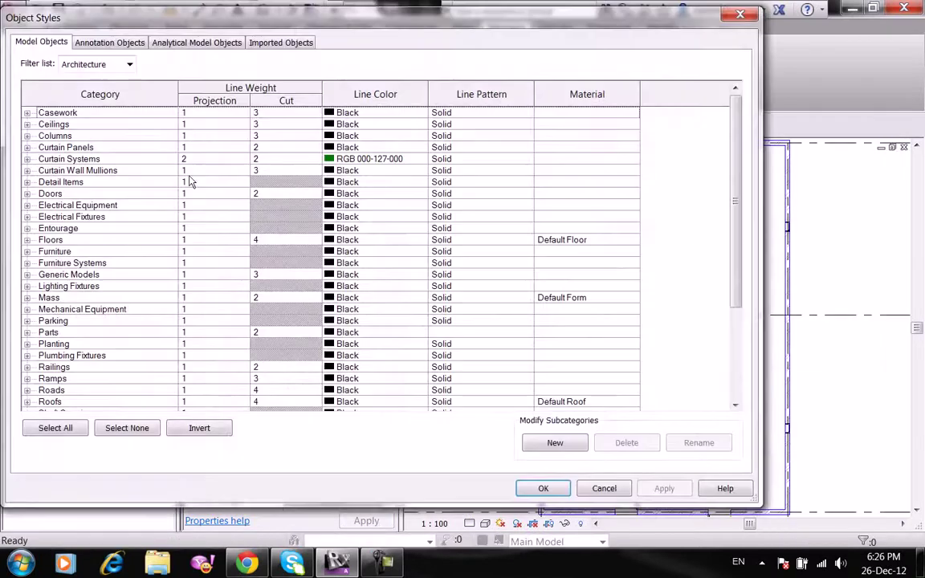
click(130, 264)
click(54, 240)
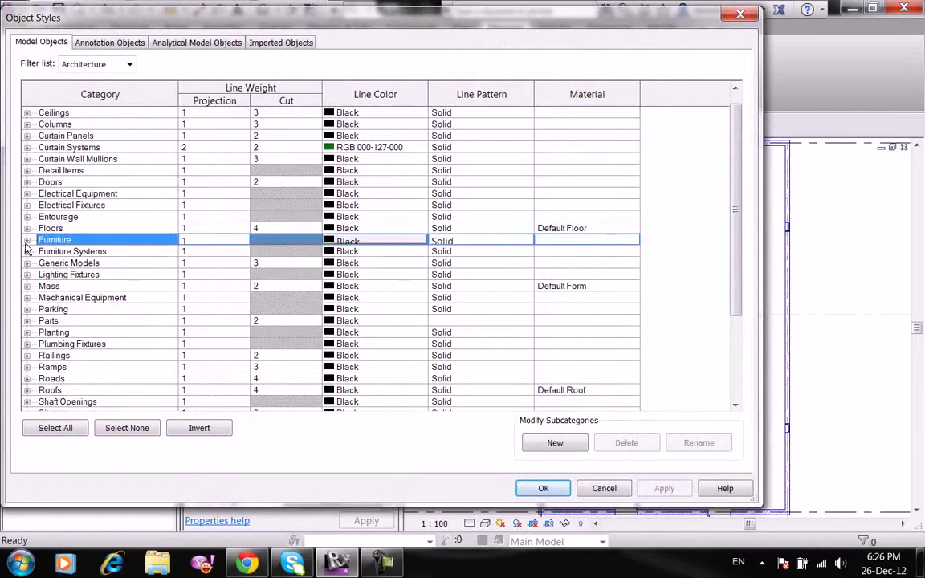
click(28, 240)
click(208, 241)
click(242, 240)
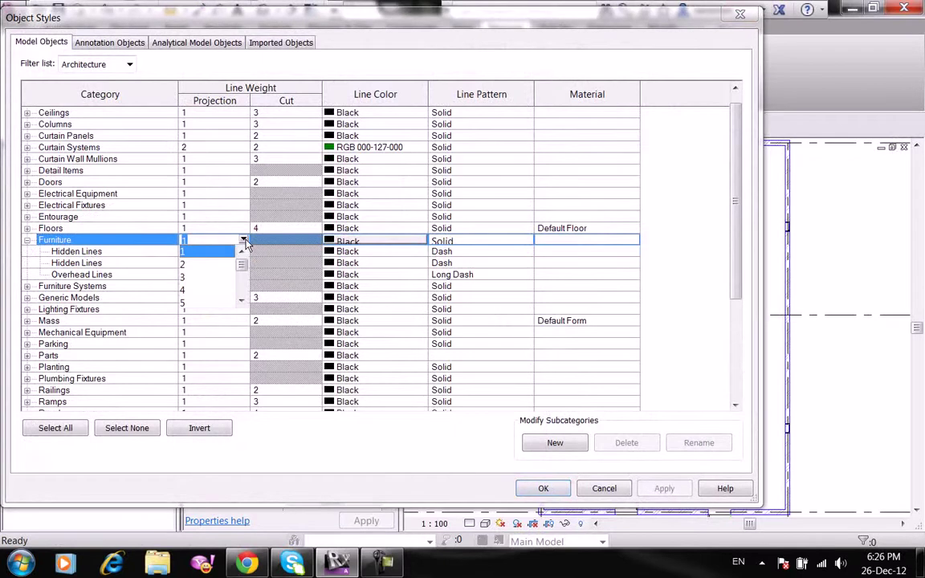
click(208, 277)
click(217, 240)
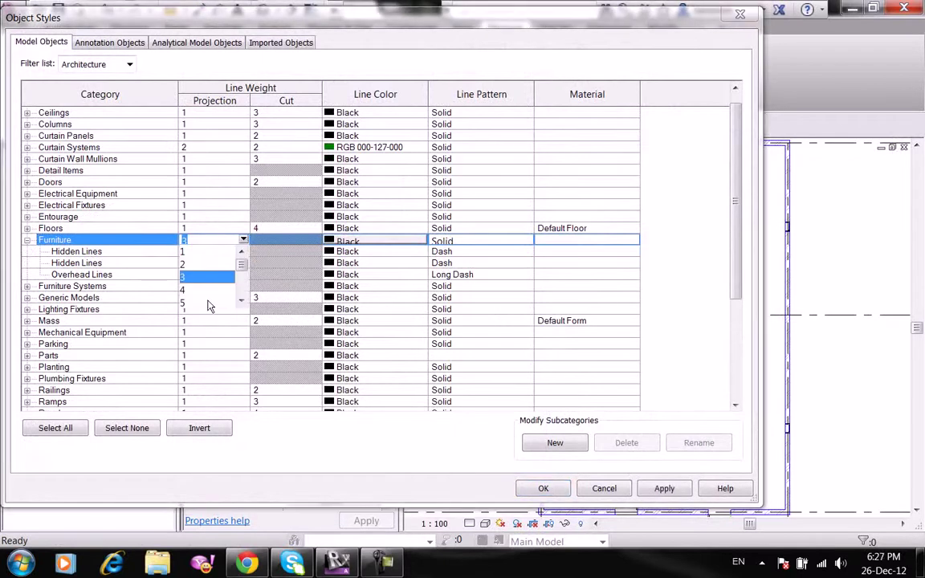
click(207, 304)
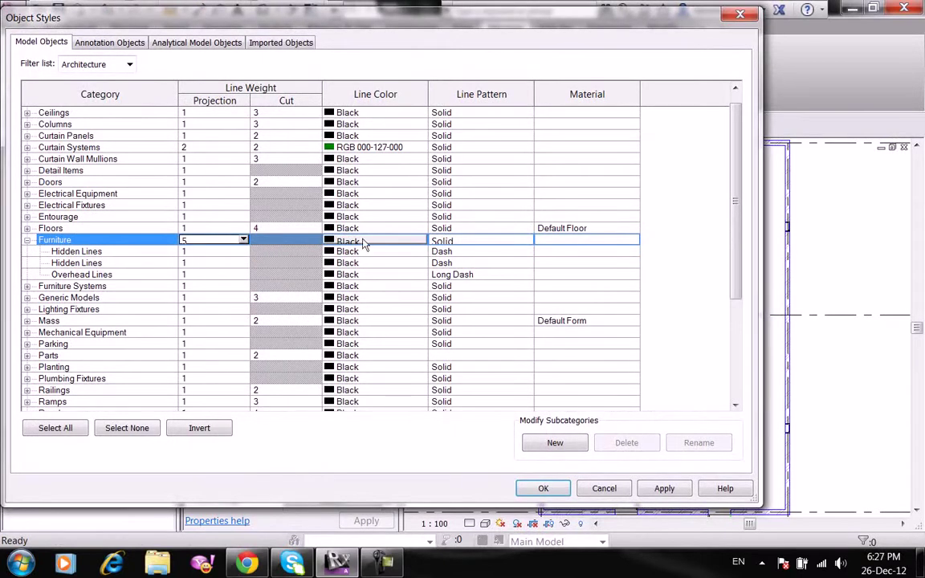
click(363, 242)
click(341, 273)
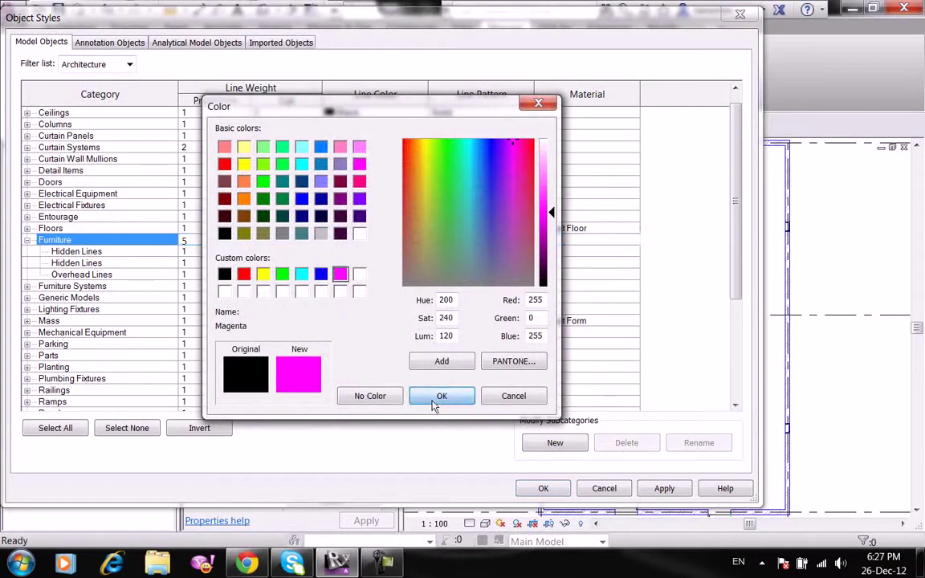
click(434, 399)
click(543, 488)
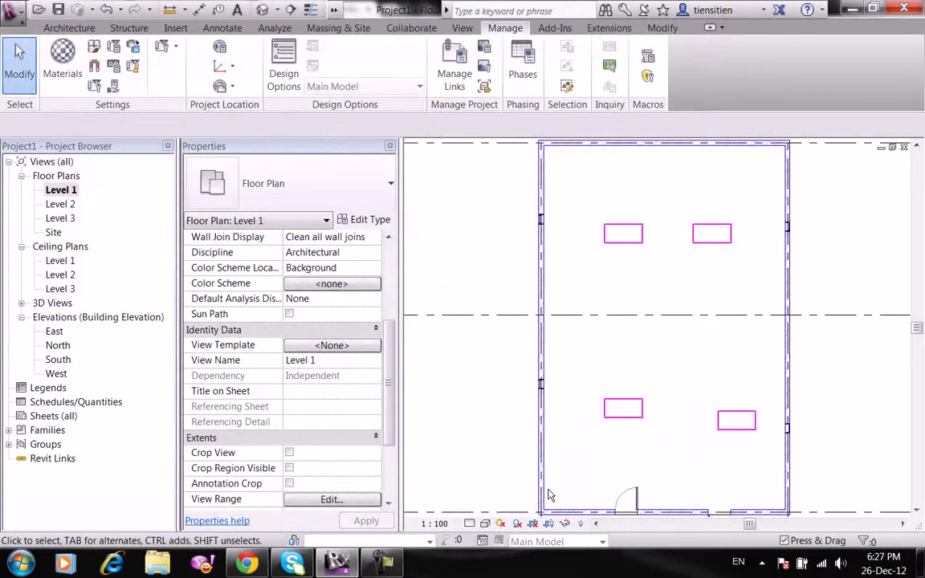
Open the Level 2 floor plan, frame the whole building, and bring up the Annotate tools.
scroll(626, 408, down, 2)
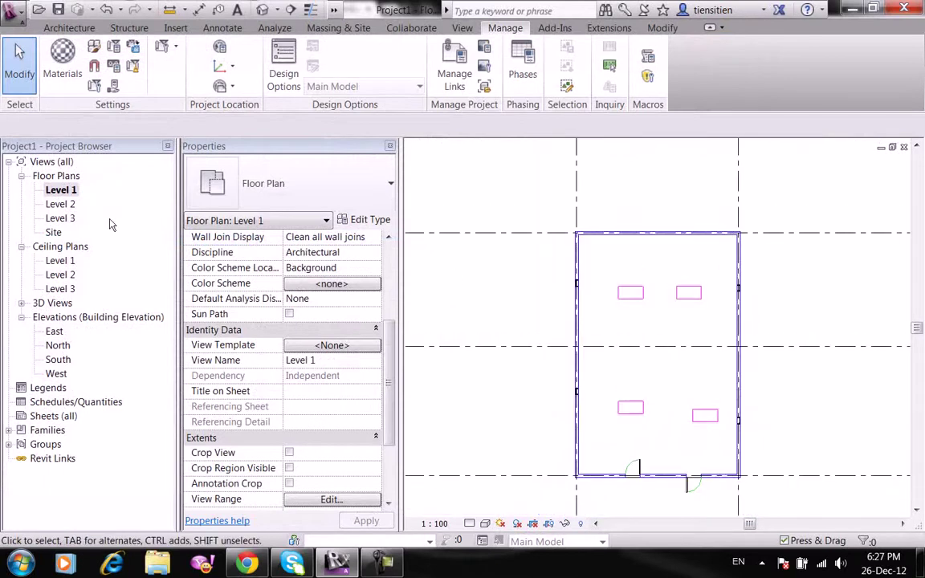
double_click(60, 204)
scroll(608, 283, up, 2)
scroll(596, 249, up, 1)
scroll(772, 227, up, 2)
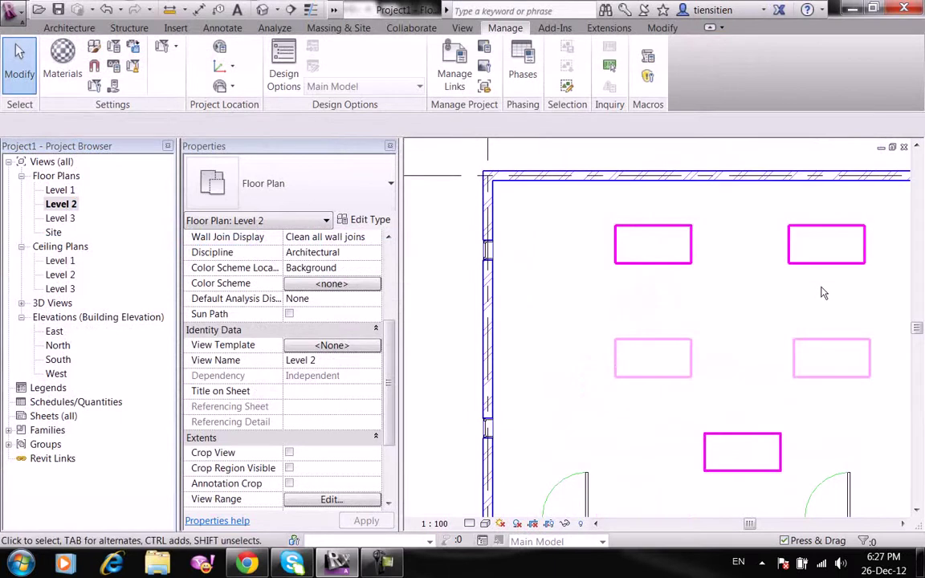
scroll(822, 293, down, 2)
scroll(778, 258, down, 1)
mouse_move(778, 258)
middle_down()
mouse_move(791, 274)
mouse_move(684, 273)
middle_up()
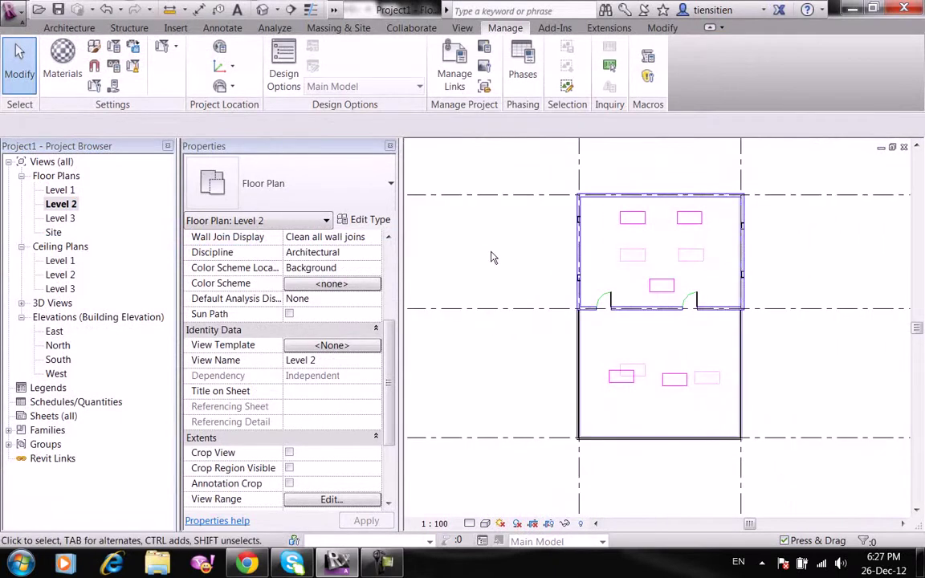
middle_drag(474, 259, 485, 259)
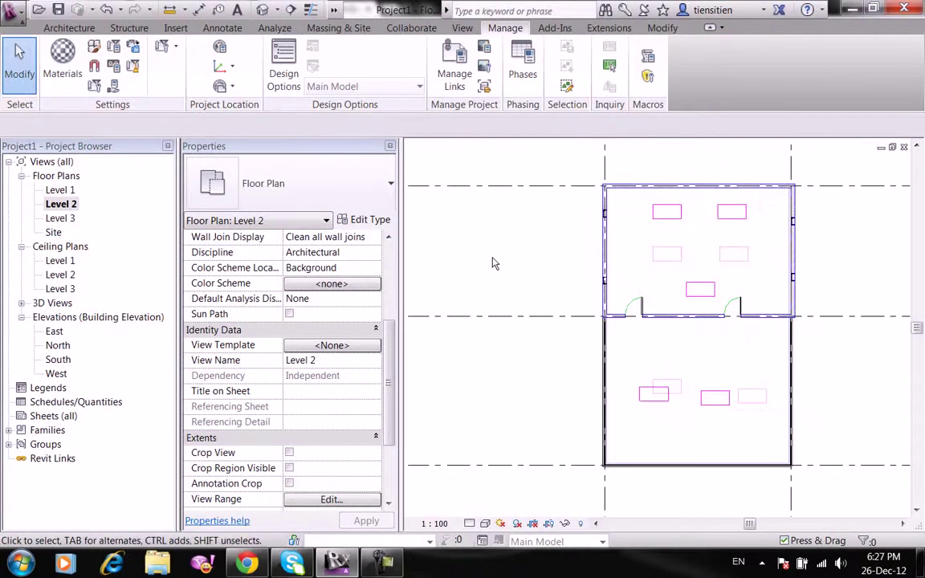
middle_drag(549, 277, 507, 274)
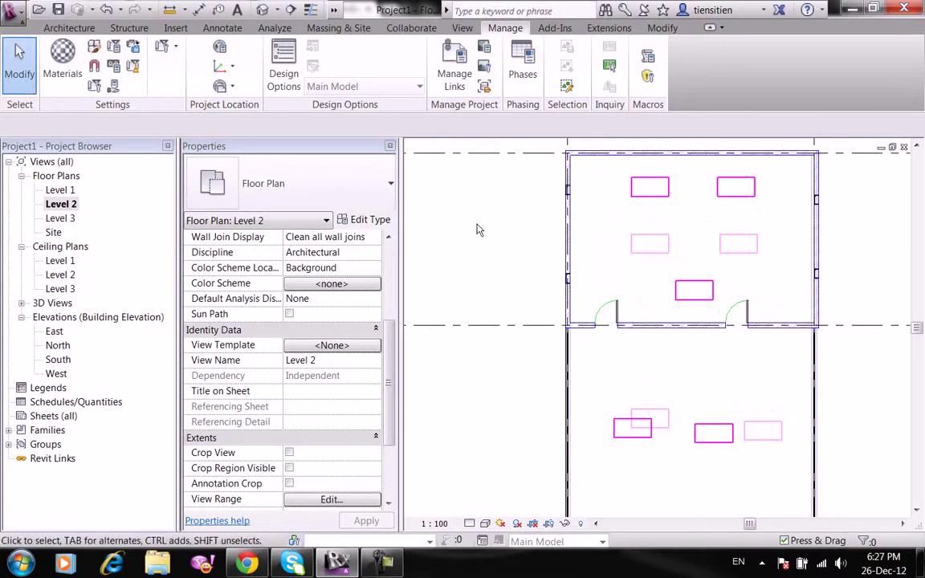
click(225, 29)
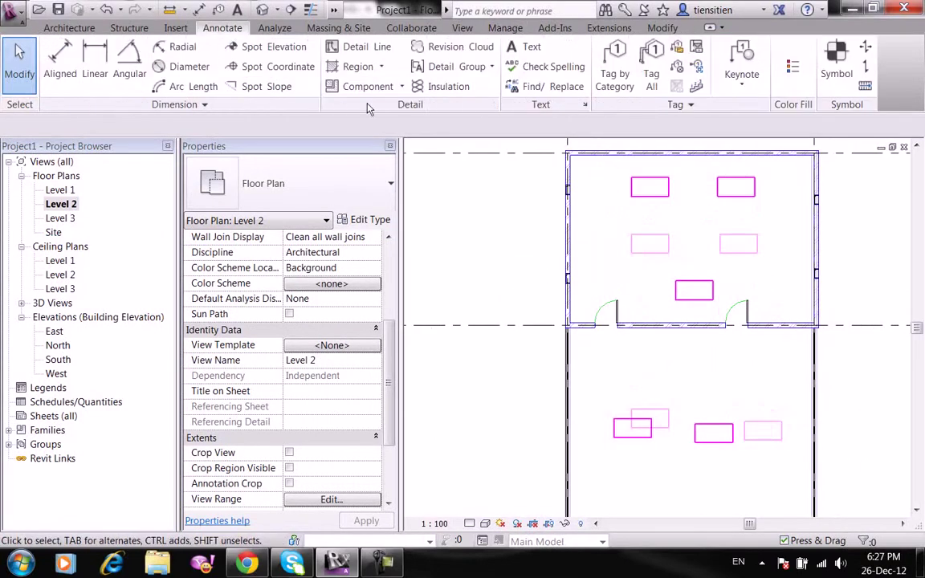
Tag the left and right doors on Level 2 by category with leaders turned off.
click(634, 80)
scroll(613, 296, up, 2)
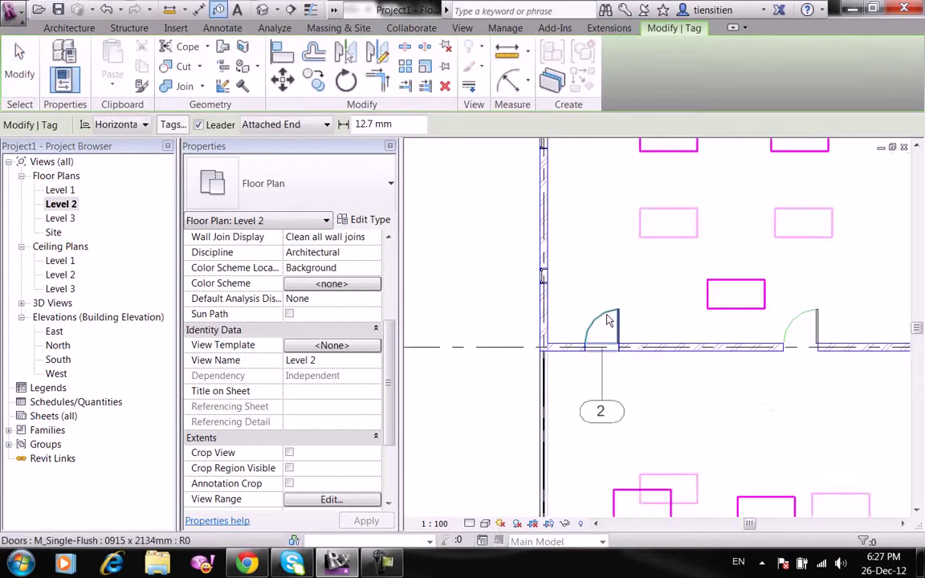
click(219, 126)
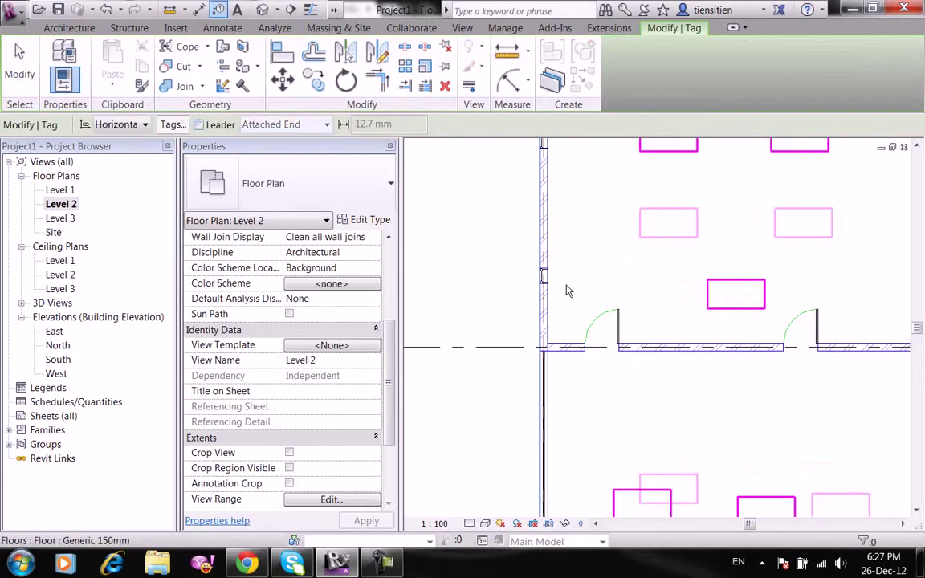
click(602, 325)
click(801, 321)
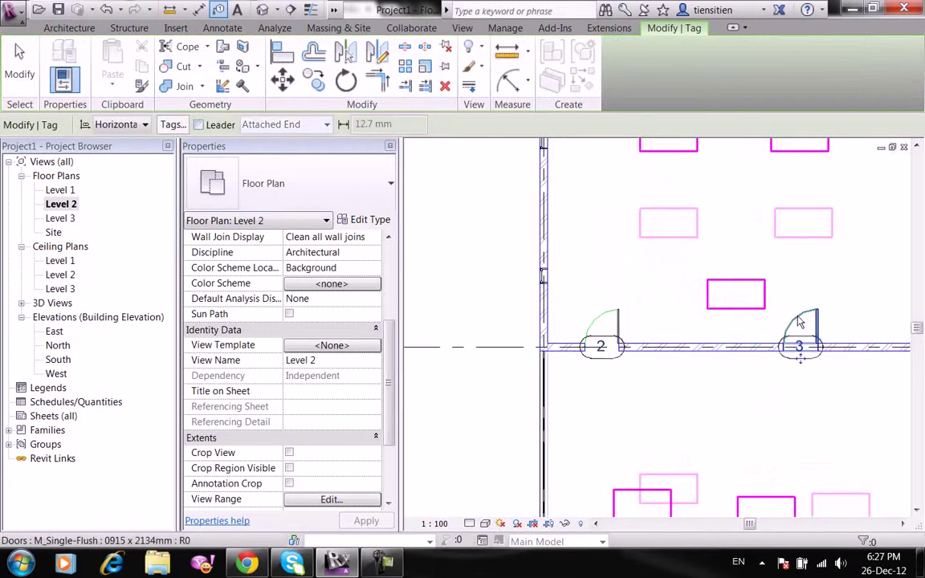
scroll(746, 321, down, 1)
middle_drag(746, 265, 745, 365)
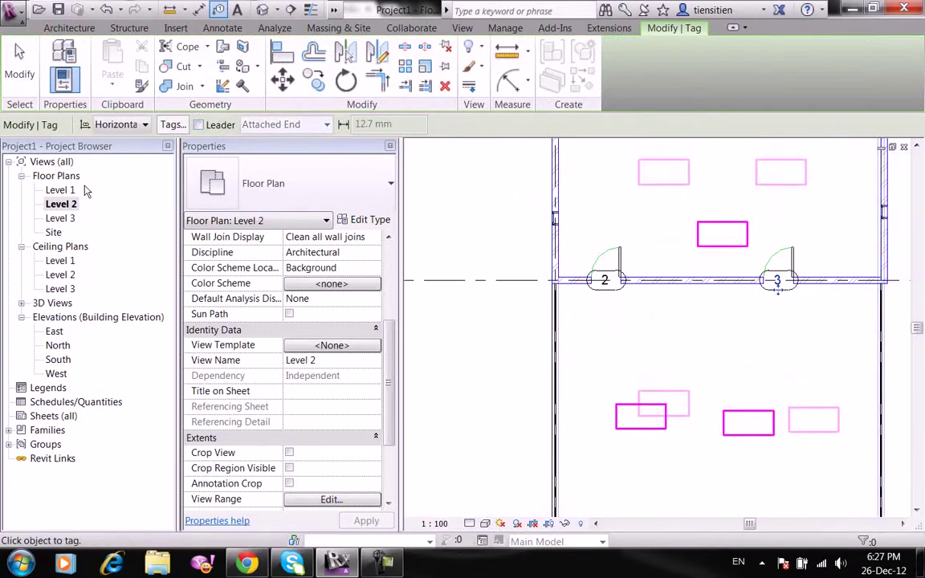
Tag both Level 1 doors, move tag 1 below the wall, and edit the door tag family.
double_click(60, 190)
middle_drag(631, 282, 652, 166)
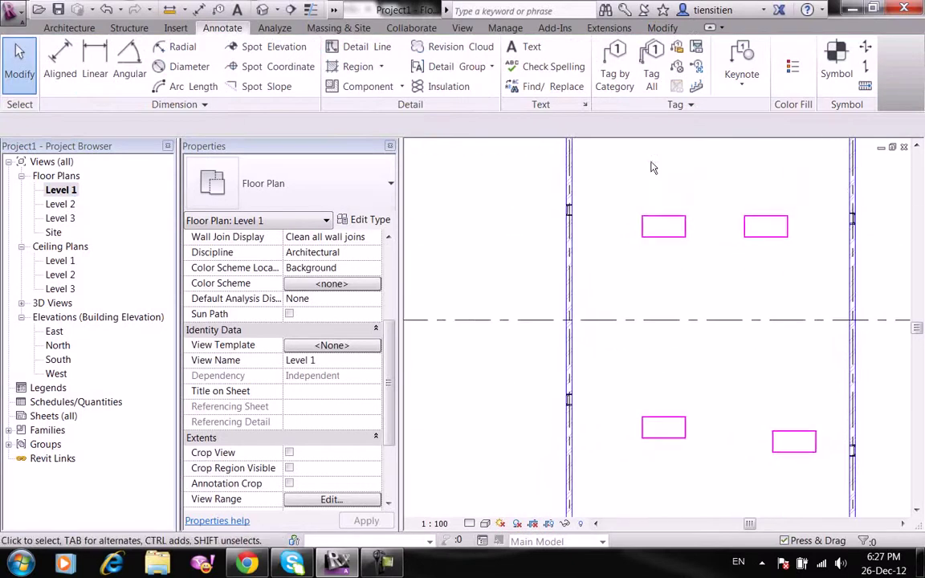
click(615, 60)
mouse_move(673, 344)
middle_down()
mouse_move(668, 241)
mouse_move(640, 175)
middle_up()
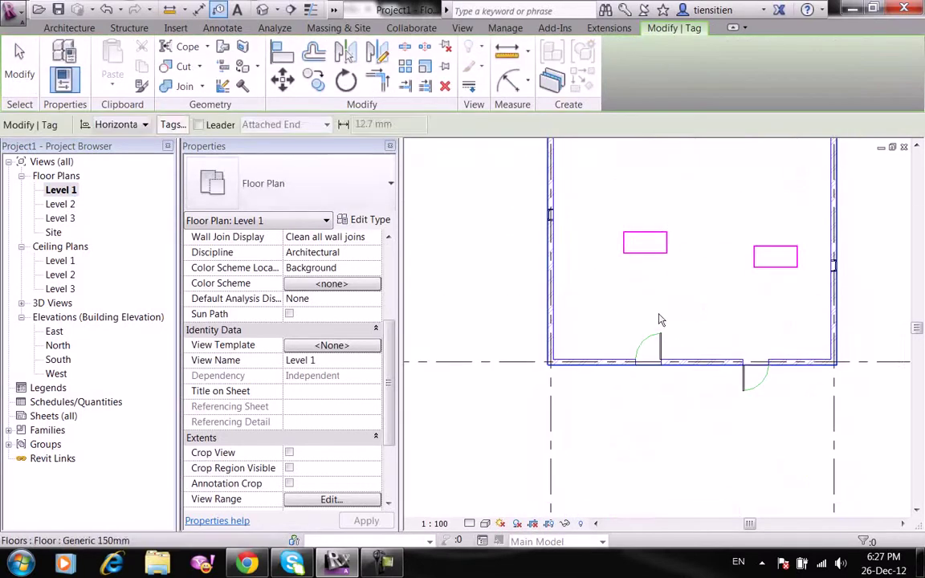
click(647, 365)
click(755, 394)
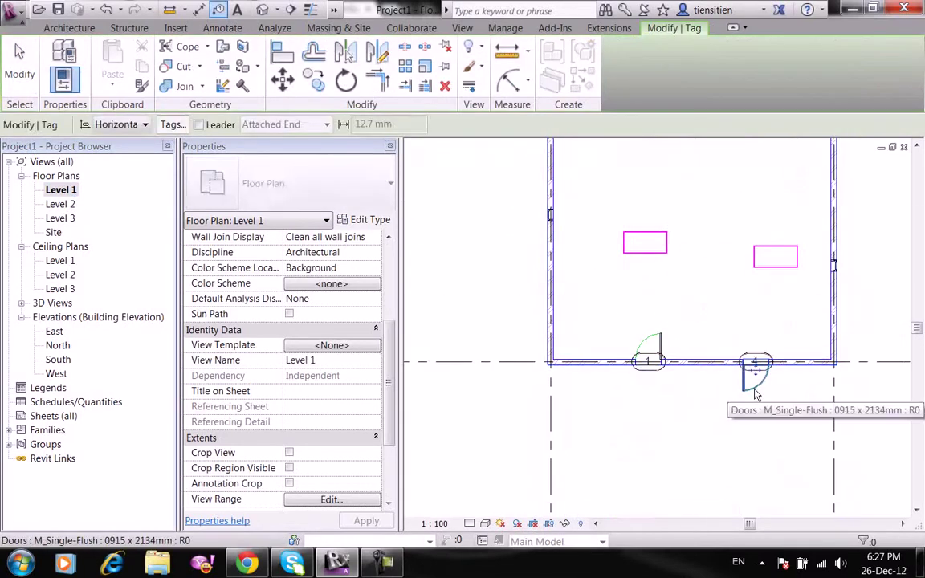
scroll(759, 365, up, 3)
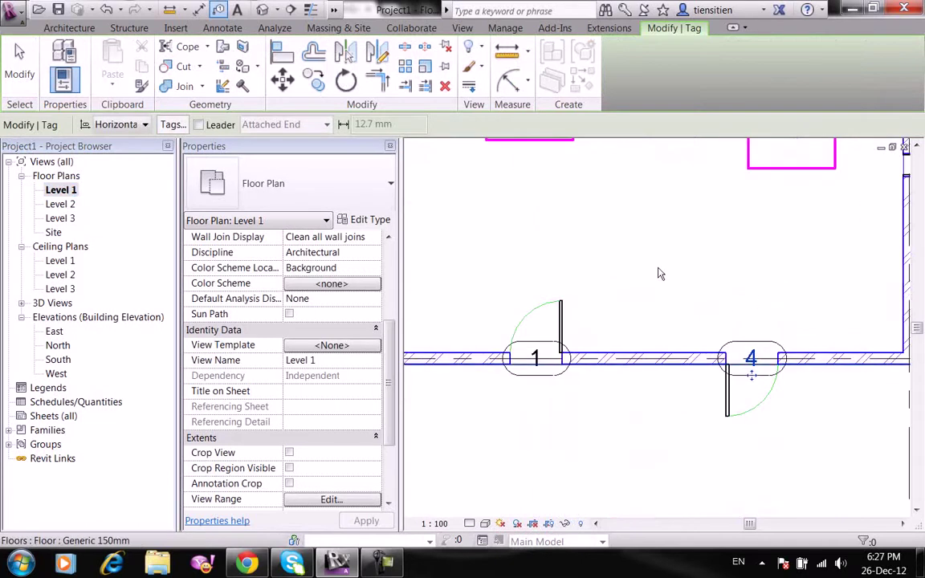
right_click(658, 270)
click(684, 275)
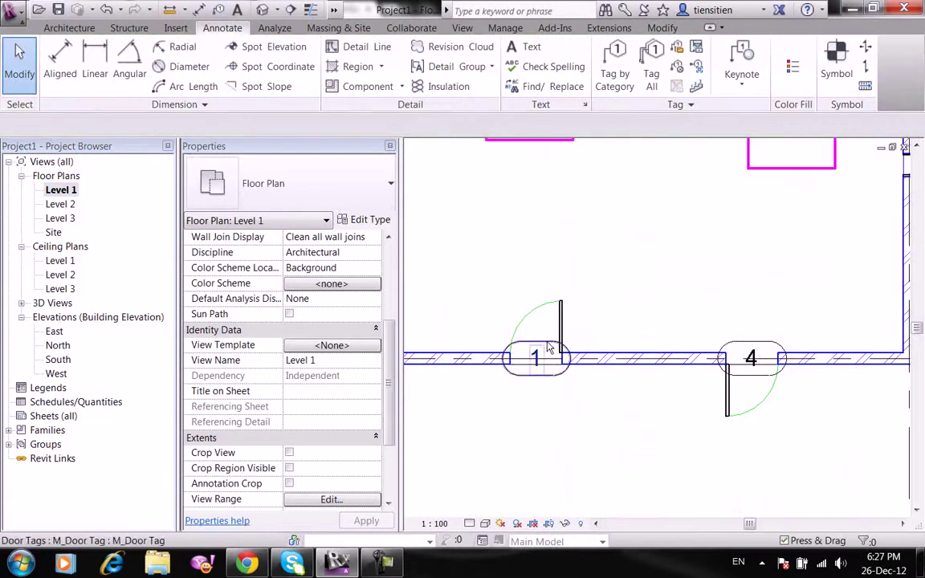
drag(559, 356, 559, 410)
click(631, 91)
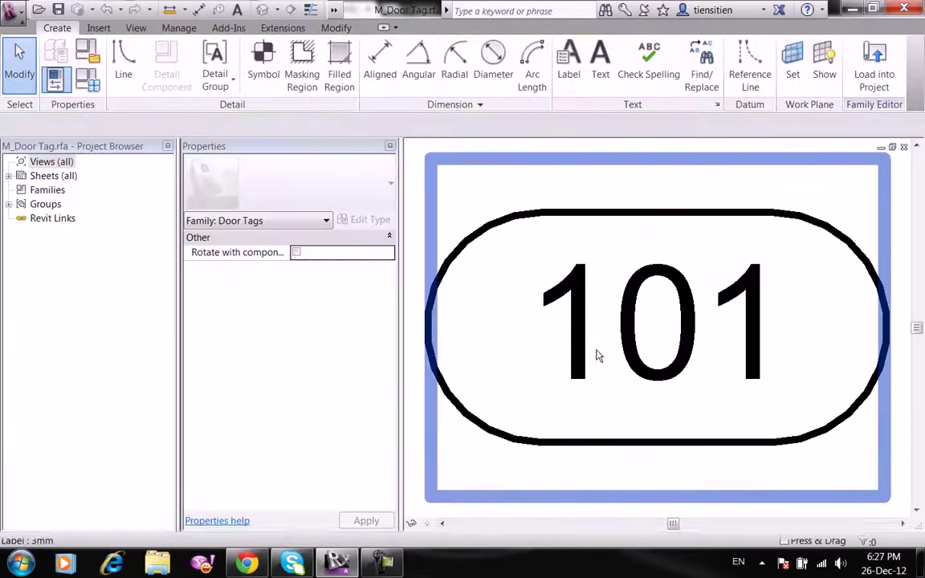
Review the 101 label's category parameters, keep Mark, and load M_Door Tag back into the project.
scroll(654, 299, down, 3)
click(653, 302)
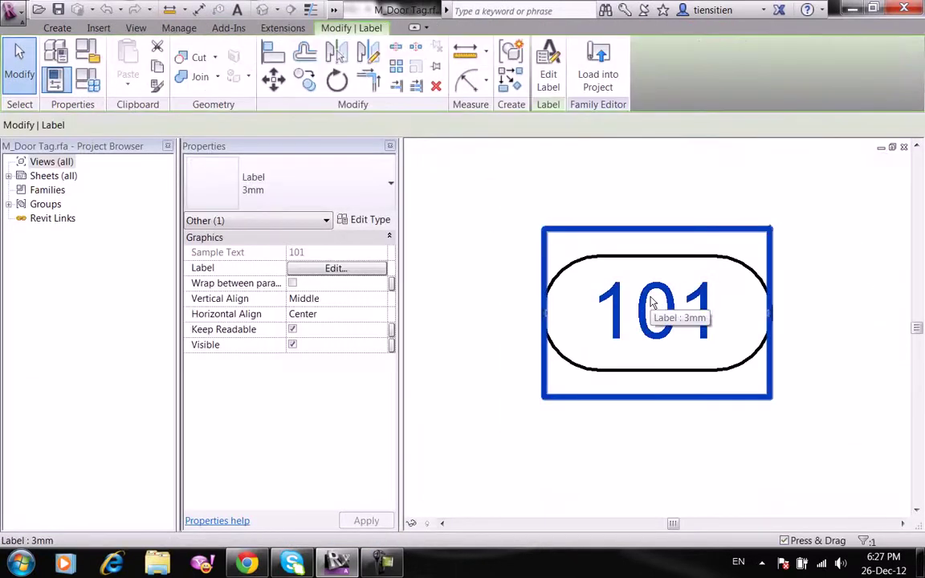
click(549, 86)
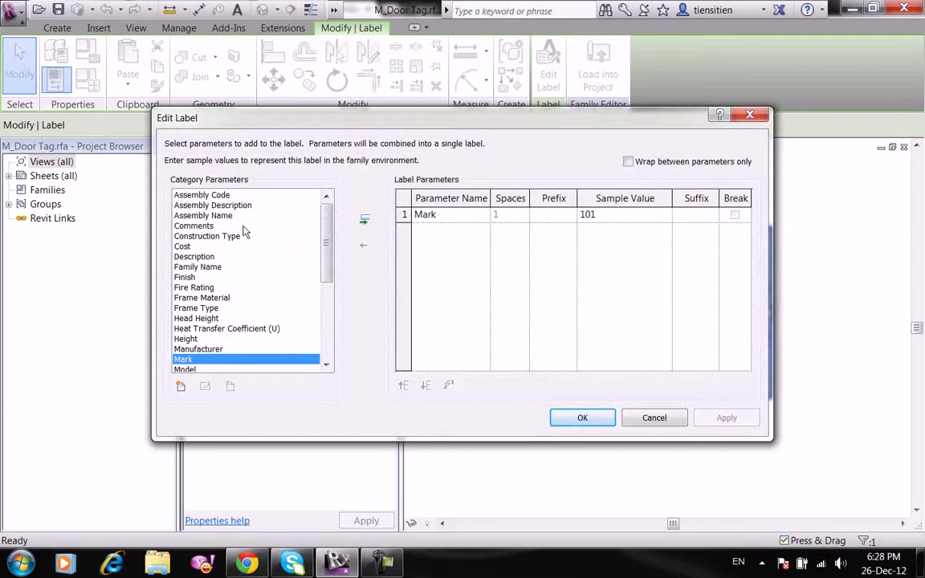
click(218, 236)
scroll(206, 296, down, 2)
scroll(196, 321, down, 3)
click(195, 320)
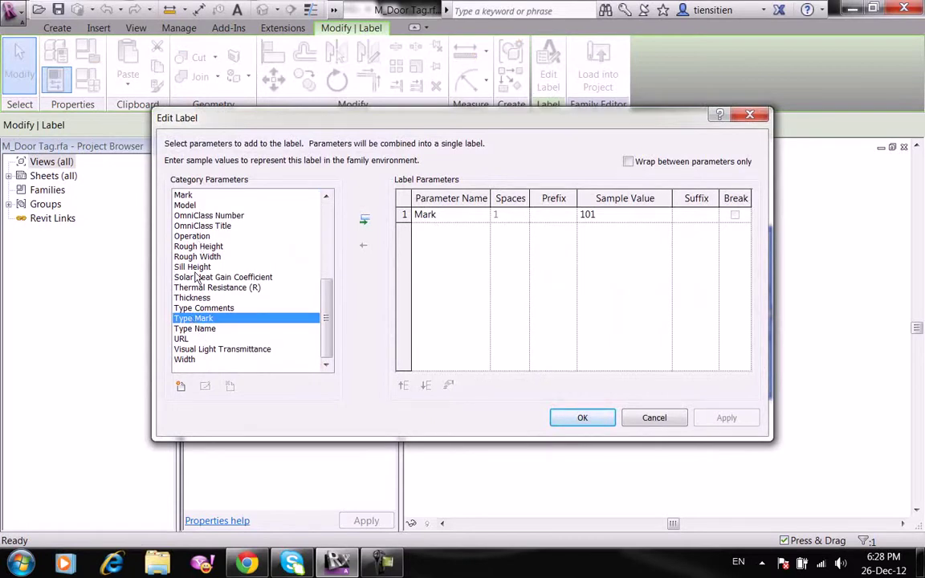
click(582, 418)
click(598, 80)
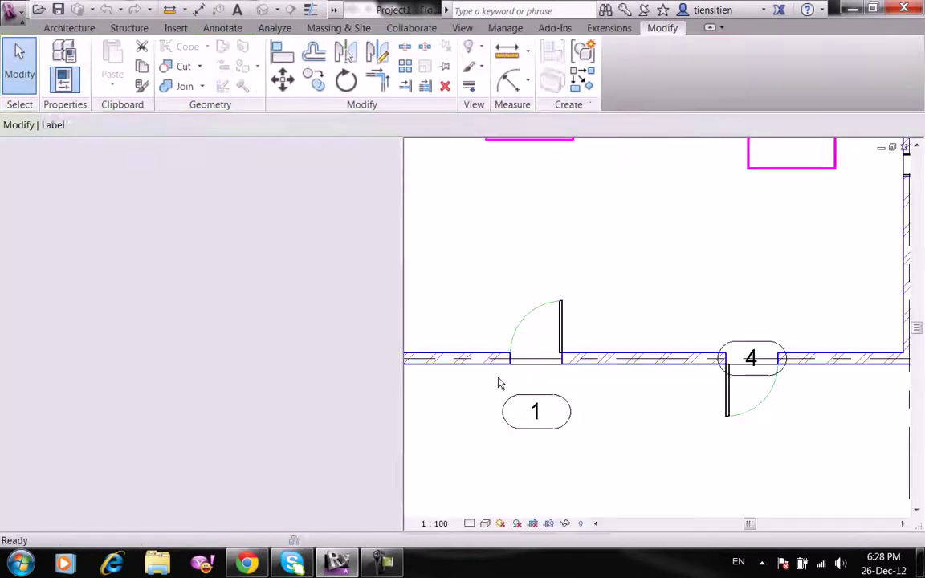
Move door tags 1 and 4 just below the wall.
drag(559, 407, 560, 388)
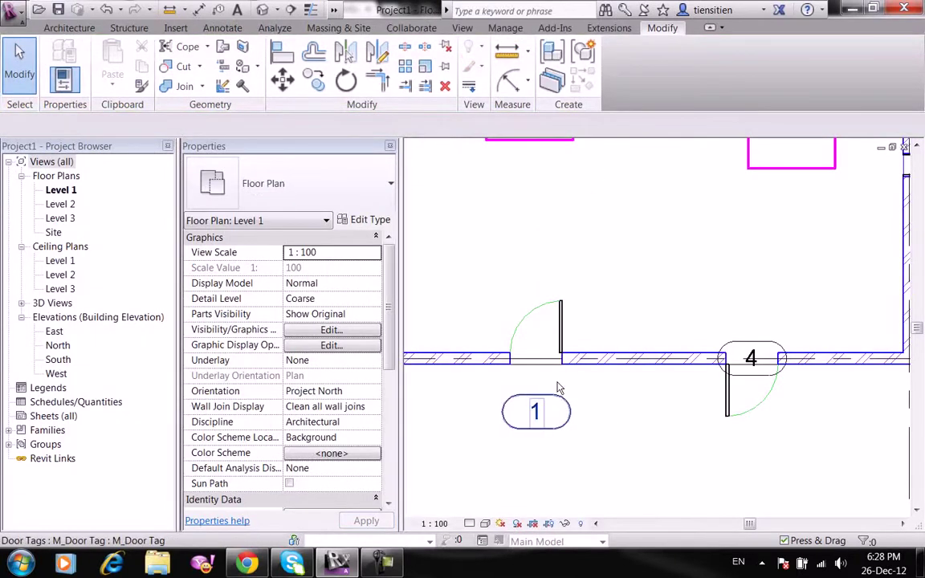
drag(775, 347, 774, 392)
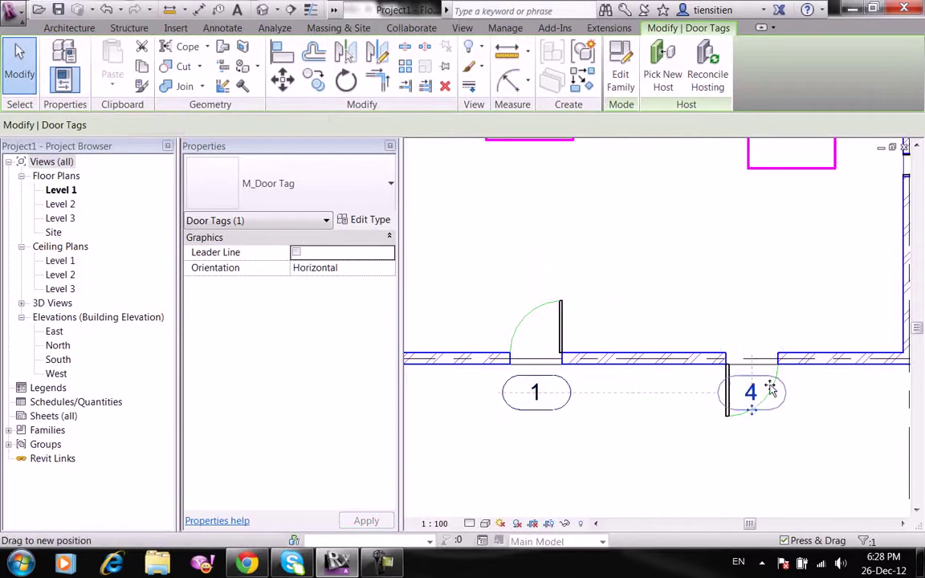
click(829, 391)
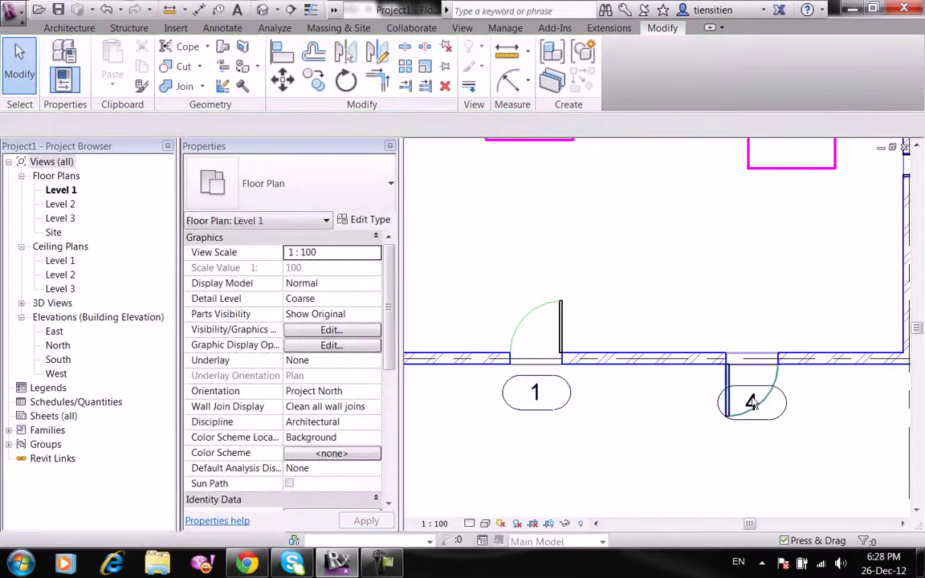
Flip door 4 to swing into the room and line tag 4 up with tag 1.
click(777, 387)
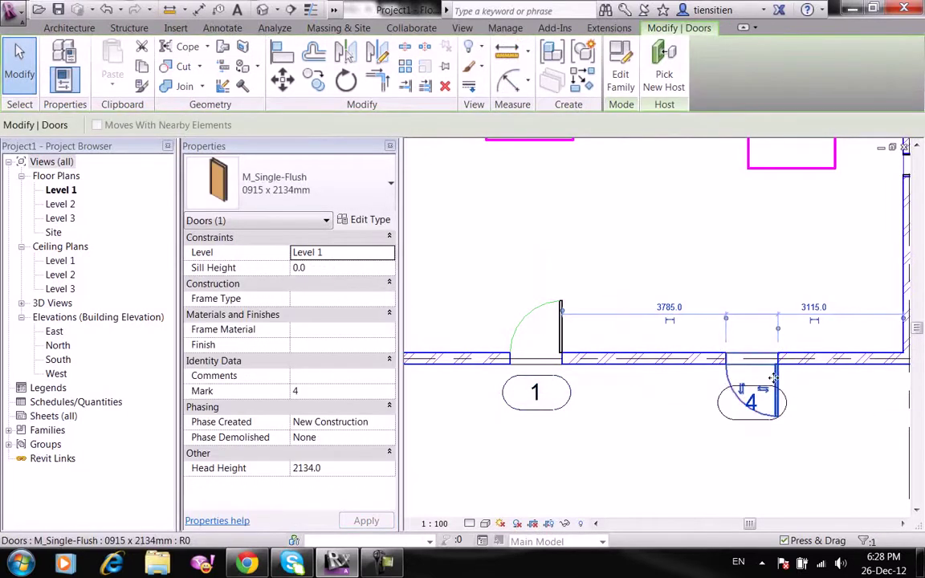
click(761, 388)
click(835, 397)
scroll(816, 412, down, 2)
middle_drag(816, 413, 804, 420)
scroll(764, 411, up, 1)
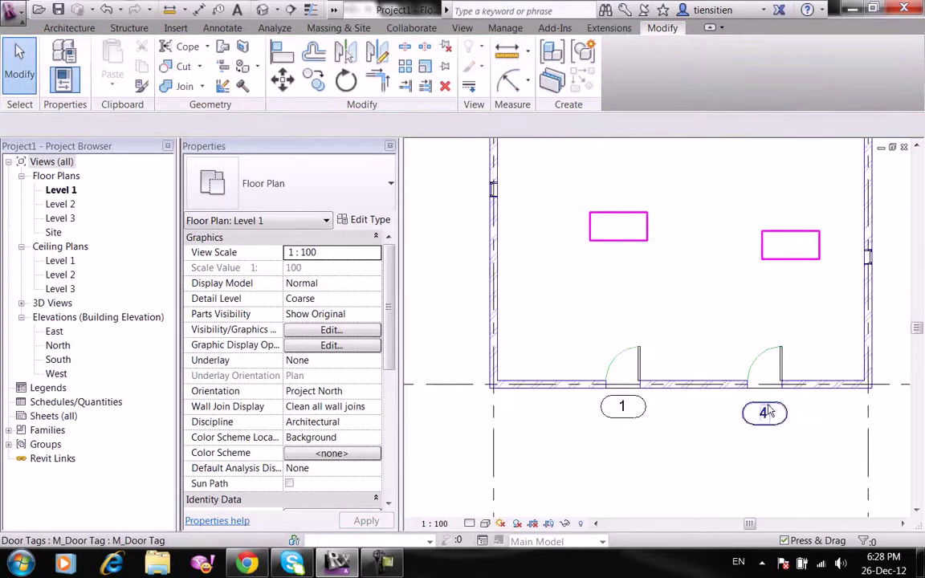
scroll(765, 414, up, 2)
drag(784, 412, 785, 391)
click(834, 415)
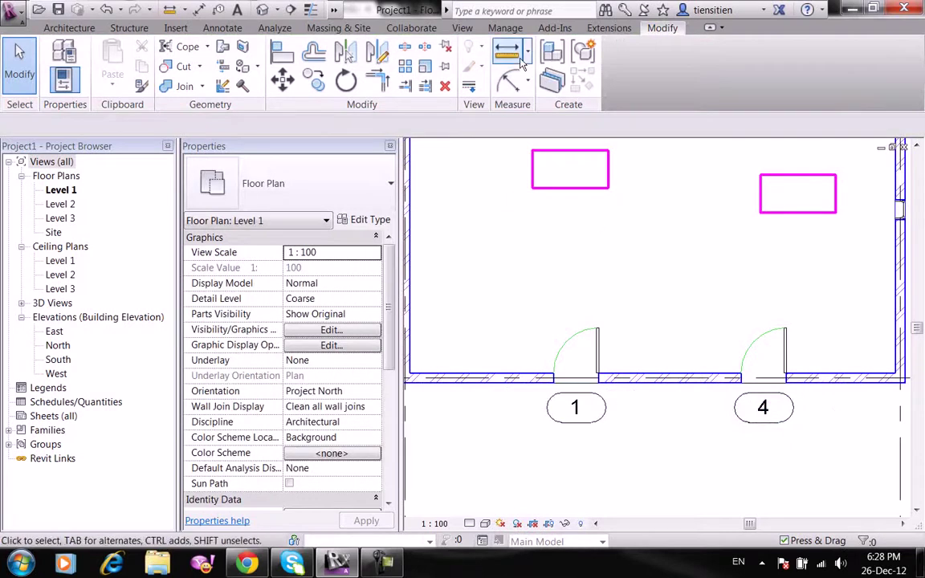
Set the Door Tags object style to purple (RGB 128-000-255) with line weight 9.
click(505, 28)
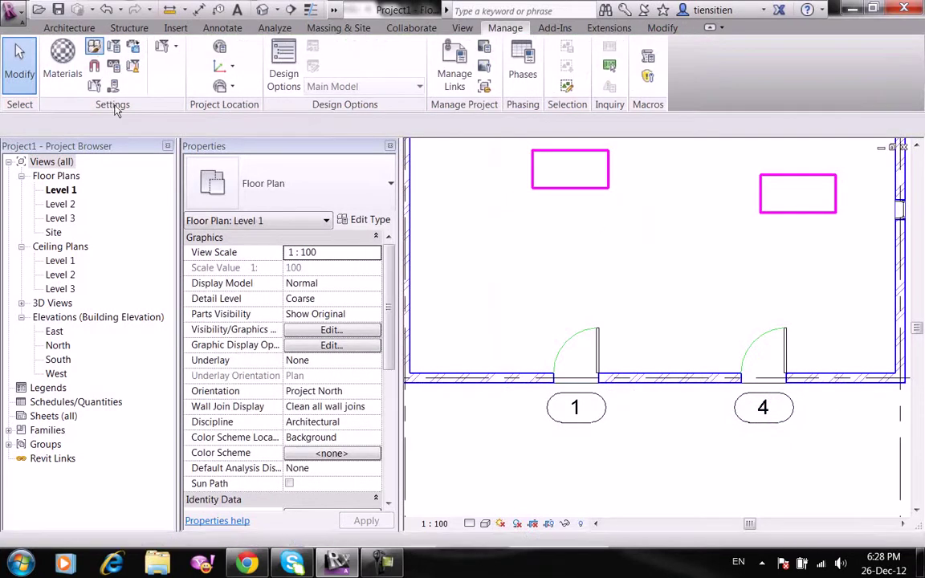
click(92, 45)
click(121, 42)
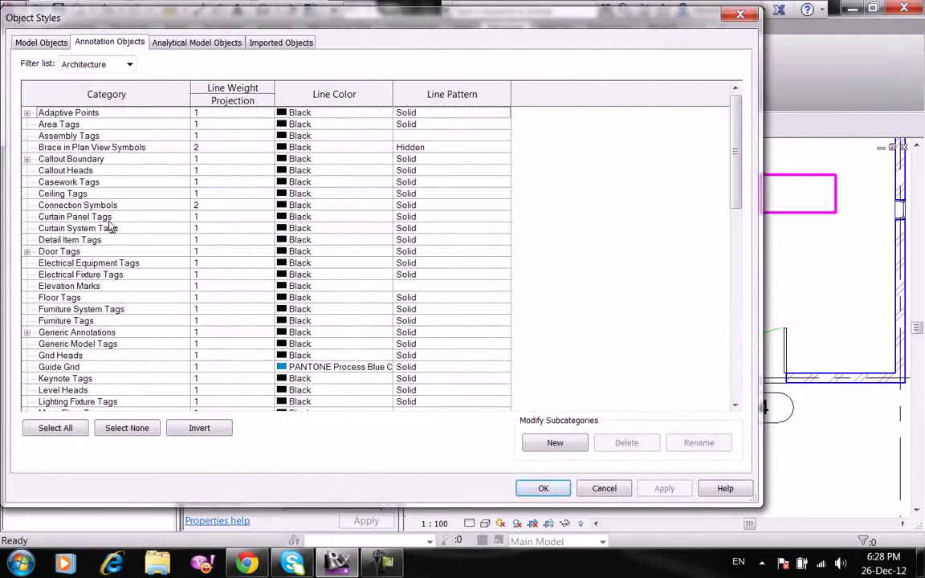
click(70, 252)
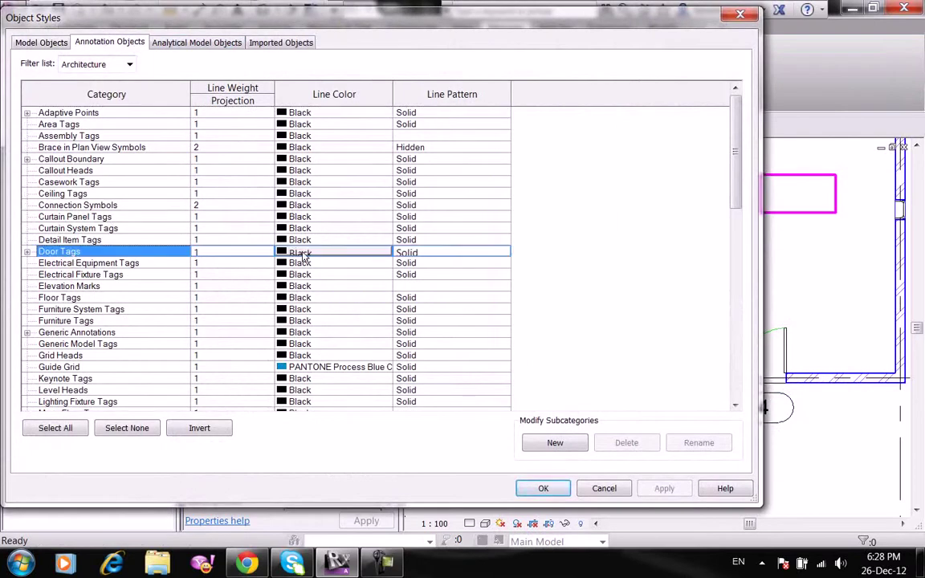
click(304, 254)
click(359, 200)
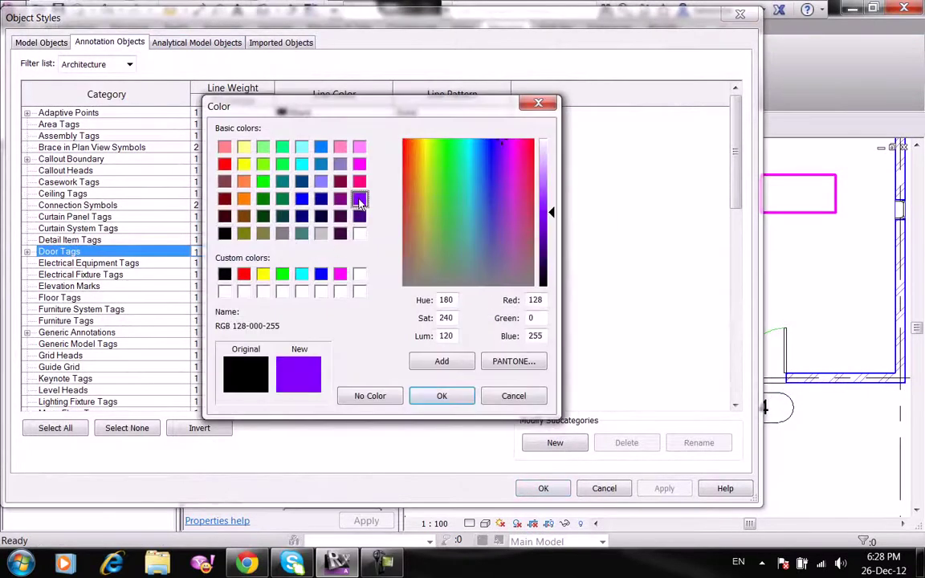
click(442, 396)
click(268, 252)
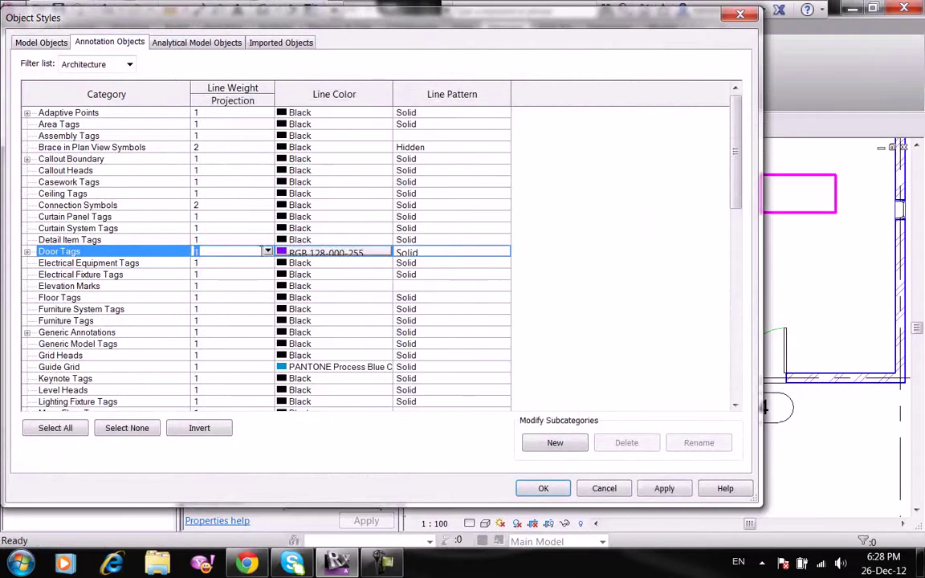
click(267, 251)
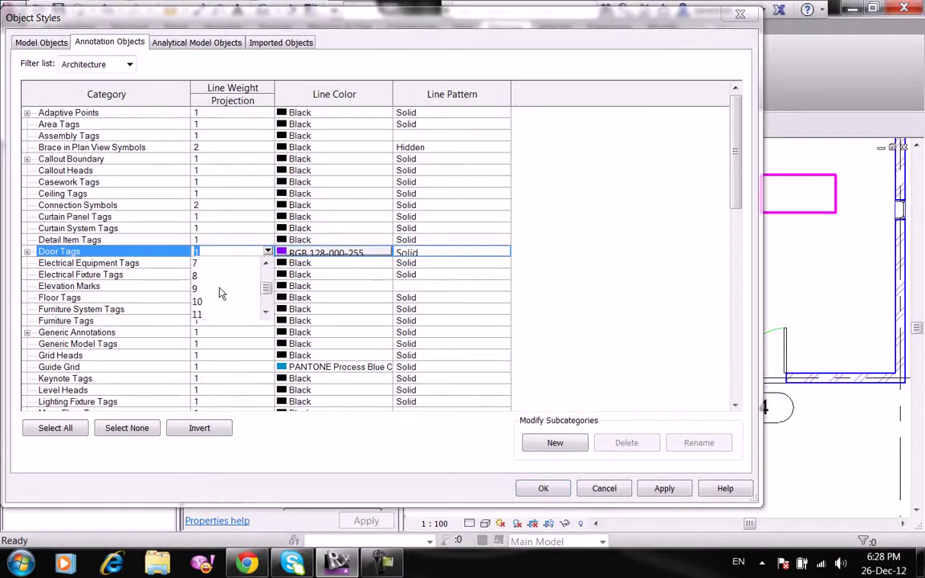
click(221, 290)
click(542, 488)
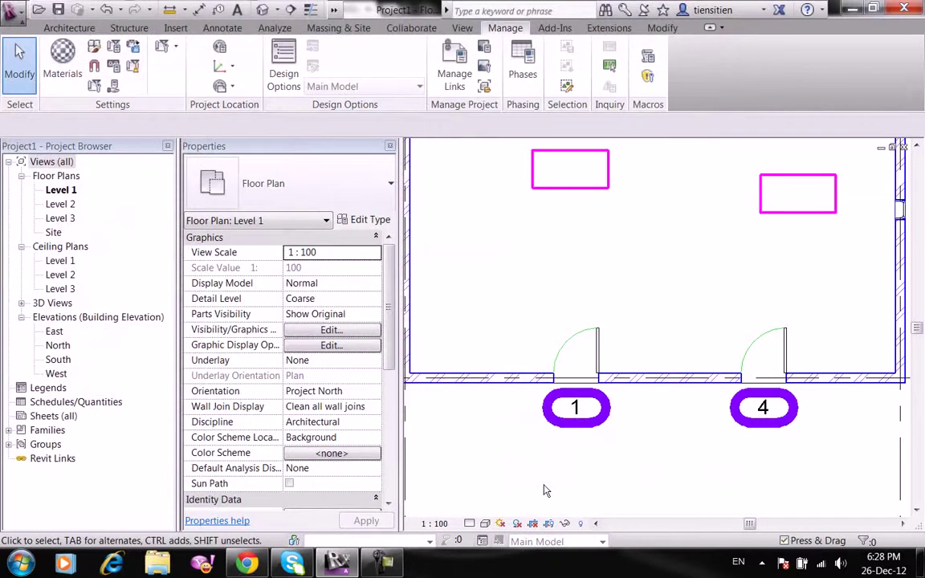
Zoom and pan the Level 1 plan to recentre the building.
scroll(543, 490, down, 1)
scroll(615, 378, down, 2)
scroll(611, 355, down, 2)
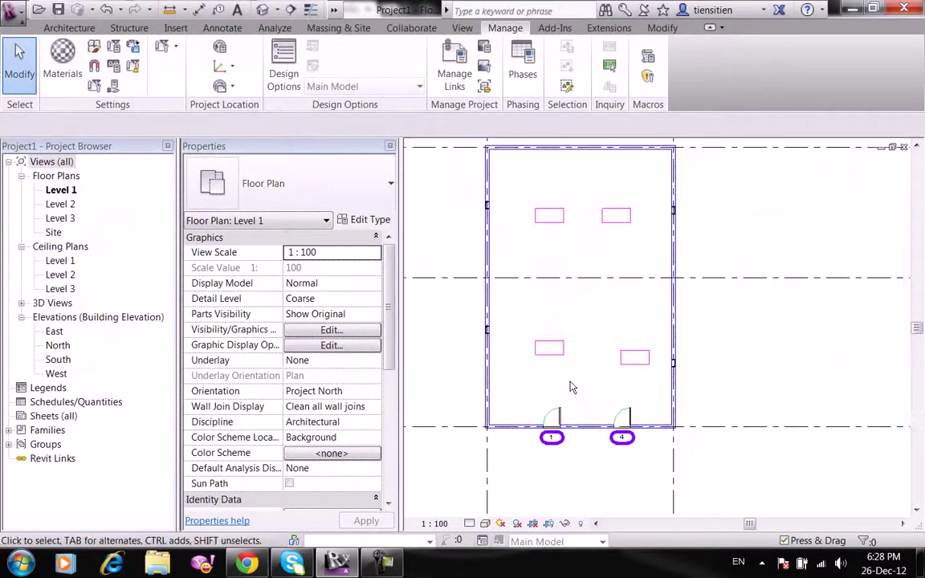
scroll(572, 388, up, 1)
middle_drag(571, 387, 557, 416)
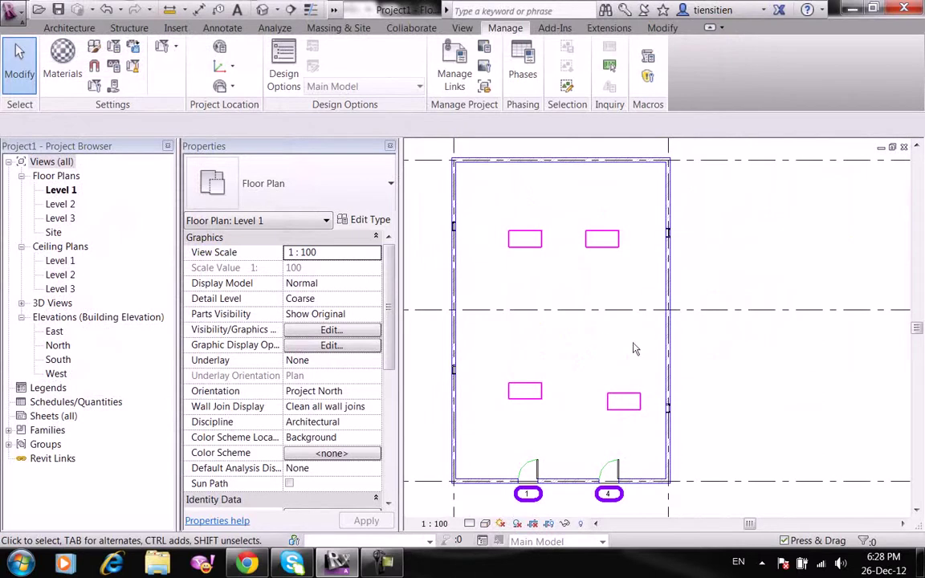
scroll(544, 335, down, 1)
middle_drag(606, 387, 605, 410)
scroll(547, 320, up, 1)
middle_drag(547, 320, 593, 274)
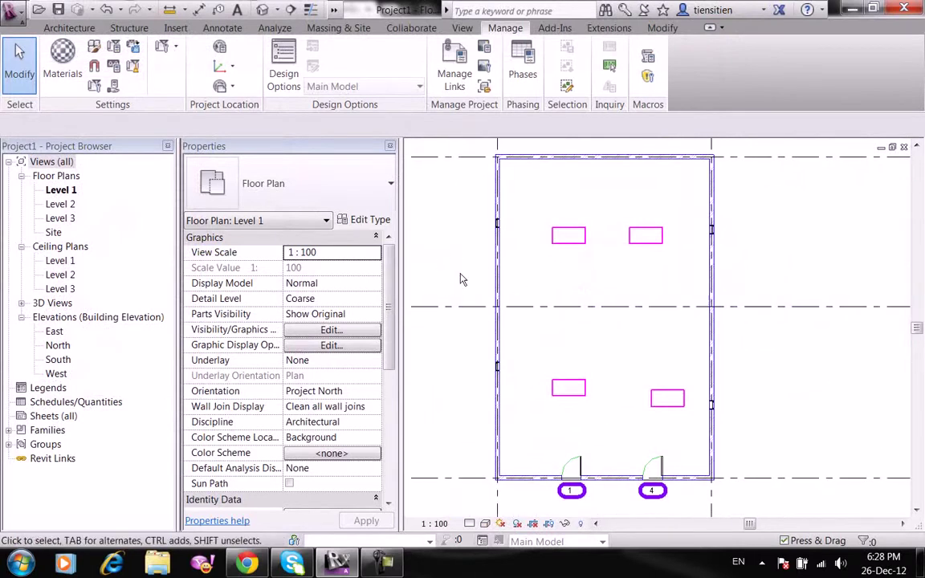
Glance at the Level 1 overrides dialog, close it, and recentre the building.
click(331, 330)
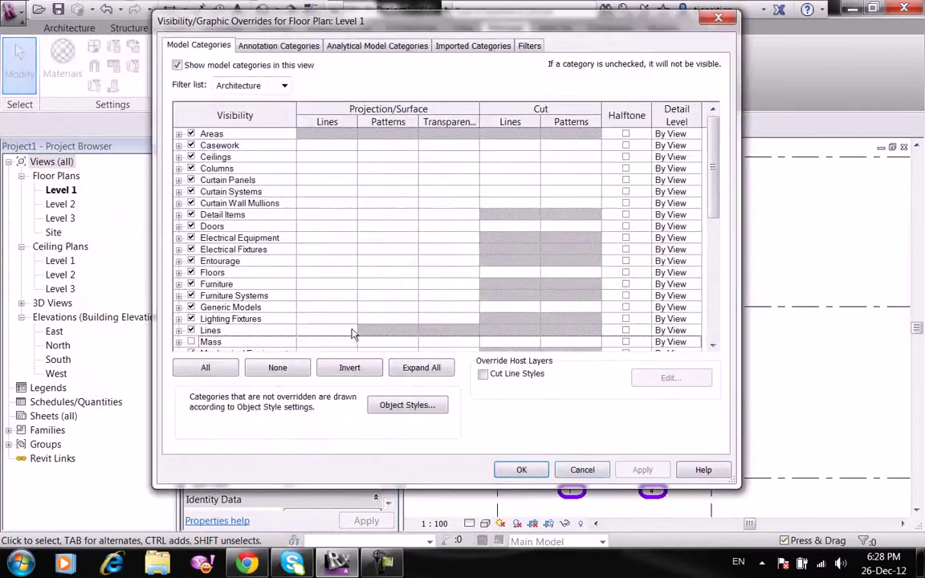
click(584, 470)
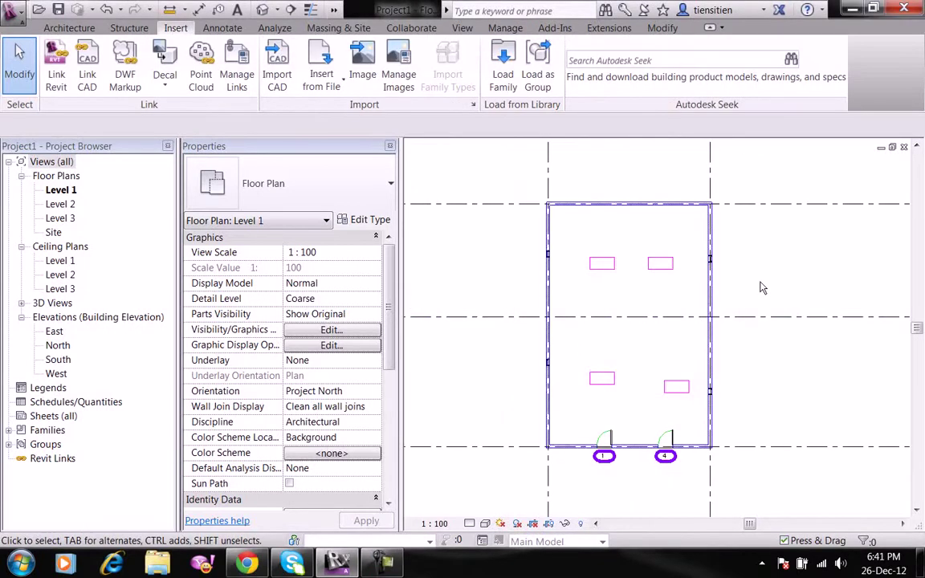
middle_drag(759, 287, 791, 281)
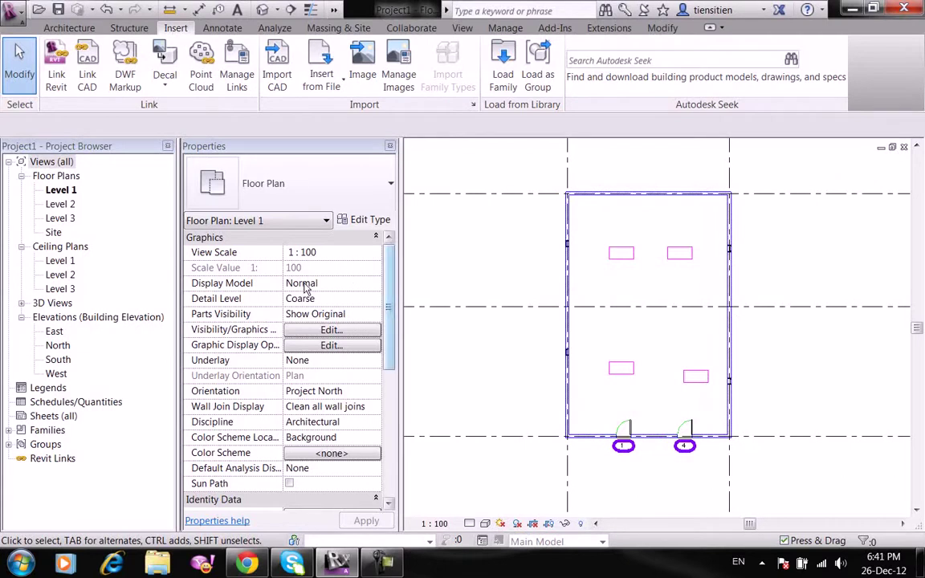
In Level 1 Visibility/Graphics, expand Doors and select the Plan Swing subcategory.
click(305, 332)
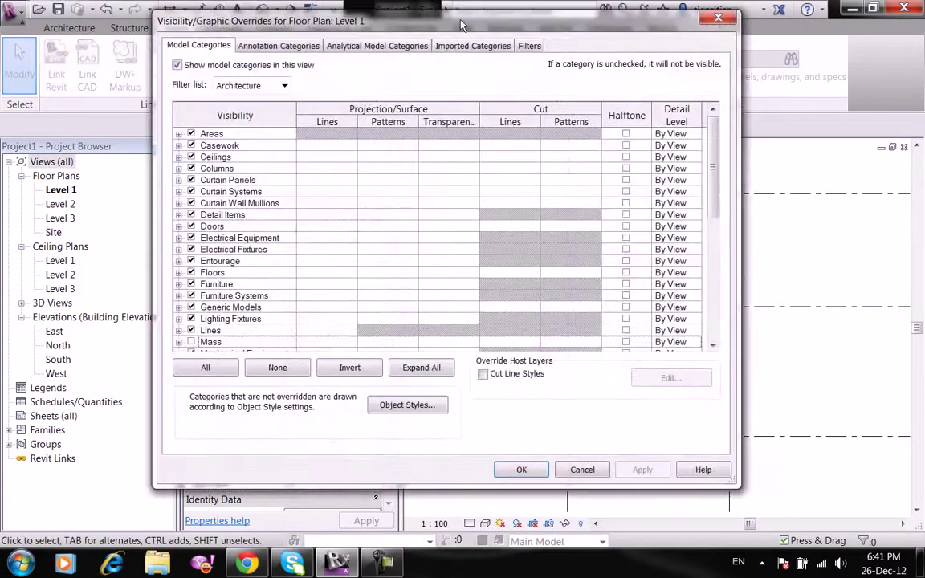
drag(444, 26, 397, 18)
click(177, 261)
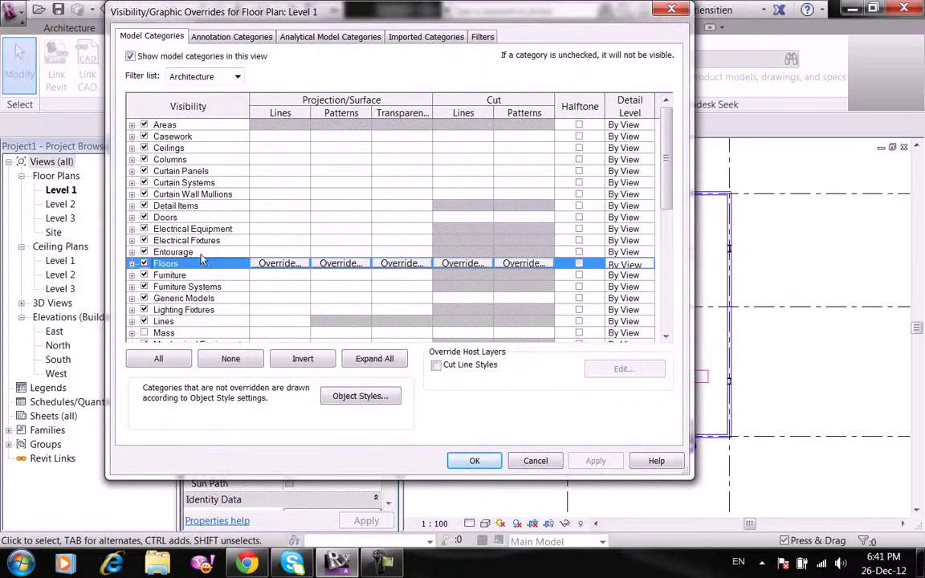
scroll(196, 222, down, 1)
click(163, 205)
click(132, 205)
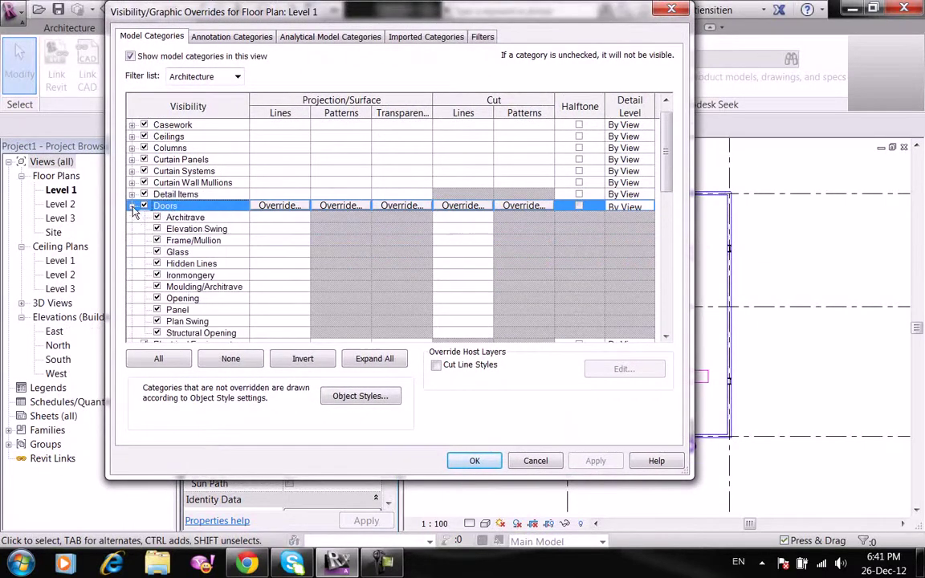
click(183, 322)
Override plan swing lines to orange 255-128-000, Aligning Line pattern, heavier weight.
click(279, 322)
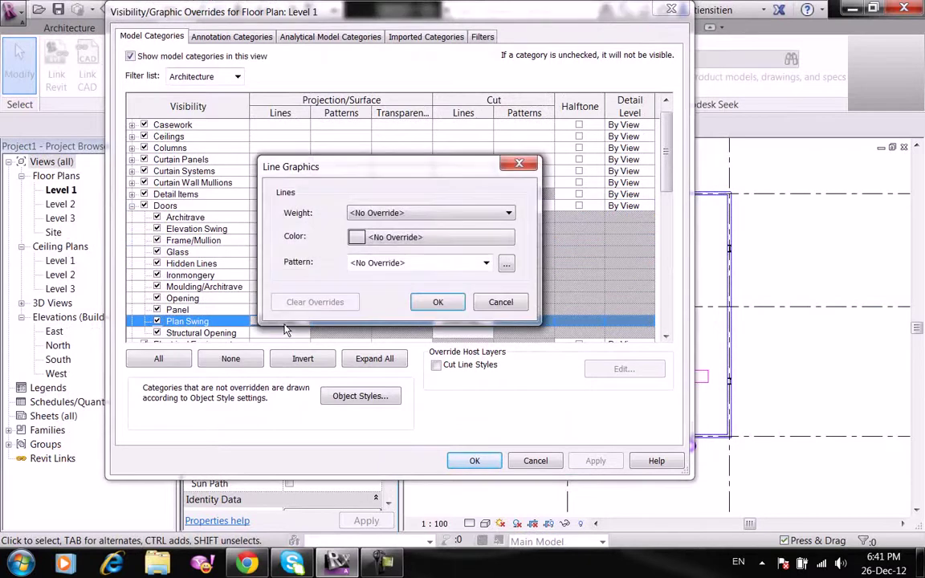
click(403, 238)
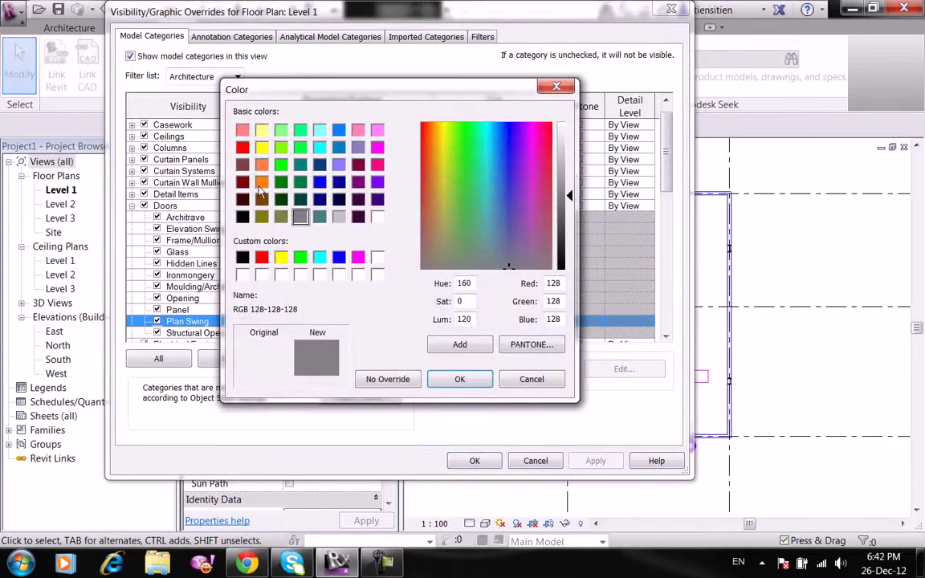
click(261, 182)
click(462, 379)
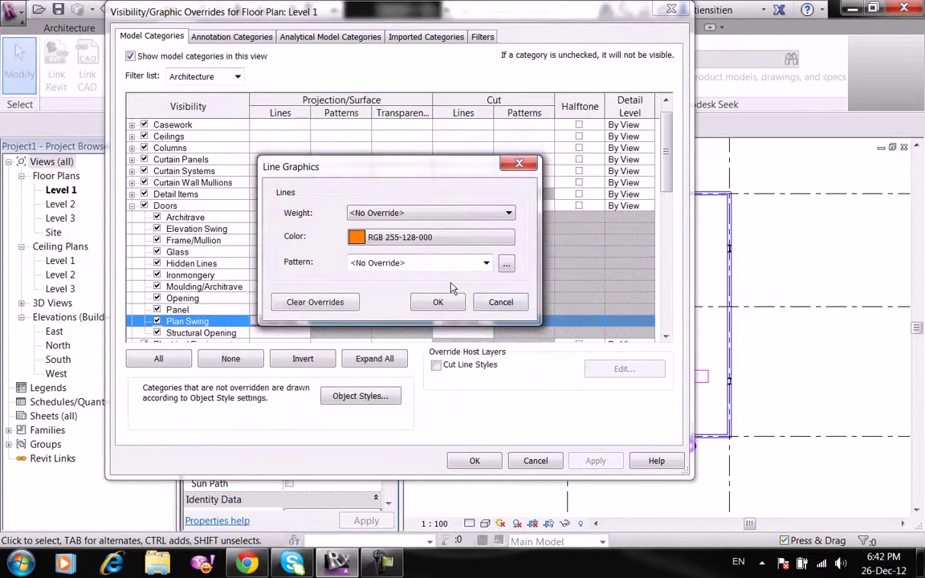
click(419, 267)
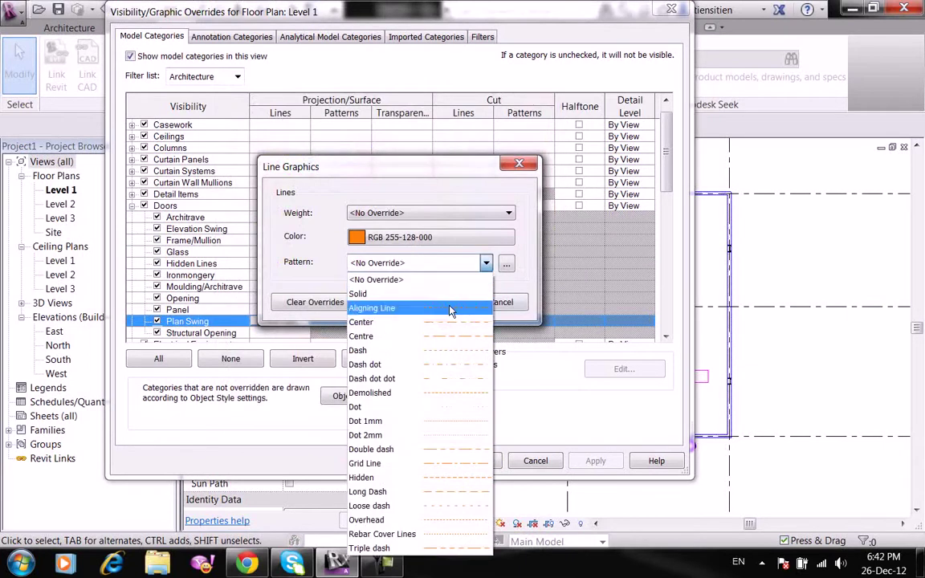
click(397, 308)
click(508, 212)
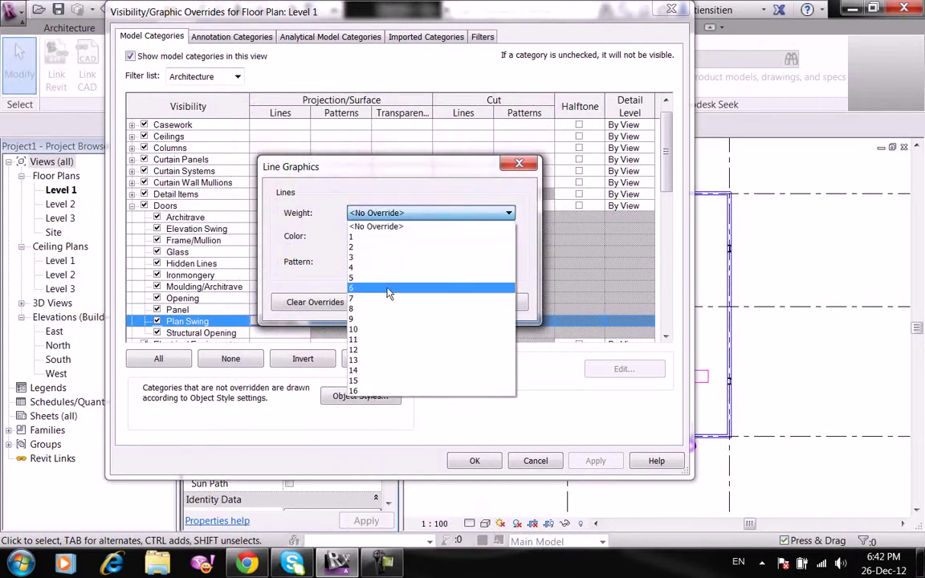
click(384, 309)
click(433, 303)
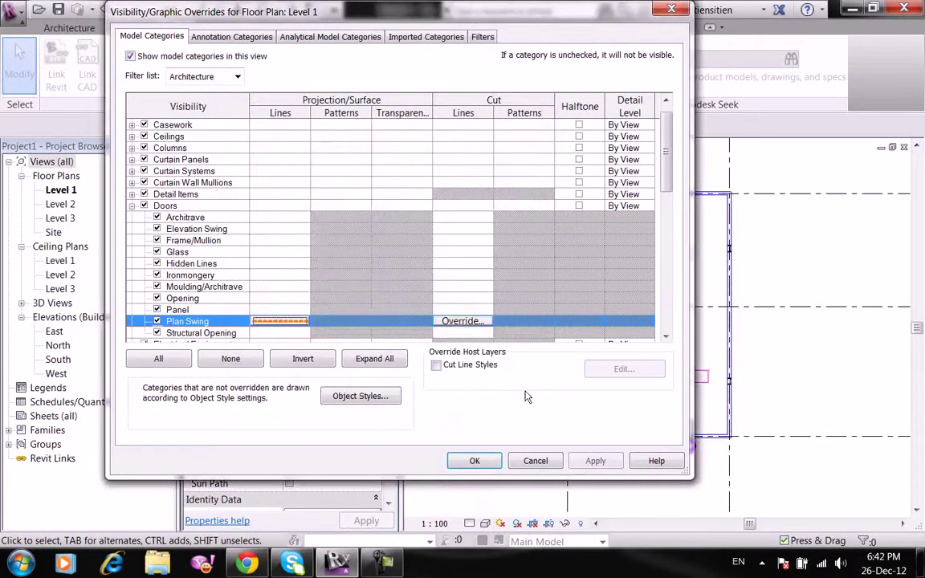
click(482, 463)
Check the orange Level 1 swings, then open and frame the Level 2 floor plan.
scroll(619, 457, up, 5)
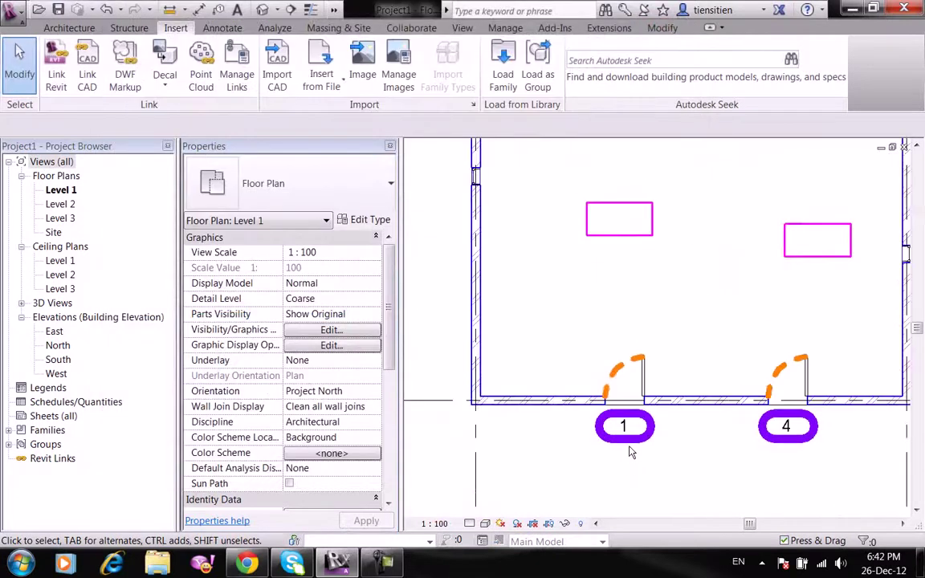
middle_drag(599, 450, 638, 509)
scroll(637, 510, down, 3)
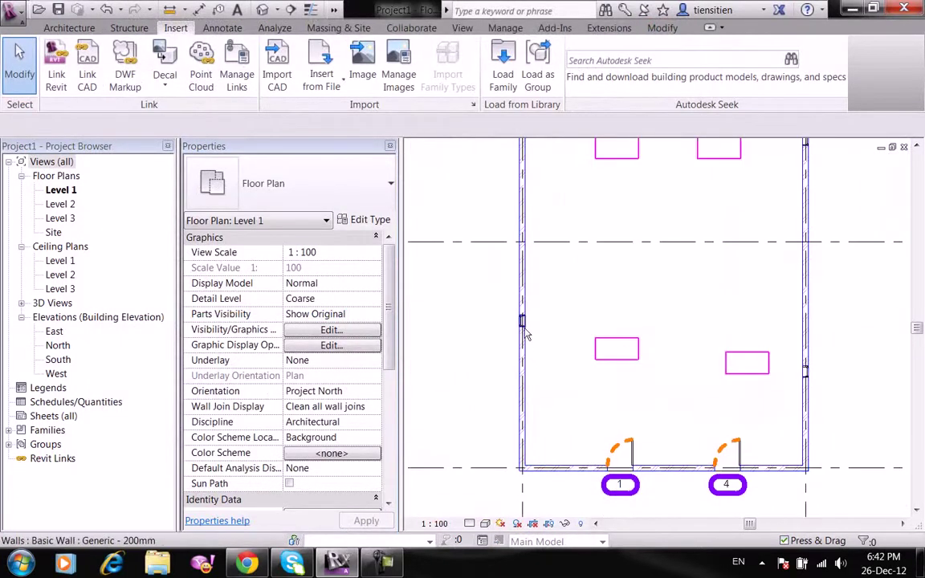
double_click(60, 204)
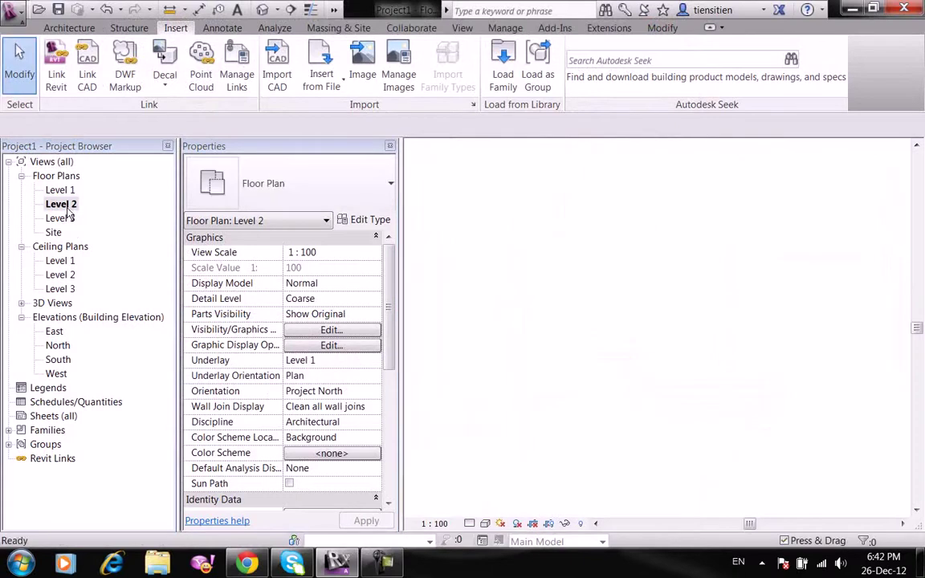
scroll(650, 427, up, 1)
middle_drag(651, 427, 656, 413)
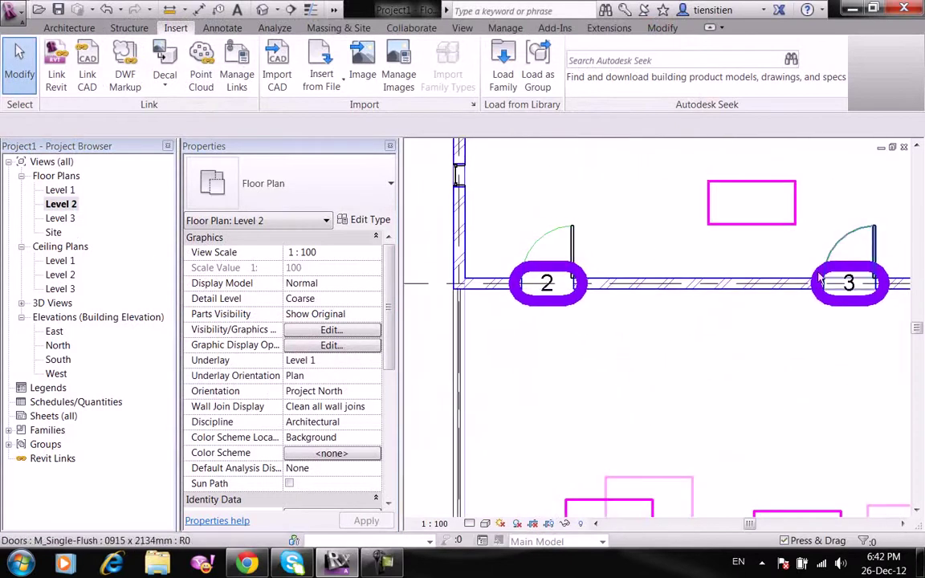
scroll(733, 313, down, 2)
scroll(733, 314, down, 1)
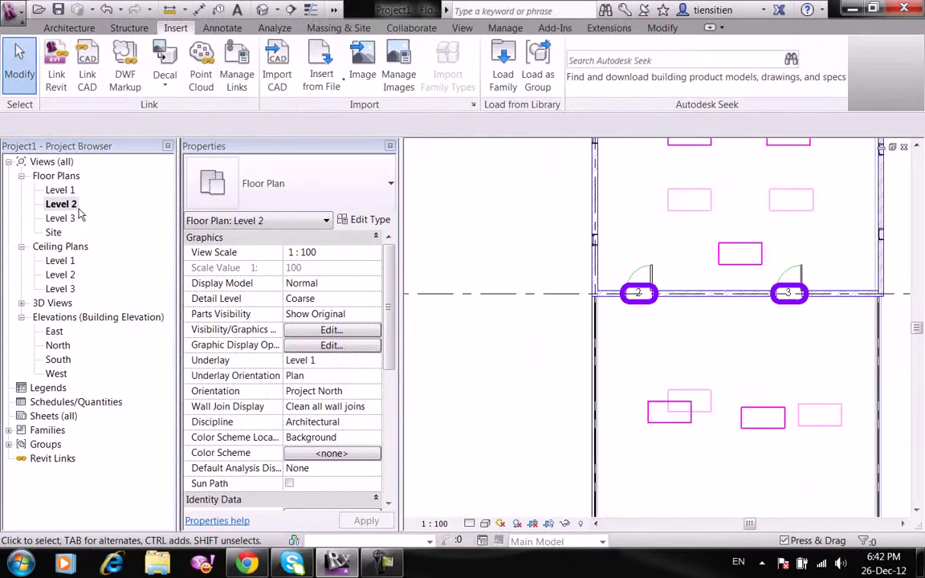
middle_drag(492, 272, 497, 326)
Browse the Level 2 overrides' Annotation, Analytical, Imported and Filters tabs, then dismiss the dialog.
click(334, 329)
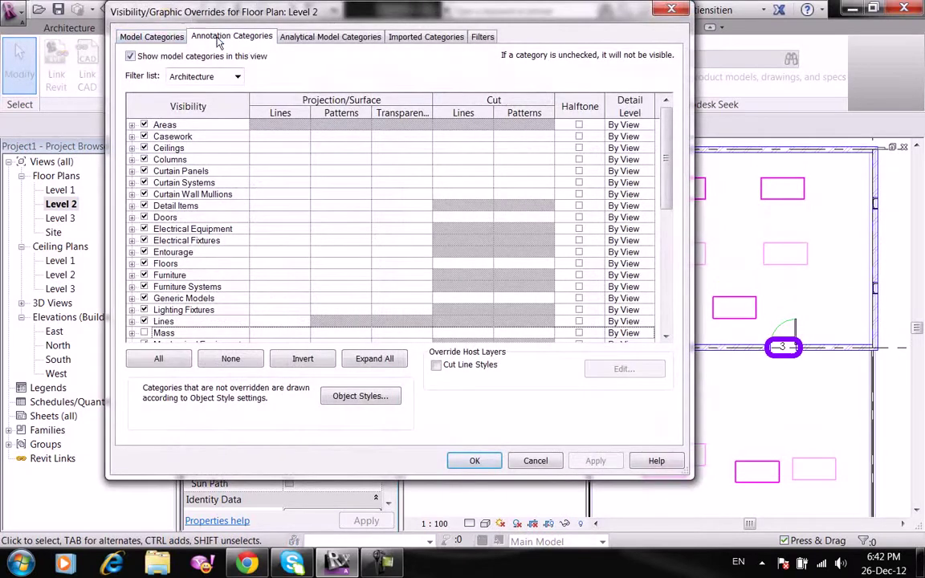
click(218, 40)
click(304, 37)
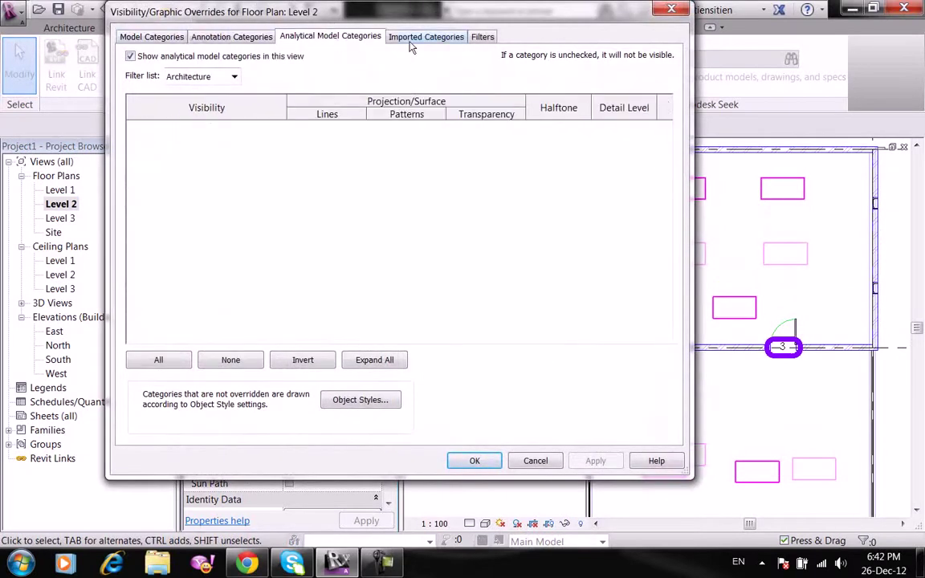
click(411, 41)
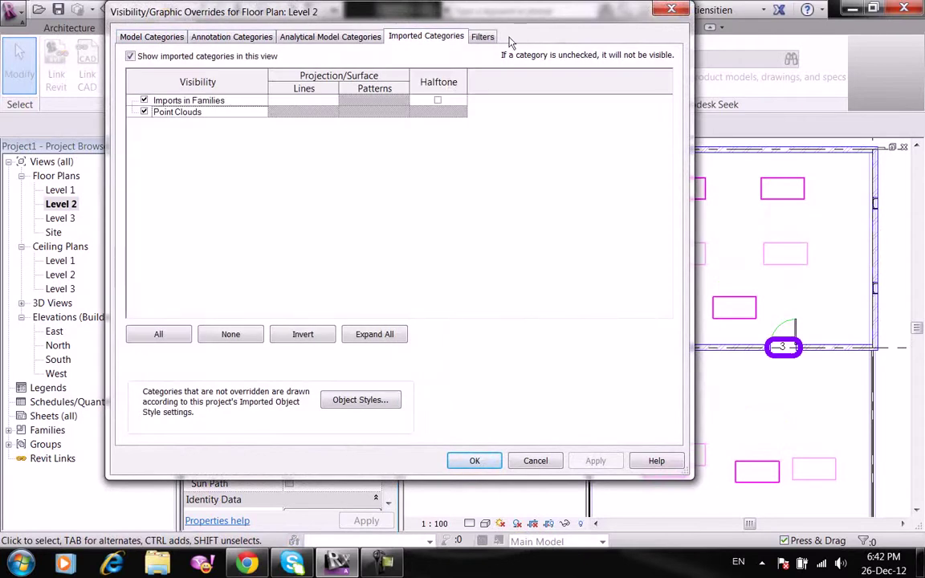
click(483, 37)
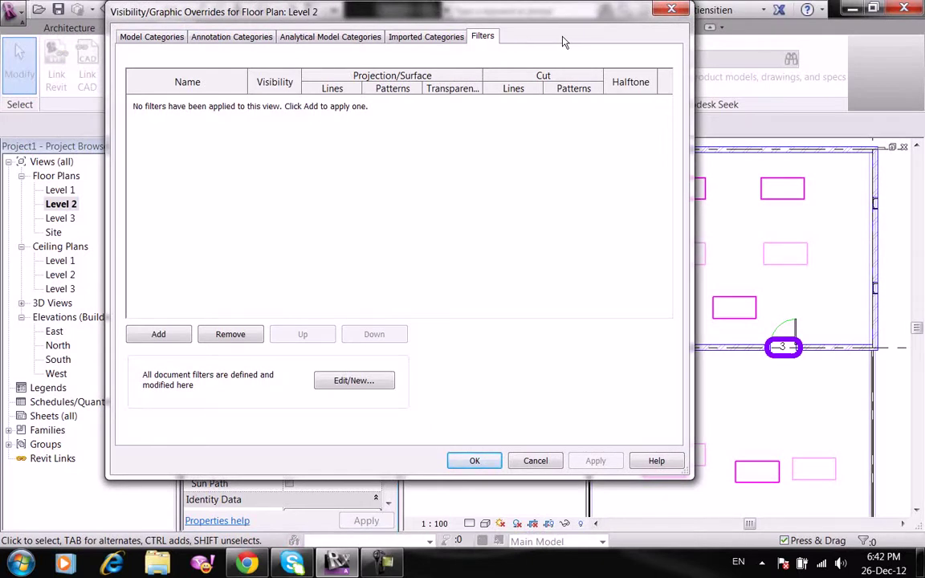
drag(566, 18, 596, 140)
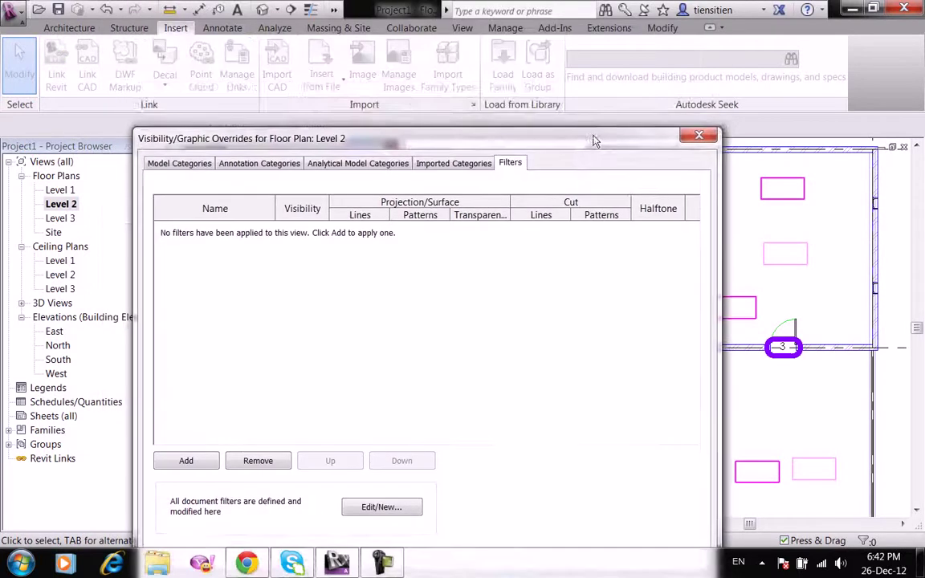
key(Escape)
click(487, 29)
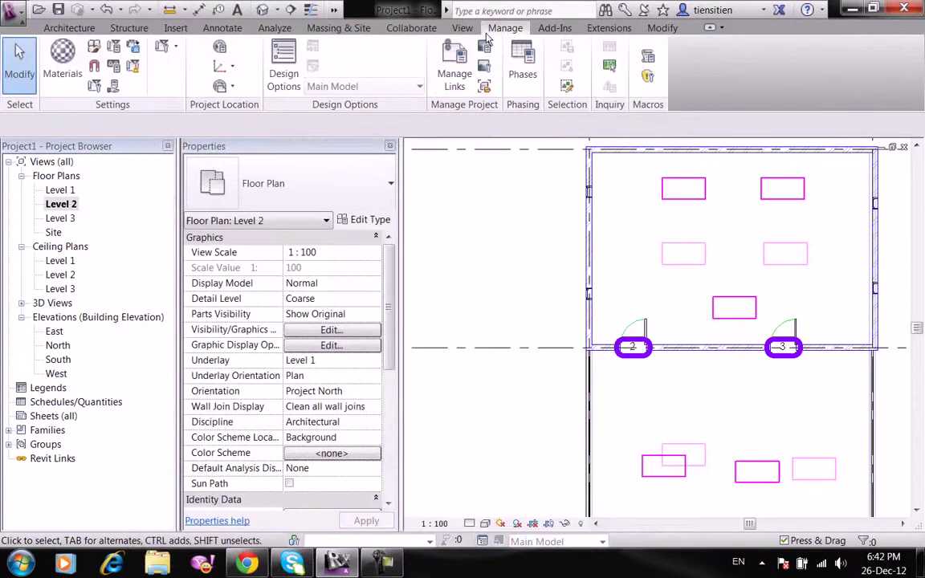
Open Level 2's Visibility/Graphic Overrides from Properties and move the dialog aside.
click(411, 28)
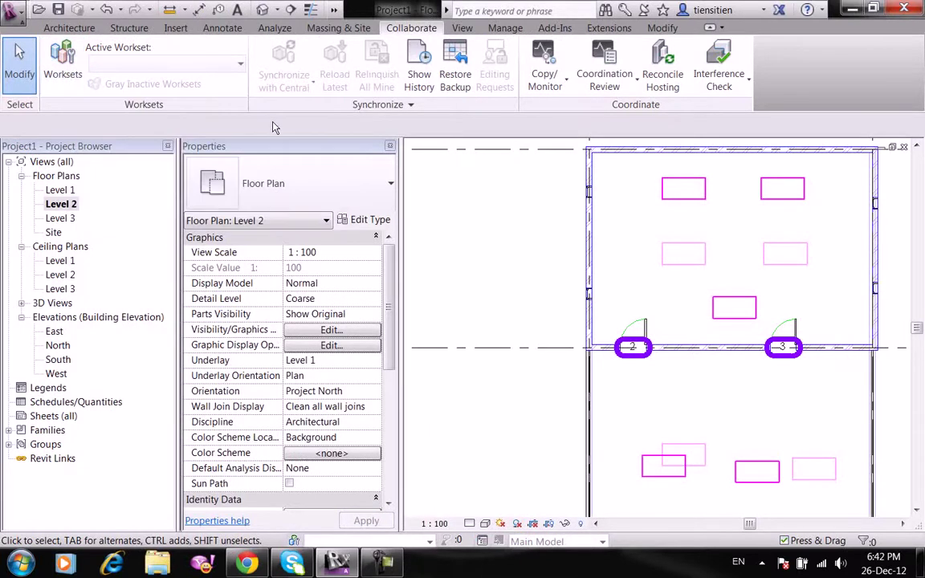
click(337, 331)
drag(575, 81, 649, 42)
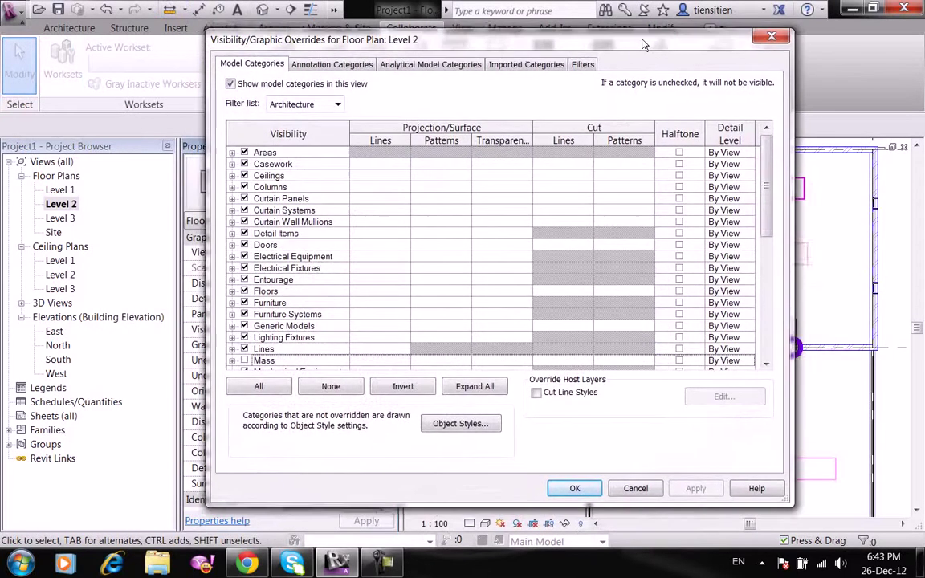
Hide the Doors category in the Level 2 plan and pan to show the whole room.
click(590, 63)
click(259, 63)
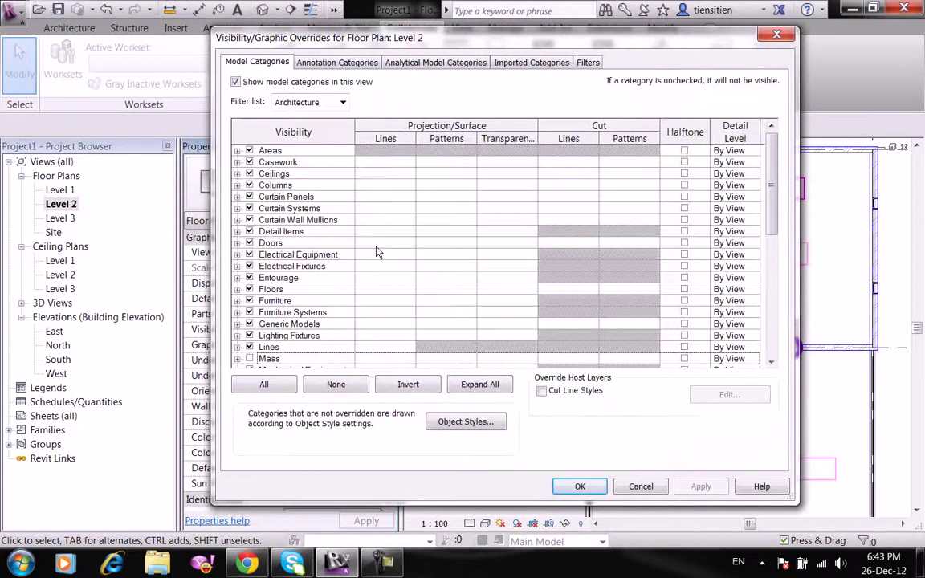
click(312, 242)
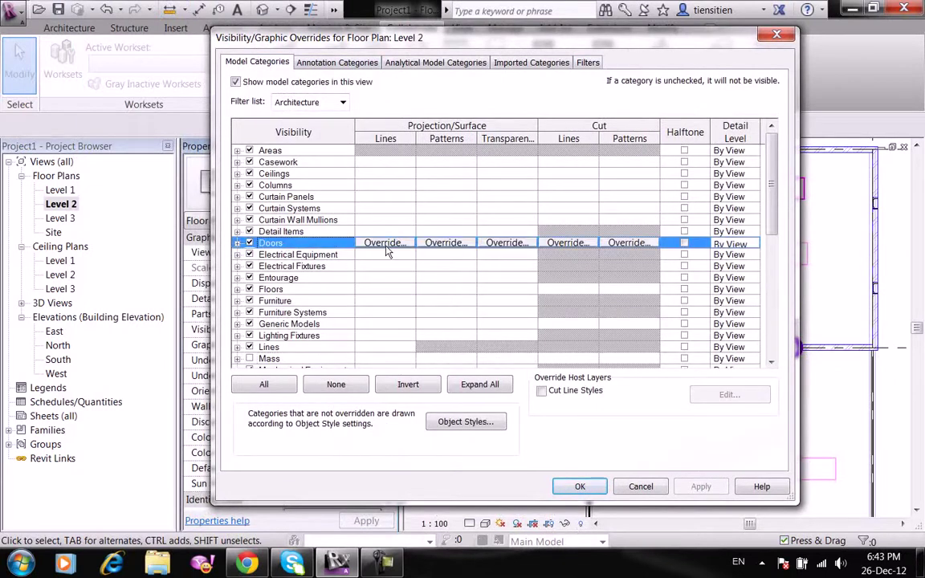
click(249, 242)
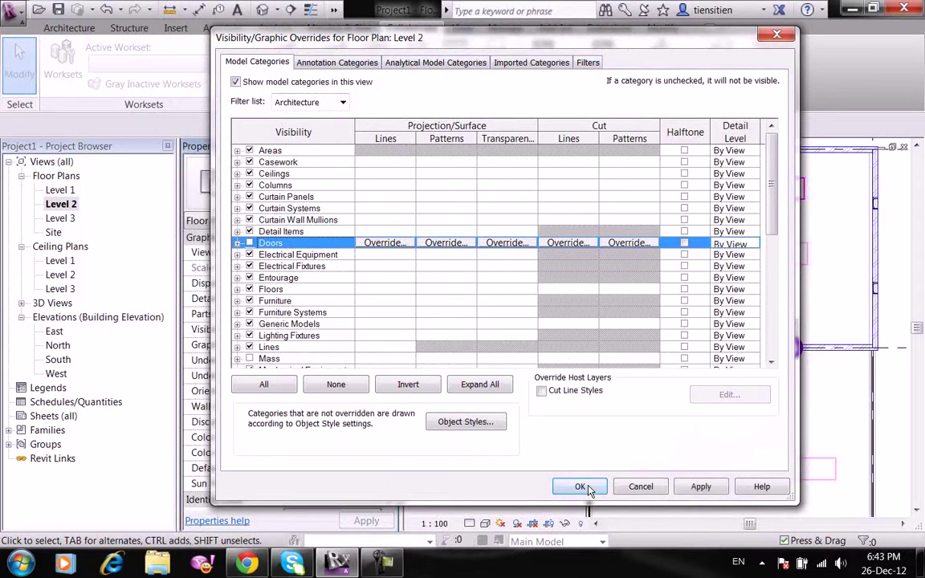
click(581, 486)
middle_drag(676, 380, 551, 417)
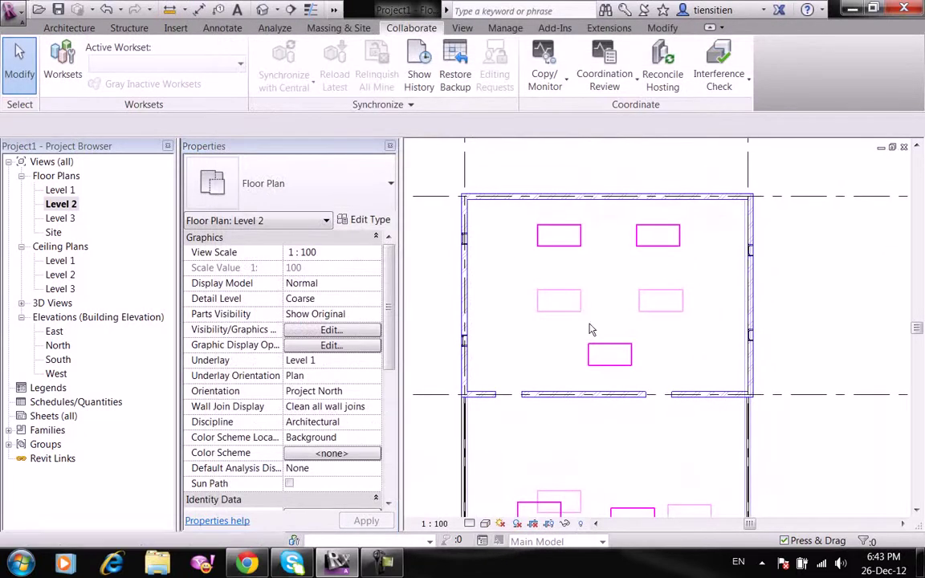
Override Level 2 Walls cut lines to purple with line weight 9.
click(331, 329)
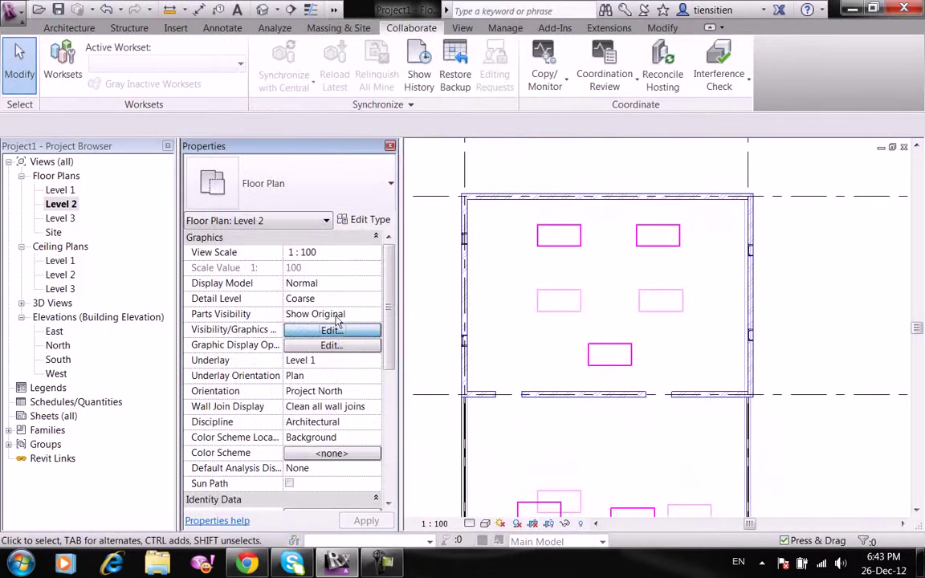
scroll(355, 264, down, 3)
scroll(321, 305, down, 4)
scroll(317, 319, down, 1)
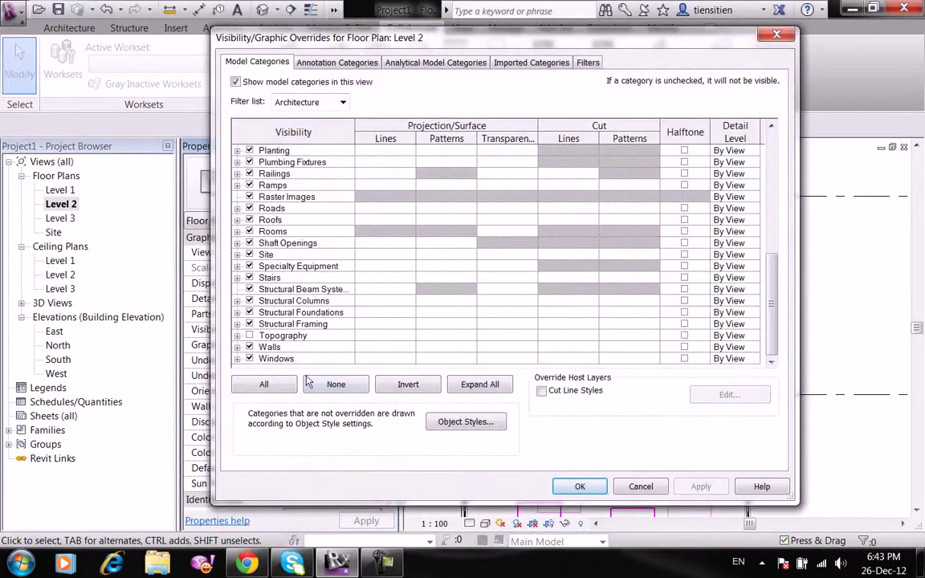
click(273, 347)
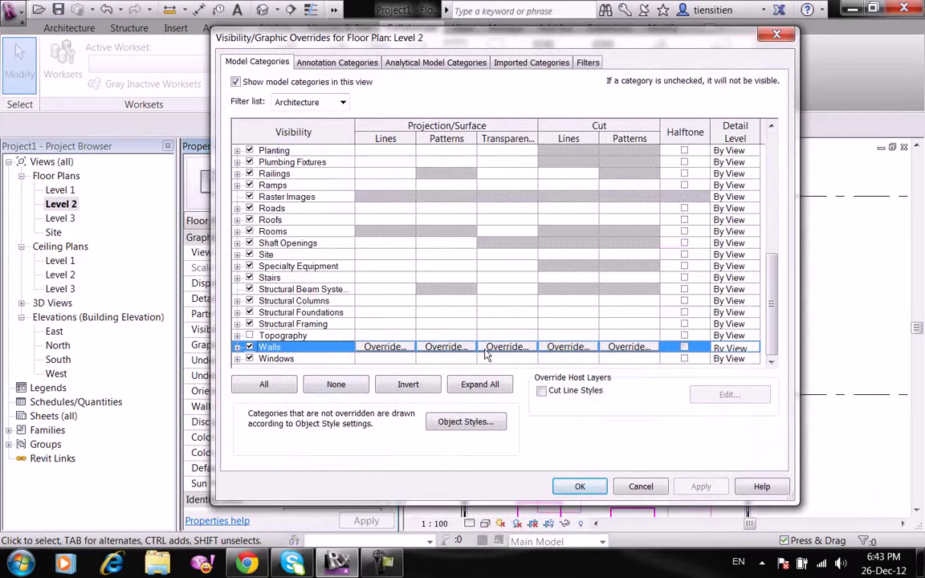
click(578, 348)
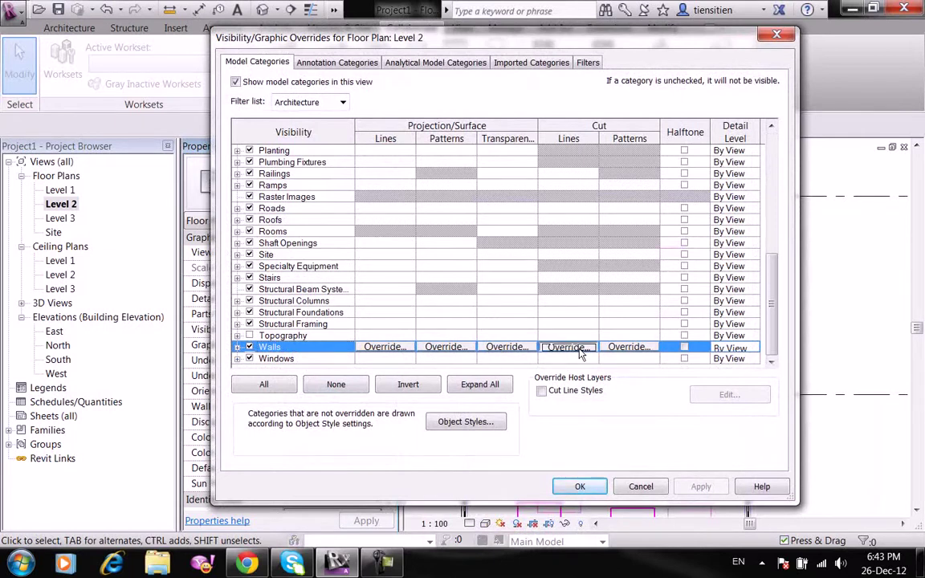
click(451, 236)
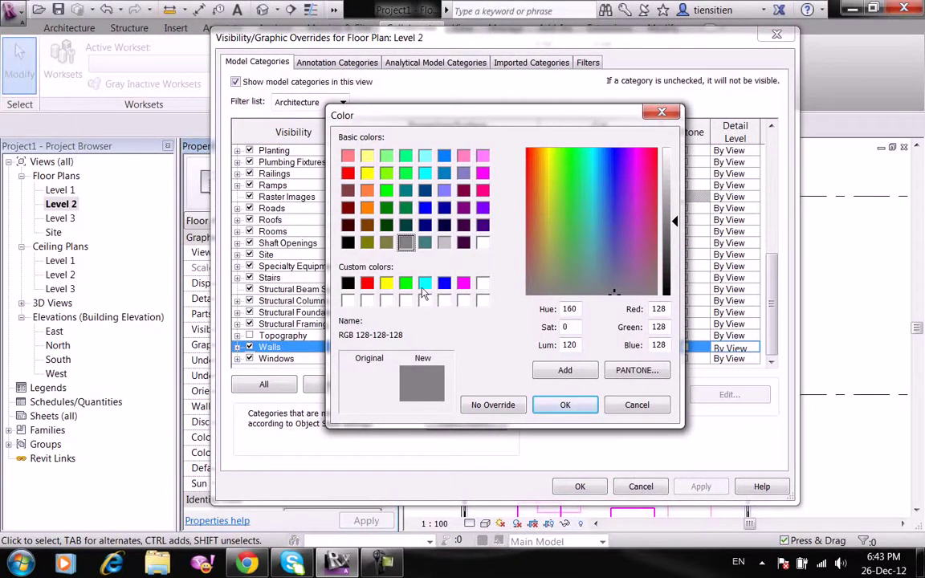
click(483, 224)
click(565, 405)
click(516, 239)
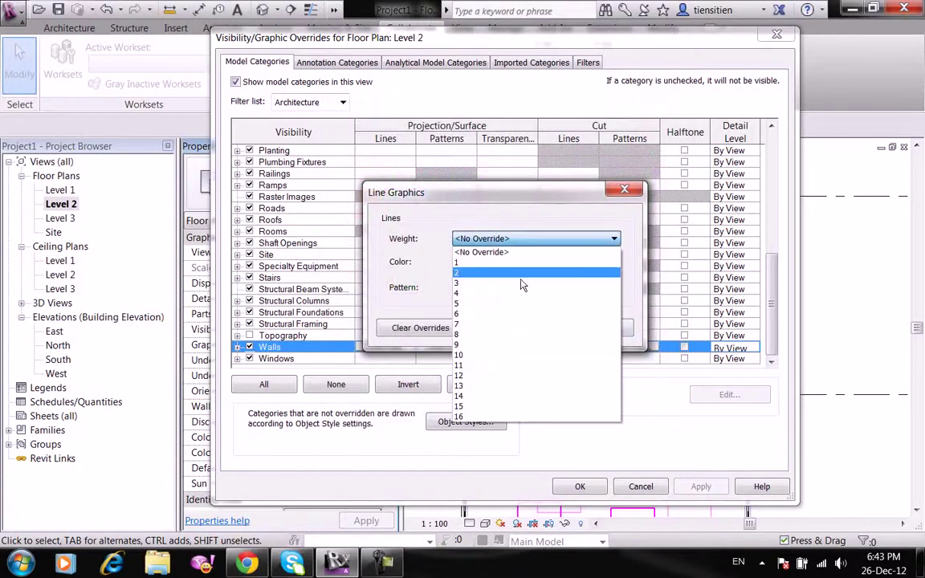
click(482, 345)
click(599, 327)
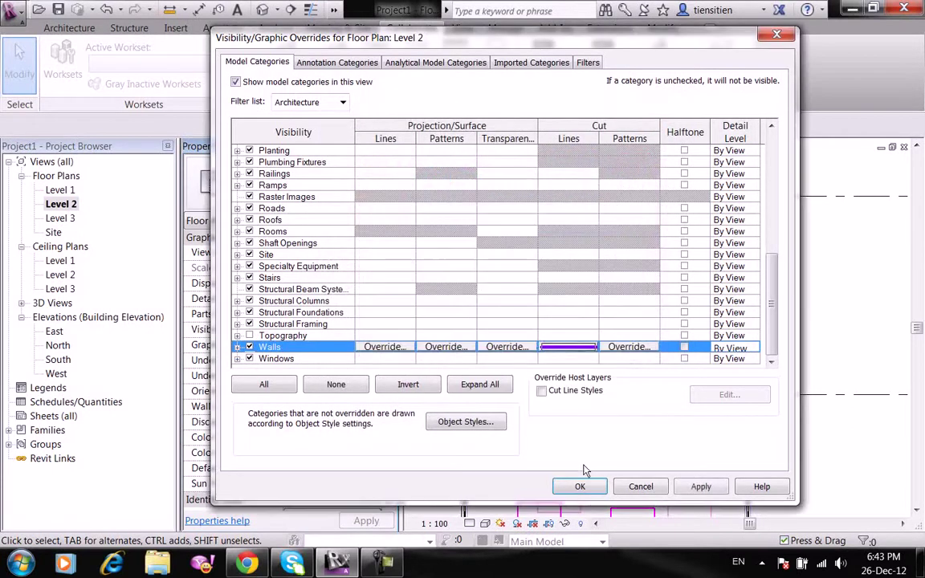
click(579, 487)
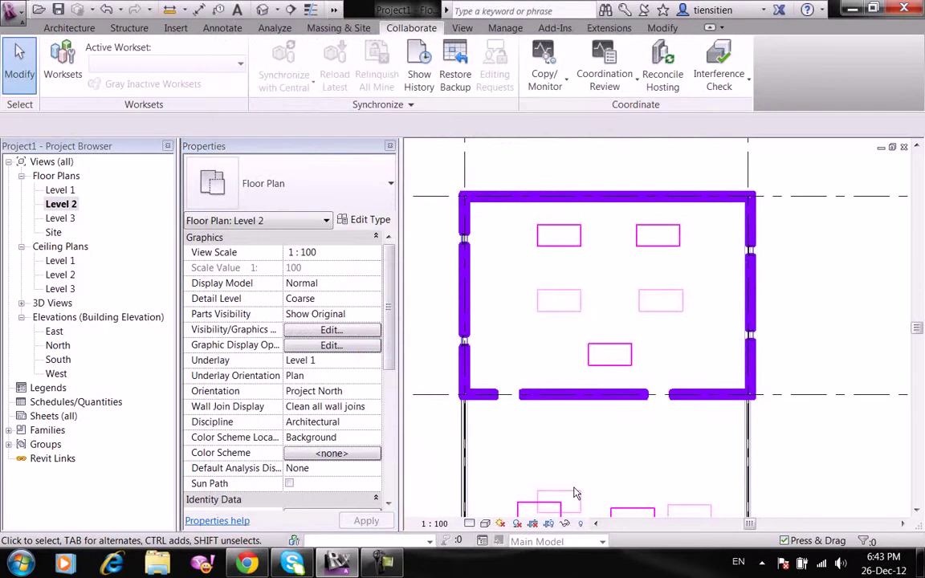
On the Level 1 floor plan, hide the Windows category in Visibility/Graphics.
double_click(59, 189)
scroll(524, 319, down, 2)
middle_drag(592, 251, 593, 344)
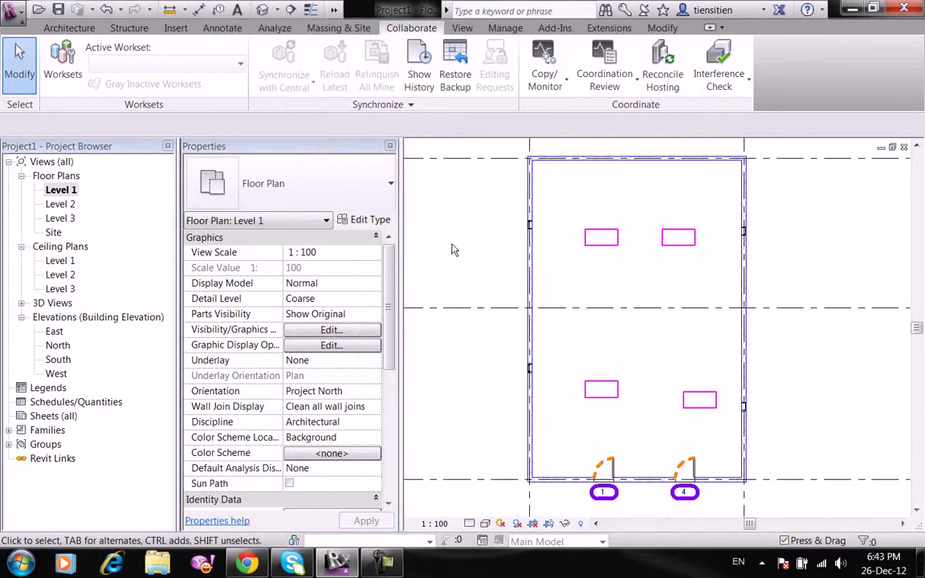
click(345, 329)
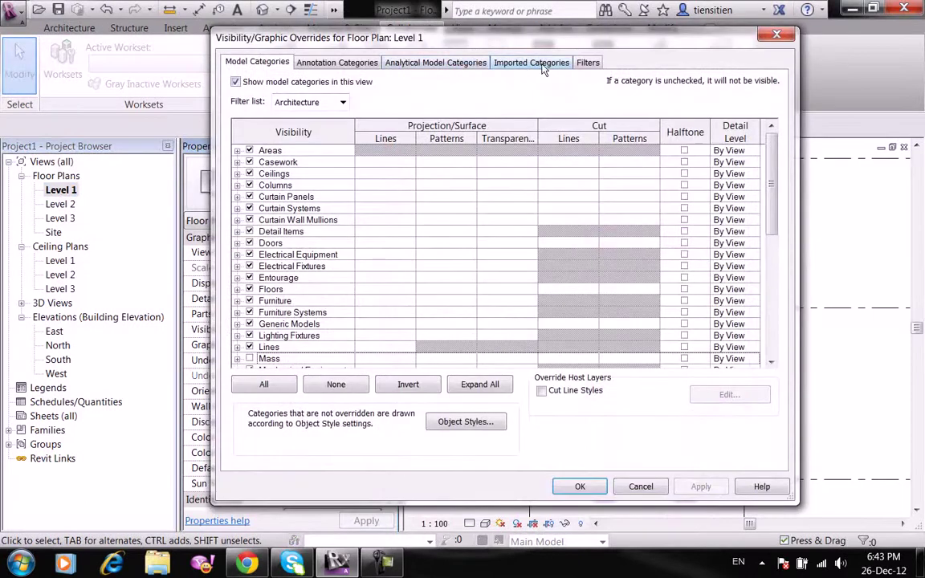
scroll(292, 321, down, 2)
scroll(291, 321, up, 2)
scroll(282, 270, down, 3)
scroll(282, 273, down, 4)
scroll(283, 276, down, 1)
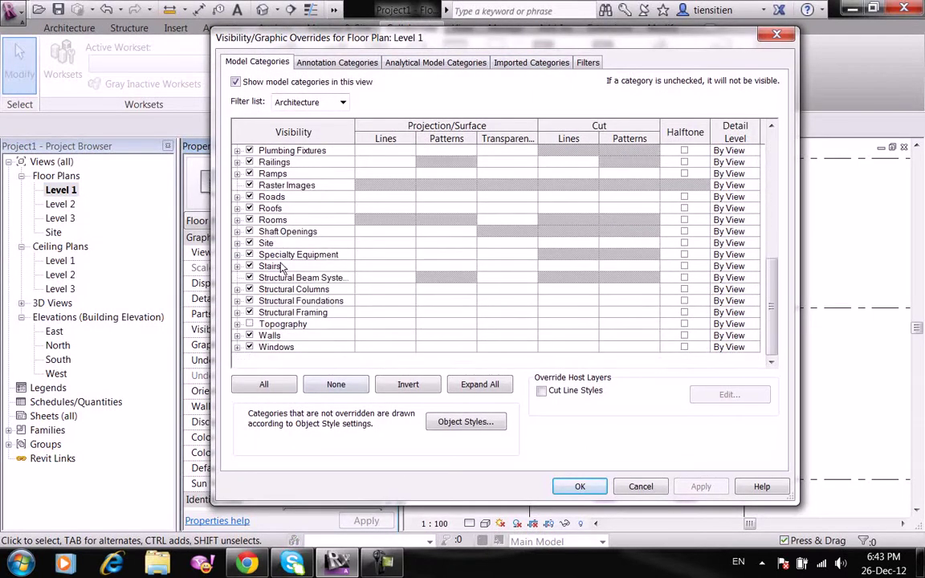
click(249, 346)
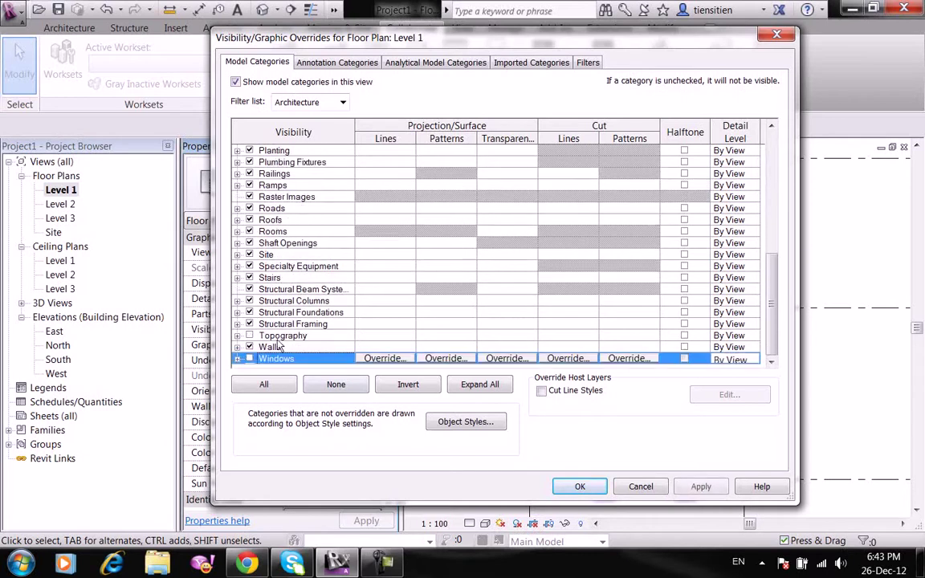
Override Walls cut lines to red with line weight 5 and apply.
click(434, 350)
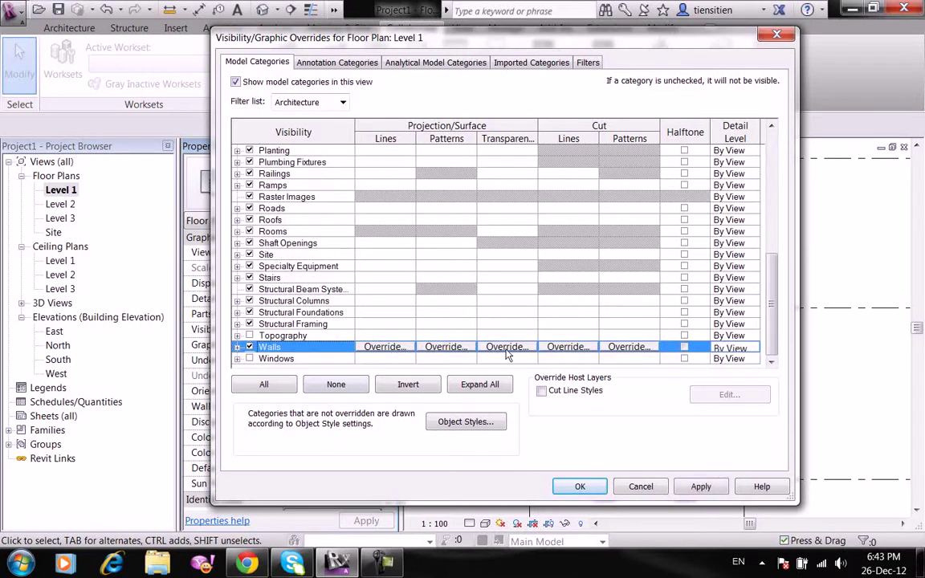
click(567, 347)
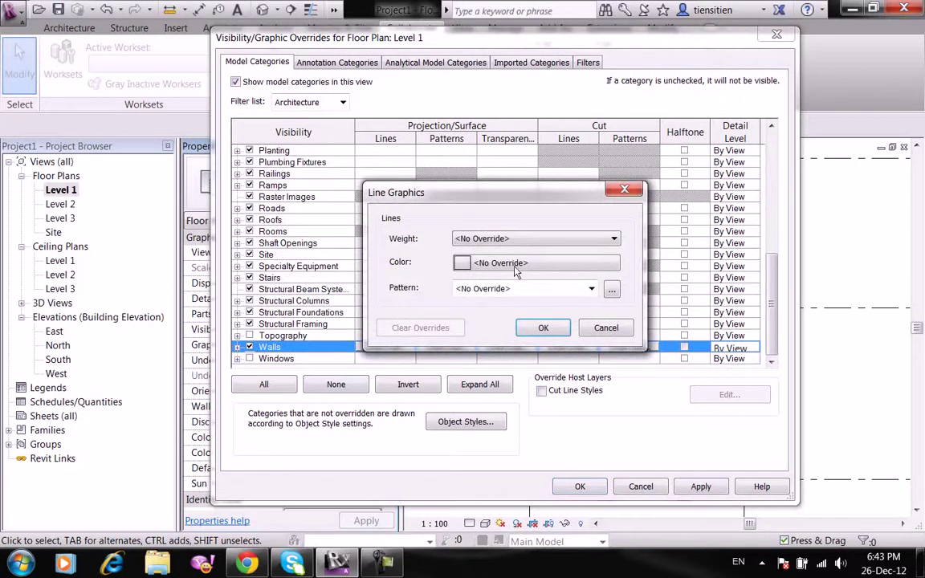
click(464, 241)
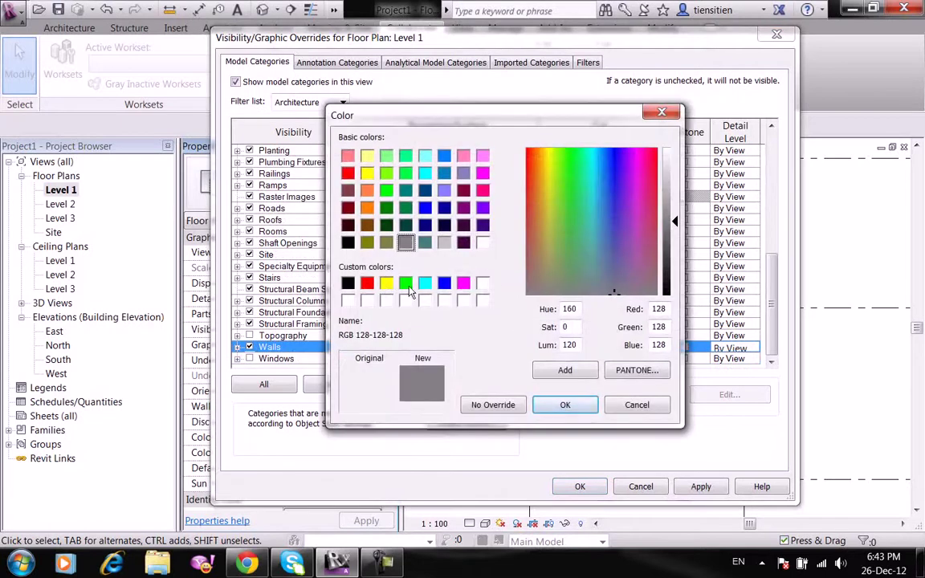
click(406, 282)
click(386, 282)
click(367, 284)
click(565, 405)
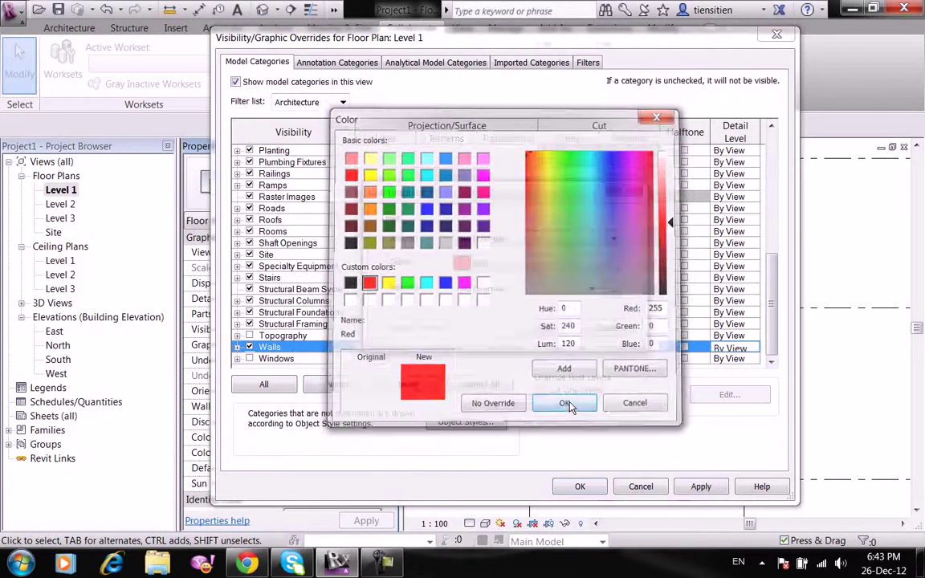
click(504, 240)
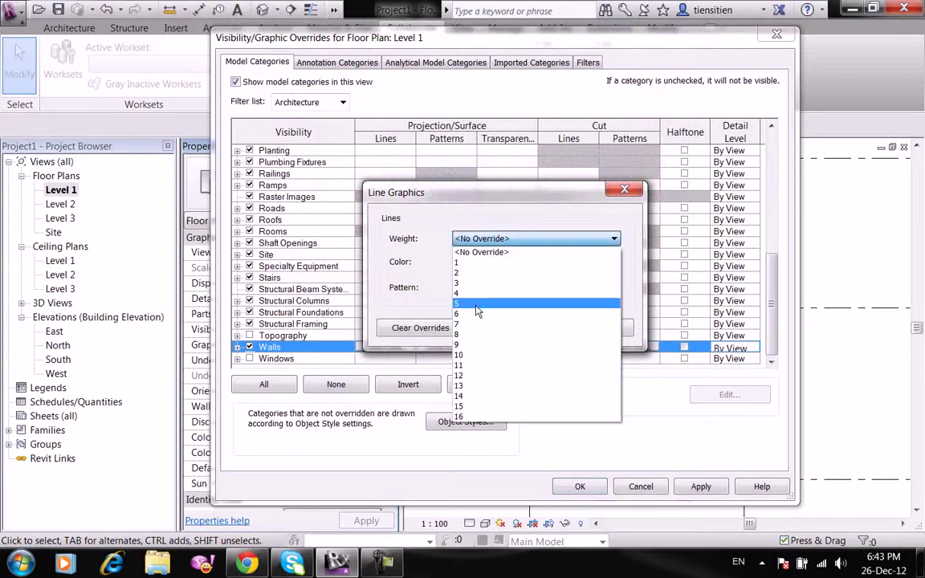
click(474, 305)
click(542, 327)
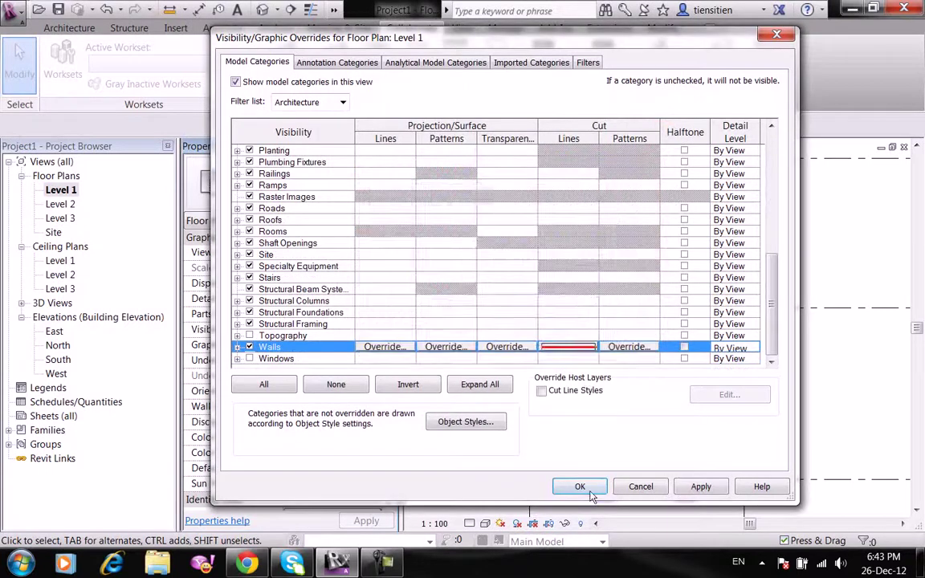
click(579, 487)
Override Furniture projection lines to green (RGB 000-255-000) and apply.
scroll(583, 263, down, 1)
scroll(578, 257, up, 1)
scroll(538, 231, up, 2)
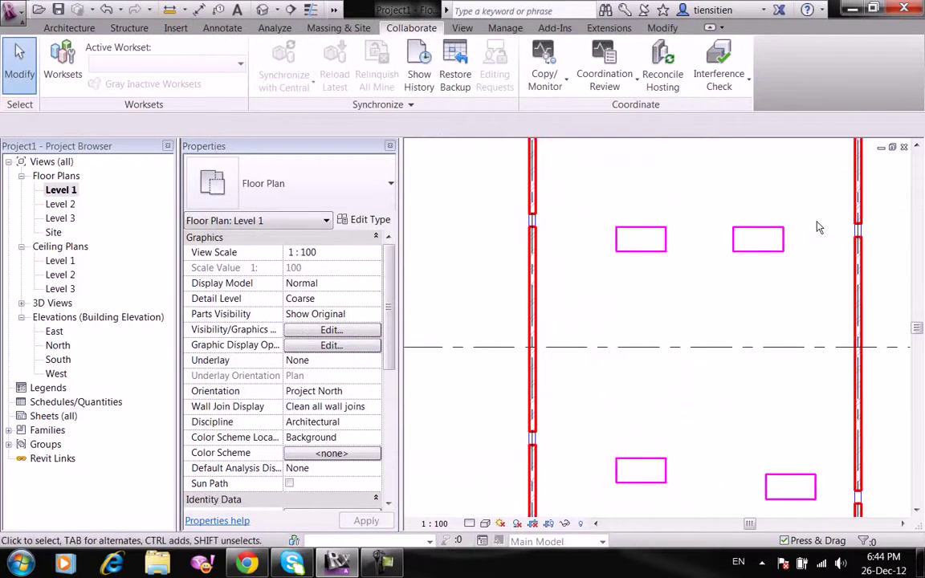
scroll(794, 257, down, 3)
middle_drag(774, 285, 726, 285)
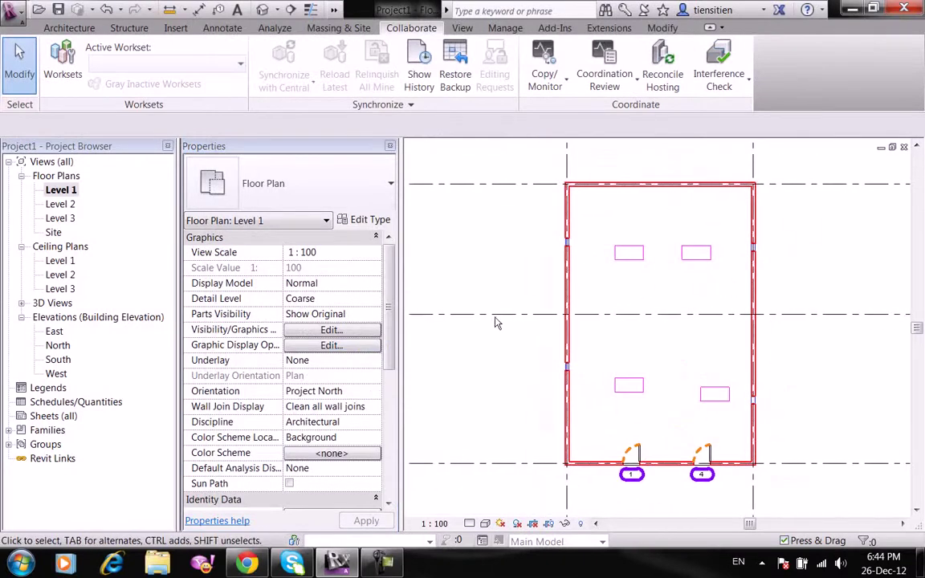
click(349, 338)
click(293, 254)
click(277, 289)
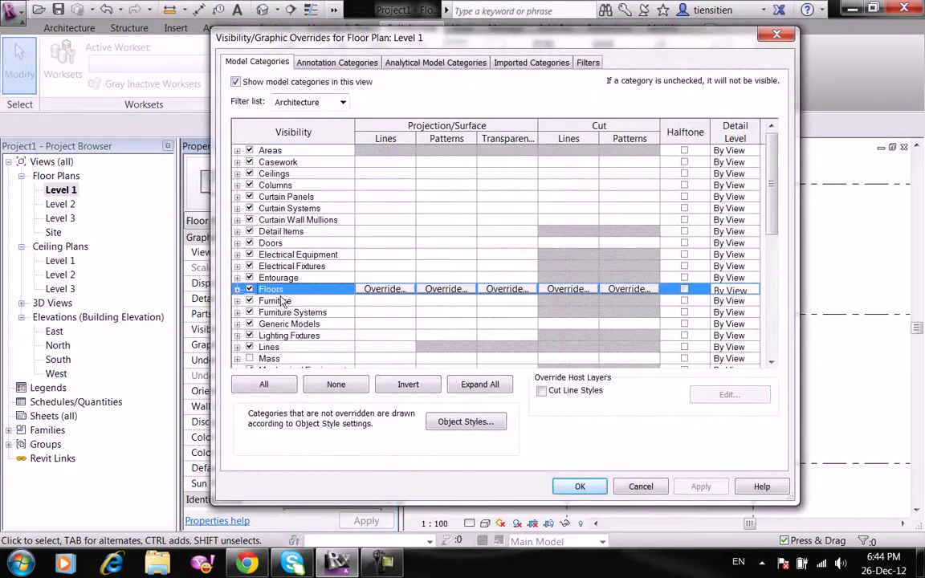
click(277, 300)
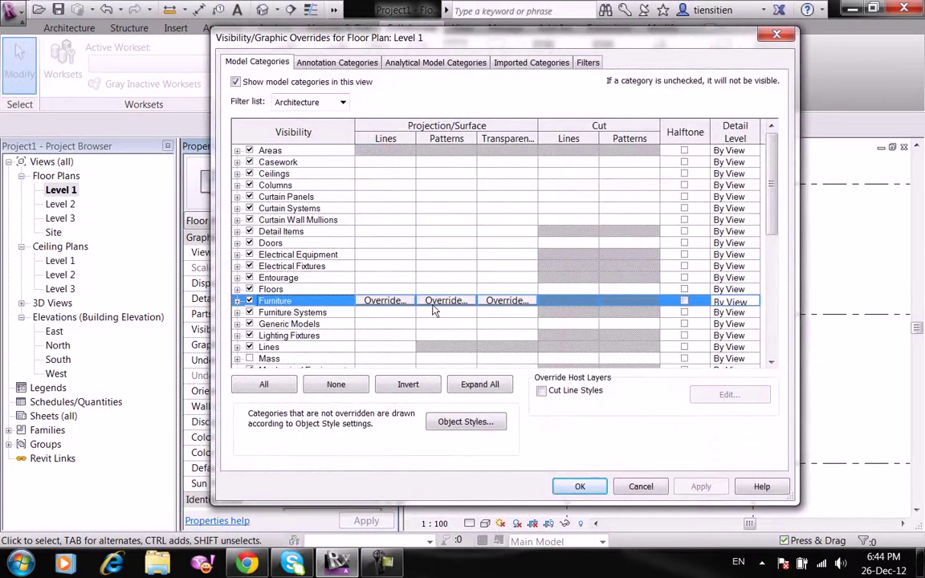
click(383, 301)
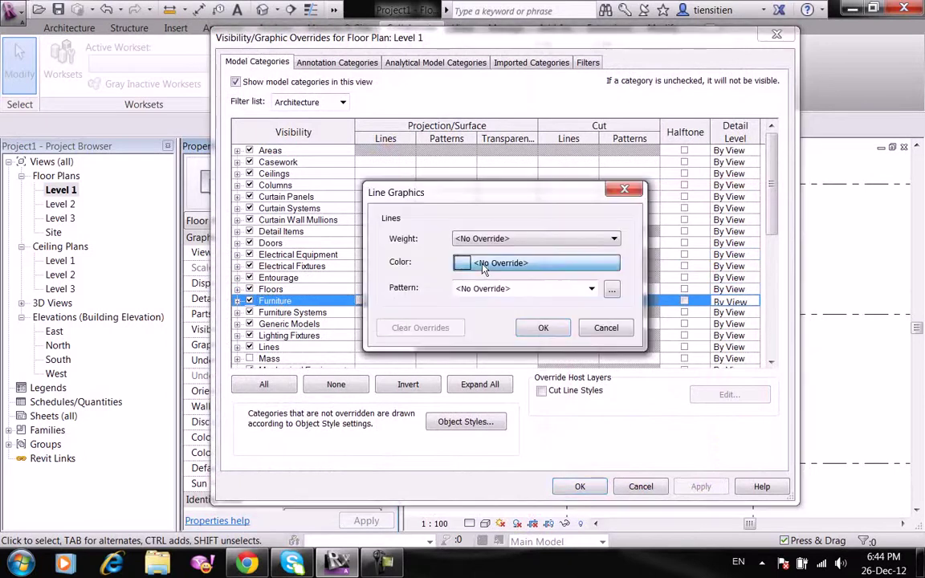
click(484, 270)
click(386, 191)
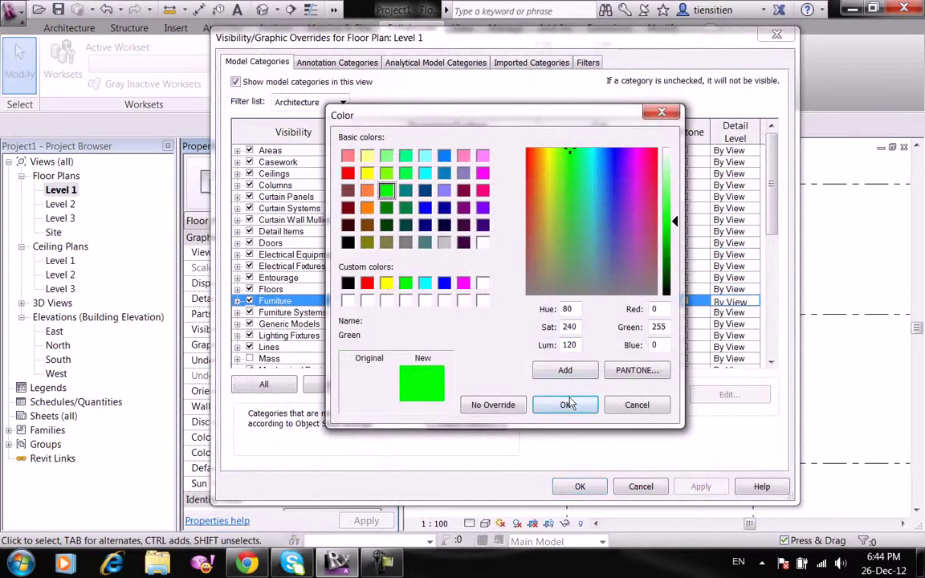
click(568, 404)
click(541, 326)
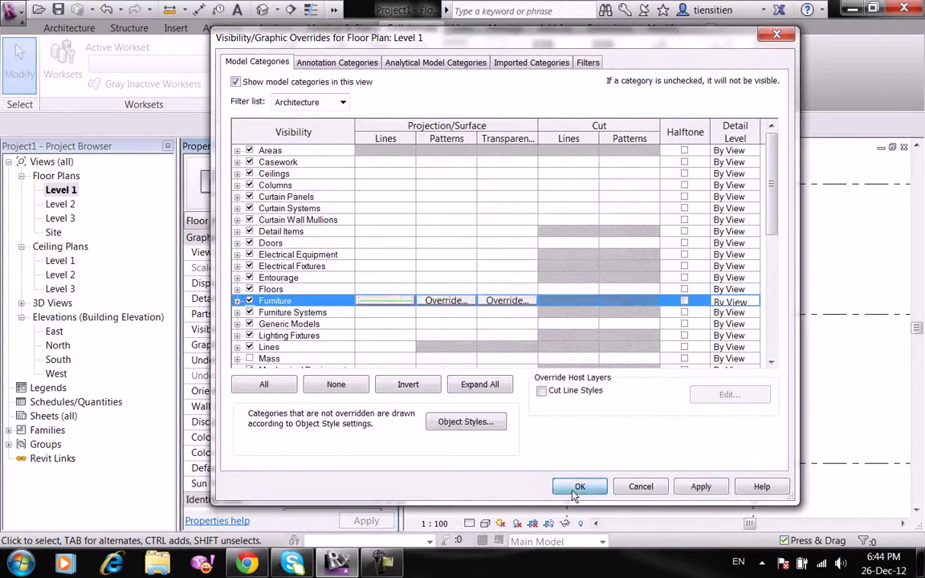
click(573, 490)
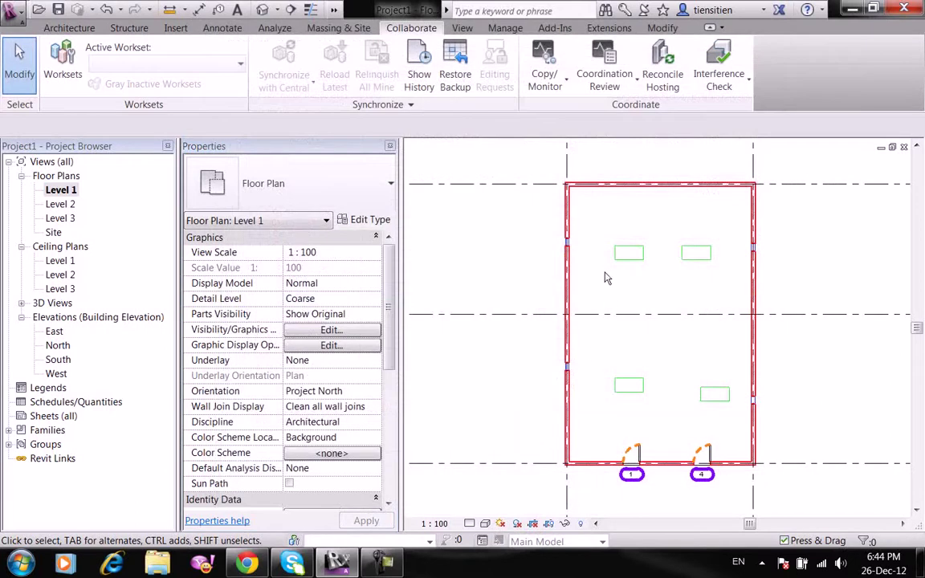
Create a view template named L1 from the Level 1 floor plan.
double_click(64, 204)
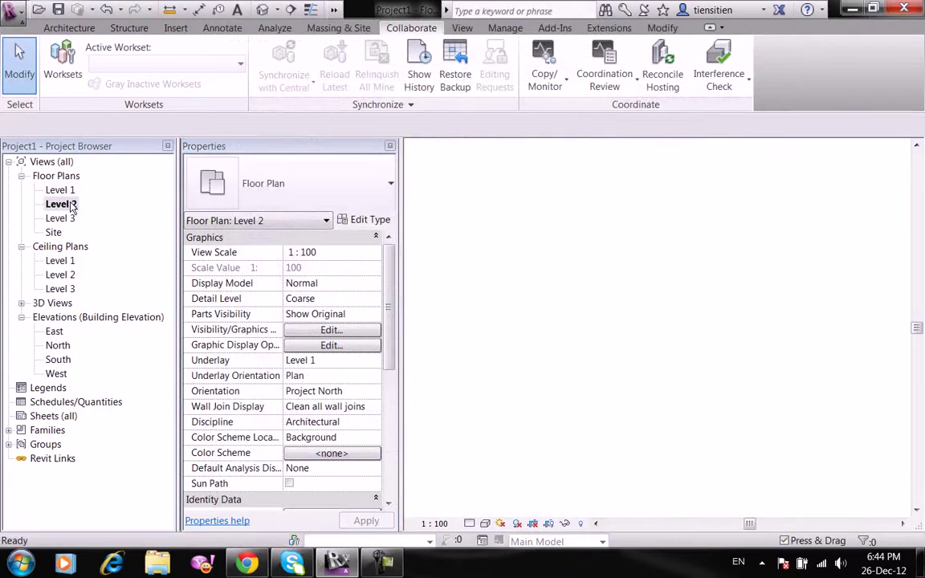
double_click(64, 190)
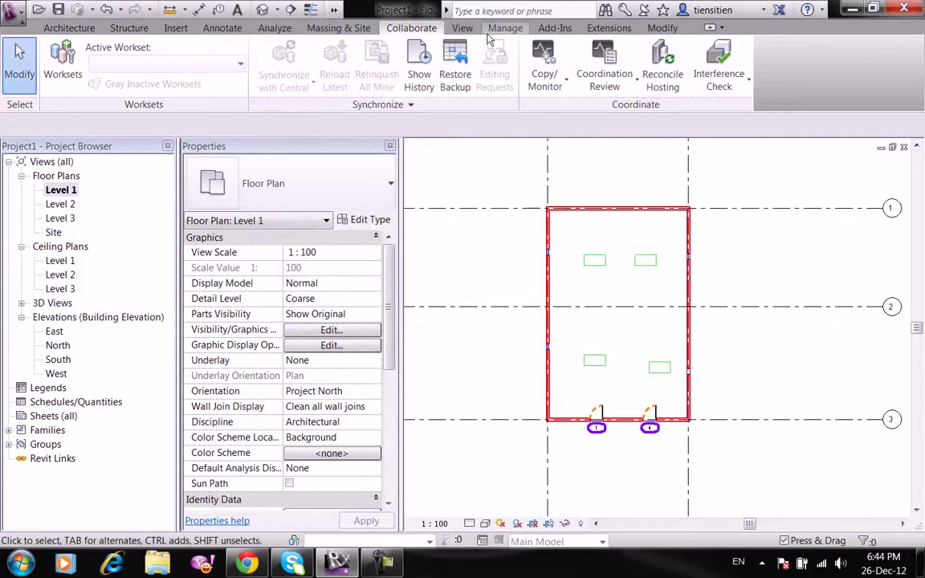
click(461, 28)
click(79, 74)
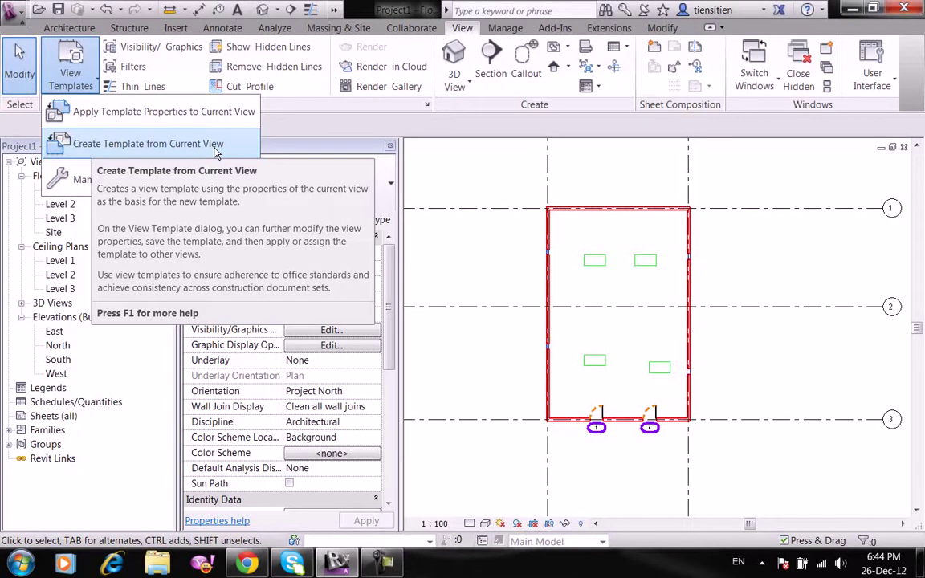
click(214, 144)
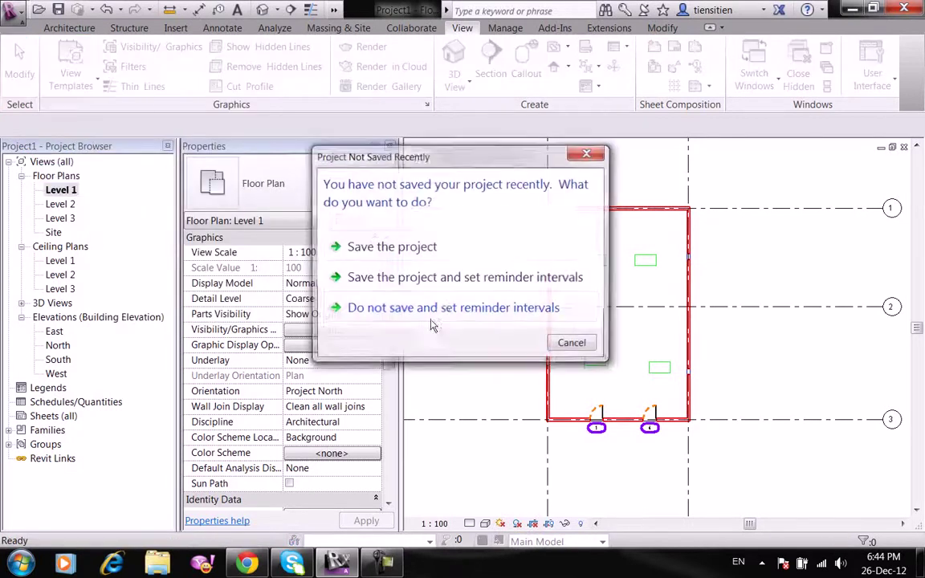
click(568, 345)
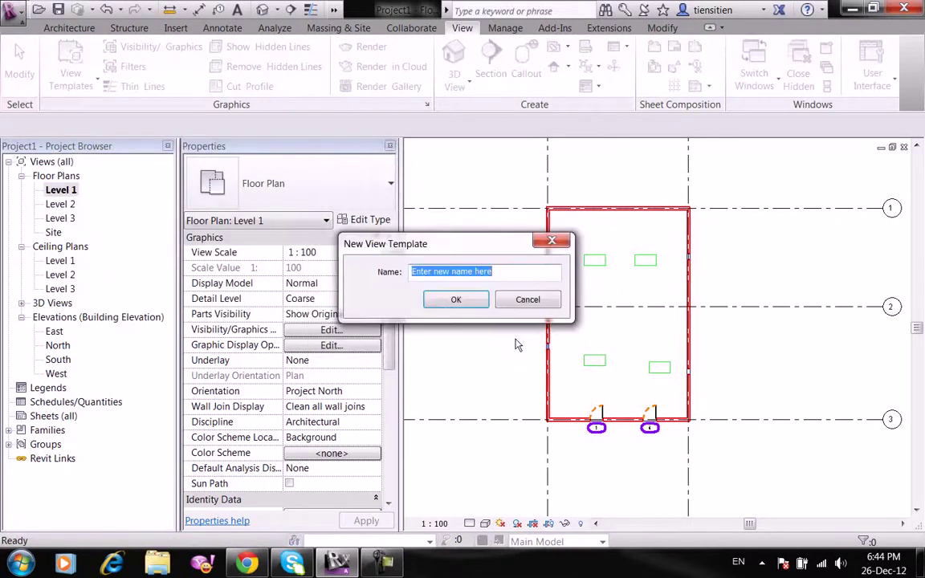
text(L1)
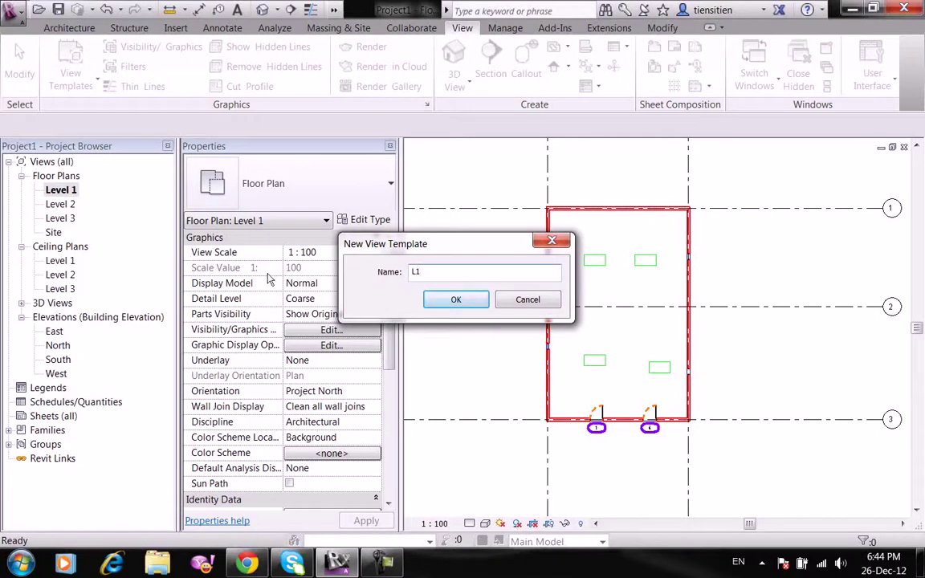
click(449, 302)
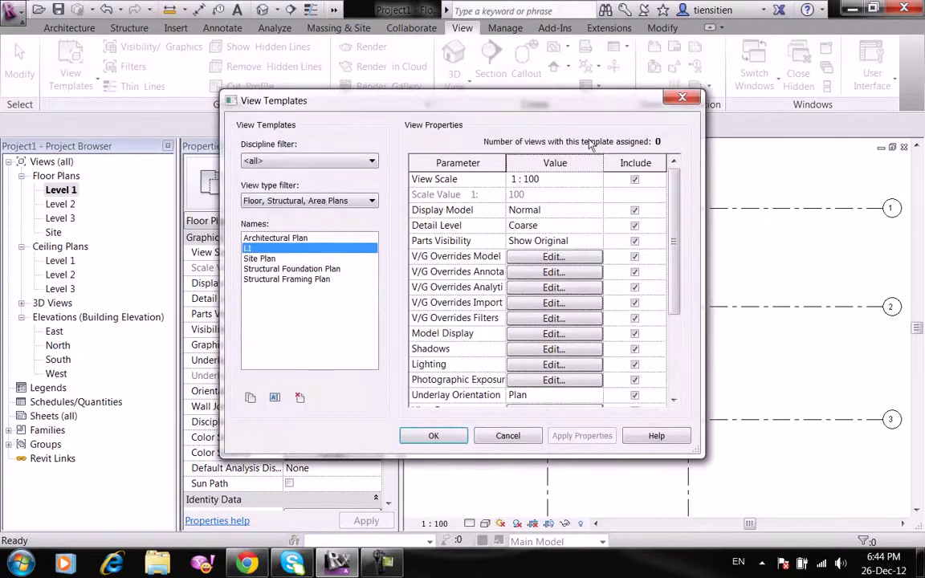
Keep L1 at 1 : 100 scale, Normal display and Coarse detail, review its model overrides, and close.
click(596, 181)
click(598, 181)
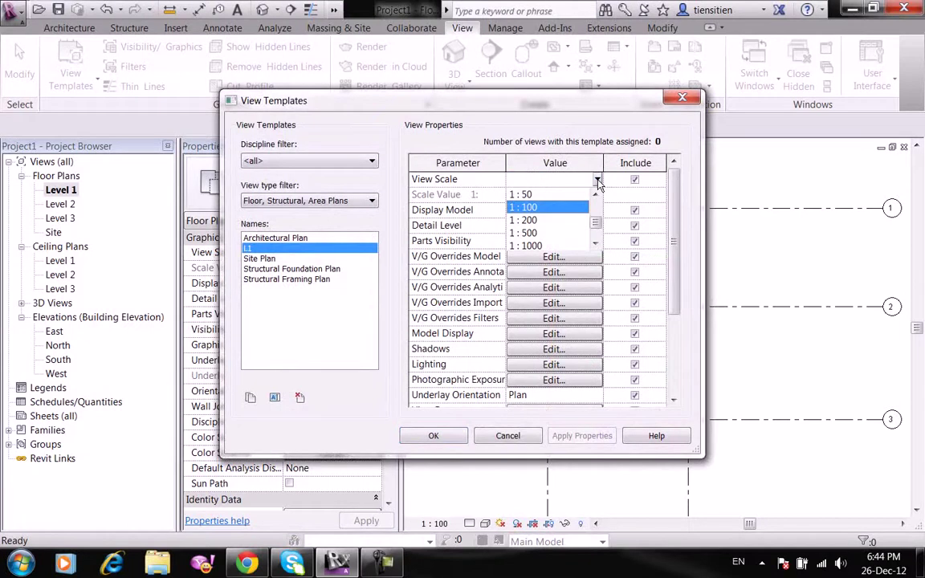
click(598, 181)
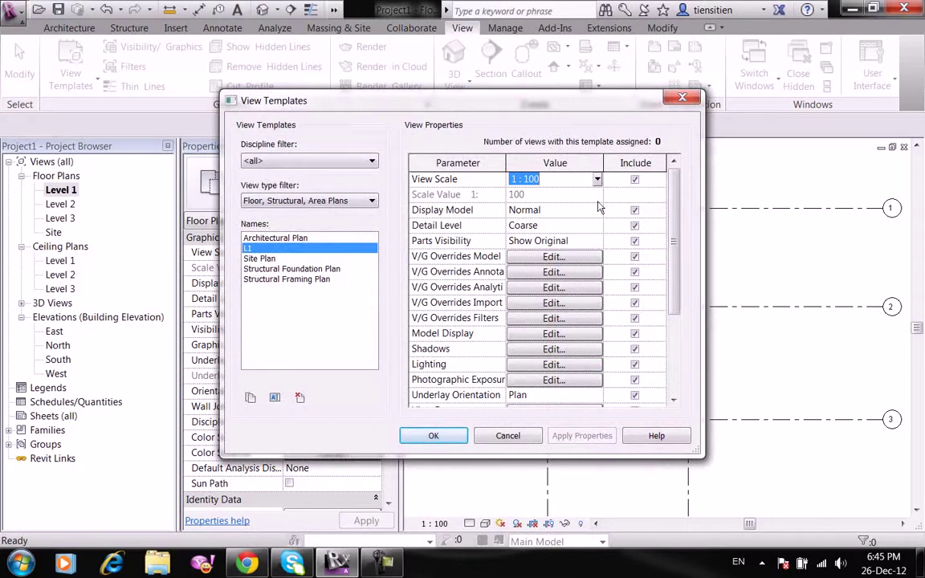
click(598, 210)
click(598, 211)
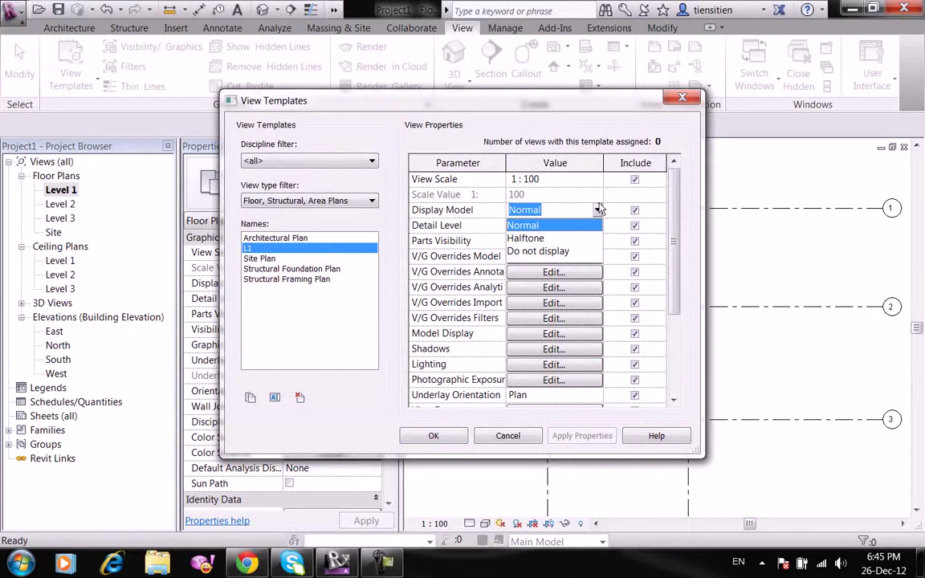
click(598, 210)
click(599, 227)
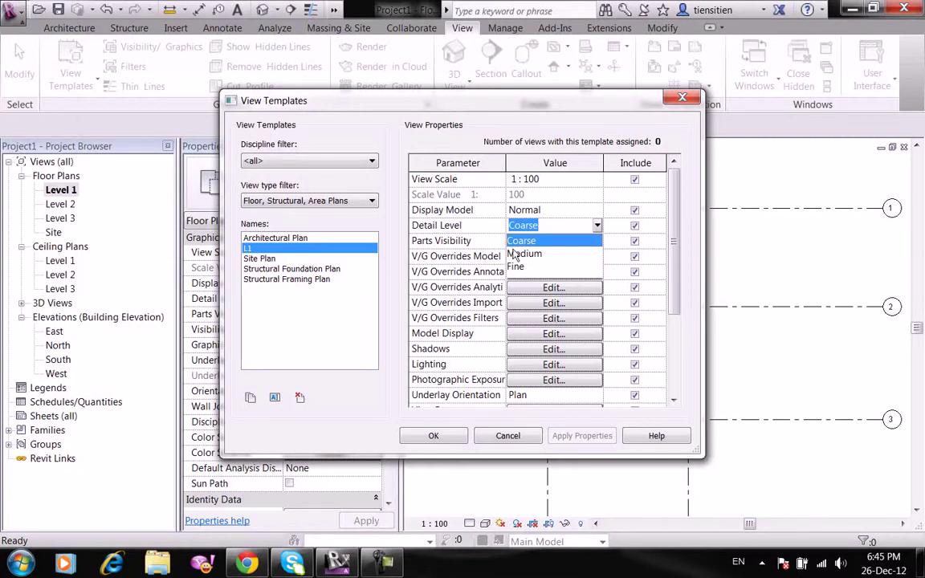
click(580, 275)
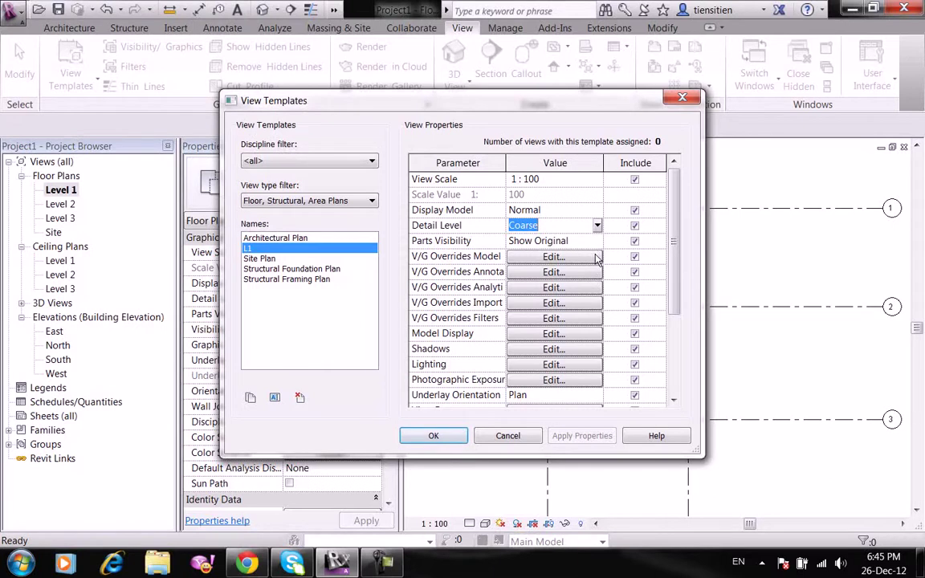
click(596, 257)
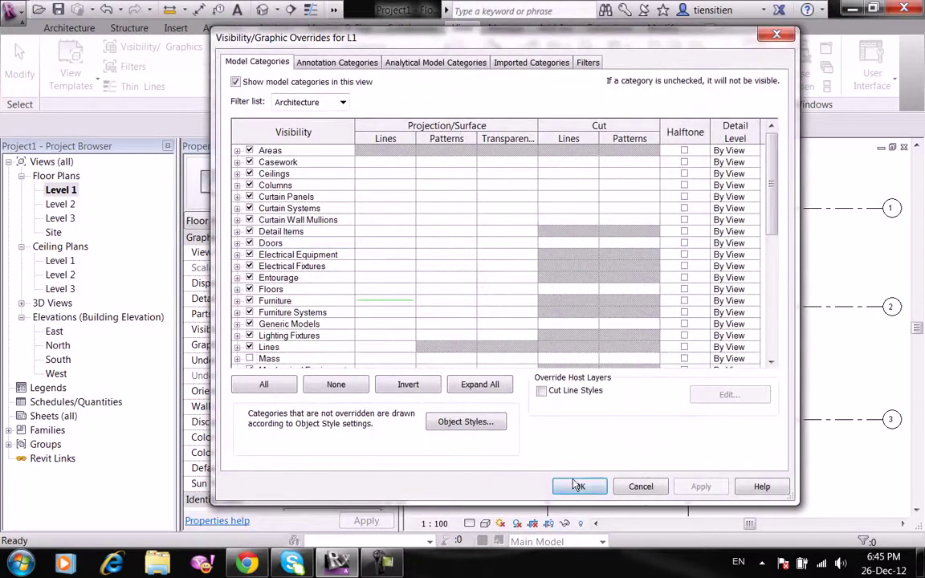
click(578, 486)
click(431, 435)
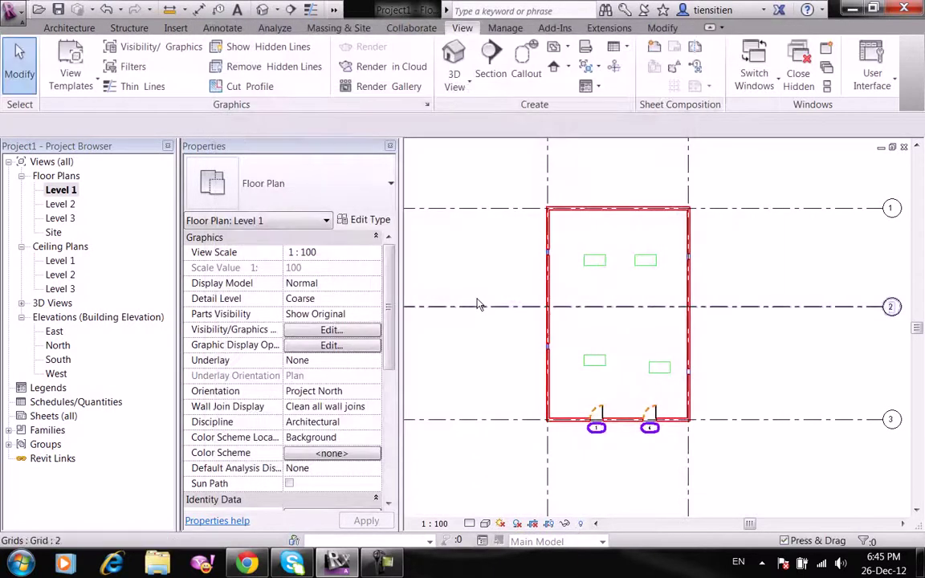
Create a view template named L2 from the Level 2 floor plan.
double_click(60, 204)
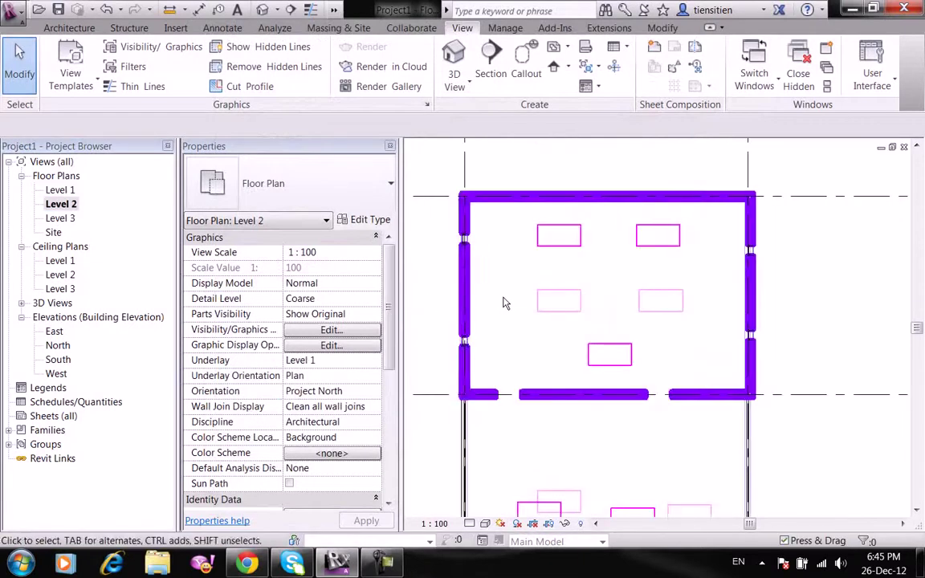
click(70, 79)
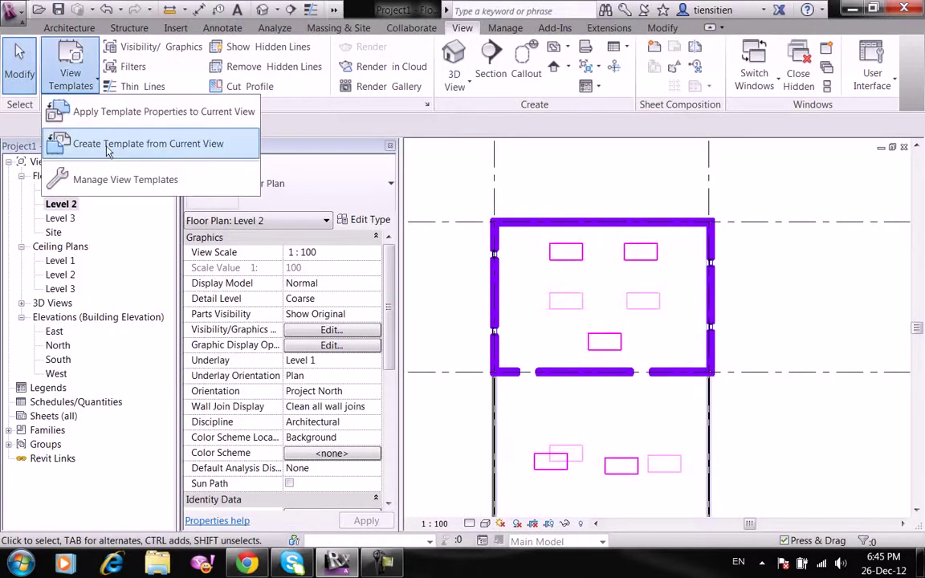
click(108, 152)
text(L2)
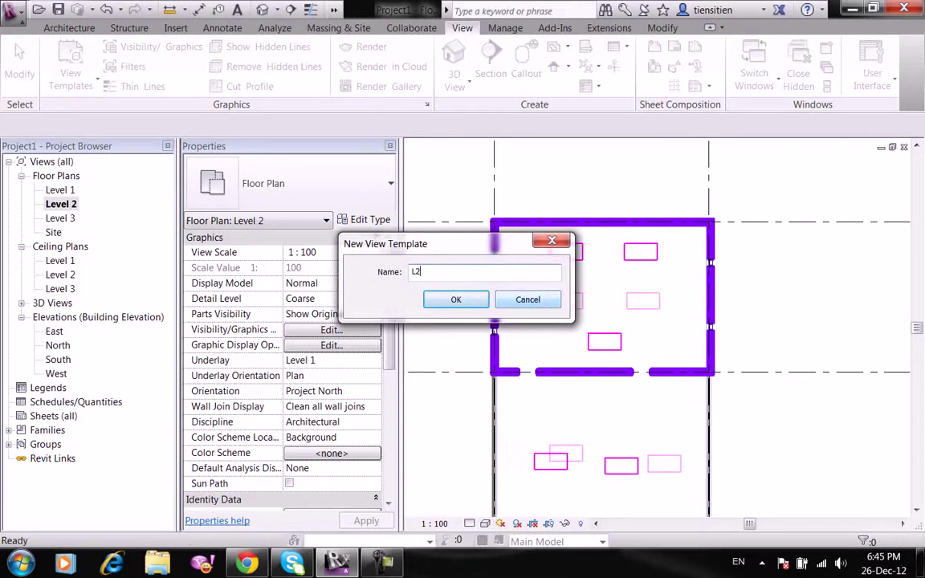
click(468, 304)
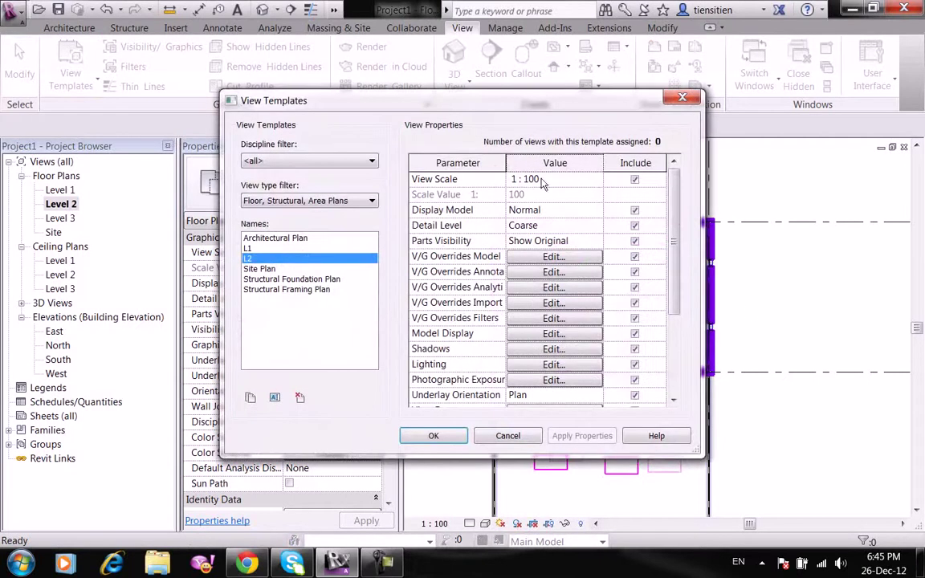
Enable cast and ambient shadows in template L2 and turn on shadows in the Level 2 plan.
click(557, 353)
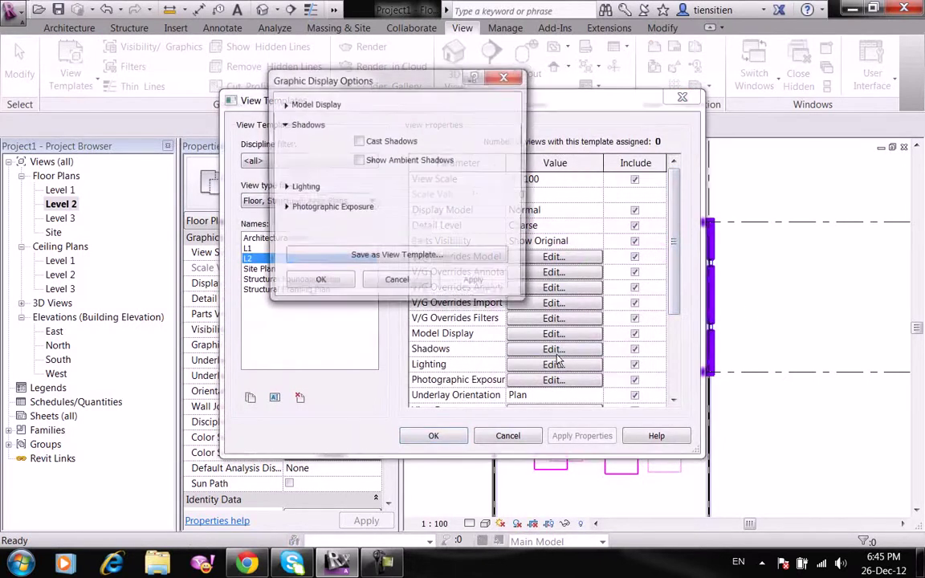
click(358, 143)
click(358, 160)
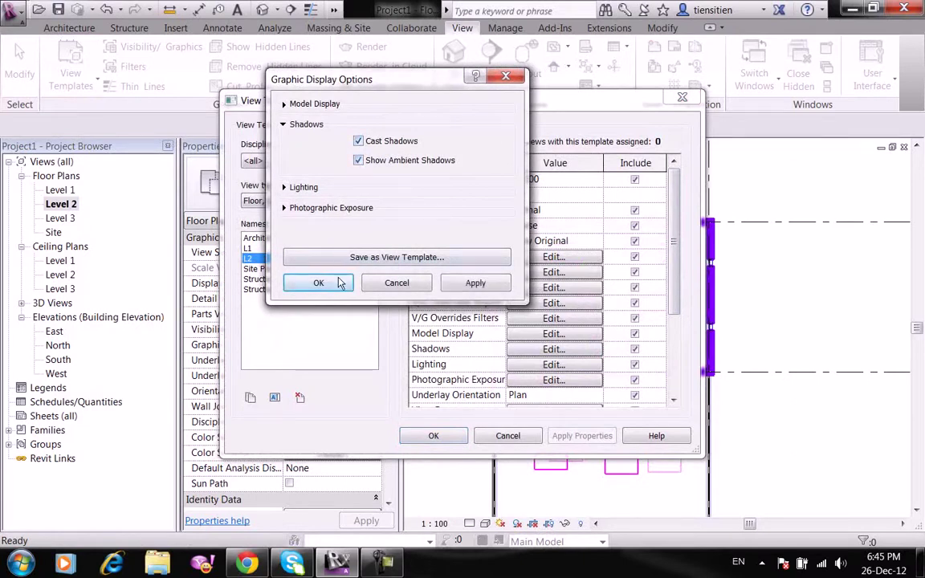
click(318, 282)
click(426, 437)
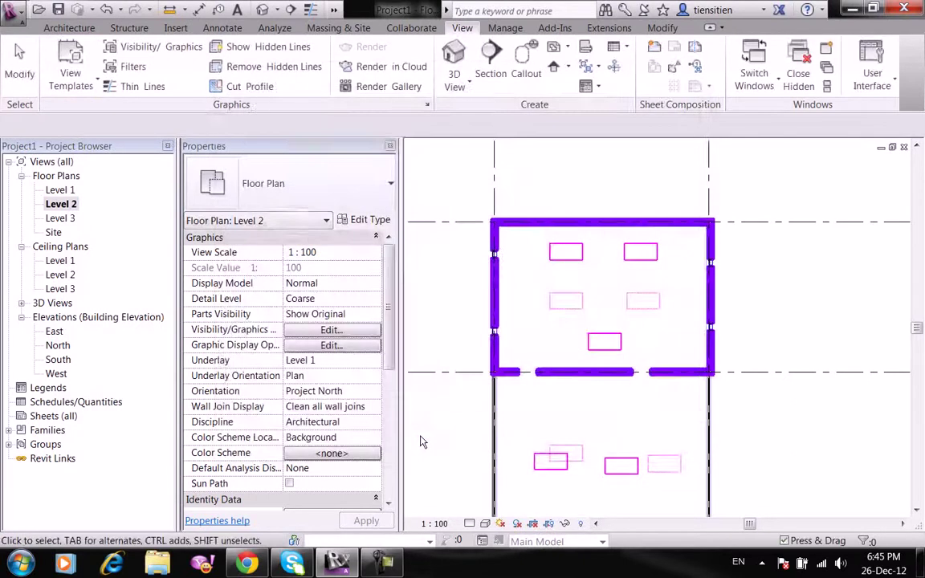
click(518, 525)
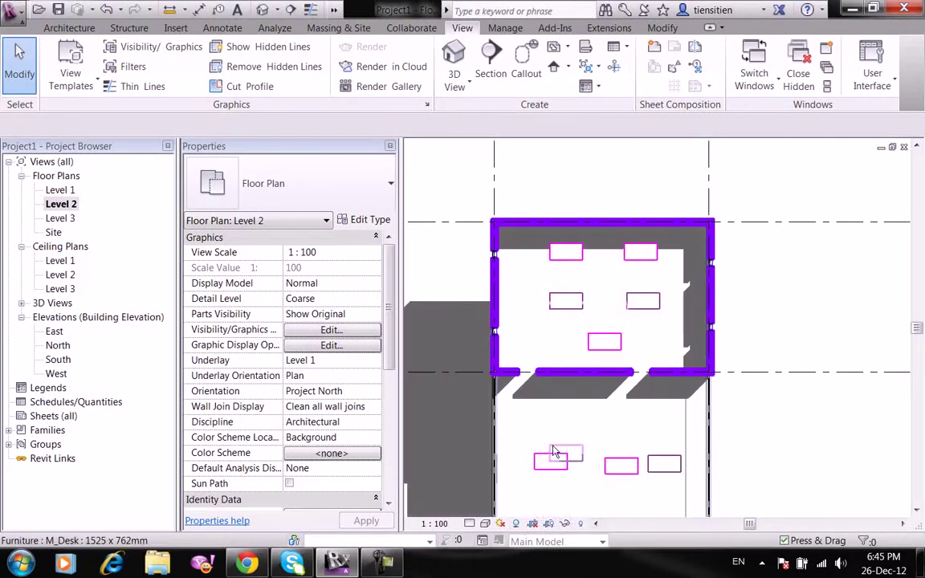
Apply template L1 to the Level 2 floor plan.
scroll(567, 420, down, 1)
middle_drag(567, 421, 665, 343)
scroll(661, 337, down, 1)
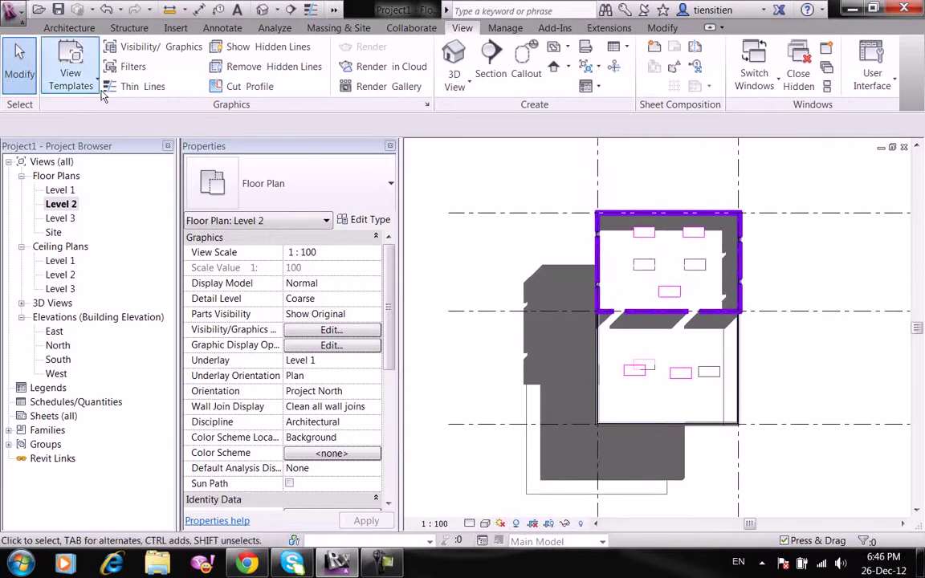
middle_click(440, 184)
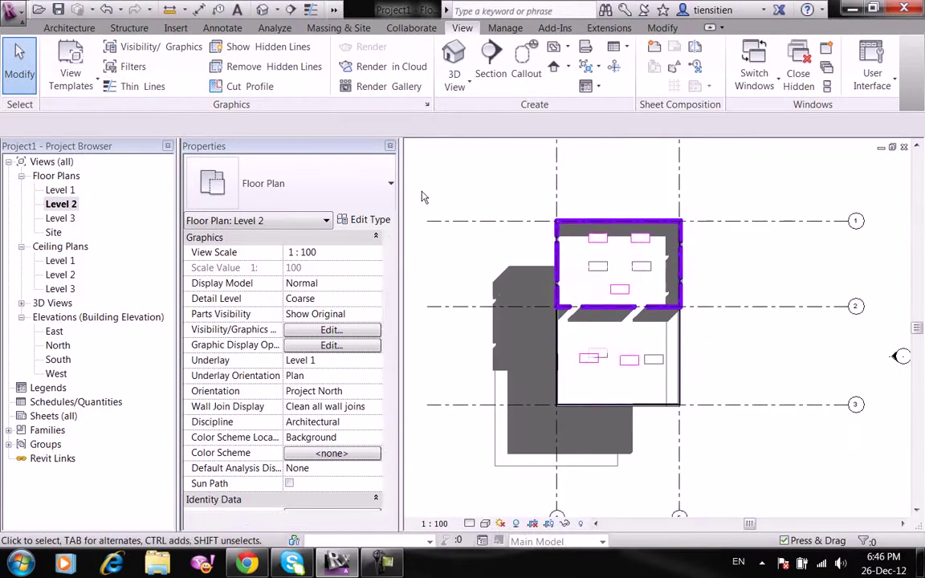
click(74, 80)
click(114, 117)
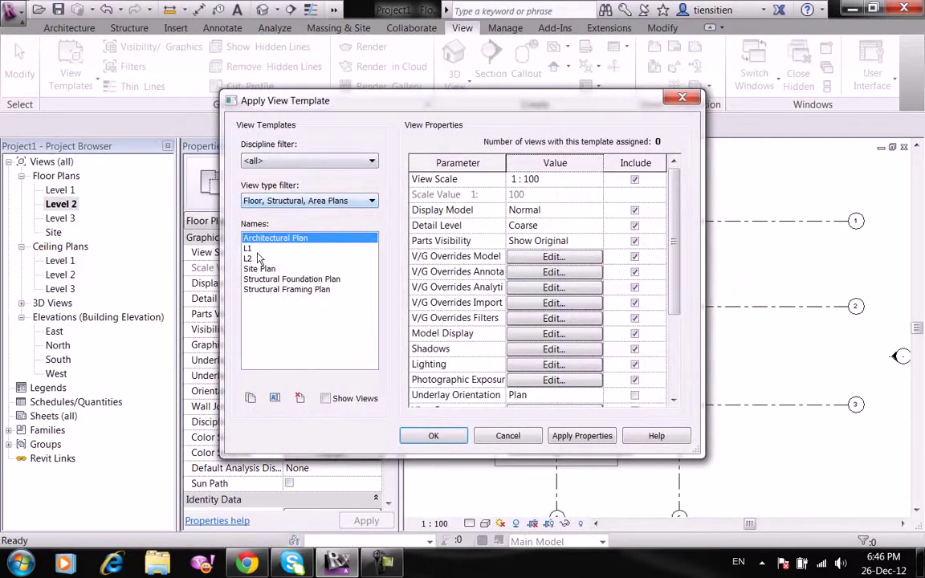
click(310, 248)
click(444, 441)
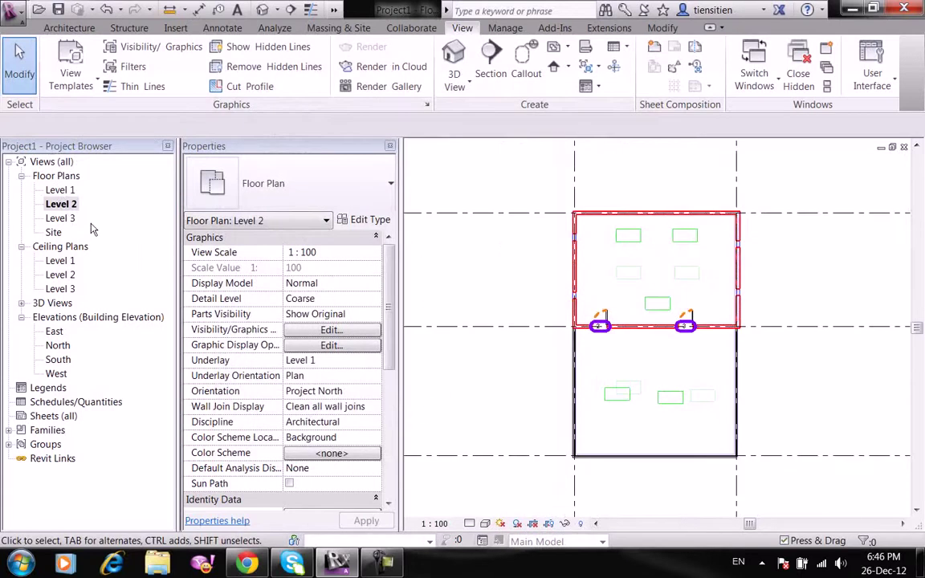
Apply template L2 to the Level 1 floor plan.
double_click(64, 189)
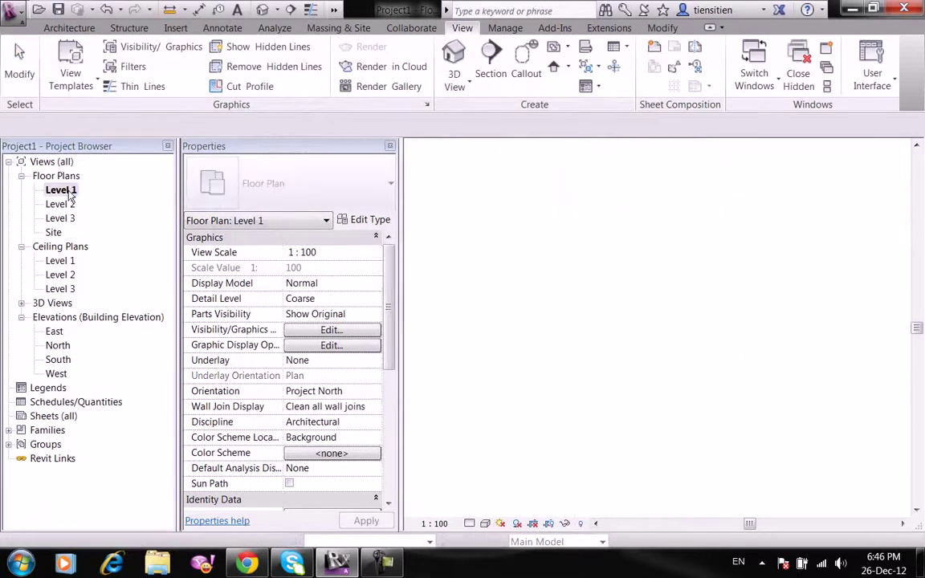
click(84, 79)
click(126, 119)
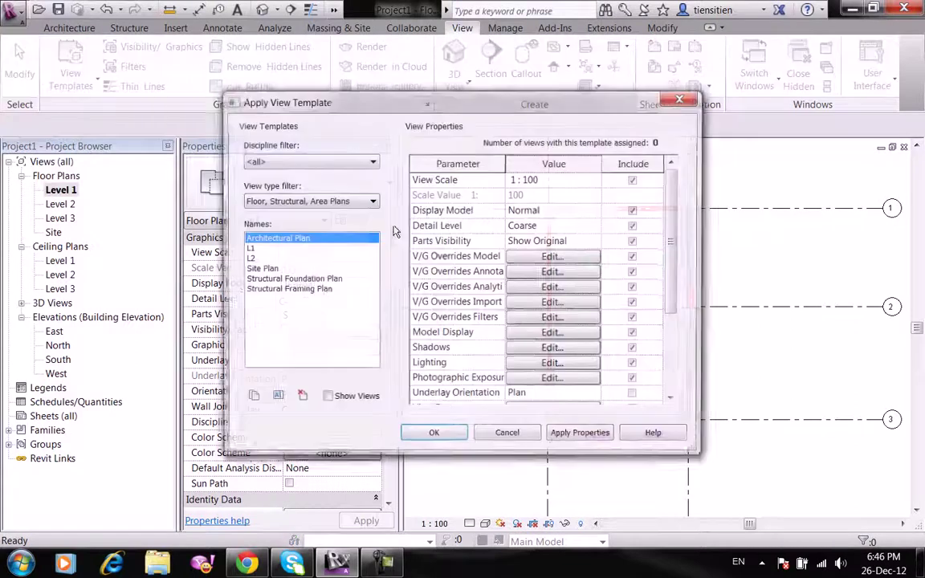
click(265, 258)
click(419, 437)
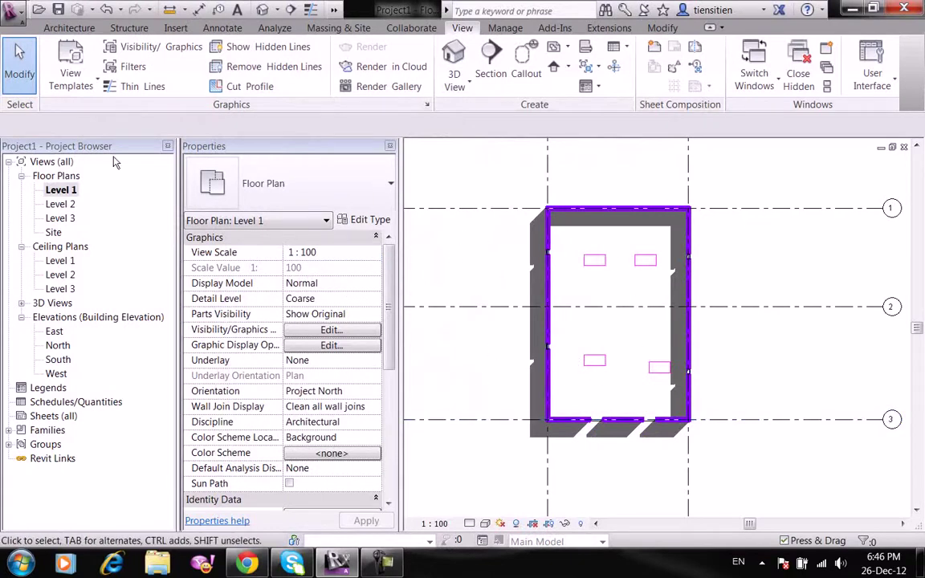
Check Level 1's view template options and visibility overrides without changing them.
click(72, 80)
click(410, 239)
click(331, 331)
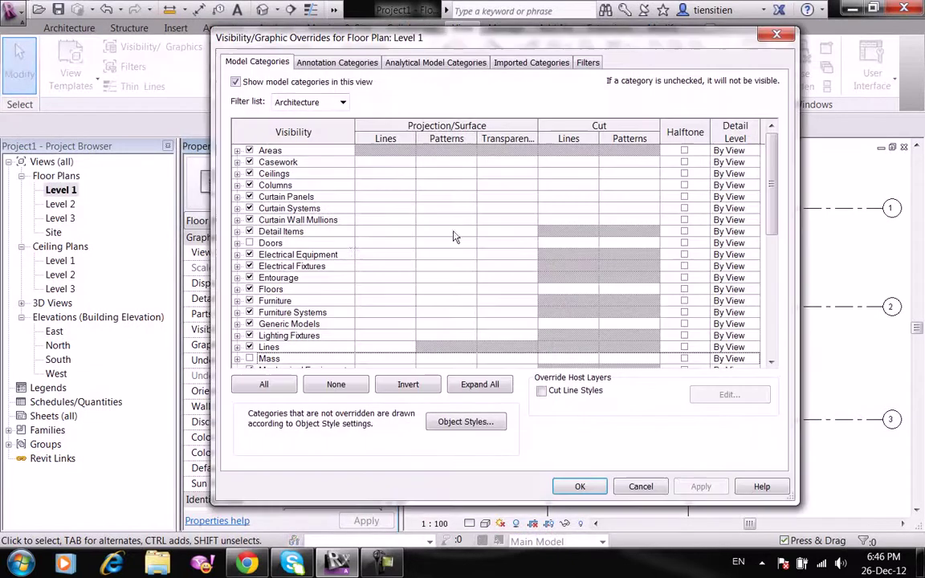
click(571, 486)
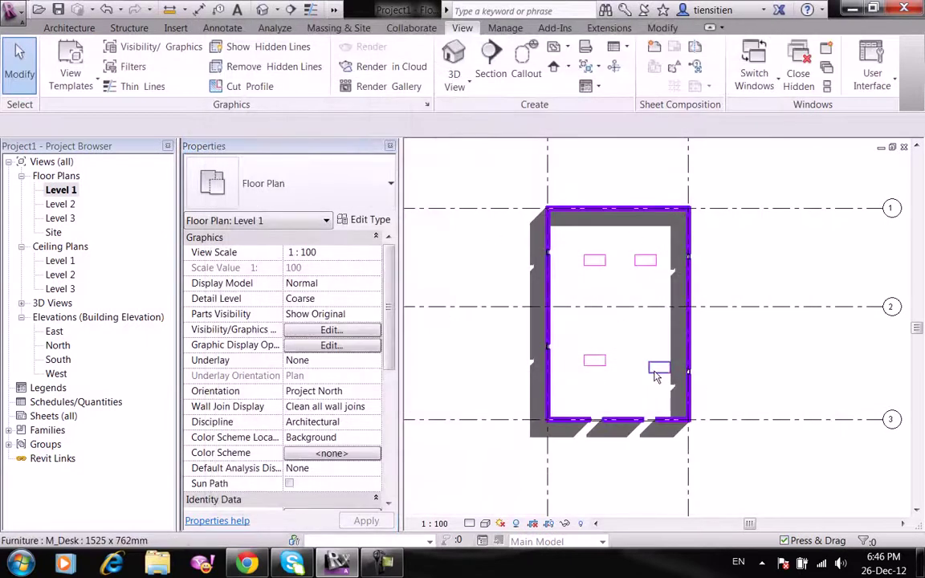
click(73, 77)
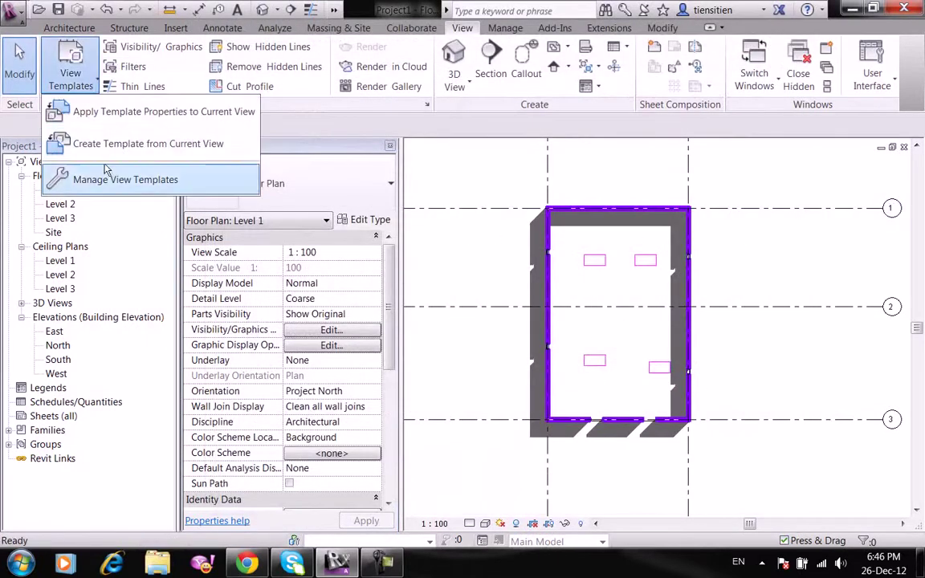
click(393, 228)
drag(388, 298, 389, 434)
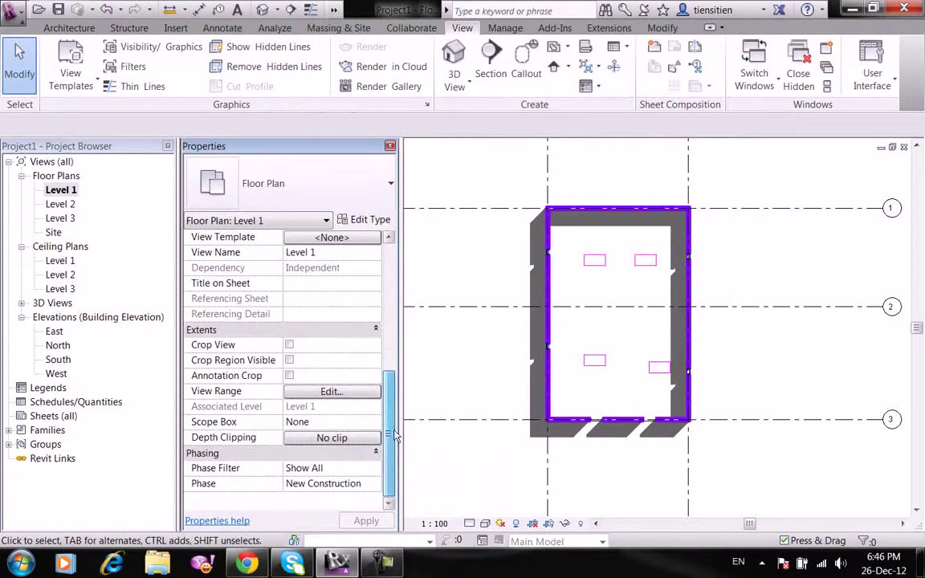
scroll(323, 411, up, 4)
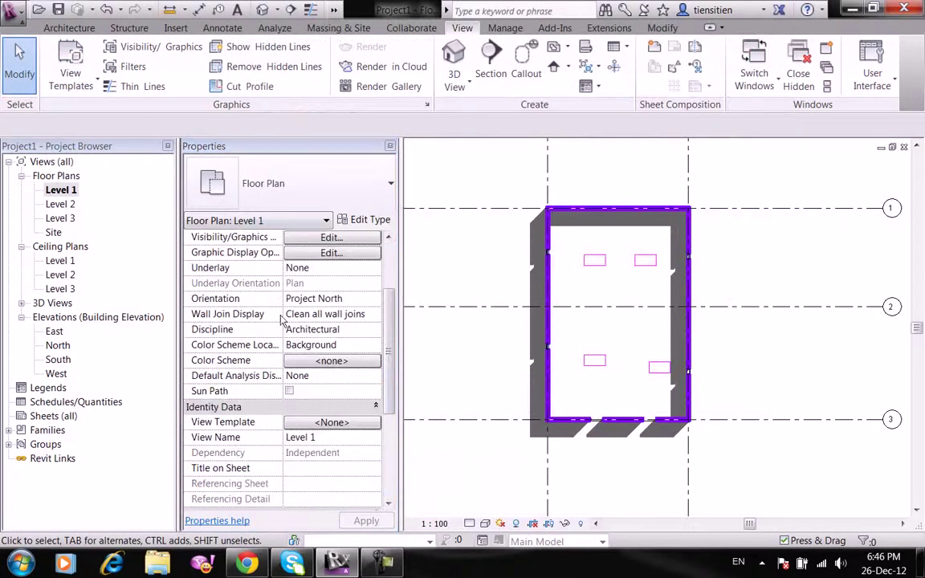